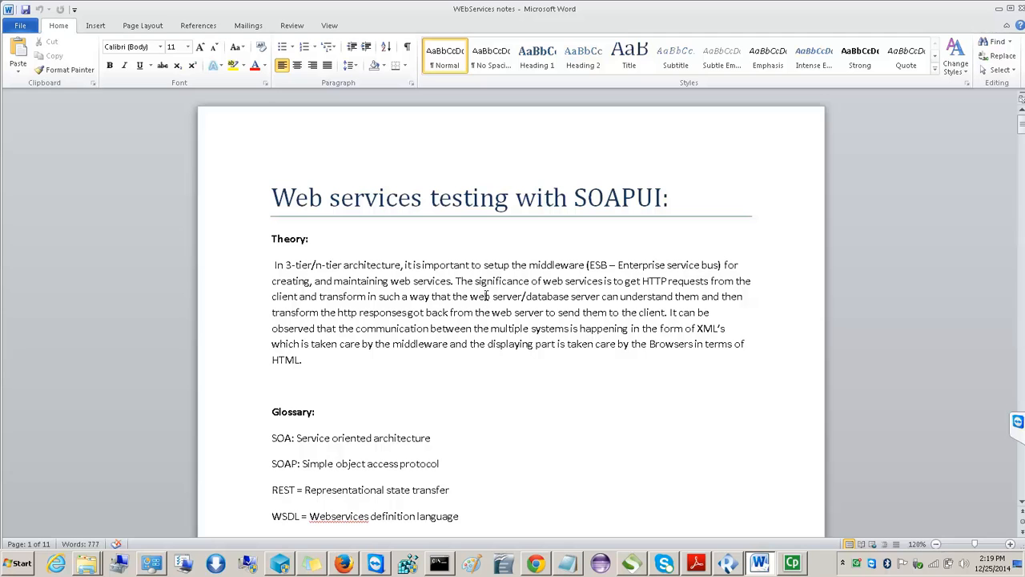
- Read the notes from the Theory paragraph through the Glossary and Important points to the start of the Prerequisite Steps
{"action": "key", "text": "Down"}
{"action": "key", "text": "Down"}
{"action": "key", "text": "Down"}
{"action": "key", "text": "Down"}
{"action": "key", "text": "Down"}
{"action": "left_click", "coordinate": [533, 361]}
{"action": "key", "text": "Down"}
{"action": "key", "text": "Down"}
{"action": "key", "text": "Down"}
{"action": "key", "text": "Down"}
{"action": "key", "text": "Down"}
{"action": "key", "text": "Down"}
{"action": "key", "text": "Down"}
{"action": "key", "text": "Down"}
{"action": "key", "text": "Down"}
{"action": "key", "text": "Down"}
{"action": "key", "text": "Down"}
{"action": "key", "text": "Down"}
{"action": "key", "text": "Down"}
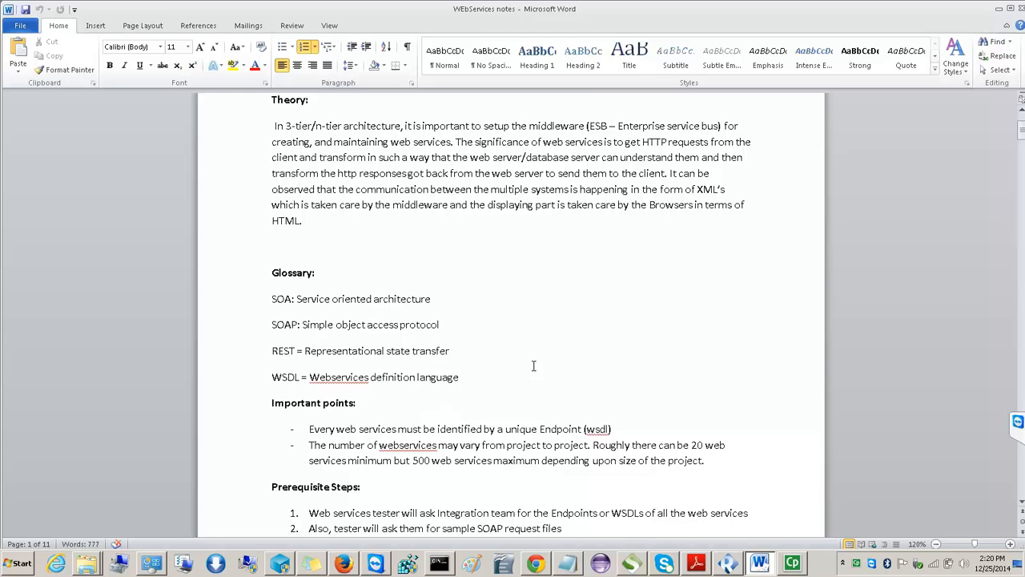
- Go back over the Theory paragraph, the glossary terms and the first prerequisite steps, returning to the document title
{"action": "key", "text": "Up"}
{"action": "left_click", "coordinate": [398, 269]}
{"action": "key", "text": "Up"}
{"action": "key", "text": "Up"}
{"action": "key", "text": "Up"}
{"action": "key", "text": "Up"}
{"action": "key", "text": "Up"}
{"action": "key", "text": "Up"}
{"action": "key", "text": "Up"}
{"action": "key", "text": "Up"}
{"action": "key", "text": "Up"}
{"action": "key", "text": "Up"}
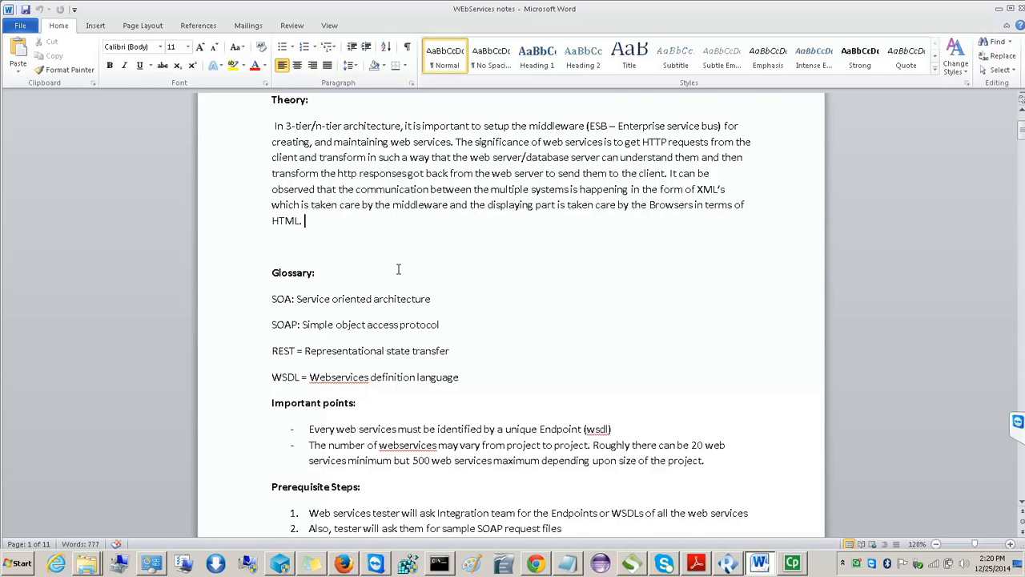
{"action": "key", "text": "Down"}
{"action": "key", "text": "Down"}
{"action": "key", "text": "Down"}
{"action": "key", "text": "Down"}
{"action": "key", "text": "Down"}
{"action": "key", "text": "Down"}
{"action": "key", "text": "Down"}
{"action": "key", "text": "Down"}
{"action": "key", "text": "Down"}
{"action": "key", "text": "Down"}
{"action": "key", "text": "Down"}
{"action": "key", "text": "Down"}
{"action": "key", "text": "Down"}
{"action": "key", "text": "Down"}
{"action": "key", "text": "Down"}
{"action": "key", "text": "Down"}
{"action": "key", "text": "Down"}
{"action": "key", "text": "Down"}
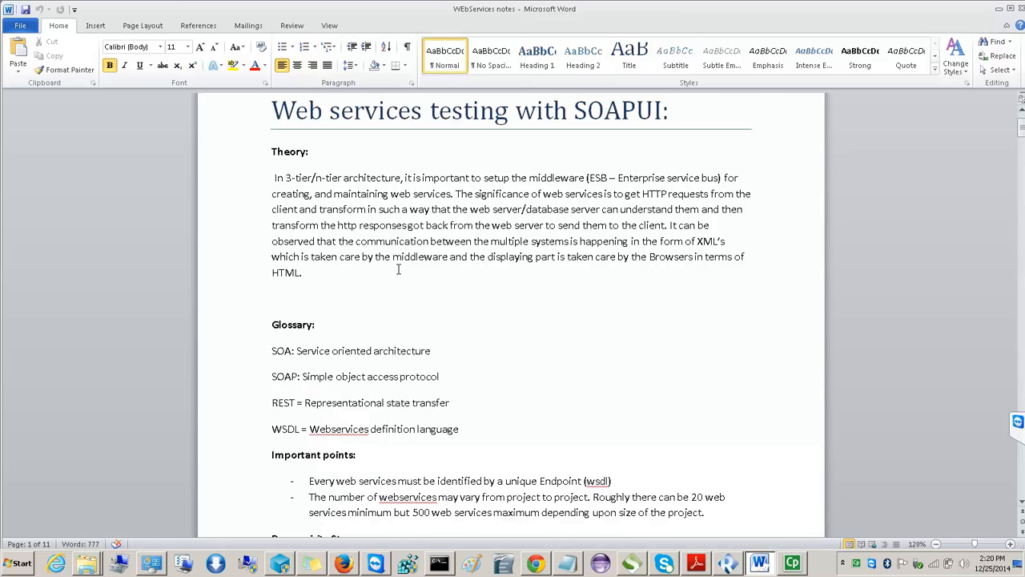
{"action": "key", "text": "Down"}
{"action": "key", "text": "Down"}
{"action": "key", "text": "Down"}
{"action": "key", "text": "Down"}
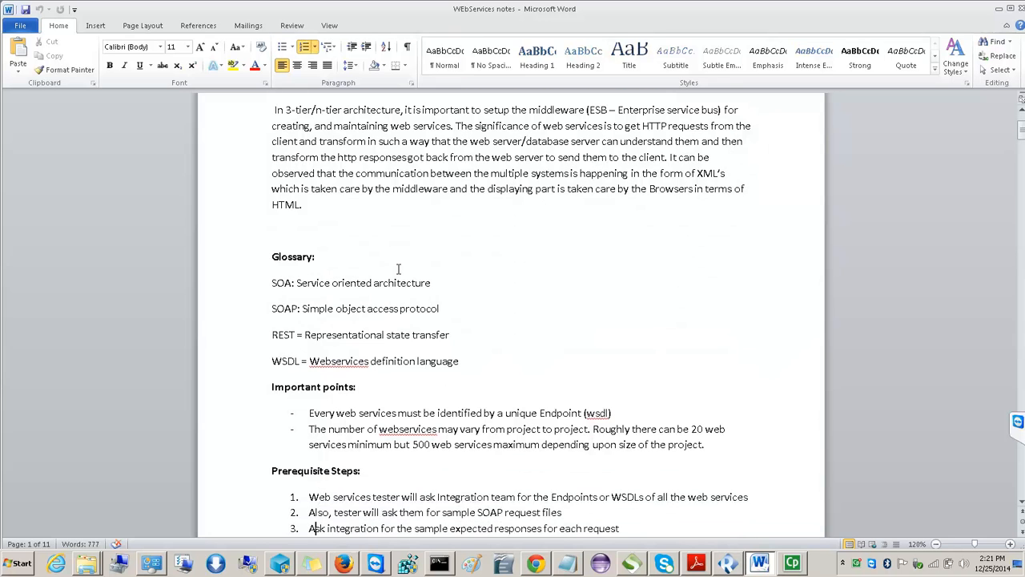
{"action": "key", "text": "Up"}
{"action": "key", "text": "Up"}
{"action": "key", "text": "Up"}
{"action": "key", "text": "Up"}
{"action": "key", "text": "Up"}
{"action": "key", "text": "Up"}
{"action": "key", "text": "Up"}
{"action": "key", "text": "Up"}
{"action": "key", "text": "Up"}
{"action": "key", "text": "Up"}
{"action": "key", "text": "Up"}
{"action": "key", "text": "Up"}
{"action": "key", "text": "Up"}
{"action": "key", "text": "Up"}
{"action": "key", "text": "Up"}
{"action": "key", "text": "Up"}
{"action": "key", "text": "Up"}
{"action": "key", "text": "Up"}
{"action": "key", "text": "Up"}
{"action": "key", "text": "Up"}
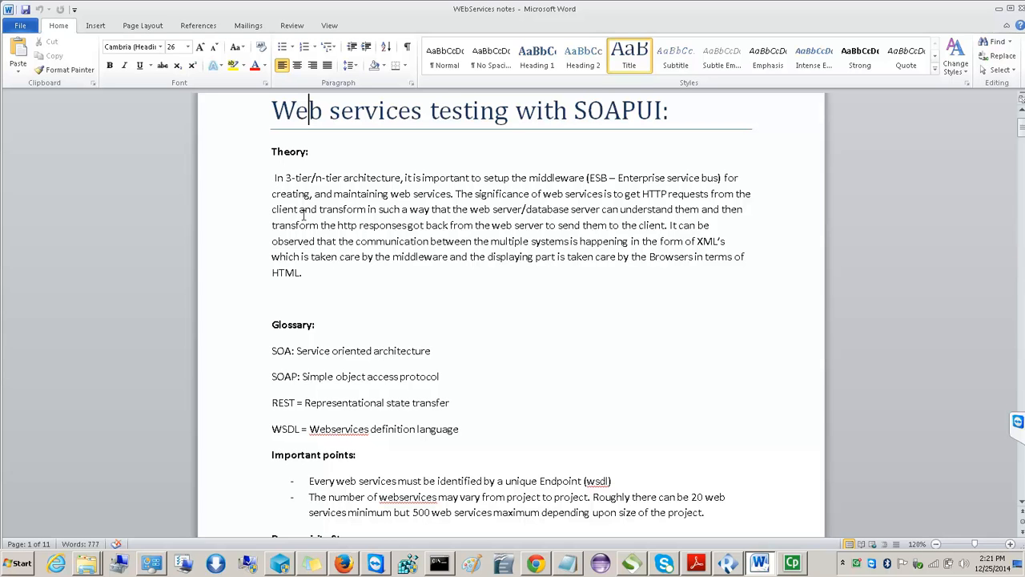
- Examine the Important points, the six Prerequisite Steps and the Tools list on the first page
{"action": "left_click", "coordinate": [407, 301]}
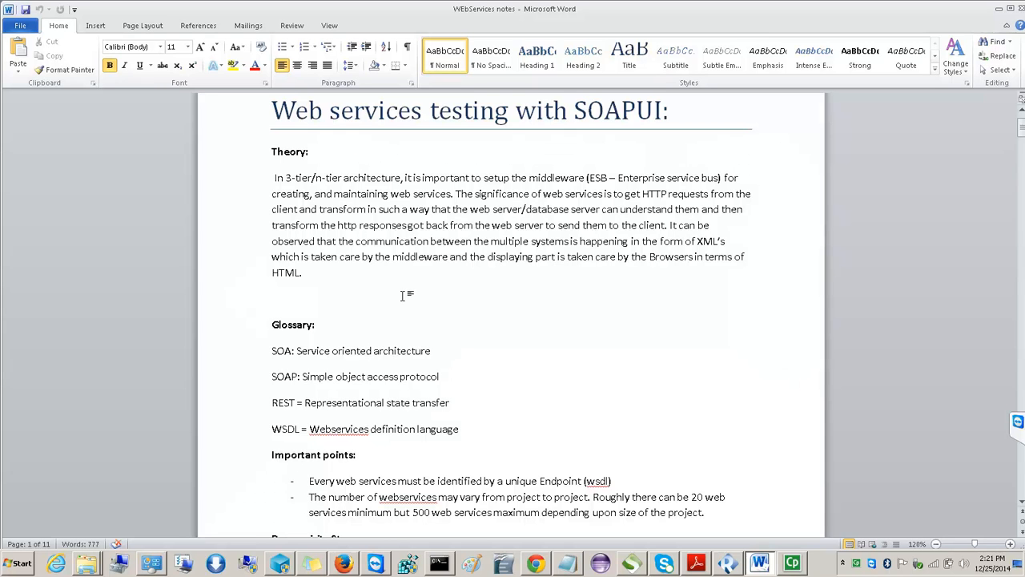
{"action": "key", "text": "Down"}
{"action": "key", "text": "Down"}
{"action": "key", "text": "Down"}
{"action": "key", "text": "Down"}
{"action": "key", "text": "Down"}
{"action": "key", "text": "Down"}
{"action": "key", "text": "Down"}
{"action": "key", "text": "Down"}
{"action": "key", "text": "Down"}
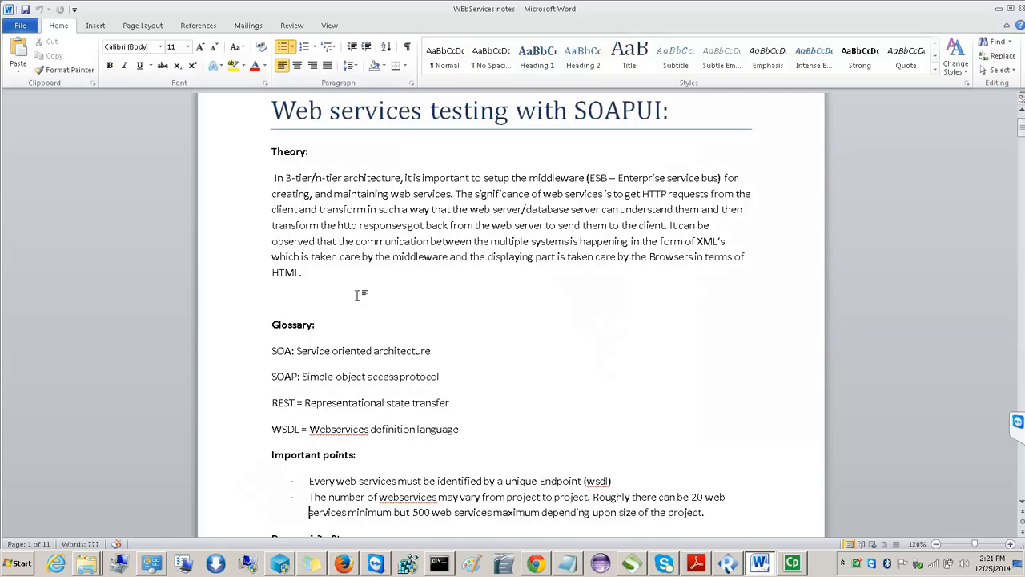
{"action": "key", "text": "Down"}
{"action": "key", "text": "Down"}
{"action": "key", "text": "Down"}
{"action": "key", "text": "Down"}
{"action": "key", "text": "Down"}
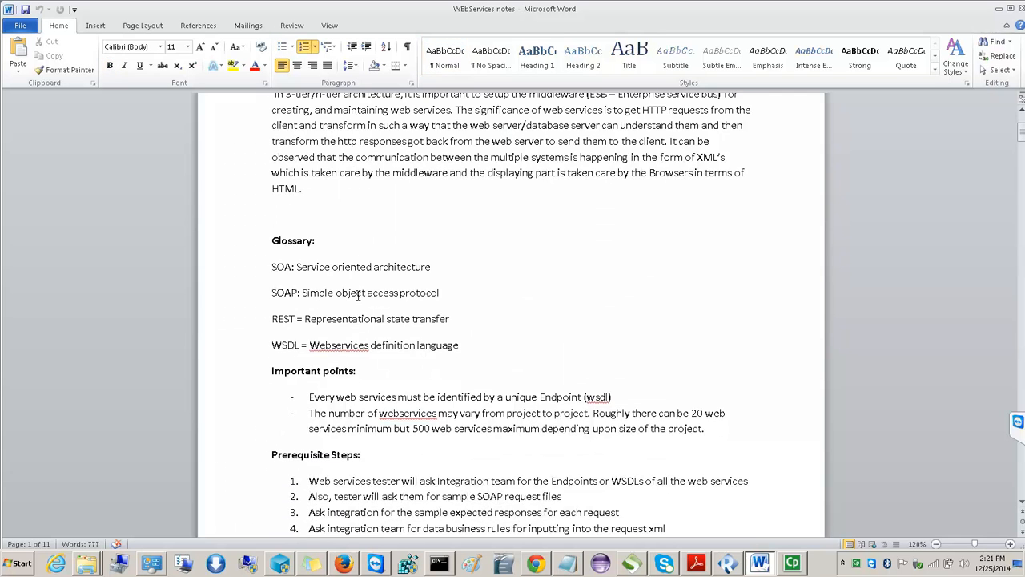
{"action": "key", "text": "Down"}
{"action": "key", "text": "Down"}
{"action": "key", "text": "Down"}
{"action": "key", "text": "Down"}
{"action": "key", "text": "Down"}
{"action": "key", "text": "Down"}
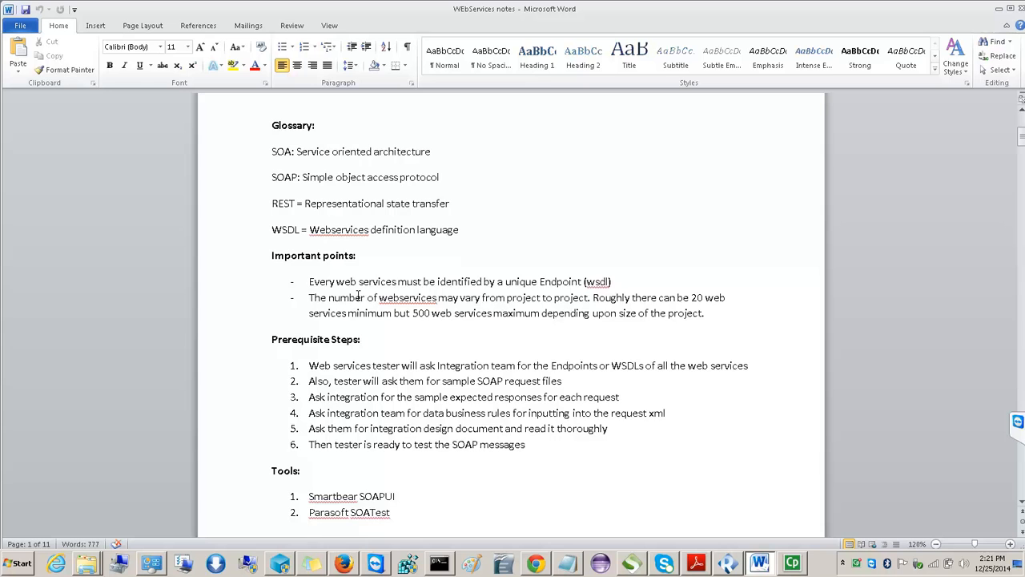
{"action": "key", "text": "Down"}
{"action": "key", "text": "Down"}
{"action": "key", "text": "Up"}
{"action": "key", "text": "Up"}
{"action": "key", "text": "Up"}
{"action": "key", "text": "Up"}
{"action": "key", "text": "Up"}
{"action": "key", "text": "Up"}
{"action": "key", "text": "Up"}
{"action": "key", "text": "Up"}
{"action": "key", "text": "Up"}
{"action": "key", "text": "Up"}
{"action": "key", "text": "Up"}
{"action": "key", "text": "Up"}
{"action": "key", "text": "Up"}
{"action": "key", "text": "Up"}
{"action": "key", "text": "Up"}
{"action": "key", "text": "Up"}
{"action": "key", "text": "Up"}
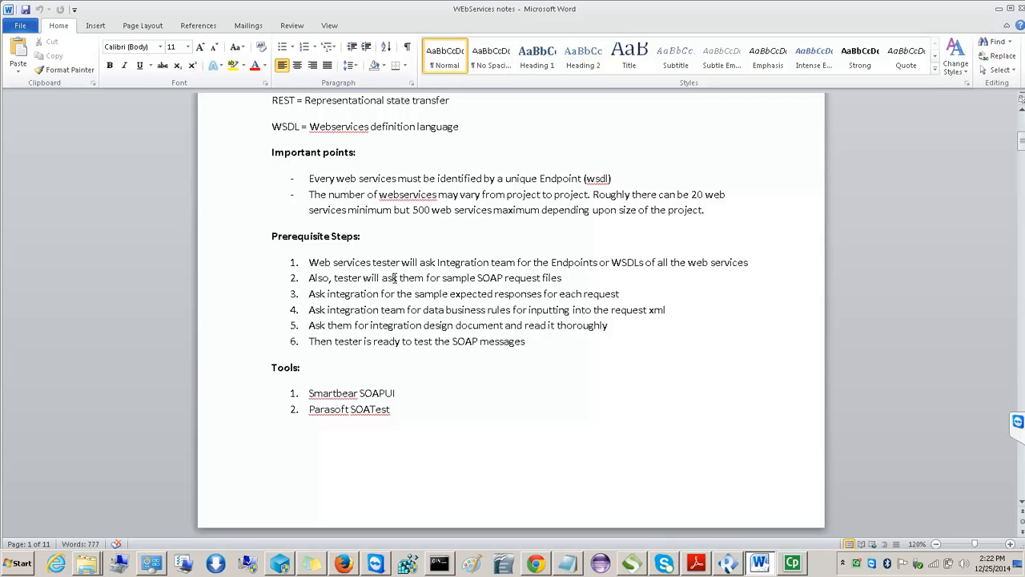
- Switch to SoapUI to view its project creation and import options, and return to the web services notes in Word
{"action": "left_click", "coordinate": [632, 564]}
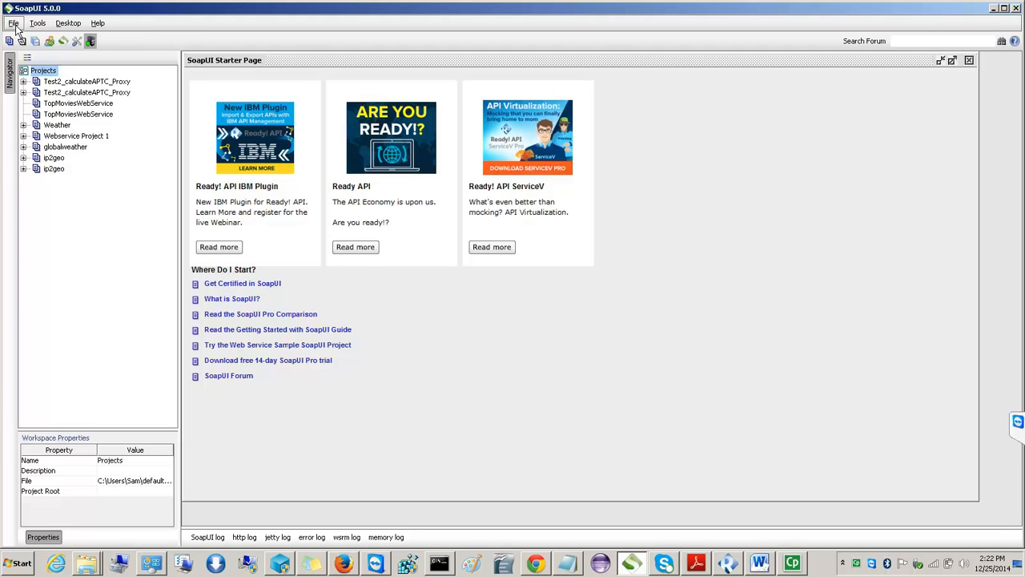
{"action": "left_click", "coordinate": [13, 24]}
{"action": "mouse_move", "coordinate": [37, 23]}
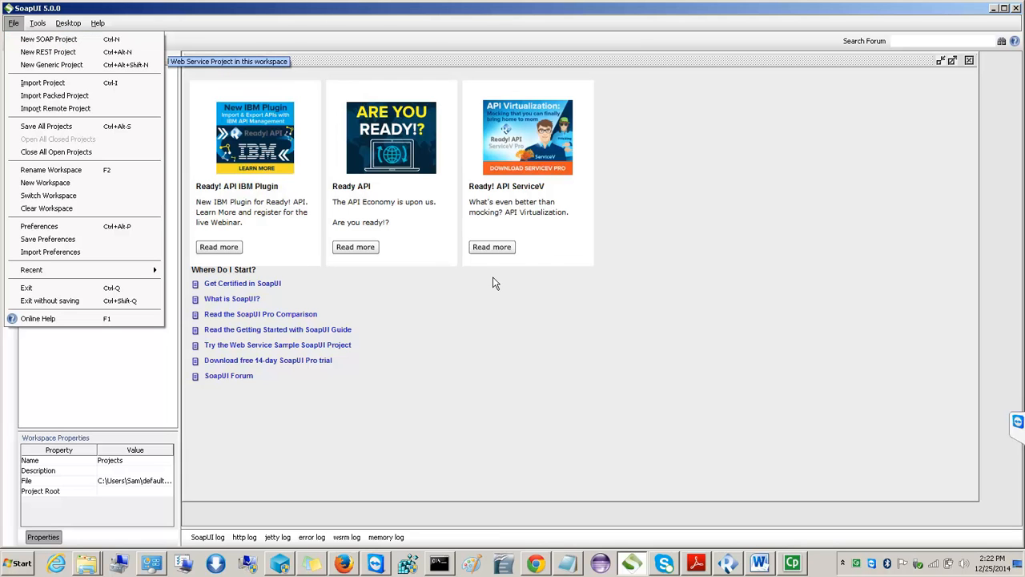
{"action": "left_click", "coordinate": [527, 307]}
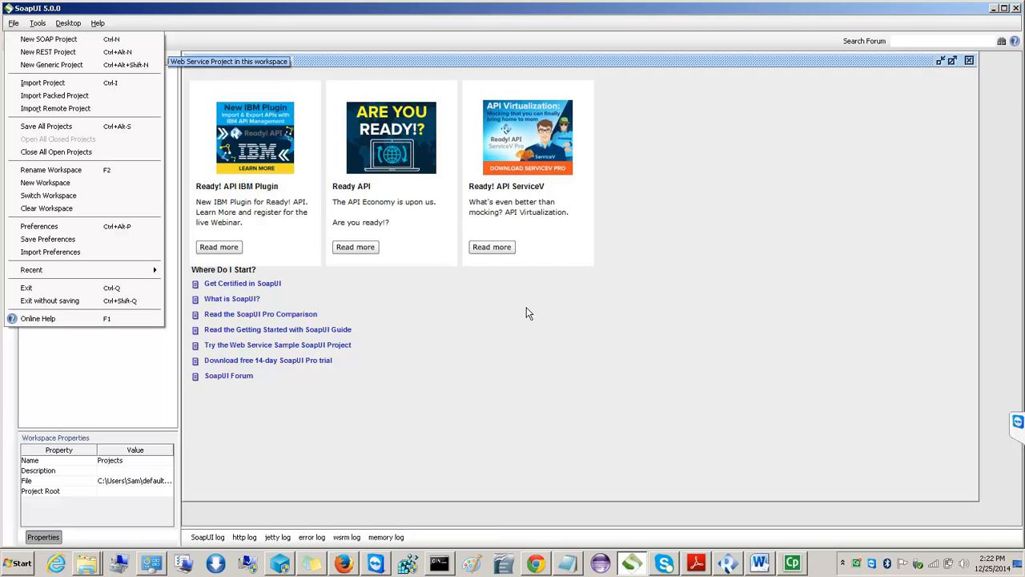
{"action": "key", "text": "alt+Tab"}
{"action": "left_click", "coordinate": [447, 309]}
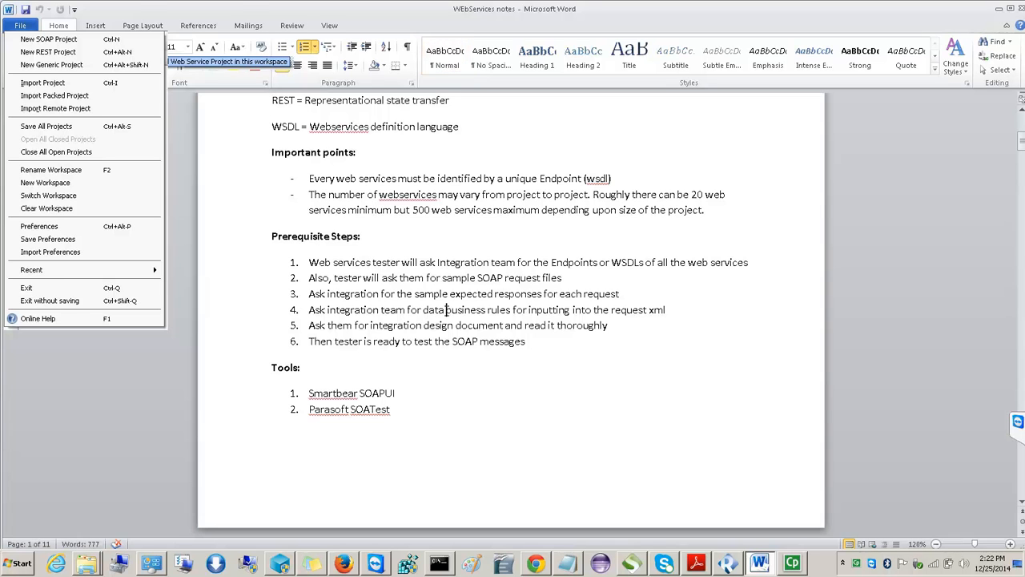
- Append "and integration design document" to the first prerequisite step about requesting Endpoints or WSDLs
{"action": "key", "text": "Down"}
{"action": "left_click", "coordinate": [760, 262]}
{"action": "type", "text": "and integration design document"}
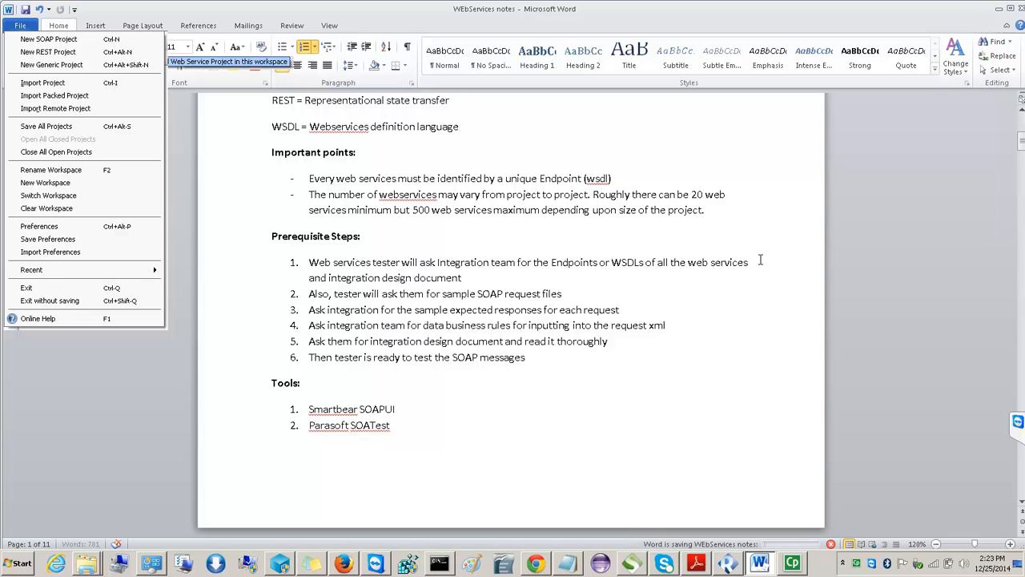
- Add "(optional)" at the end of the second prerequisite step about sample SOAP request files
{"action": "left_click", "coordinate": [621, 301]}
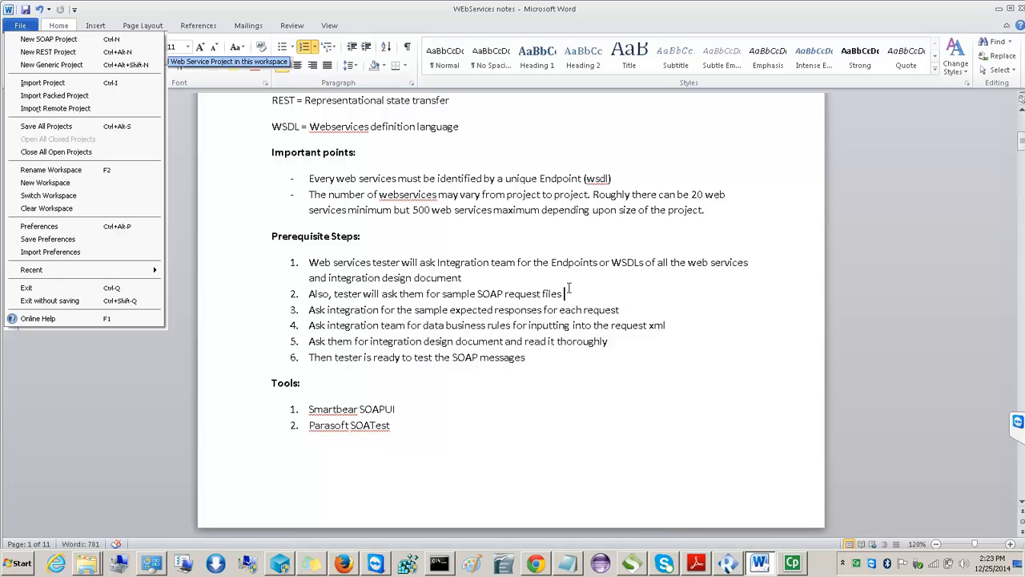
{"action": "type", "text": "("}
{"action": "type", "text": "optional)"}
{"action": "double_click", "coordinate": [459, 295]}
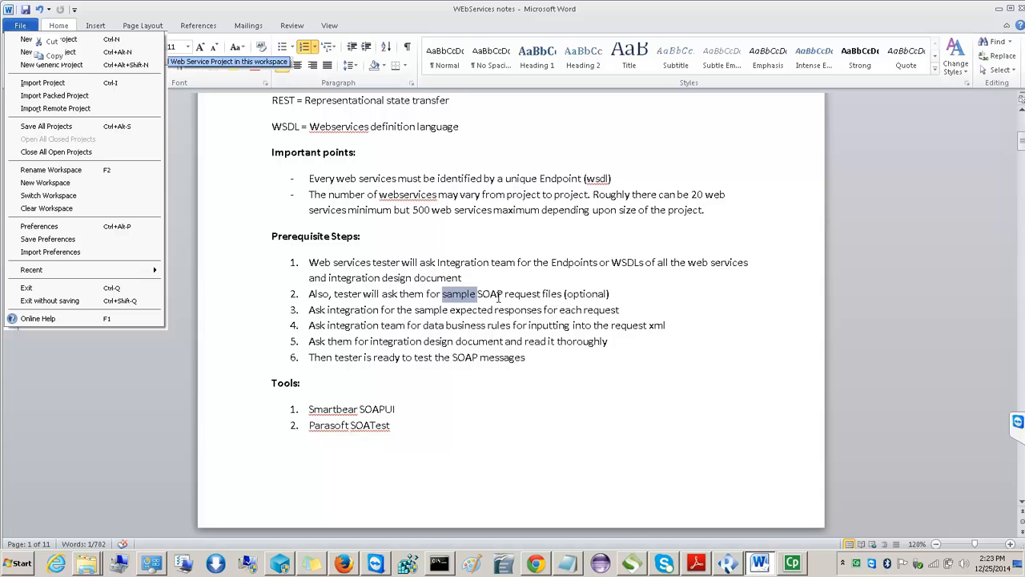
{"action": "double_click", "coordinate": [491, 295]}
{"action": "left_click", "coordinate": [486, 325]}
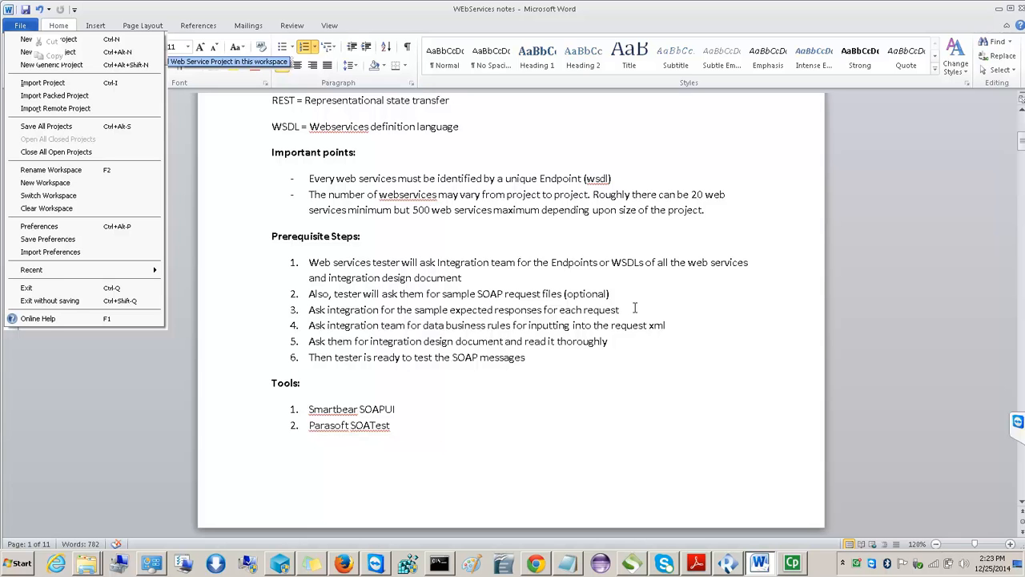
- Append "(optional as they should be mentioned in the design document)" to the third prerequisite step about sample expected responses
{"action": "type", "text": "(optional as these"}
{"action": "key", "text": "BackSpace"}
{"action": "key", "text": "BackSpace"}
{"action": "type", "text": "y should be mentioned in the designe"}
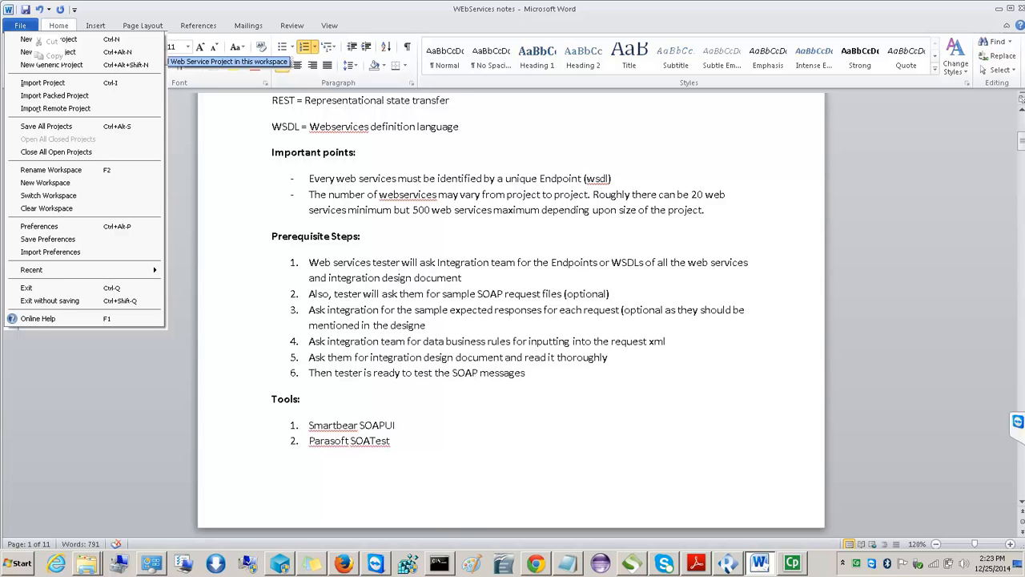
{"action": "key", "text": "BackSpace"}
{"action": "type", "text": "document)"}
- Add "(preferred)" after Smartbear SOAPUI in the Tools list
{"action": "key", "text": "Down"}
{"action": "key", "text": "Down"}
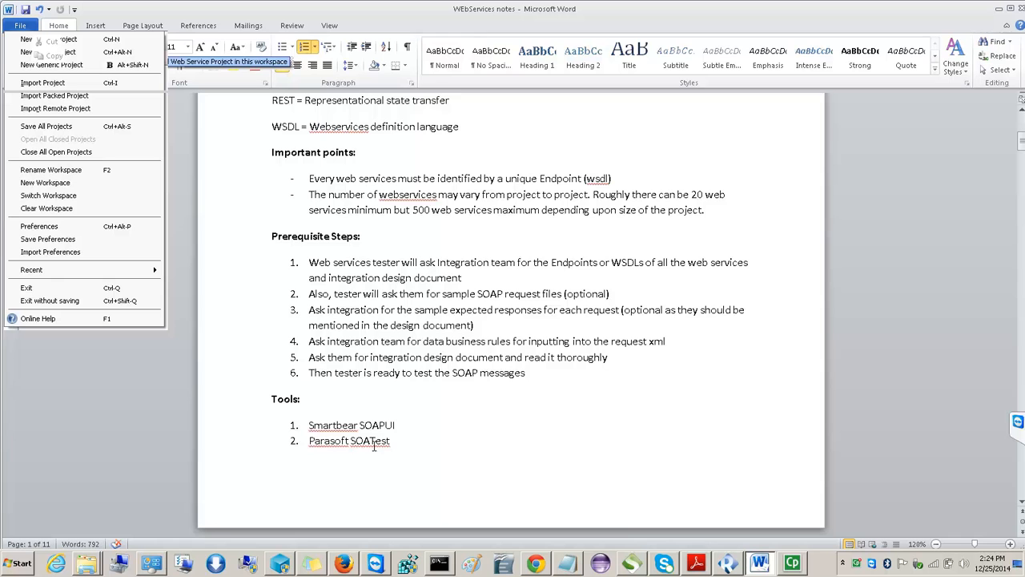
{"action": "type", "text": "(preferred)"}
- Compare the two entries in the Tools list, Smartbear SOAPUI and Parasoft SOATest, highlighting each name in turn
{"action": "double_click", "coordinate": [373, 441]}
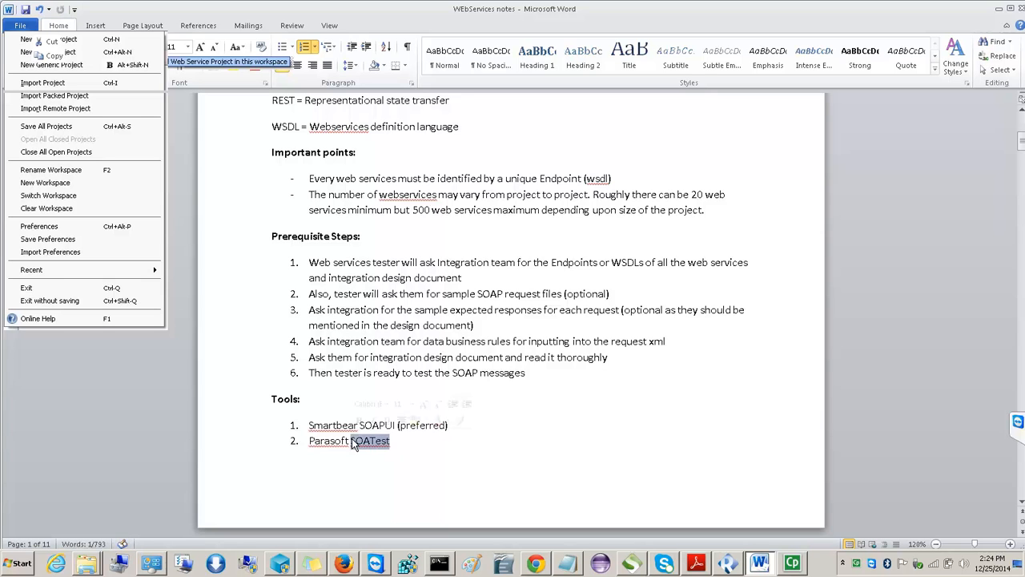
{"action": "left_click", "coordinate": [430, 446]}
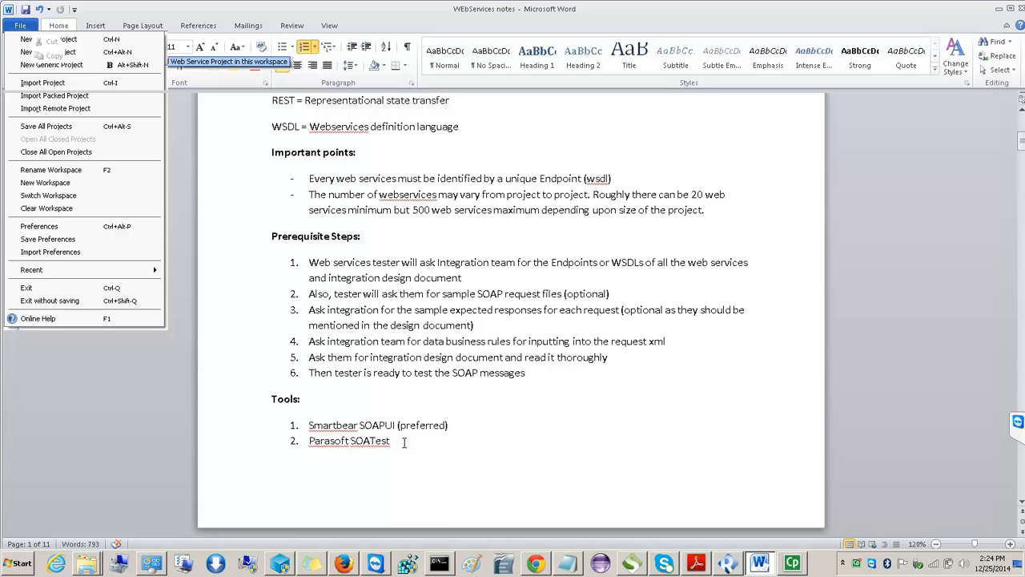
{"action": "double_click", "coordinate": [357, 440]}
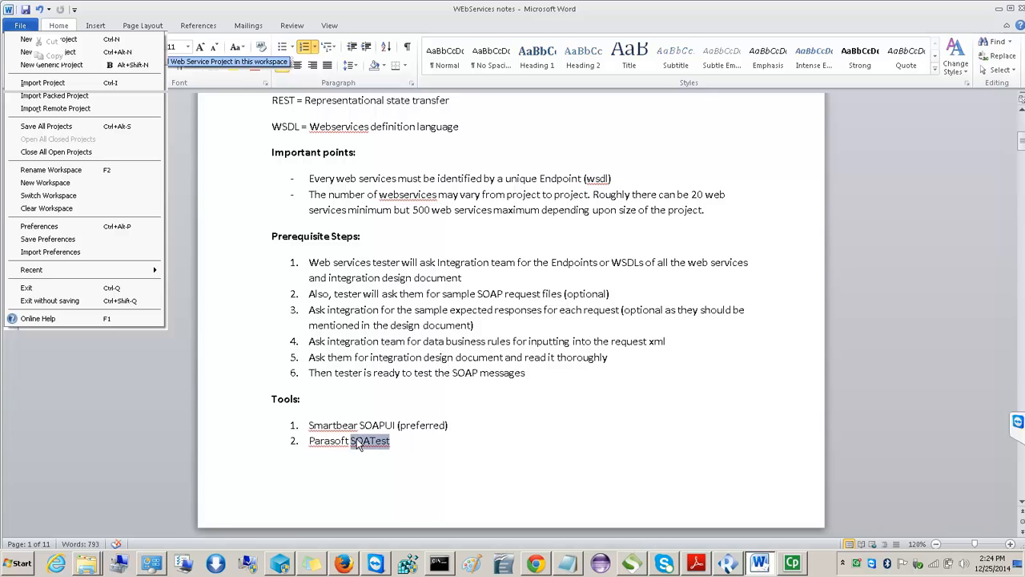
{"action": "left_click", "coordinate": [411, 446]}
{"action": "double_click", "coordinate": [379, 425]}
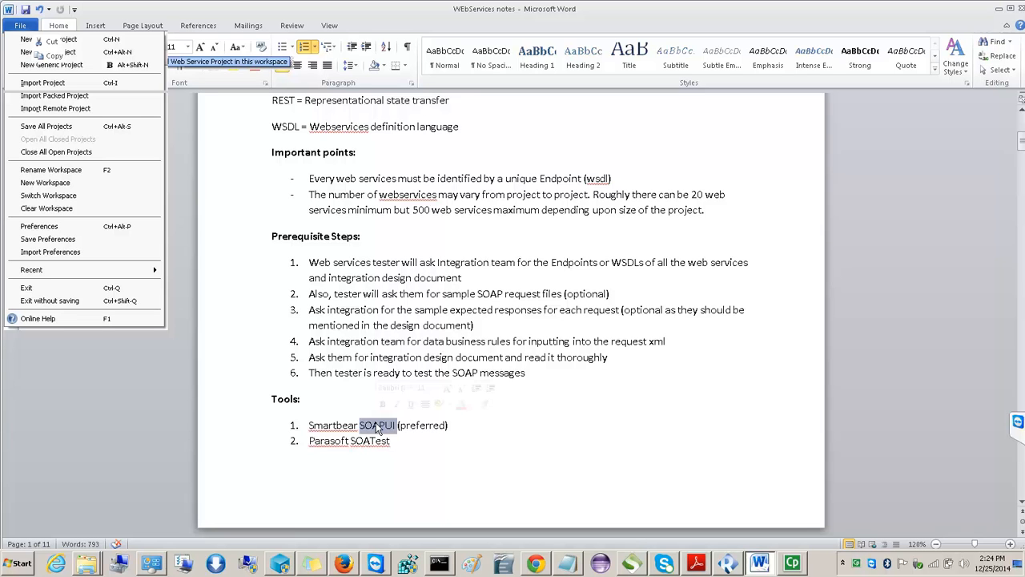
{"action": "left_click", "coordinate": [420, 446]}
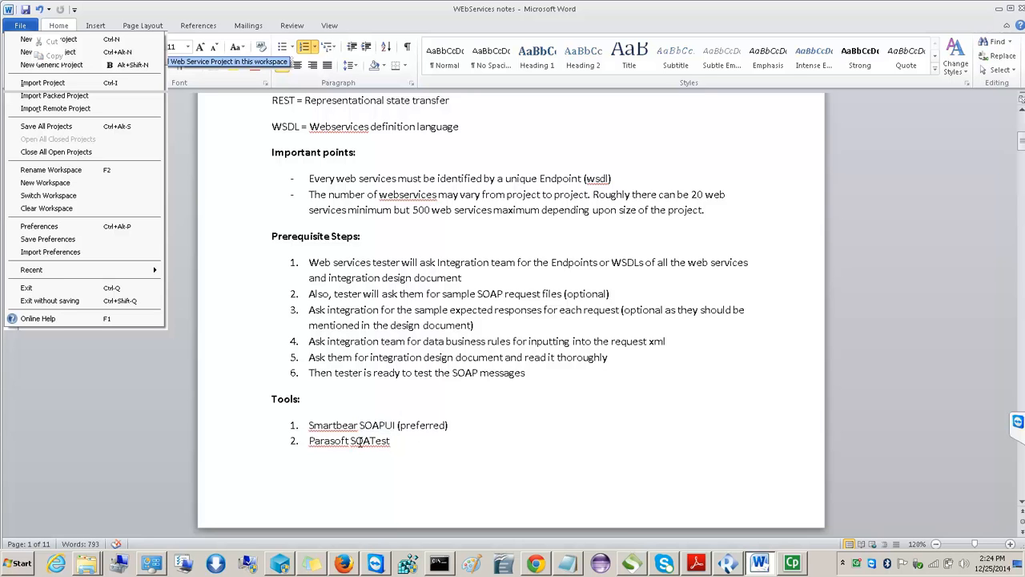
{"action": "double_click", "coordinate": [359, 442]}
{"action": "left_click", "coordinate": [415, 447]}
{"action": "left_click_drag", "start_coordinate": [398, 441], "coordinate": [306, 441]}
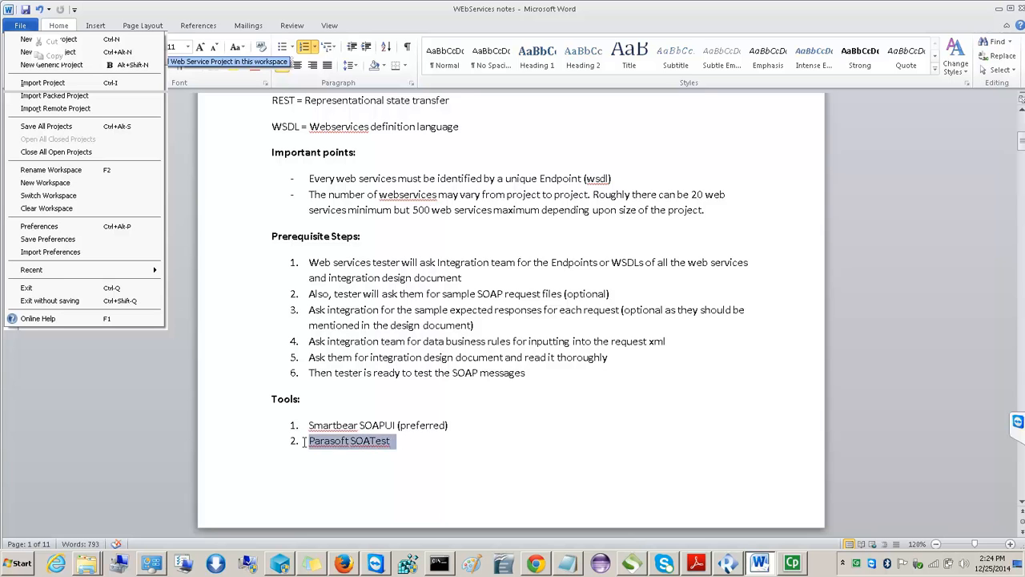
{"action": "left_click", "coordinate": [451, 442]}
{"action": "left_click_drag", "start_coordinate": [461, 424], "coordinate": [329, 426]}
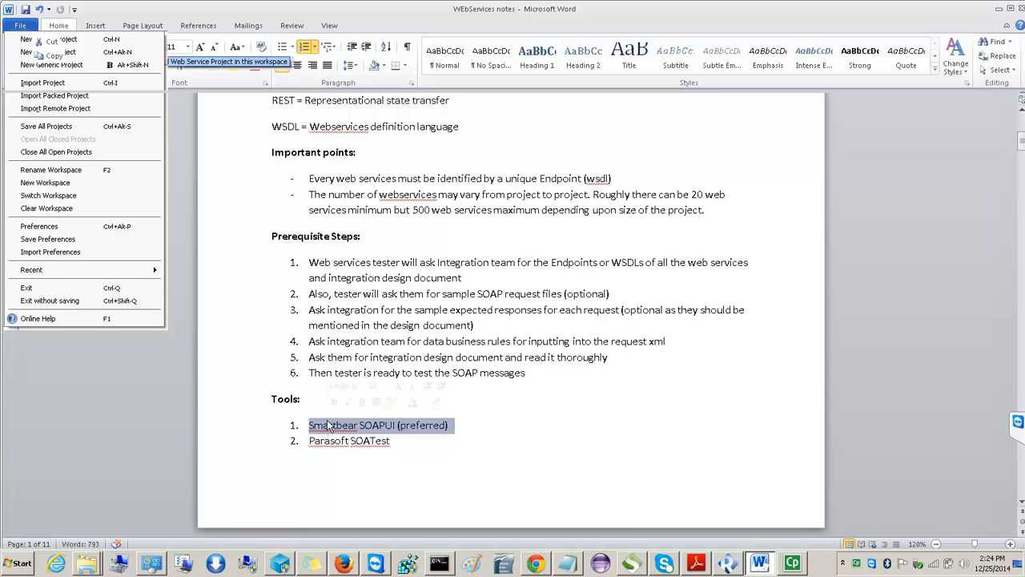
{"action": "left_click", "coordinate": [469, 444]}
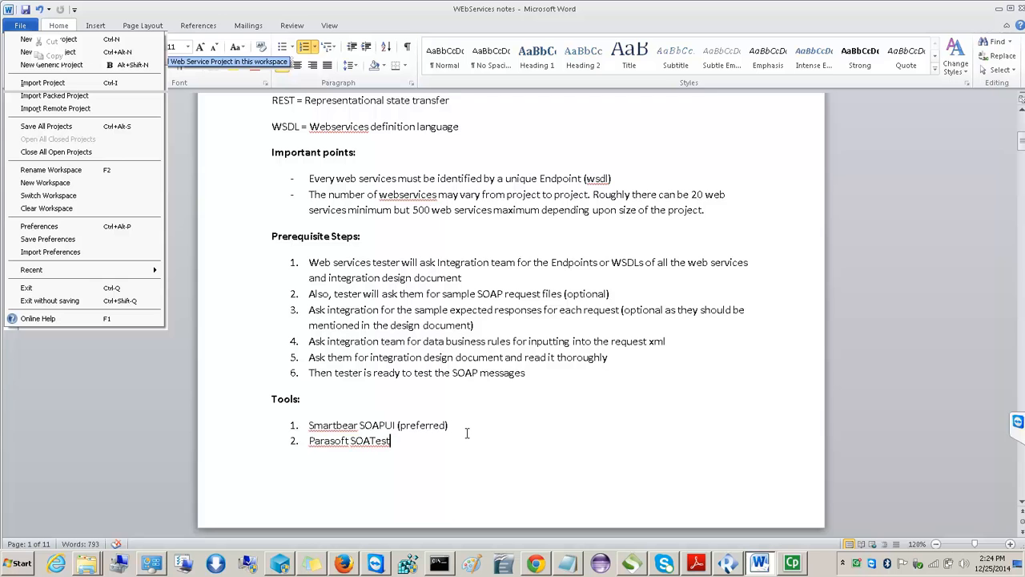
- Insert "Execution" into the second page's heading so it reads "SOAPUI Execution Steps:"
{"action": "scroll", "coordinate": [467, 432], "scroll_direction": "down", "scroll_amount": 7}
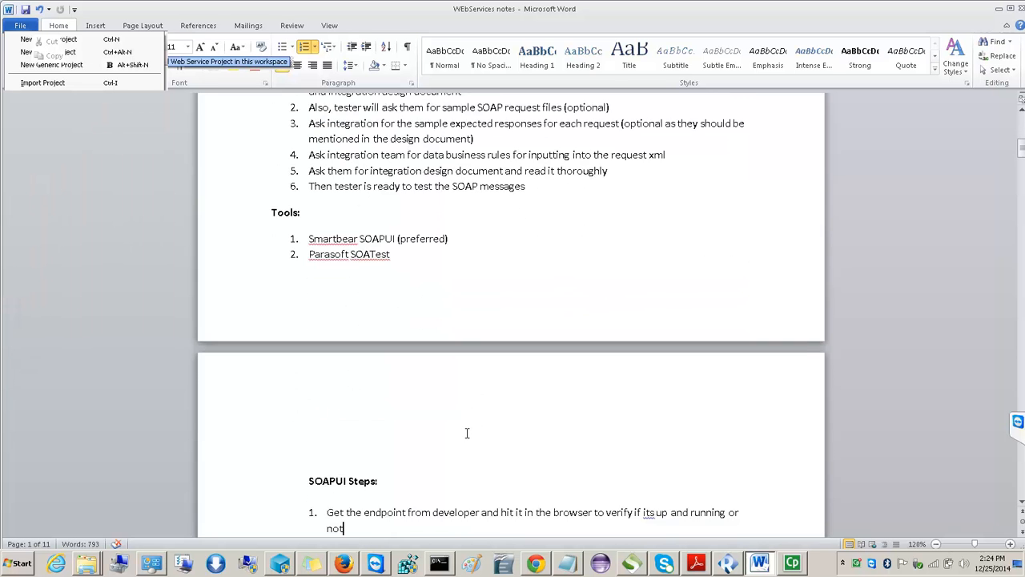
{"action": "scroll", "coordinate": [467, 433], "scroll_direction": "down", "scroll_amount": 5}
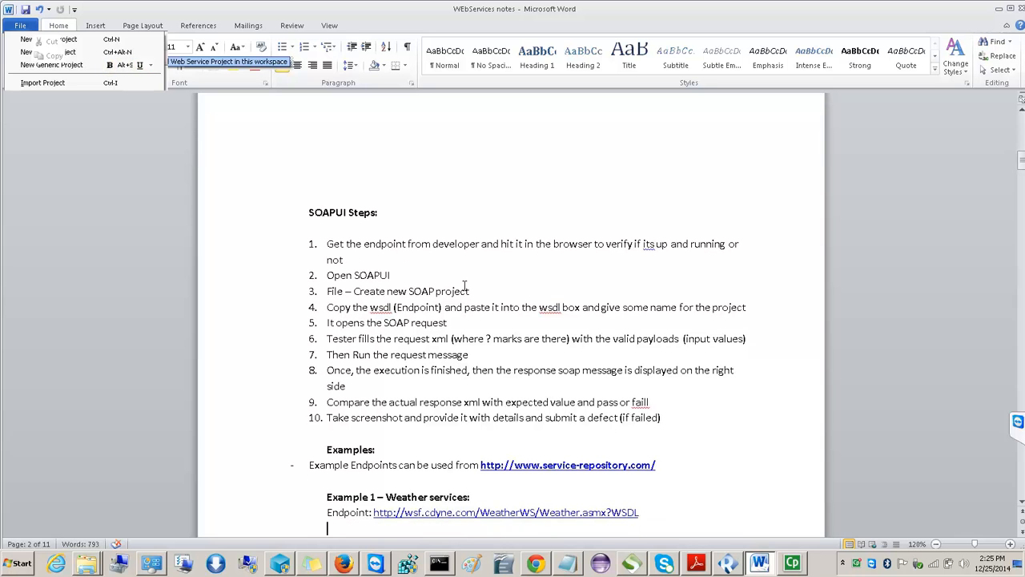
{"action": "left_click", "coordinate": [348, 212]}
{"action": "type", "text": "Execution"}
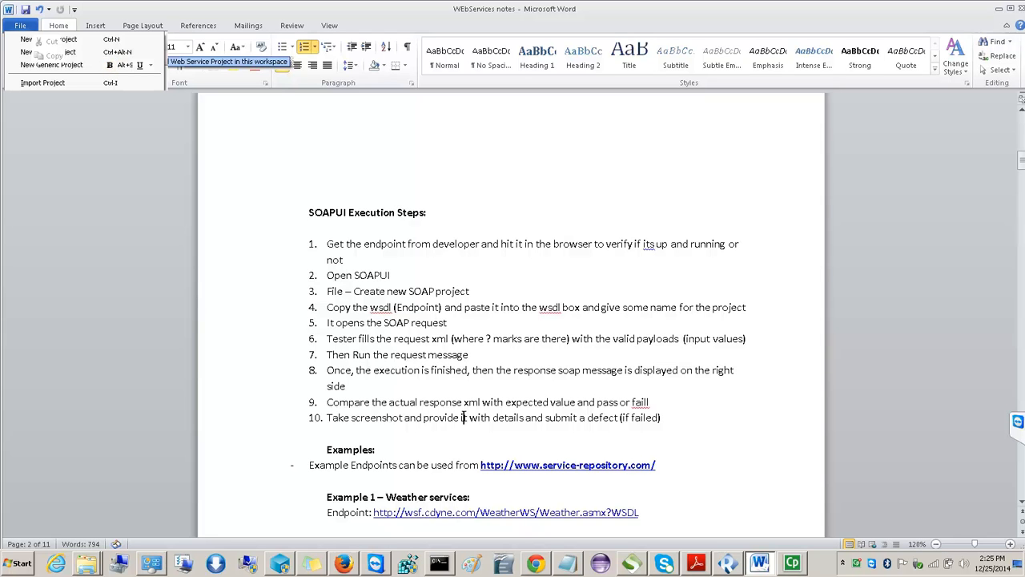
- Read through the Example 1 – Weather services section of the notes, from its endpoint down to the sample SOAP request
{"action": "key", "text": "Down"}
{"action": "key", "text": "Down"}
{"action": "key", "text": "Down"}
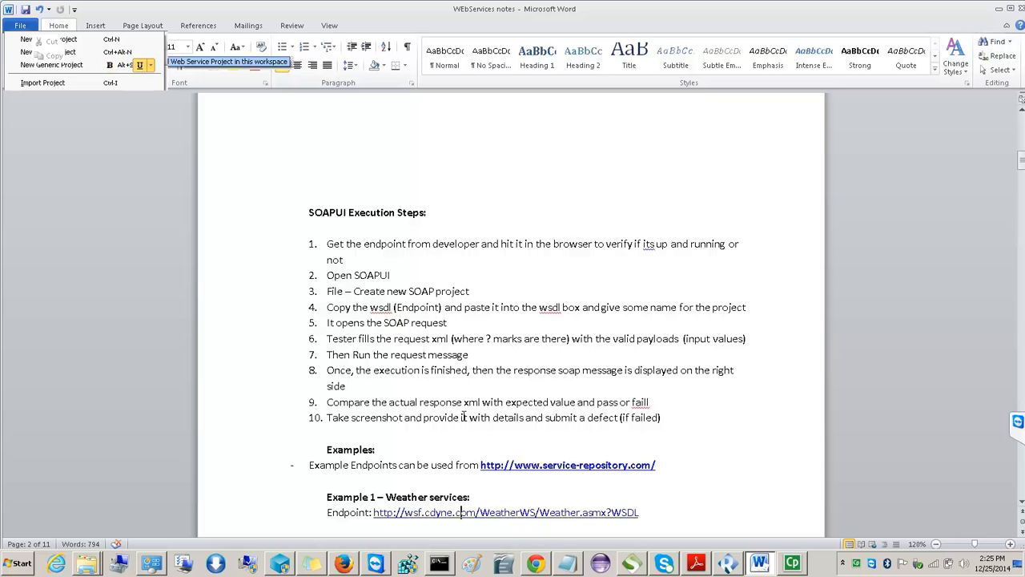
{"action": "key", "text": "Down"}
{"action": "key", "text": "Down"}
{"action": "key", "text": "Down"}
{"action": "key", "text": "Down"}
{"action": "key", "text": "Down"}
{"action": "key", "text": "Down"}
{"action": "key", "text": "Down"}
{"action": "key", "text": "Down"}
{"action": "key", "text": "Down"}
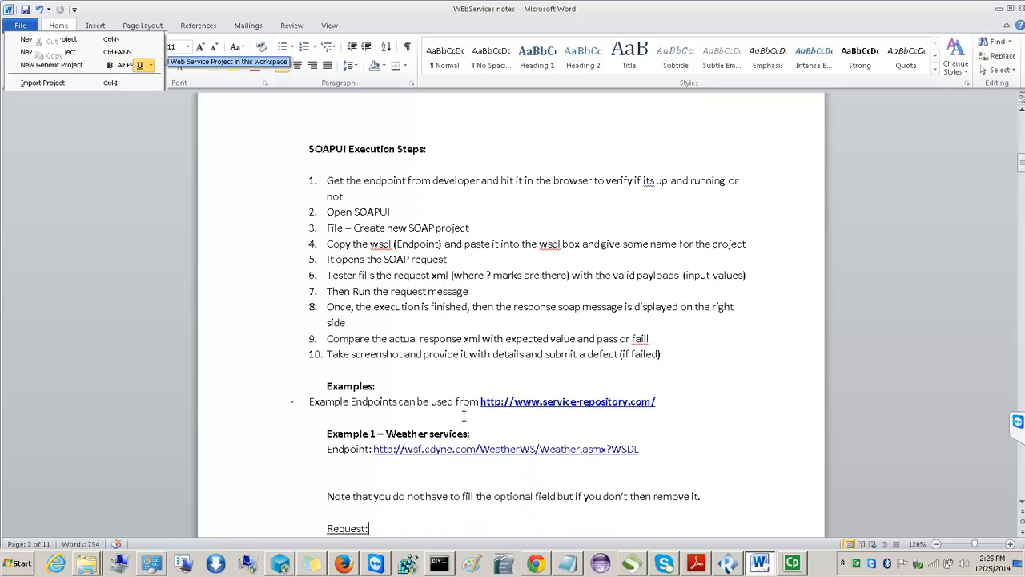
{"action": "key", "text": "Down"}
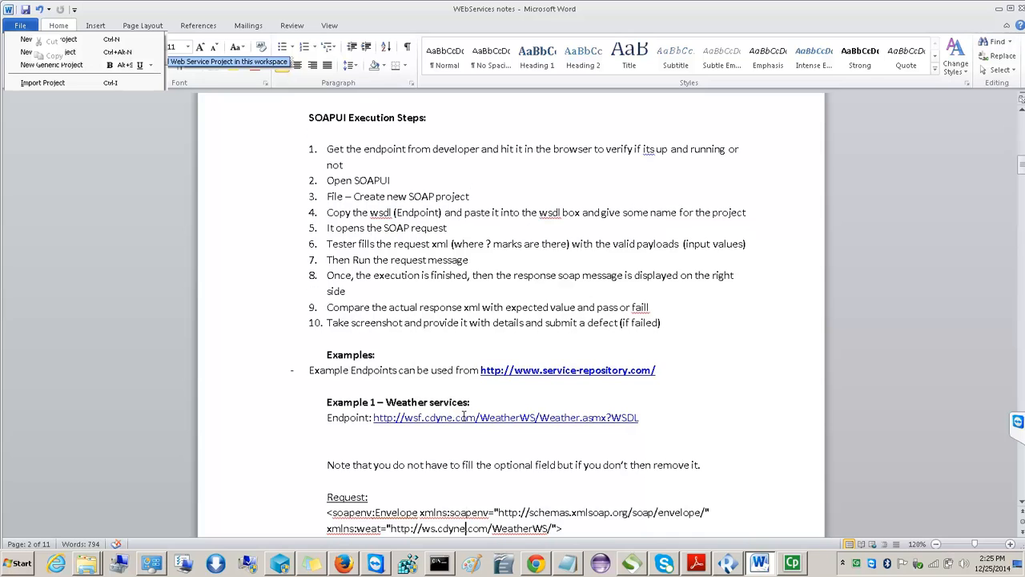
{"action": "key", "text": "Down"}
{"action": "key", "text": "Down"}
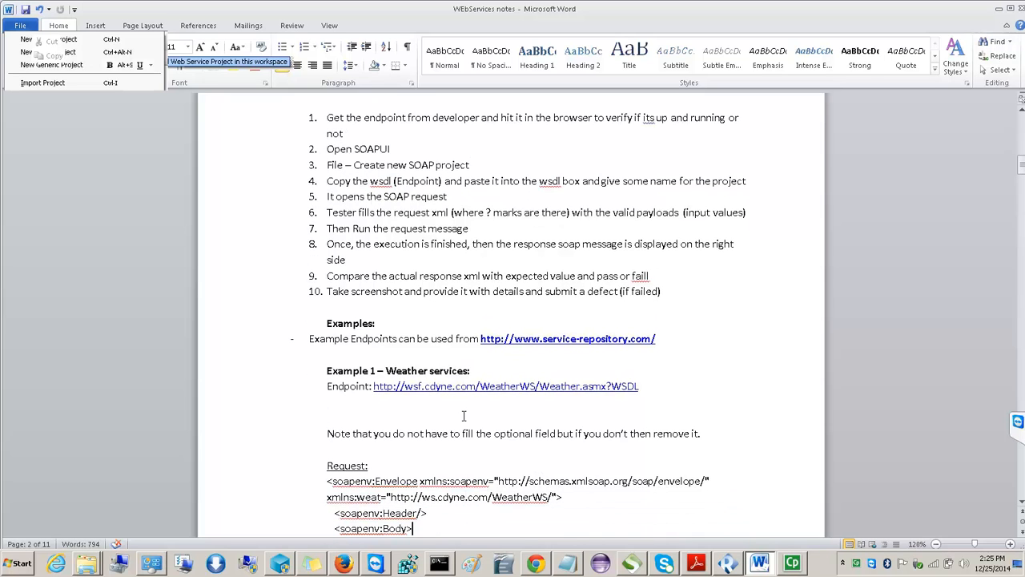
{"action": "left_click", "coordinate": [459, 339]}
- Switch to Firefox, open the Weather service in the service-repository.com directory and copy its original WSDL address
{"action": "left_click", "coordinate": [349, 571]}
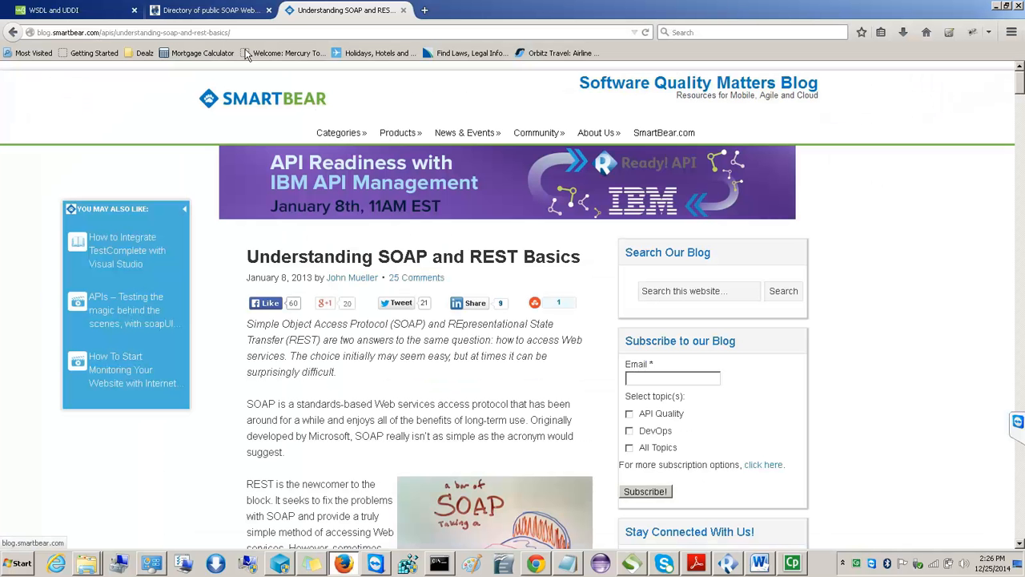
{"action": "left_click", "coordinate": [221, 16]}
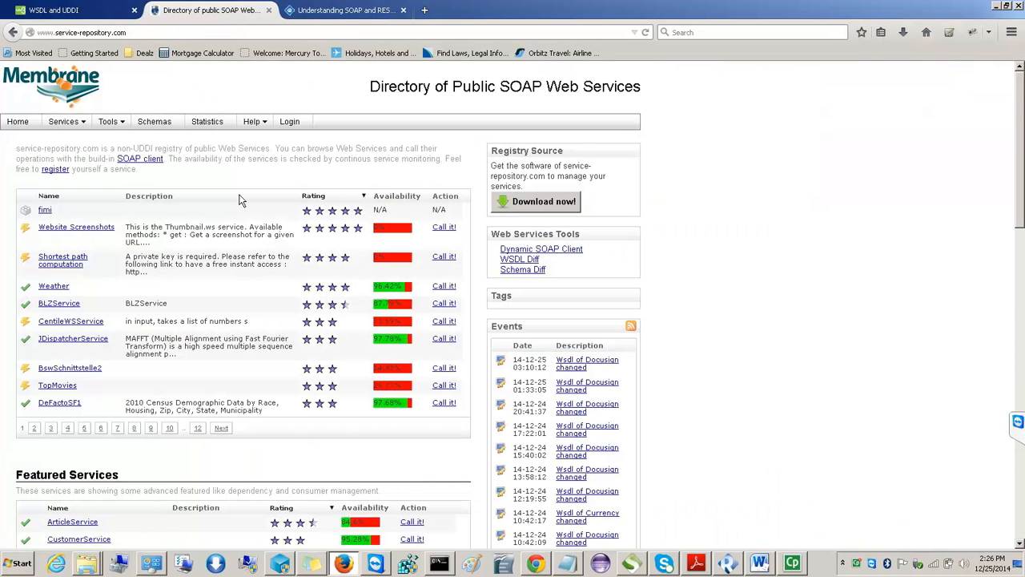
{"action": "left_click", "coordinate": [50, 290]}
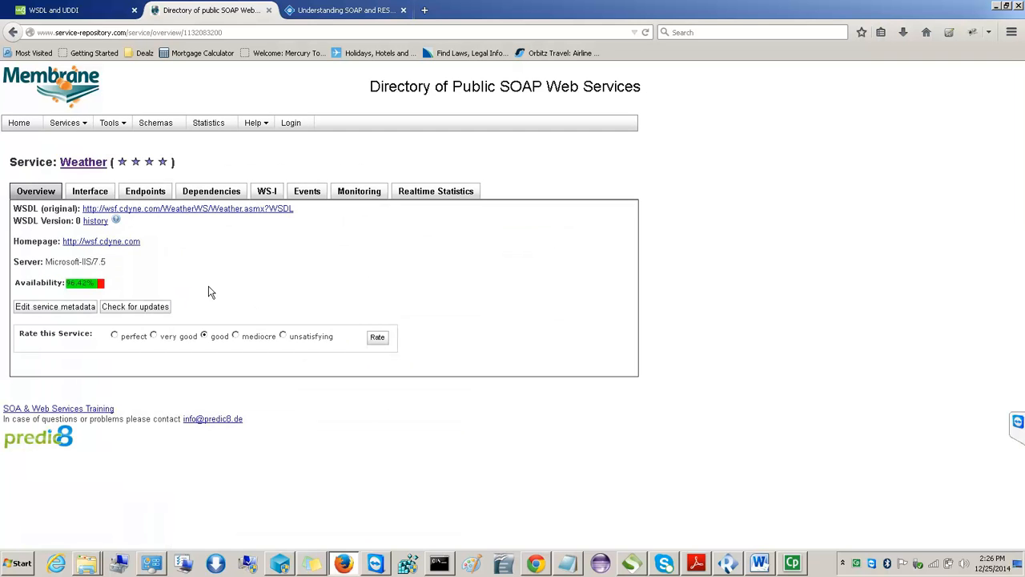
{"action": "left_click_drag", "start_coordinate": [301, 213], "coordinate": [91, 215]}
{"action": "key", "text": "ctrl+c"}
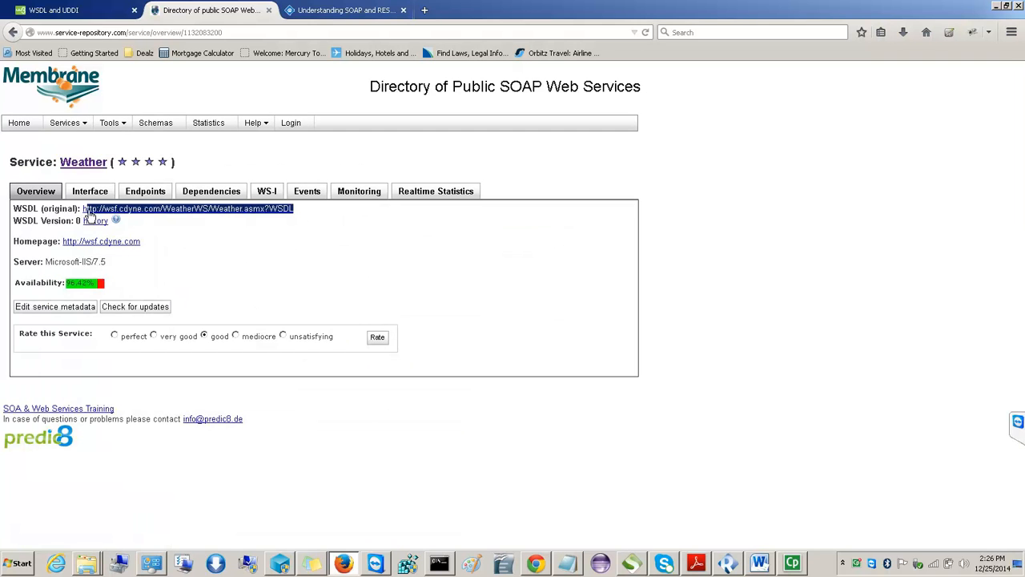
{"action": "left_click", "coordinate": [427, 9]}
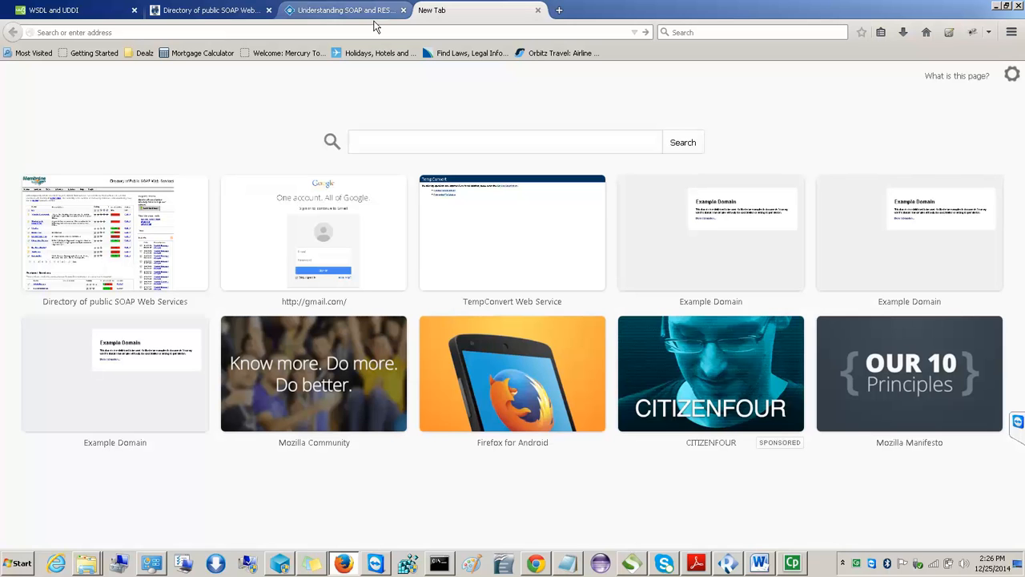
{"action": "key", "text": "ctrl+v"}
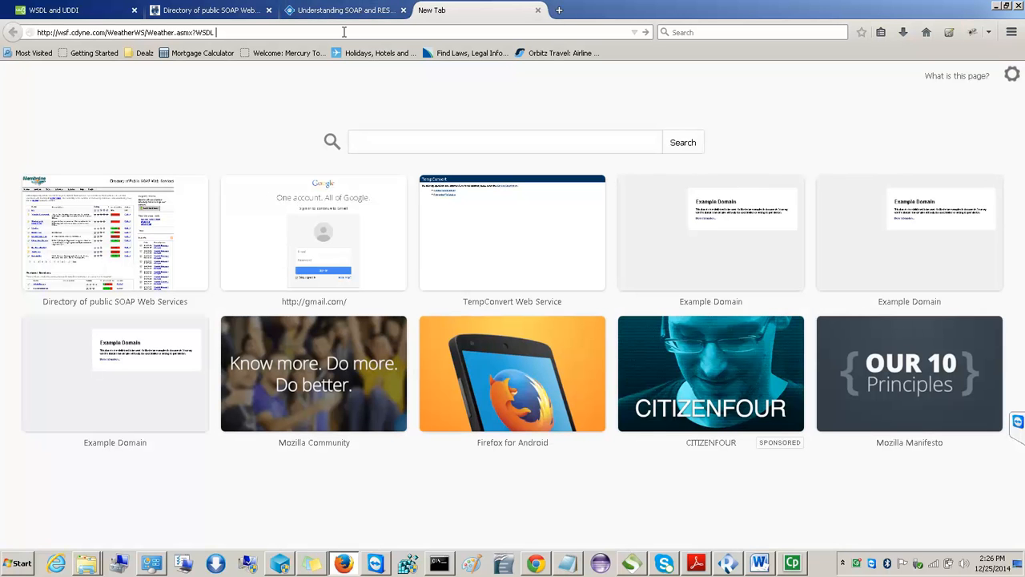
{"action": "key", "text": "Return"}
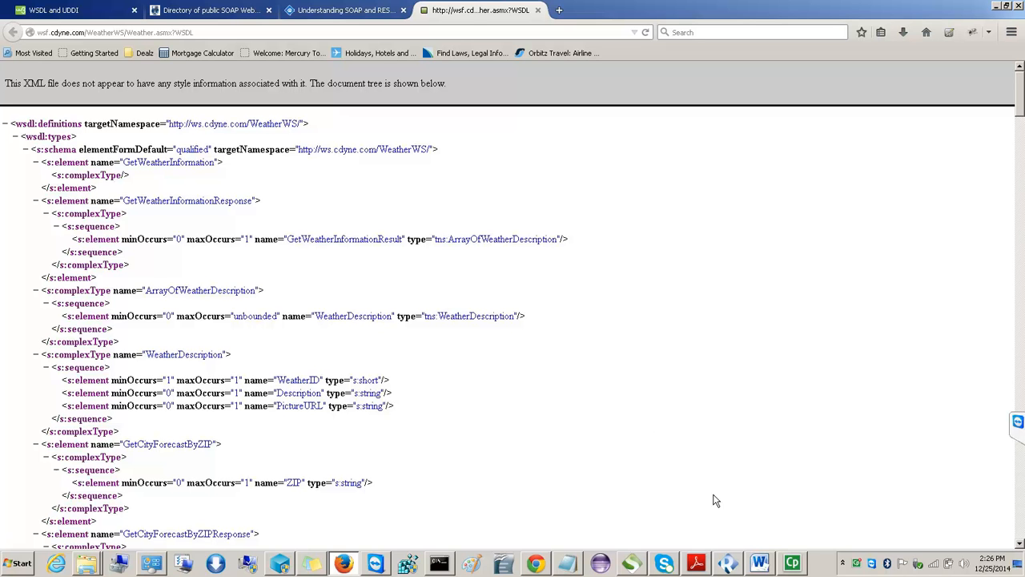
- Switch to SoapUI and create a new SOAP project named Weather2 from the copied WSDL, with sample requests for all operations
{"action": "left_click", "coordinate": [631, 566]}
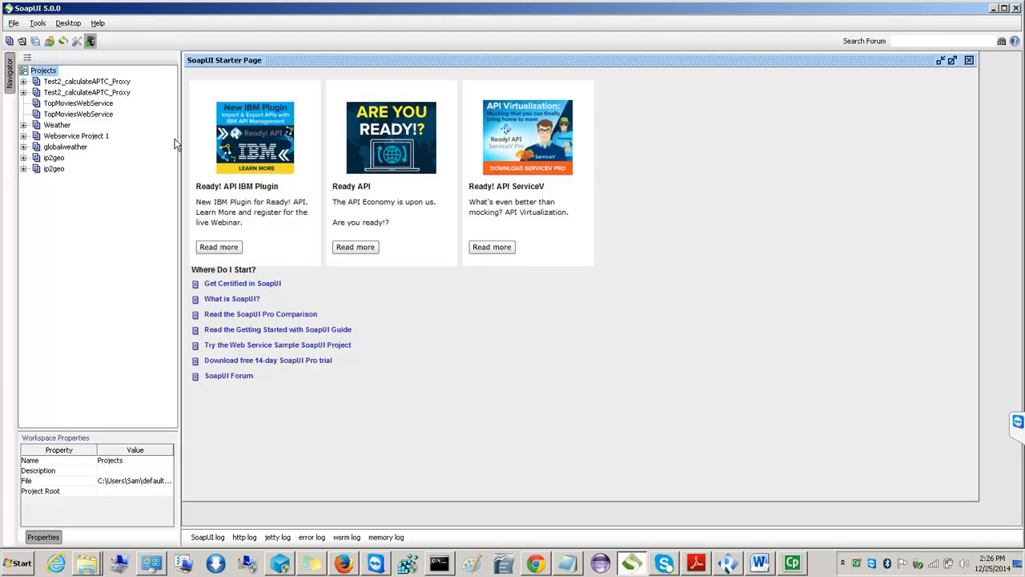
{"action": "left_click", "coordinate": [12, 23]}
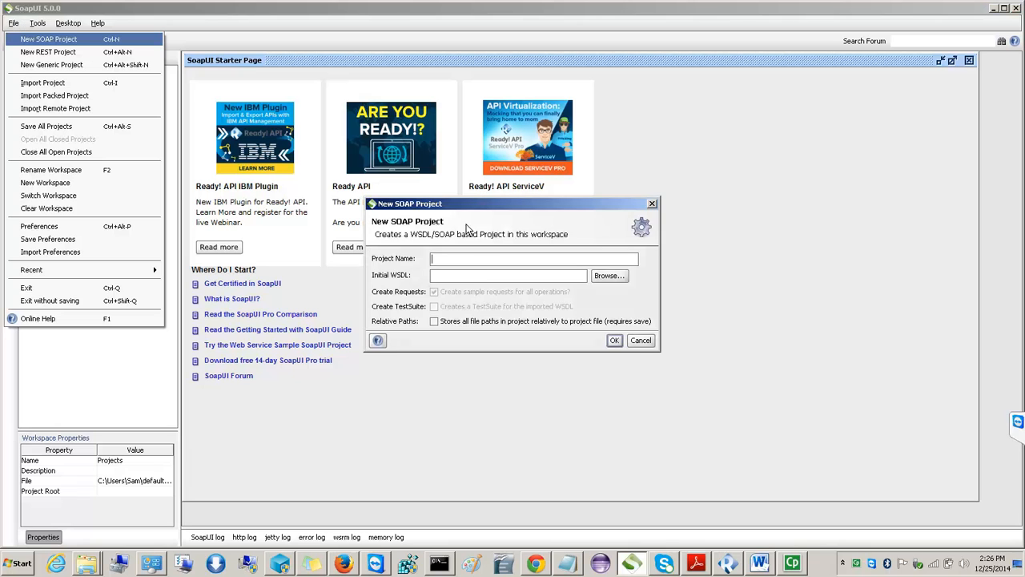
{"action": "left_click", "coordinate": [481, 276]}
{"action": "key", "text": "ctrl+v"}
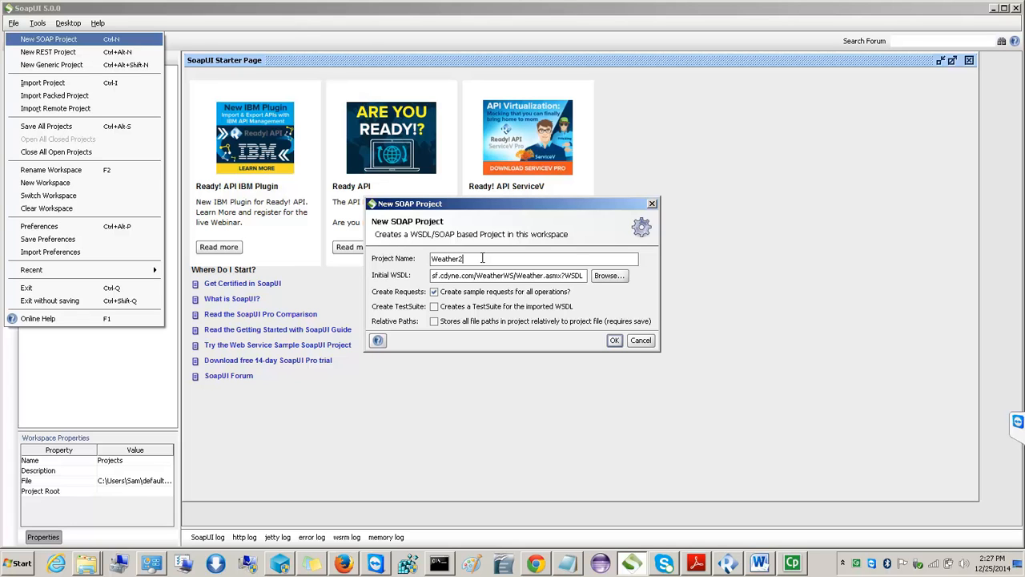
{"action": "left_click", "coordinate": [618, 343]}
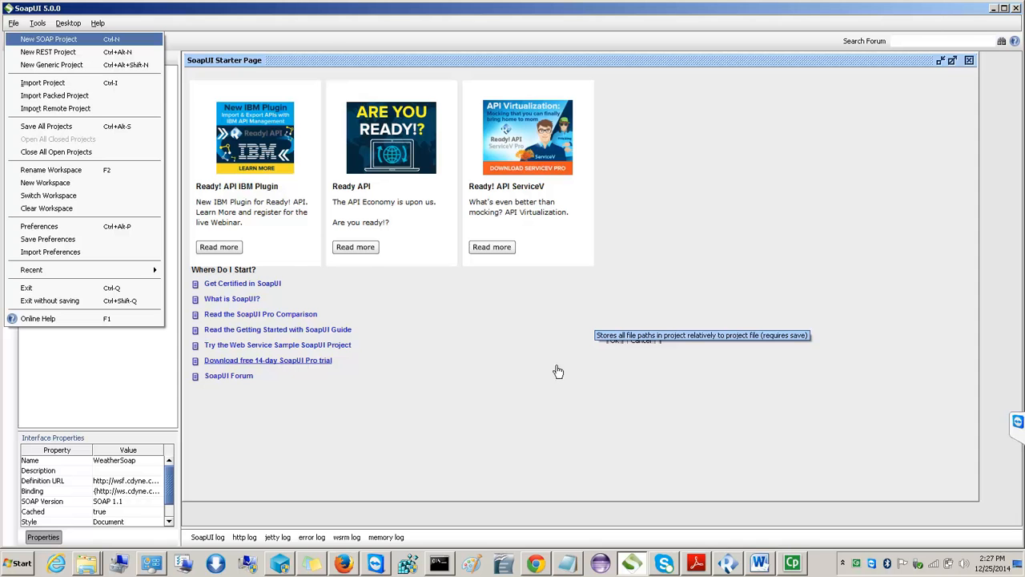
{"action": "key", "text": "alt+Tab"}
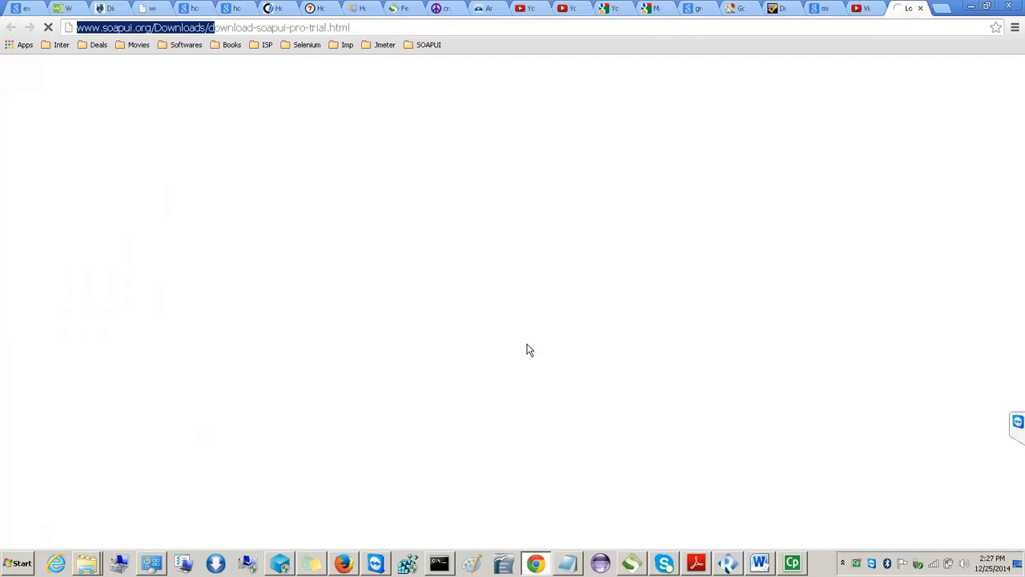
{"action": "key", "text": "alt+Tab"}
{"action": "key", "text": "alt+Tab"}
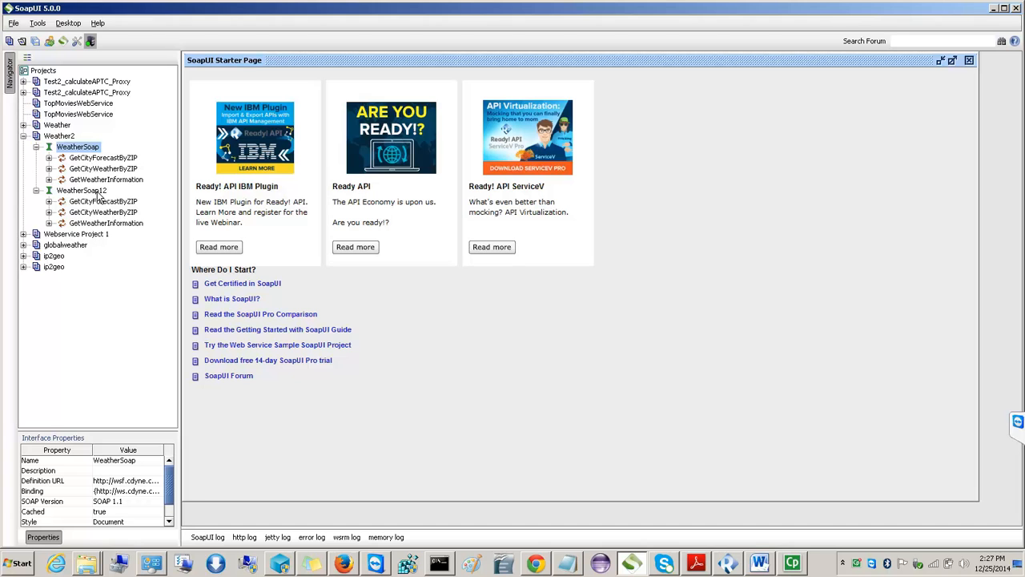
- Open Request 1 of GetCityForecastByZIP under WeatherSoap in the Weather2 project and clear the ? placeholder from its ZIP element
{"action": "left_click_drag", "start_coordinate": [58, 137], "coordinate": [54, 144]}
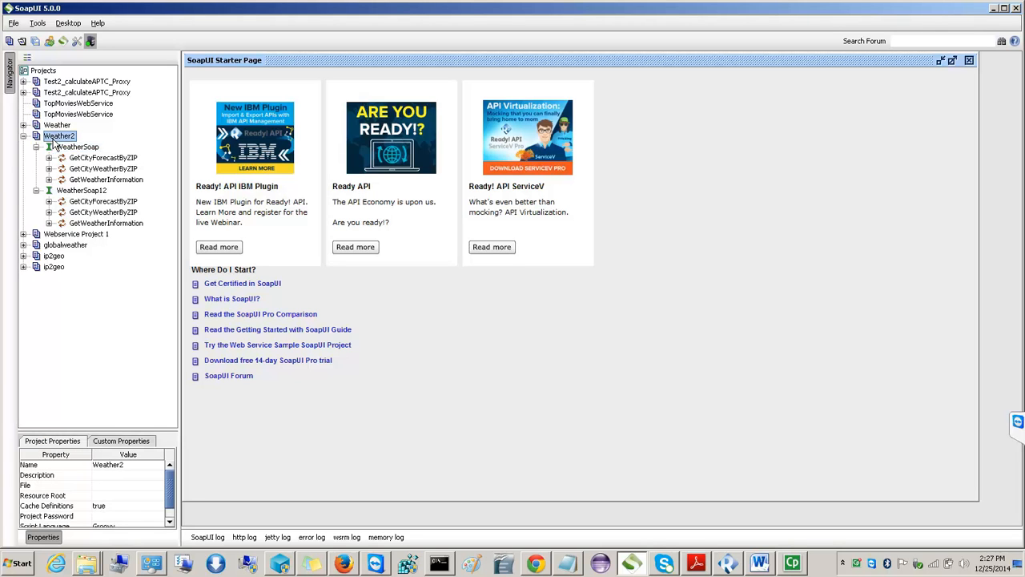
{"action": "left_click", "coordinate": [96, 159]}
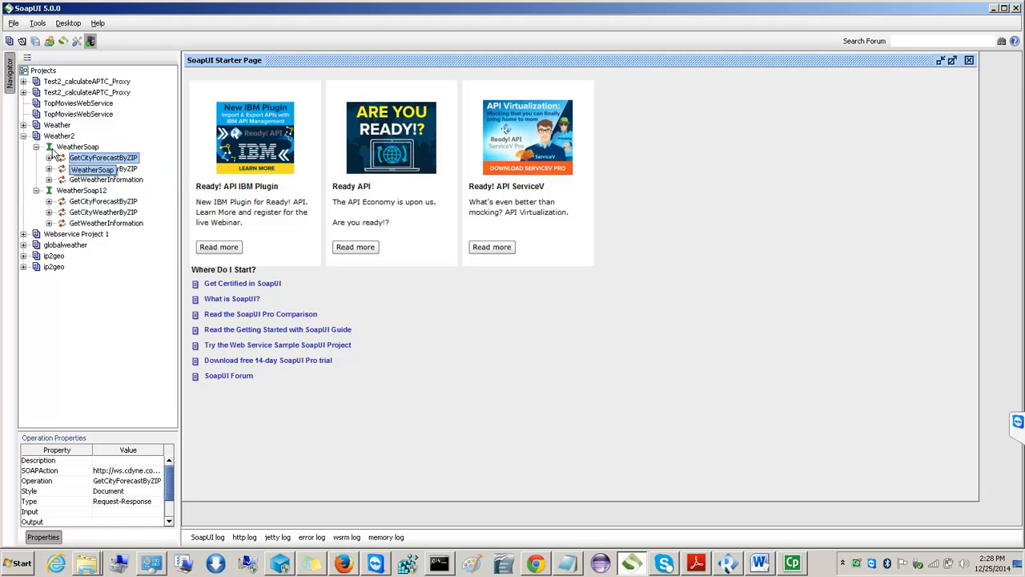
{"action": "left_click", "coordinate": [49, 159]}
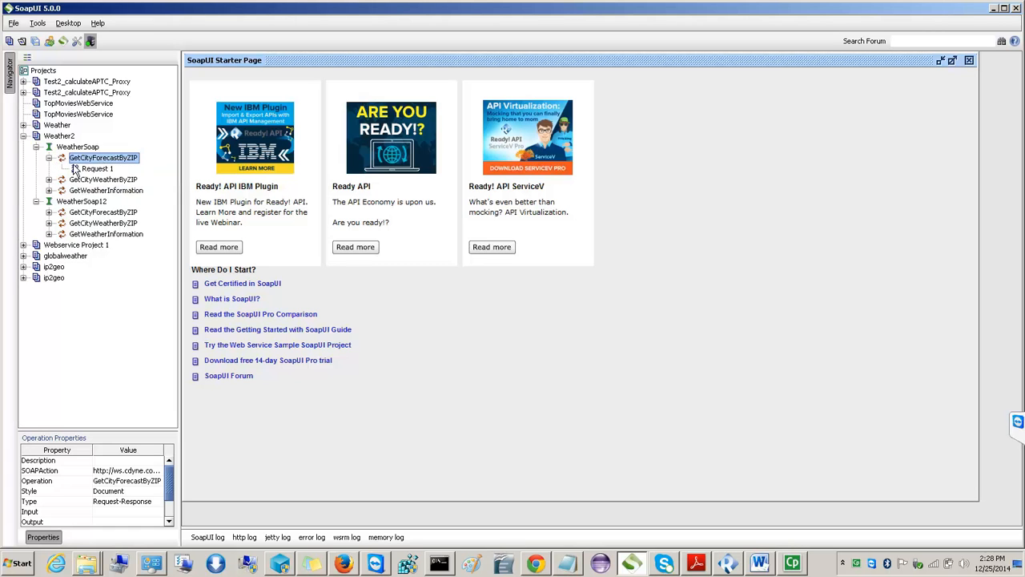
{"action": "left_click", "coordinate": [84, 170]}
{"action": "left_click_drag", "start_coordinate": [84, 169], "coordinate": [81, 165]}
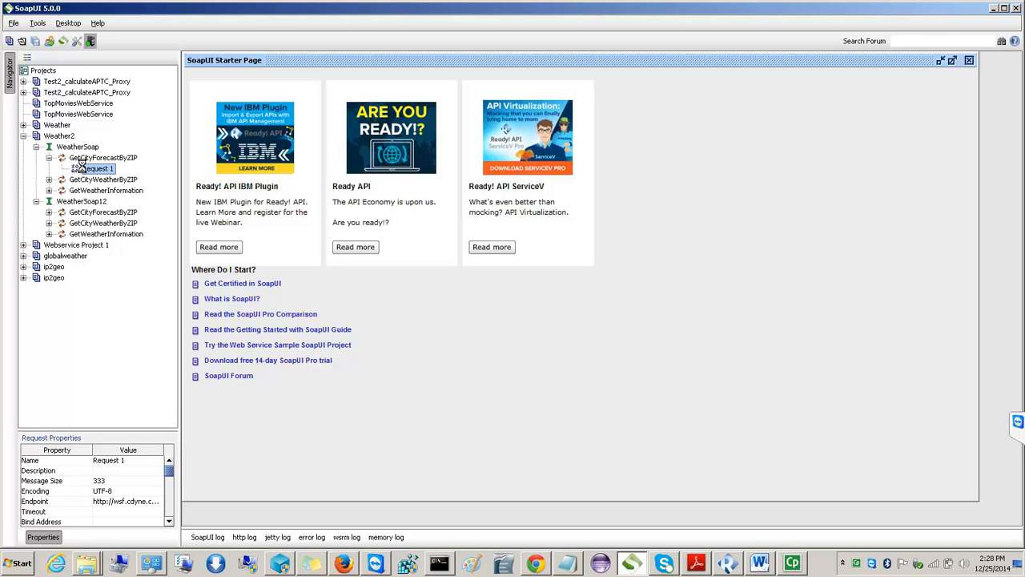
{"action": "left_click_drag", "start_coordinate": [81, 164], "coordinate": [83, 170]}
{"action": "double_click", "coordinate": [84, 170]}
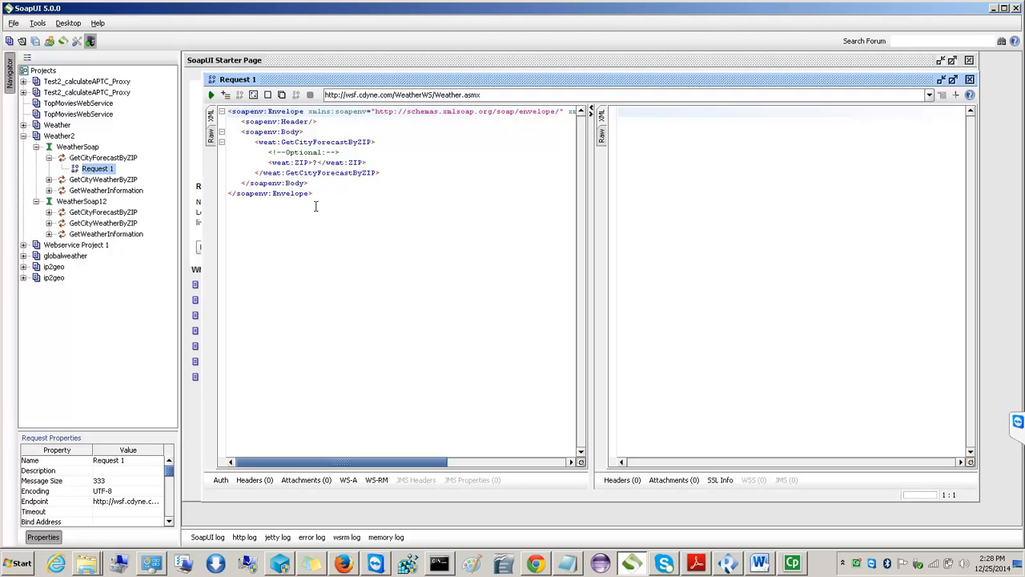
{"action": "left_click", "coordinate": [317, 162]}
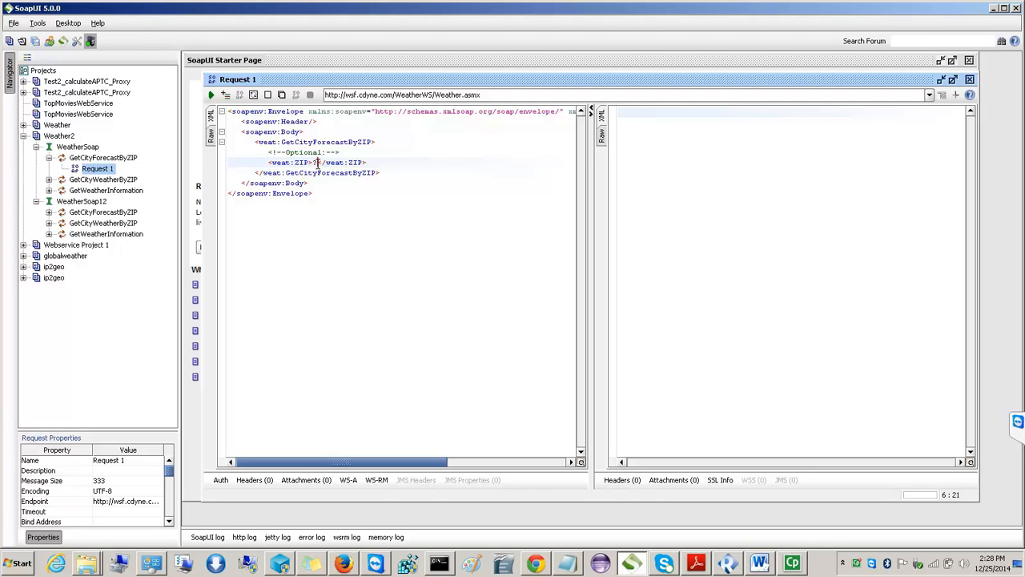
{"action": "key", "text": "BackSpace"}
- Look through the _SOAPUI Projects folder inside the IT documents folder in Windows Explorer, and return to SoapUI
{"action": "mouse_move", "coordinate": [95, 567]}
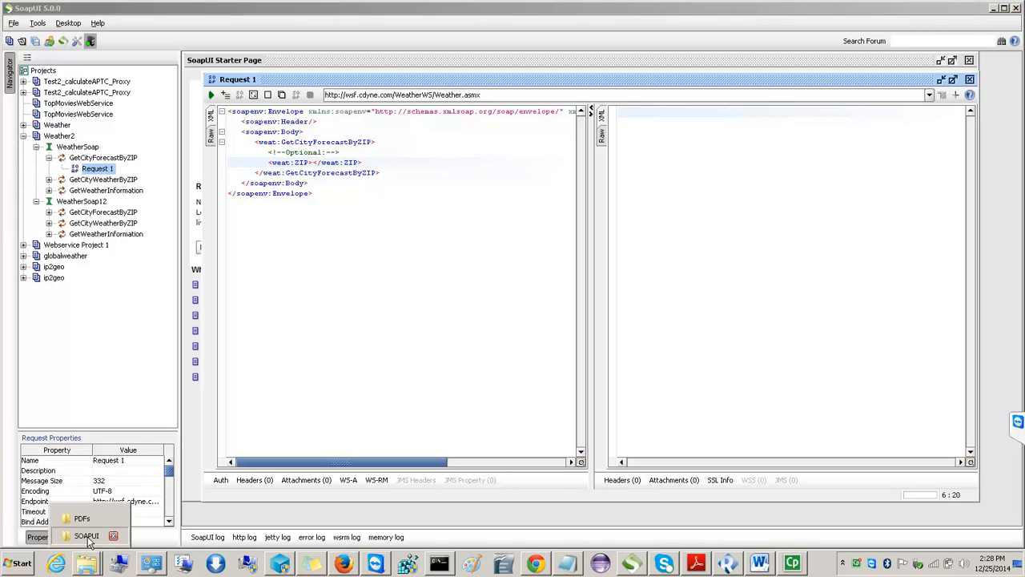
{"action": "left_click", "coordinate": [88, 538]}
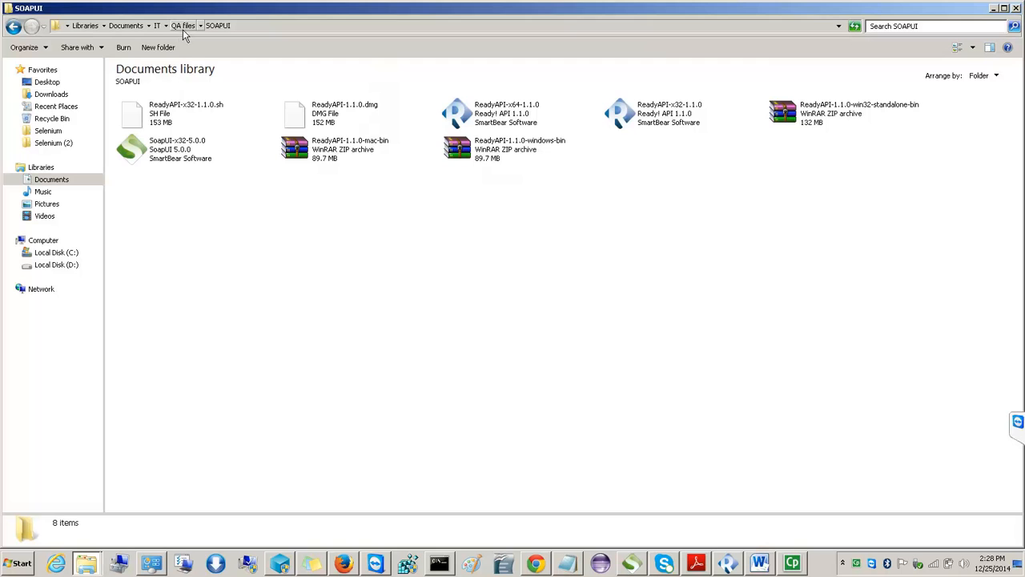
{"action": "left_click", "coordinate": [158, 26]}
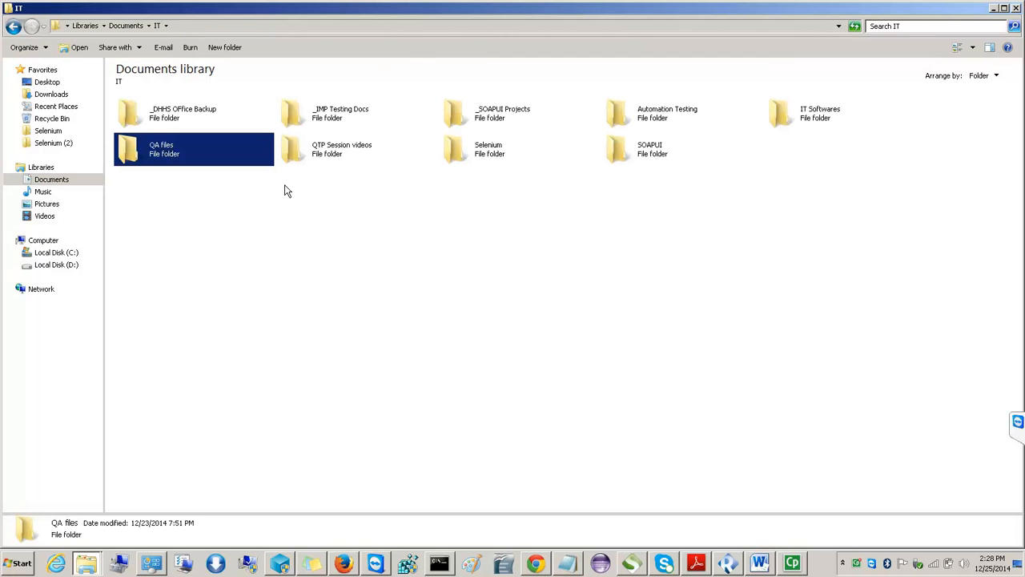
{"action": "left_click", "coordinate": [285, 187]}
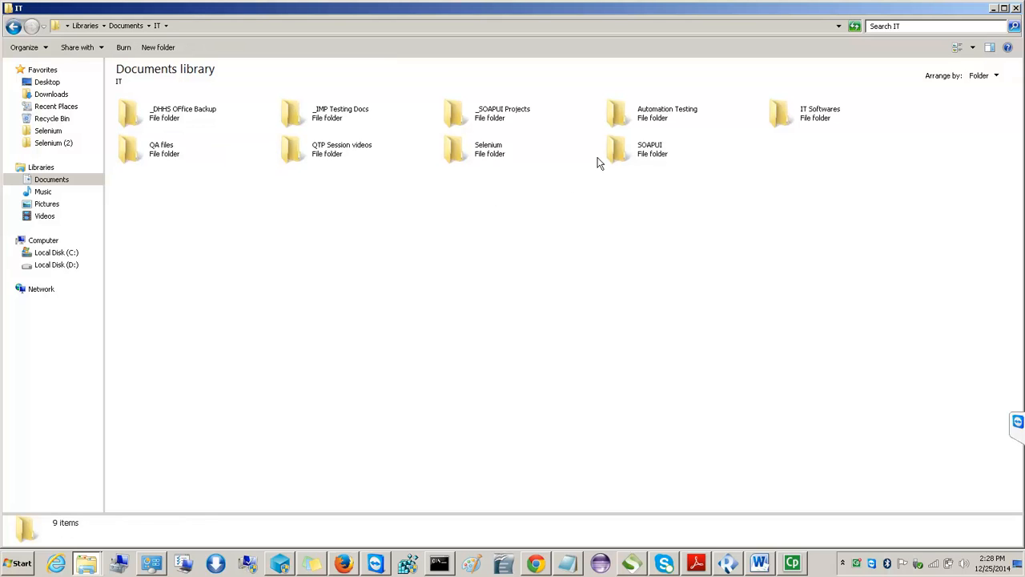
{"action": "double_click", "coordinate": [497, 120]}
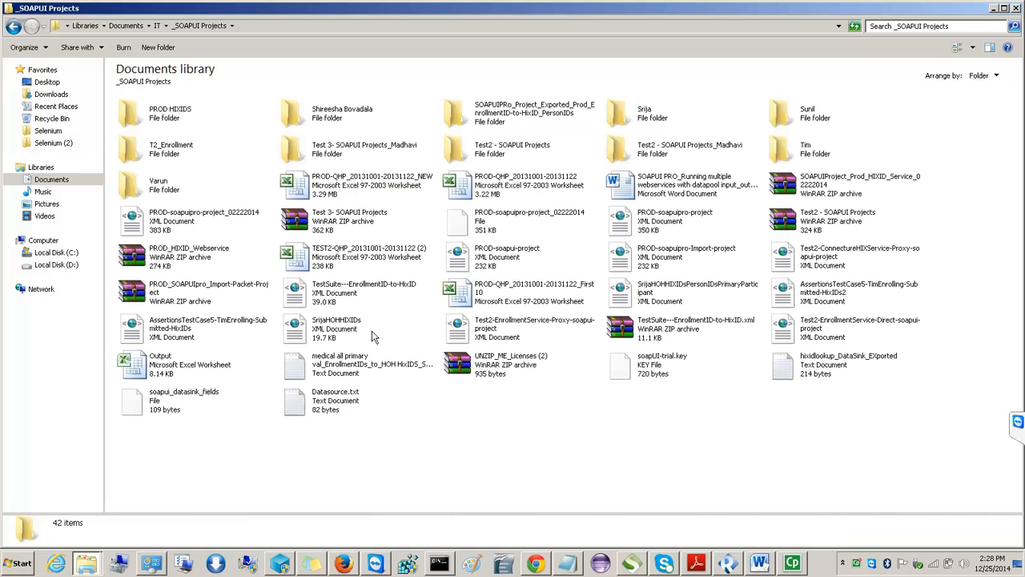
{"action": "key", "text": "alt+Tab"}
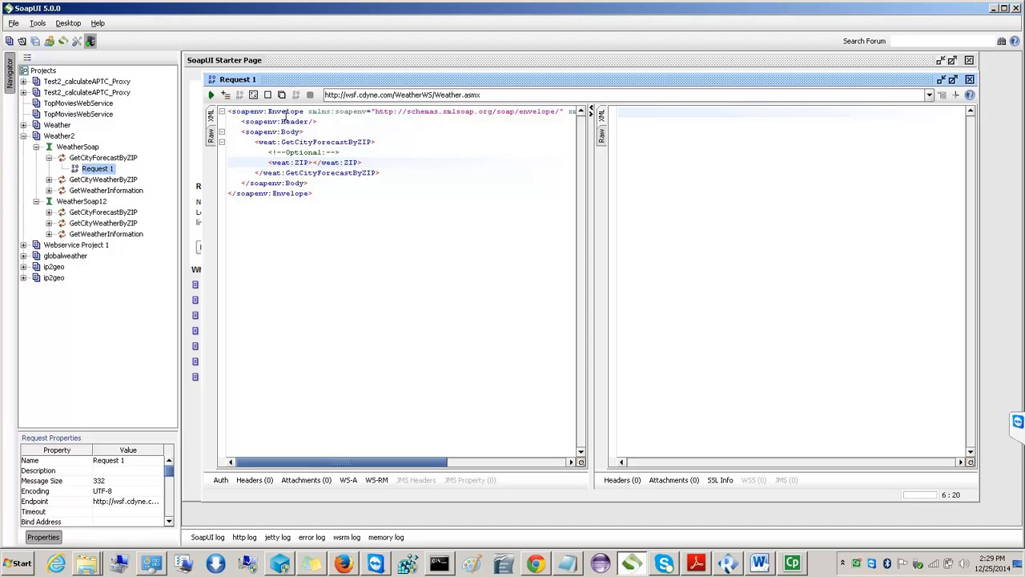
- Enter 27707 as the ZIP value in the GetCityForecastByZIP request
{"action": "key", "text": "BackSpace"}
{"action": "type", "text": "27707"}
- Save all projects, overwriting the externally modified ip2geo project file and storing Weather2 as Weather2-soapui-project.xml in Documents
{"action": "left_click", "coordinate": [35, 42]}
{"action": "left_click", "coordinate": [483, 293]}
{"action": "left_click", "coordinate": [483, 298]}
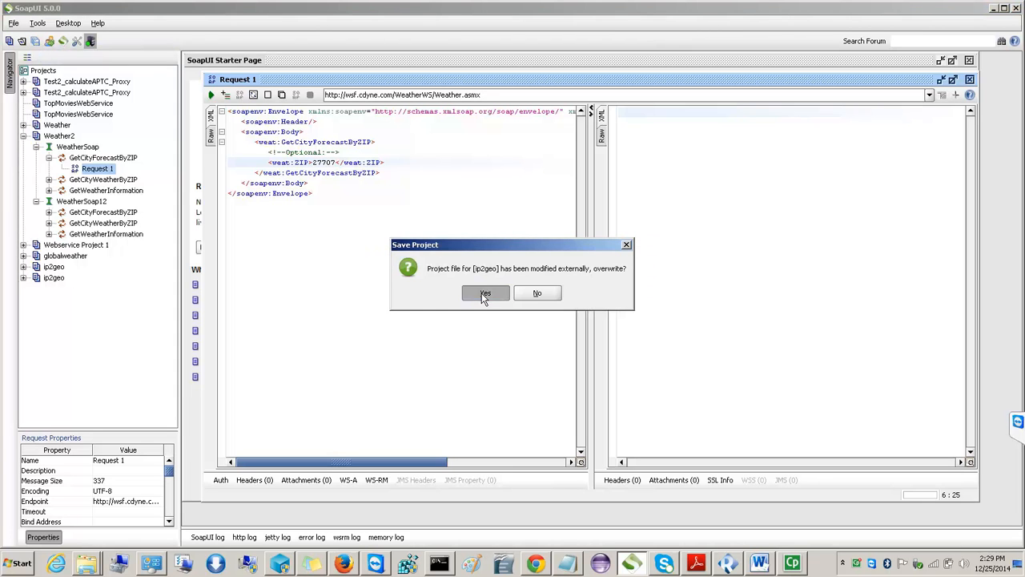
{"action": "left_click", "coordinate": [484, 293]}
{"action": "left_click", "coordinate": [483, 295]}
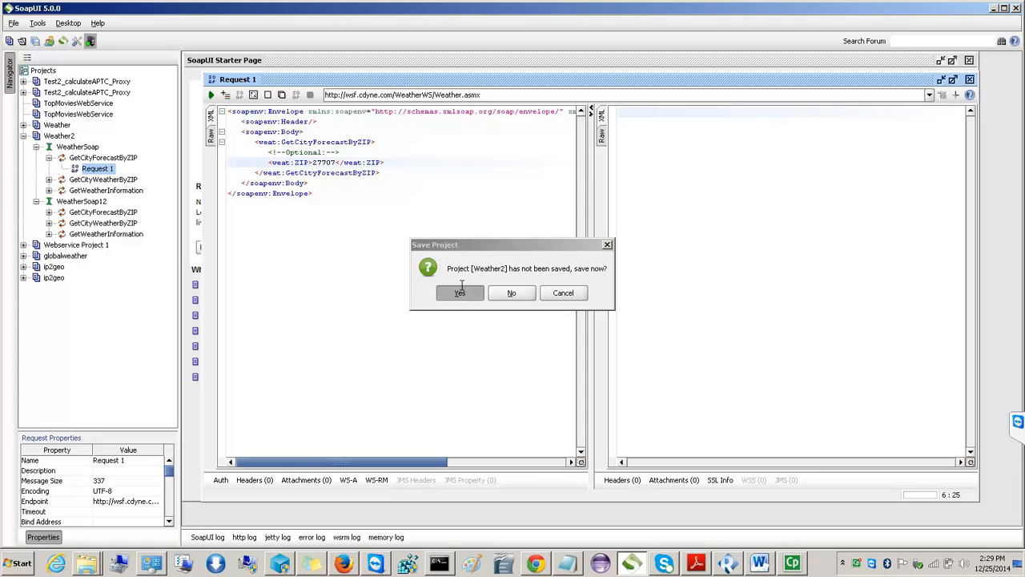
{"action": "left_click", "coordinate": [460, 295]}
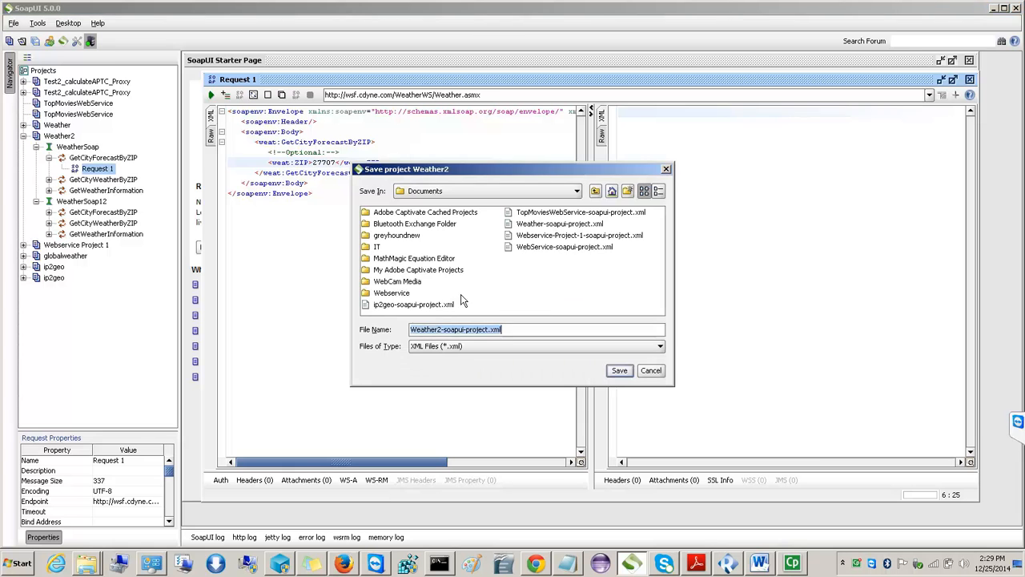
{"action": "left_click", "coordinate": [619, 372]}
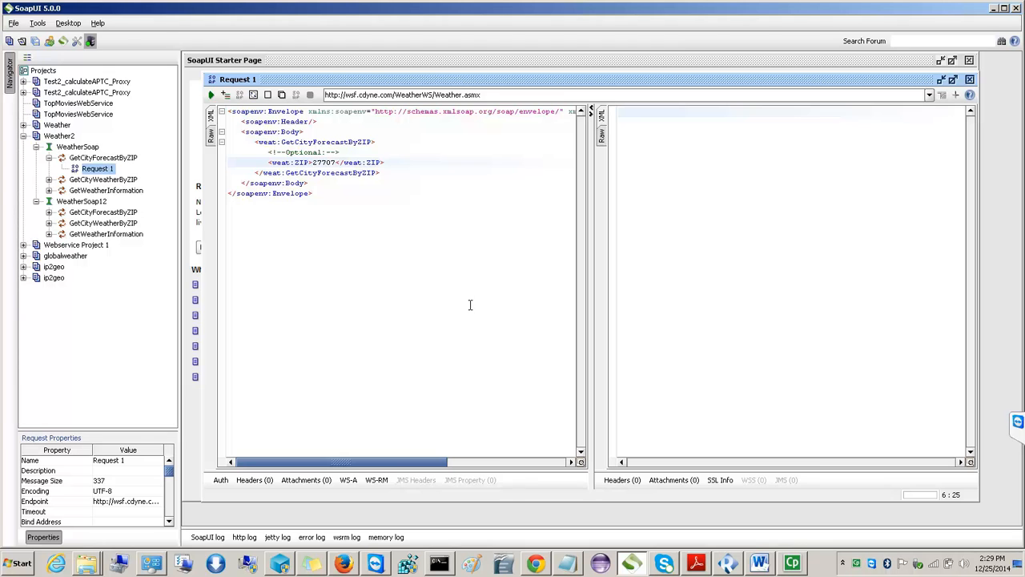
- Maximize the Request 1 window and place the cursor at the end of the request XML
{"action": "double_click", "coordinate": [435, 82]}
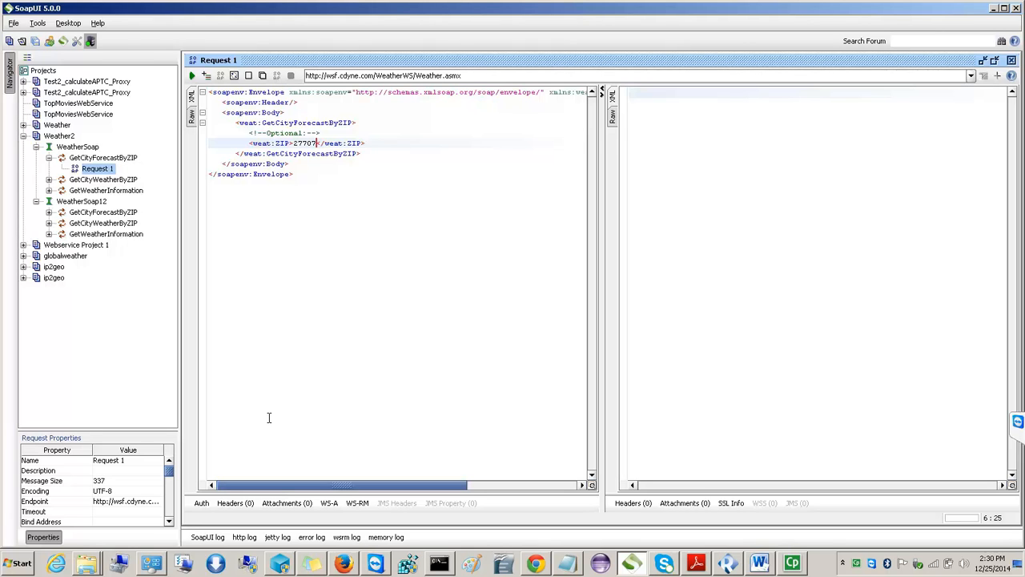
{"action": "left_click", "coordinate": [344, 317]}
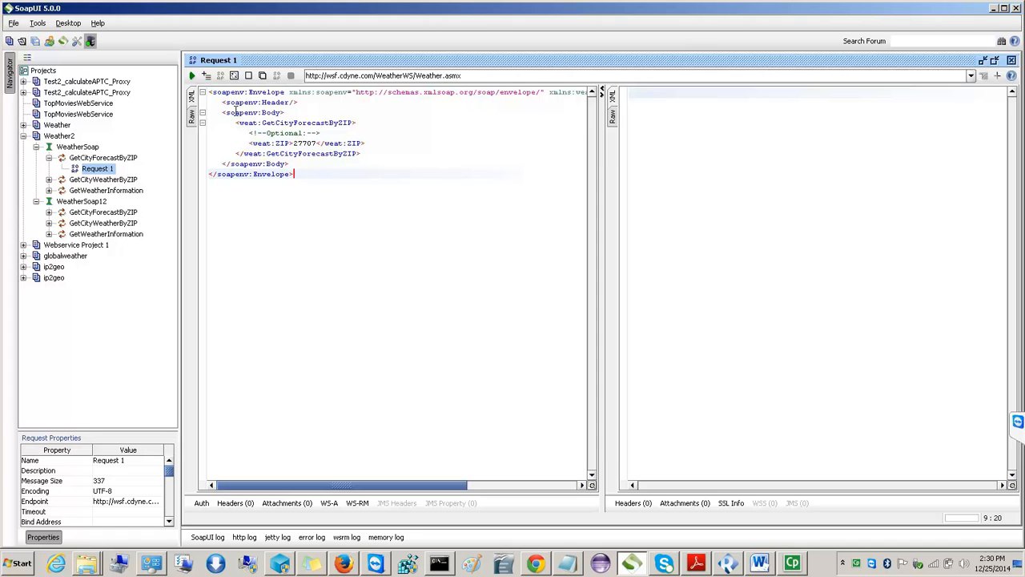
- Run Request 1 of GetCityForecastByZIP with ZIP 27707
{"action": "double_click", "coordinate": [304, 144]}
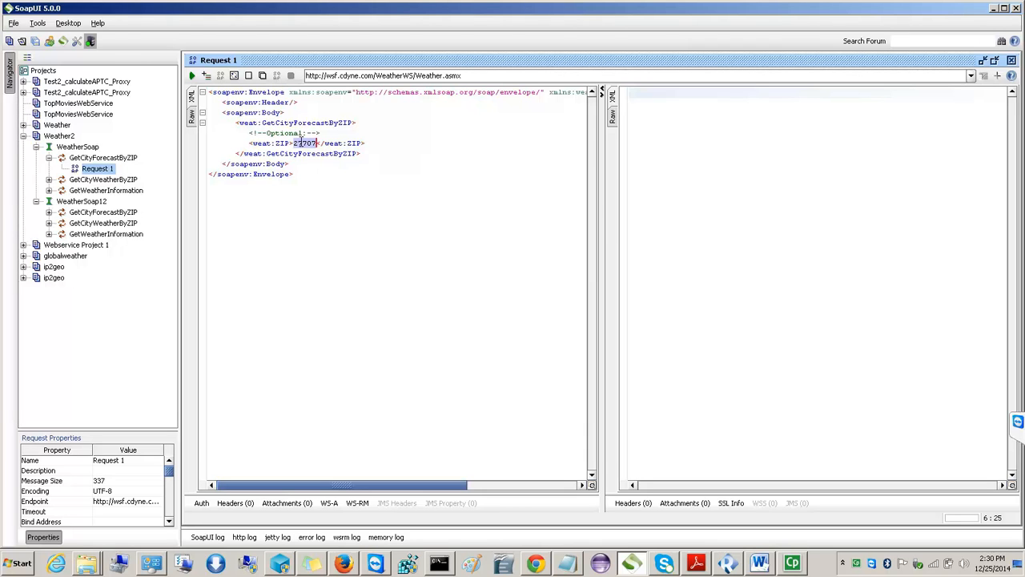
{"action": "left_click", "coordinate": [296, 175]}
{"action": "left_click", "coordinate": [192, 76]}
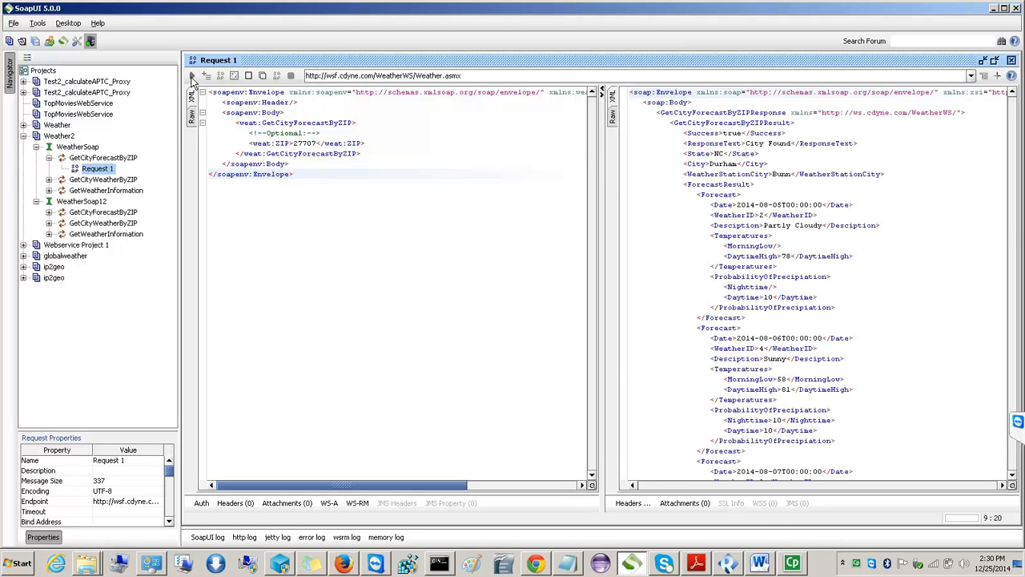
- Examine the forecast response XML, including the date, description and temperature elements, against the ZIP value sent in the request
{"action": "left_click", "coordinate": [746, 205]}
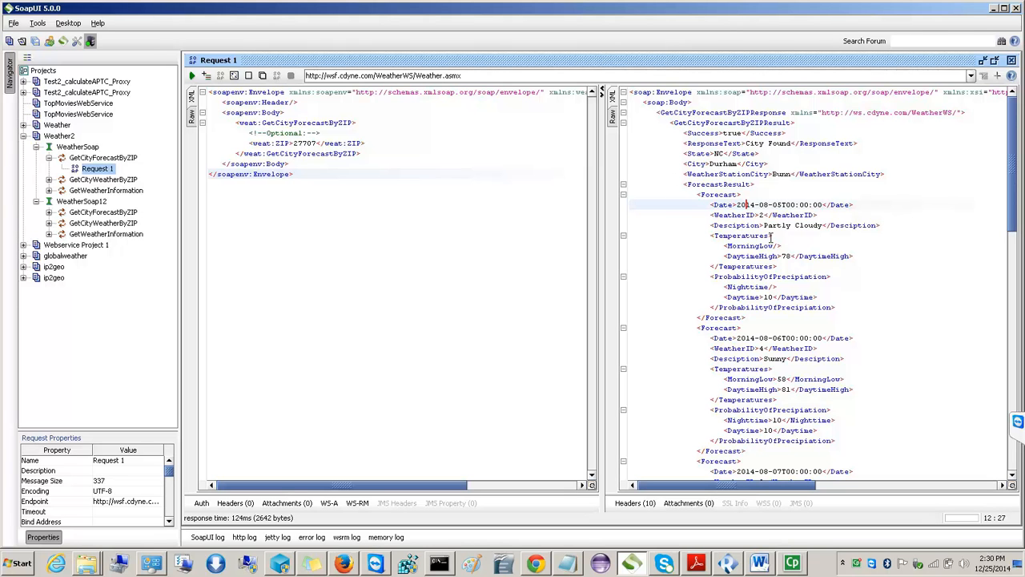
{"action": "left_click", "coordinate": [817, 194]}
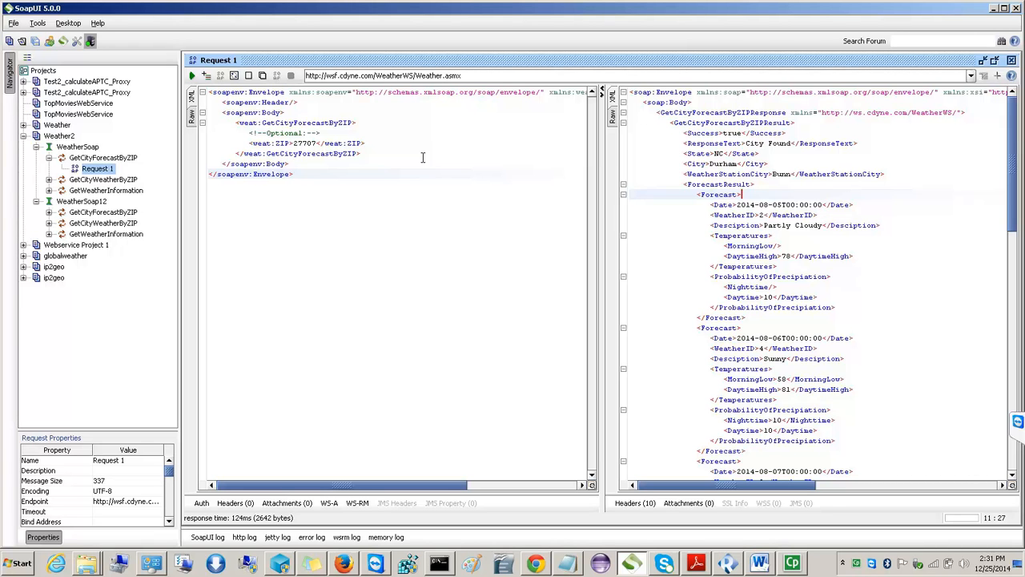
{"action": "double_click", "coordinate": [305, 144]}
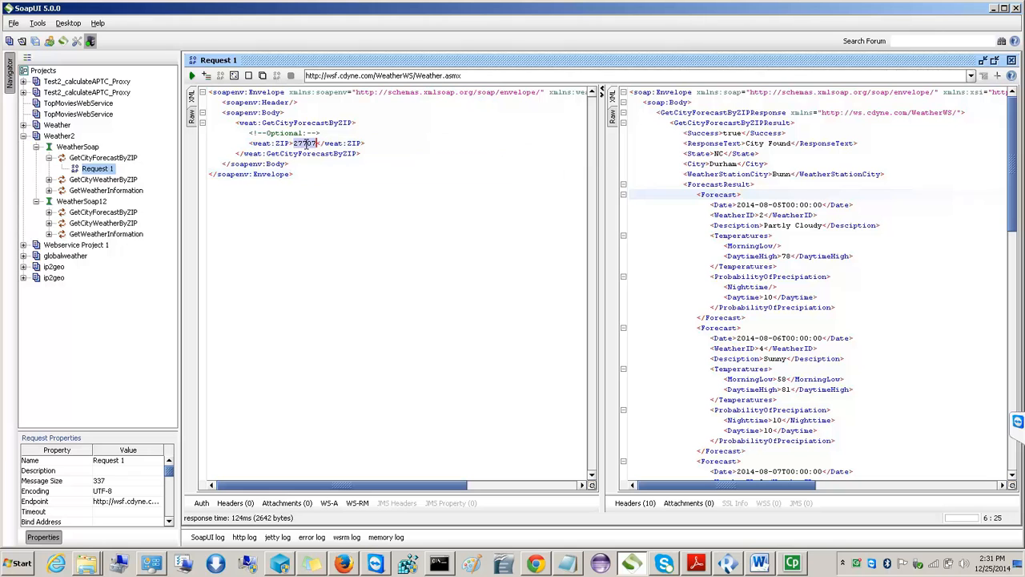
{"action": "left_click", "coordinate": [793, 228]}
{"action": "left_click_drag", "start_coordinate": [1011, 163], "coordinate": [1002, 123]}
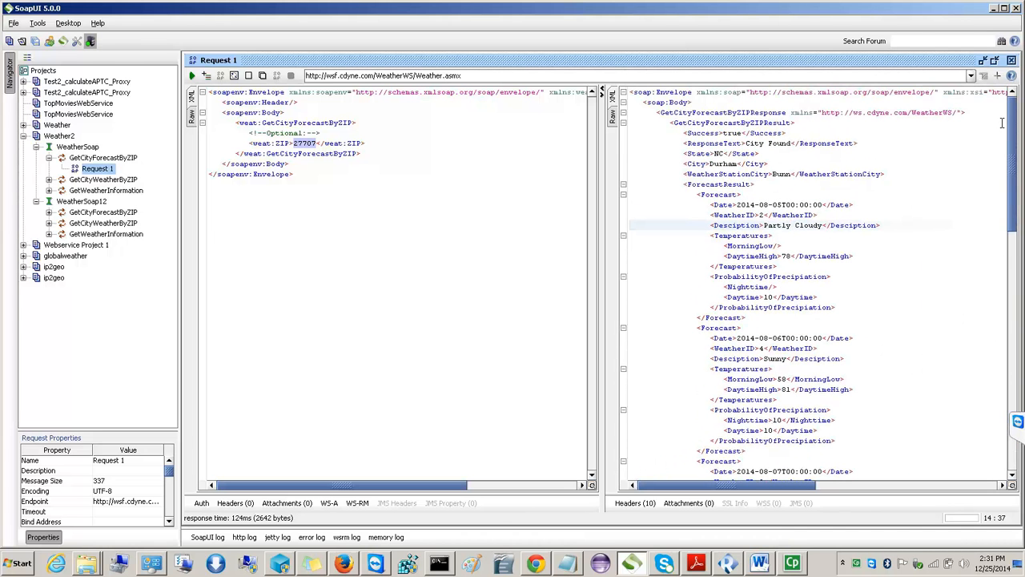
{"action": "left_click", "coordinate": [752, 244]}
{"action": "left_click", "coordinate": [338, 240]}
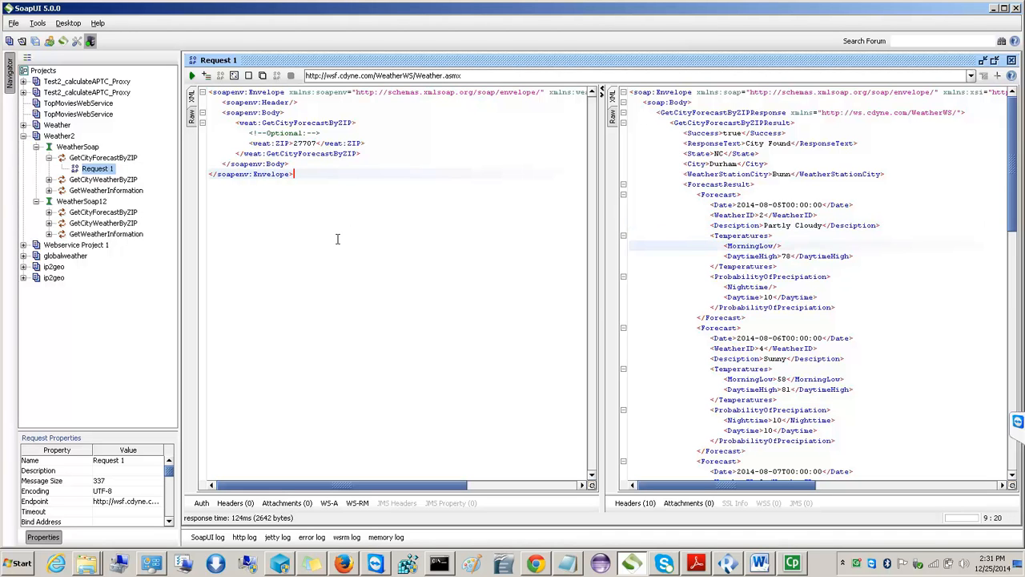
- Switch to the web services notes in Word, review the weather example down to the negative testing section, and return to SoapUI
{"action": "key", "text": "alt+Tab"}
{"action": "key", "text": "alt+Tab"}
{"action": "key", "text": "alt+Tab"}
{"action": "key", "text": "alt+Tab"}
{"action": "key", "text": "Down"}
{"action": "key", "text": "Down"}
{"action": "key", "text": "Down"}
{"action": "key", "text": "Down"}
{"action": "key", "text": "Down"}
{"action": "key", "text": "Down"}
{"action": "key", "text": "Down"}
{"action": "key", "text": "Down"}
{"action": "key", "text": "Down"}
{"action": "key", "text": "Down"}
{"action": "key", "text": "Down"}
{"action": "key", "text": "Down"}
{"action": "key", "text": "Down"}
{"action": "key", "text": "Down"}
{"action": "key", "text": "Down"}
{"action": "key", "text": "Down"}
{"action": "key", "text": "Down"}
{"action": "key", "text": "Down"}
{"action": "key", "text": "Down"}
{"action": "key", "text": "Down"}
{"action": "key", "text": "Down"}
{"action": "key", "text": "Down"}
{"action": "key", "text": "Down"}
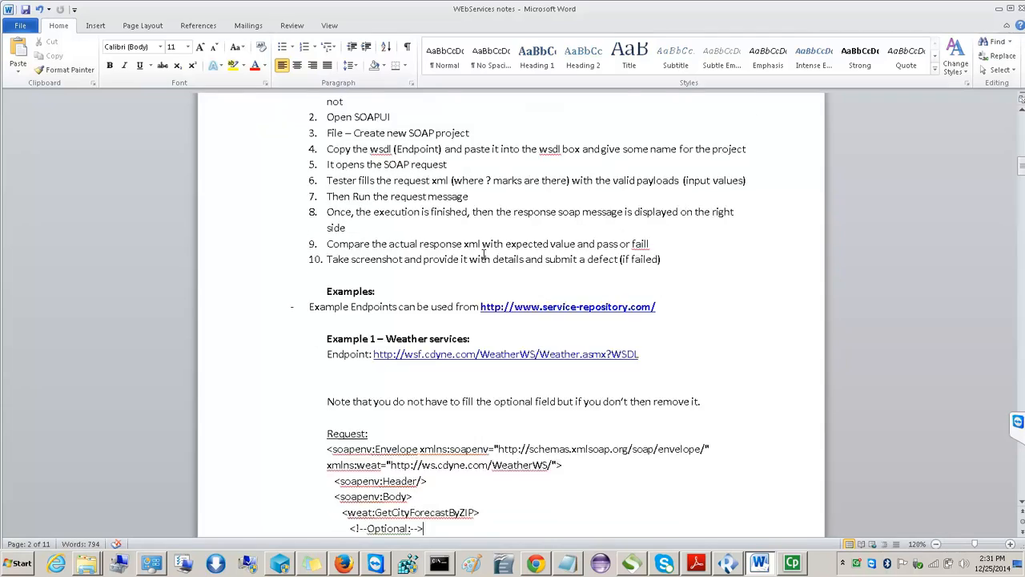
{"action": "key", "text": "Down"}
{"action": "key", "text": "Down"}
{"action": "key", "text": "Down"}
{"action": "key", "text": "Down"}
{"action": "key", "text": "Down"}
{"action": "key", "text": "Down"}
{"action": "key", "text": "Down"}
{"action": "key", "text": "Down"}
{"action": "key", "text": "Down"}
{"action": "key", "text": "Down"}
{"action": "key", "text": "Down"}
{"action": "key", "text": "Down"}
{"action": "key", "text": "Down"}
{"action": "key", "text": "Down"}
{"action": "key", "text": "Down"}
{"action": "key", "text": "Down"}
{"action": "key", "text": "Down"}
{"action": "key", "text": "Down"}
{"action": "key", "text": "Down"}
{"action": "key", "text": "Down"}
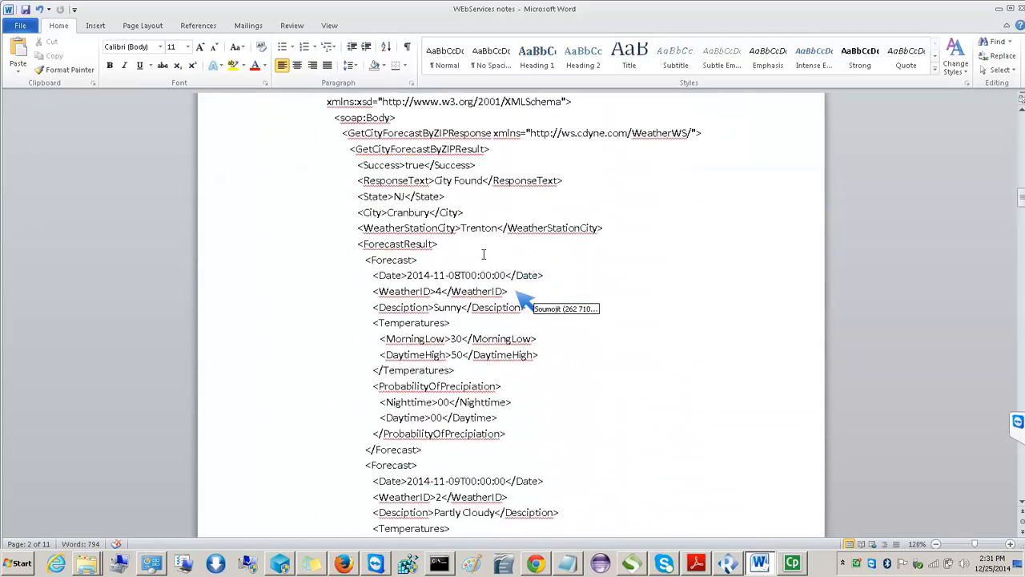
{"action": "key", "text": "Down"}
{"action": "key", "text": "Down"}
{"action": "key", "text": "Down"}
{"action": "key", "text": "Down"}
{"action": "key", "text": "Down"}
{"action": "key", "text": "Down"}
{"action": "key", "text": "Down"}
{"action": "key", "text": "Down"}
{"action": "key", "text": "Down"}
{"action": "key", "text": "Down"}
{"action": "key", "text": "Down"}
{"action": "key", "text": "Down"}
{"action": "key", "text": "Down"}
{"action": "key", "text": "Down"}
{"action": "key", "text": "Down"}
{"action": "key", "text": "Down"}
{"action": "key", "text": "Down"}
{"action": "key", "text": "Down"}
{"action": "key", "text": "Down"}
{"action": "key", "text": "Down"}
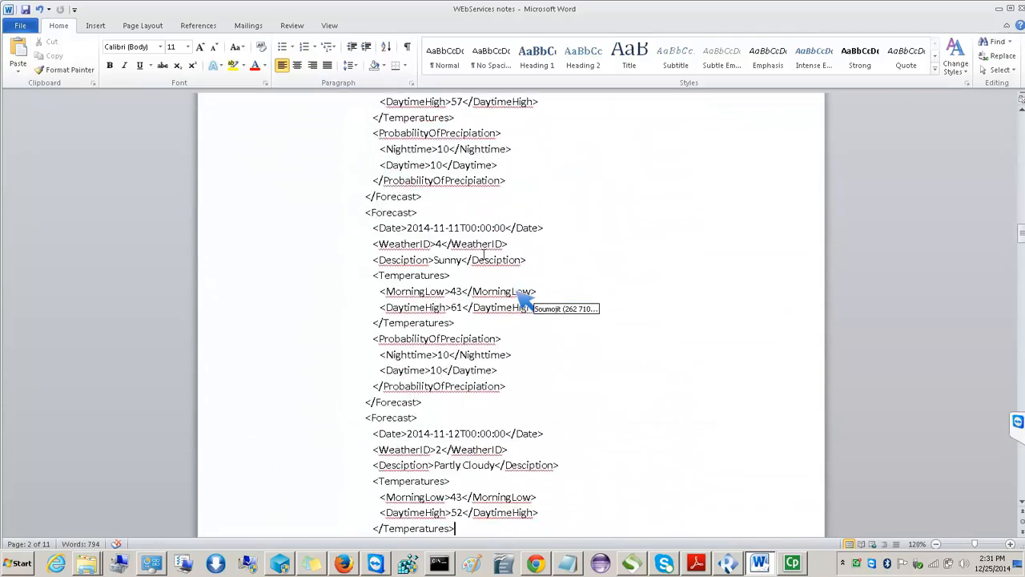
{"action": "key", "text": "Down"}
{"action": "key", "text": "Down"}
{"action": "key", "text": "Down"}
{"action": "key", "text": "Down"}
{"action": "key", "text": "Down"}
{"action": "key", "text": "Down"}
{"action": "key", "text": "Down"}
{"action": "key", "text": "Down"}
{"action": "key", "text": "Down"}
{"action": "key", "text": "Down"}
{"action": "key", "text": "Down"}
{"action": "key", "text": "Down"}
{"action": "key", "text": "Down"}
{"action": "key", "text": "Down"}
{"action": "key", "text": "Down"}
{"action": "key", "text": "Down"}
{"action": "key", "text": "Down"}
{"action": "key", "text": "Down"}
{"action": "key", "text": "Down"}
{"action": "key", "text": "Down"}
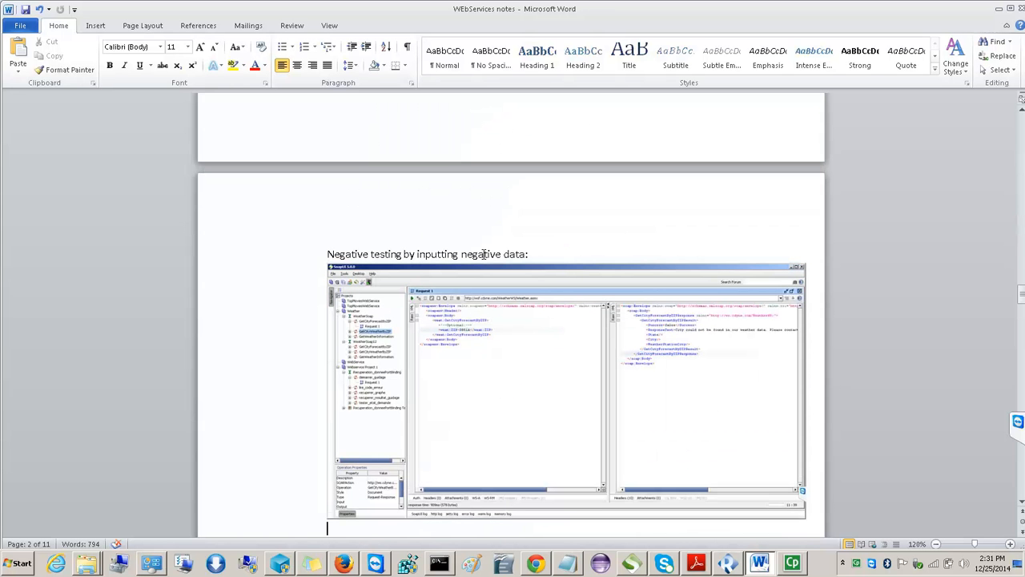
{"action": "scroll", "coordinate": [483, 254], "scroll_direction": "up", "scroll_amount": 6}
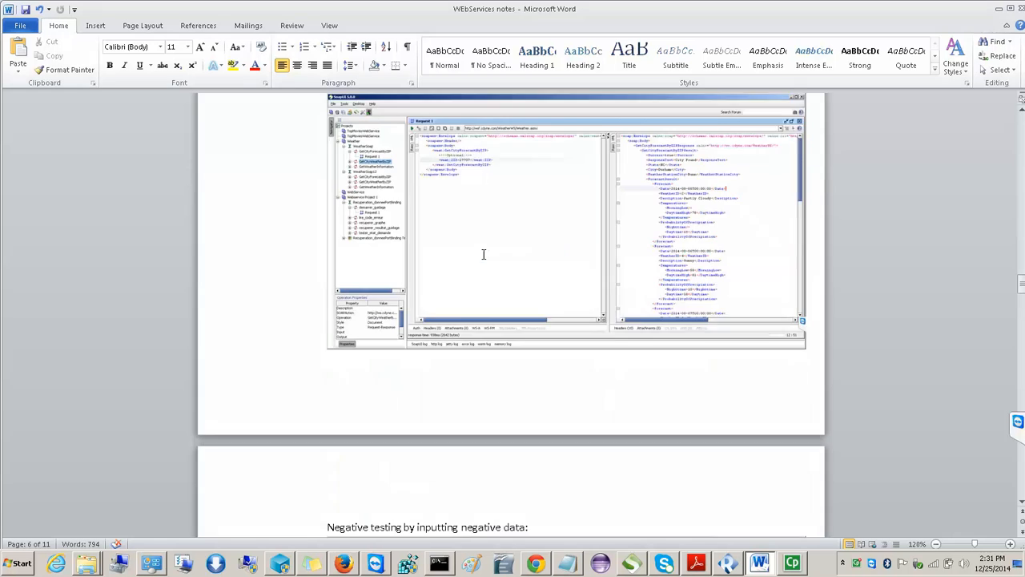
{"action": "scroll", "coordinate": [483, 255], "scroll_direction": "down", "scroll_amount": 6}
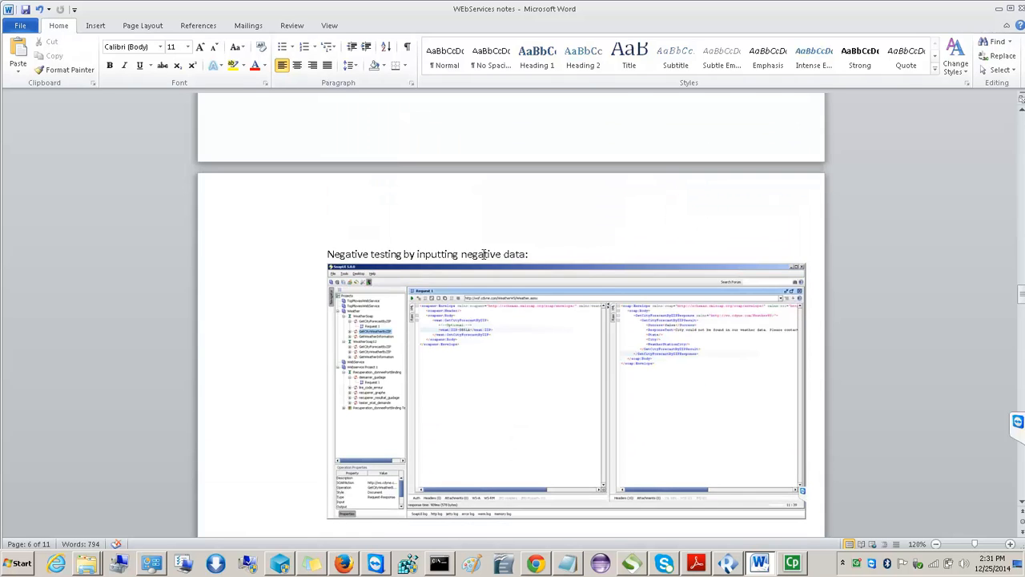
{"action": "key", "text": "alt+Tab"}
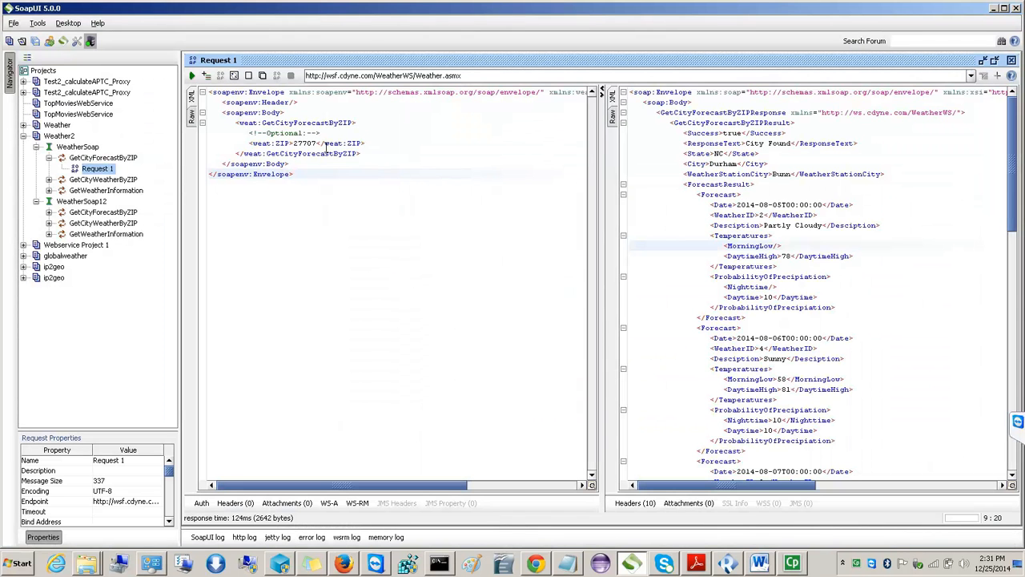
- Set the ZIP value in Request 1 to 12123 and run the request
{"action": "double_click", "coordinate": [305, 142]}
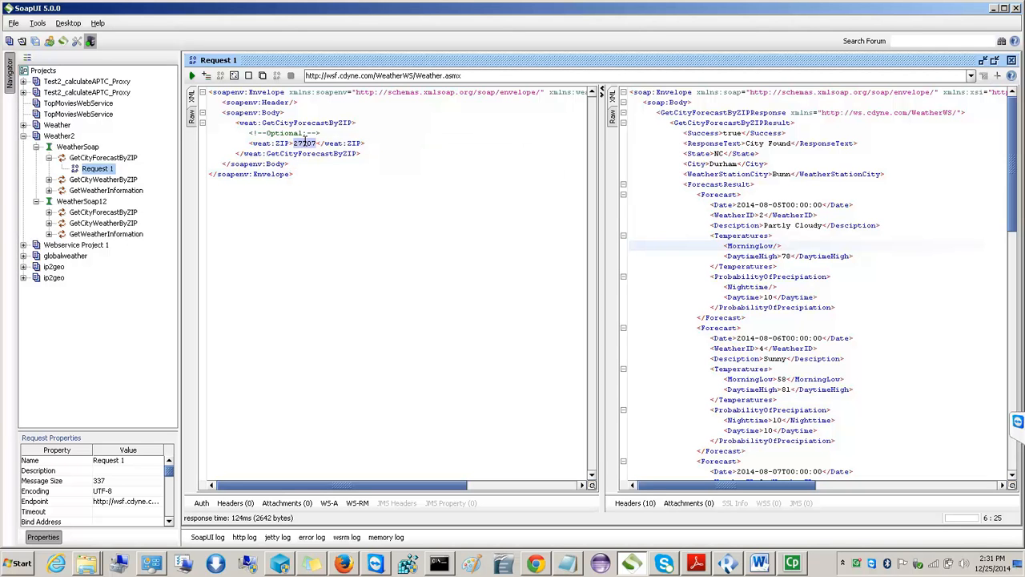
{"action": "type", "text": "12123"}
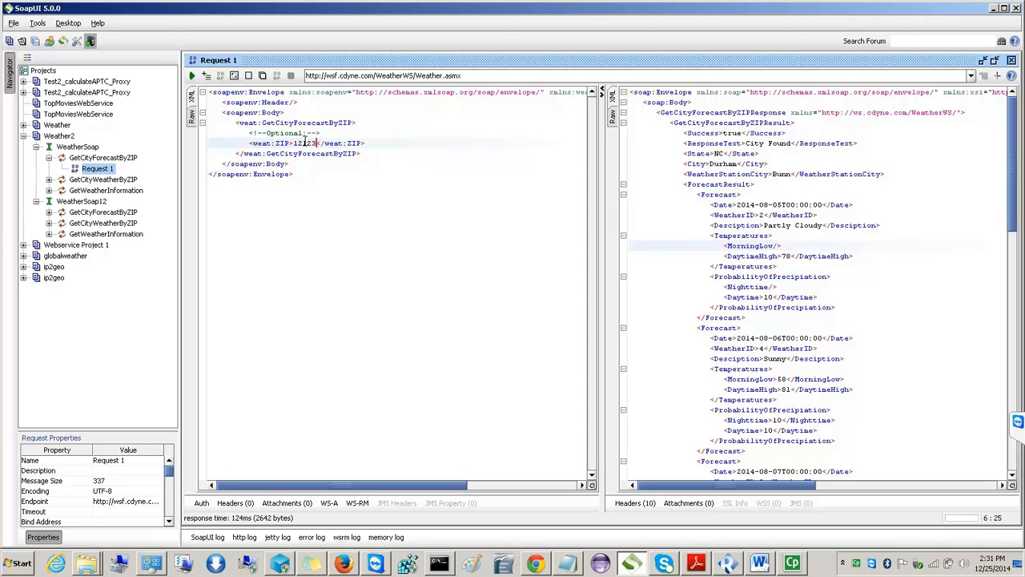
{"action": "left_click", "coordinate": [192, 77]}
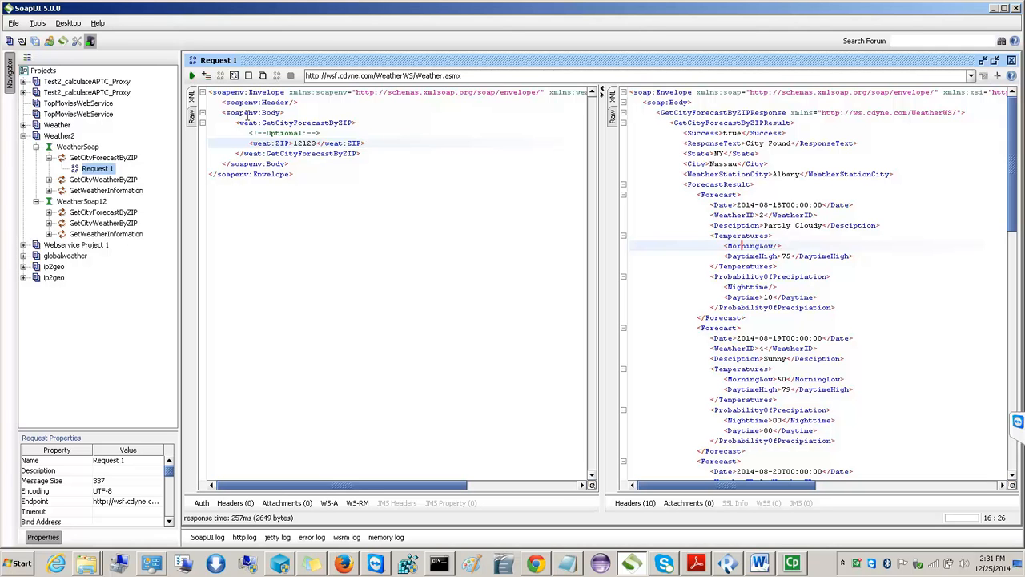
- Set the ZIP value in Request 1 to 00000, run the request as a negative test and inspect its response
{"action": "double_click", "coordinate": [305, 142]}
{"action": "type", "text": "00000"}
{"action": "left_click", "coordinate": [192, 76]}
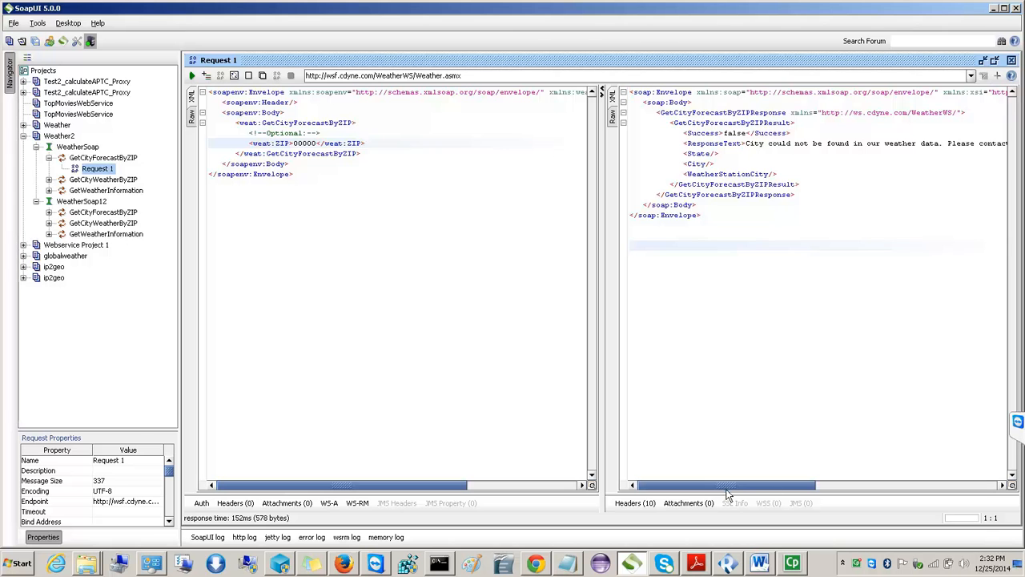
{"action": "left_click_drag", "start_coordinate": [721, 489], "coordinate": [670, 488]}
{"action": "key", "text": "alt+Tab"}
{"action": "key", "text": "Tab"}
{"action": "key", "text": "Escape"}
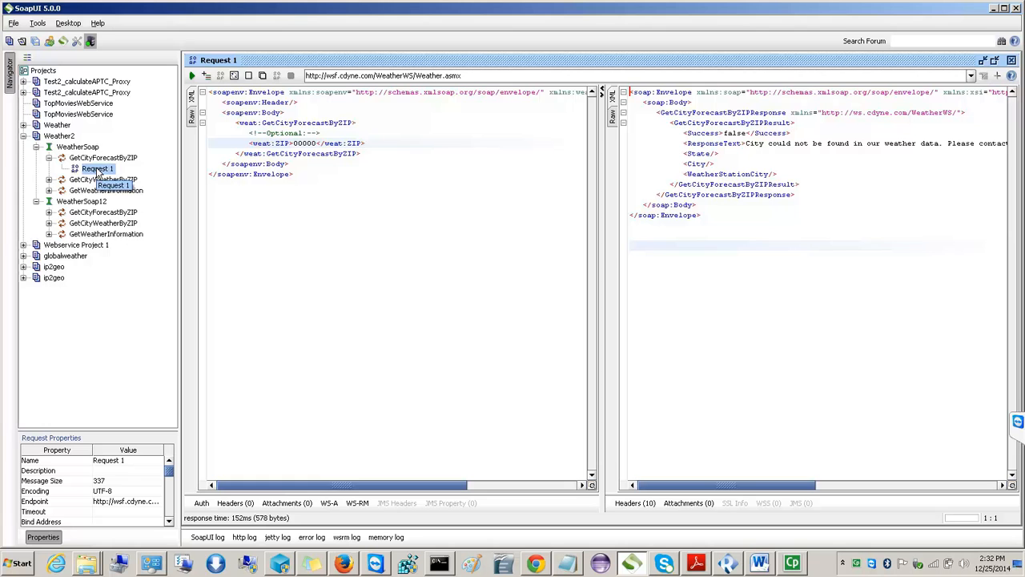
- Set the ZIP value in Request 1 back to 27707
{"action": "double_click", "coordinate": [314, 142]}
{"action": "type", "text": "277707"}
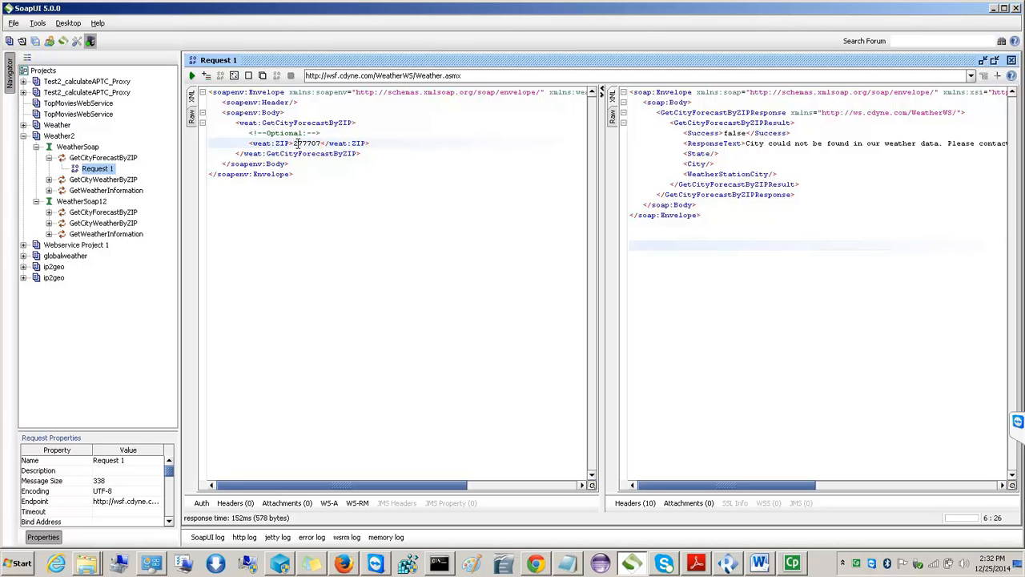
{"action": "key", "text": "Delete"}
- Save all projects, overwriting the externally modified TopMoviesWebService and ip2geo project files
{"action": "left_click", "coordinate": [36, 42]}
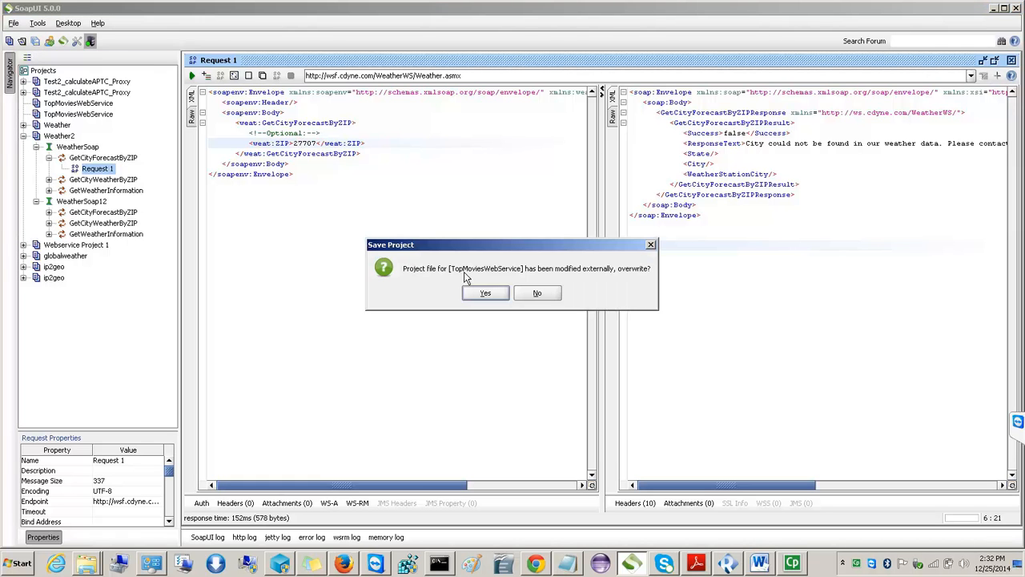
{"action": "left_click", "coordinate": [479, 295]}
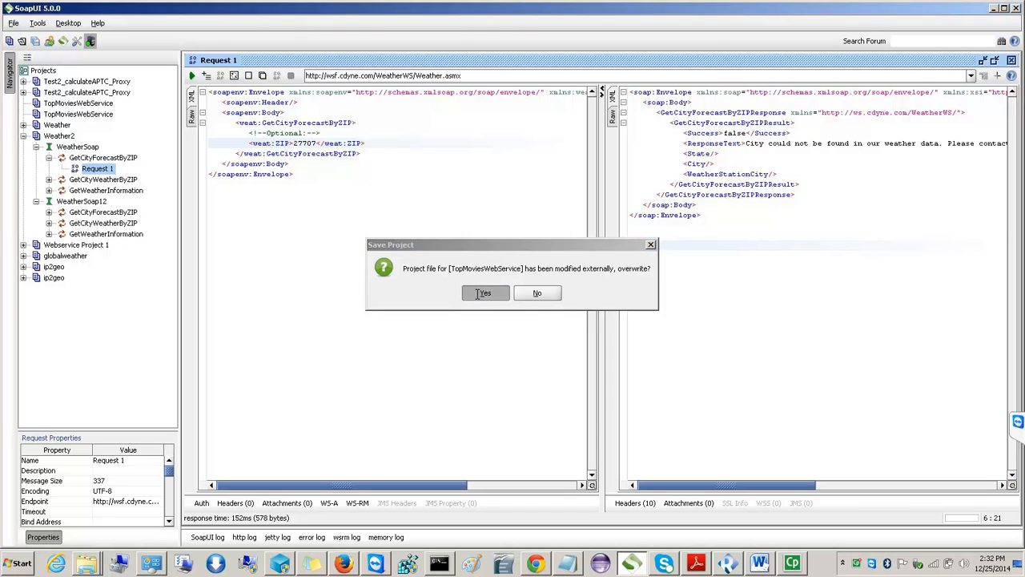
{"action": "left_click", "coordinate": [481, 294]}
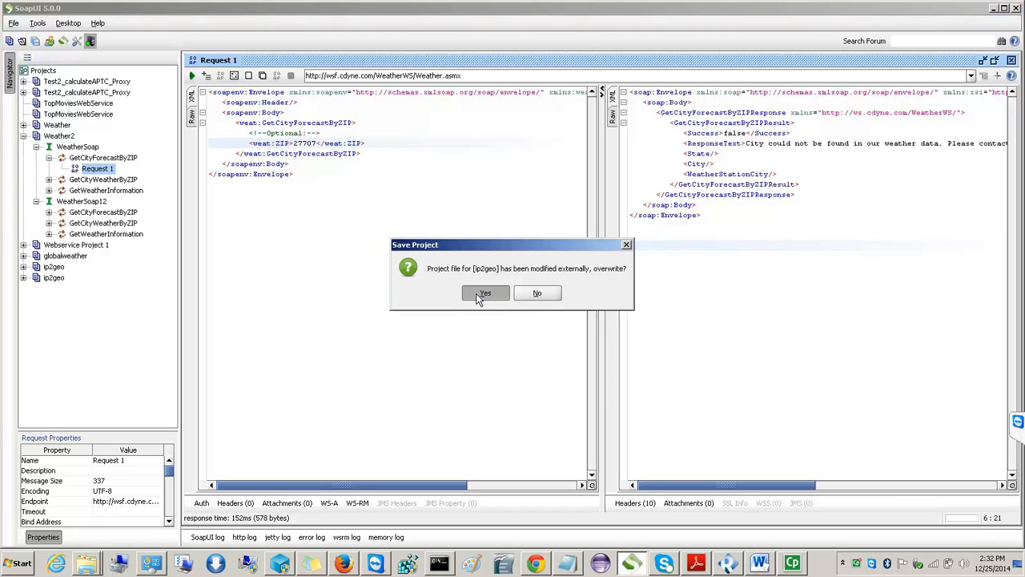
{"action": "left_click", "coordinate": [478, 294]}
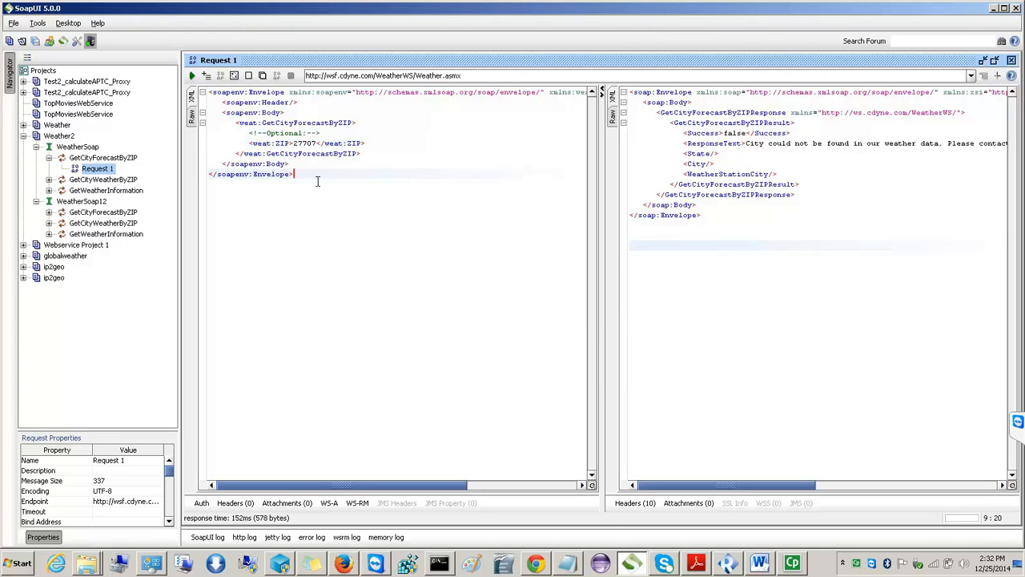
- Clone Request 1 under GetCityForecastByZIP in Weather2, naming the copy Request 2
{"action": "right_click", "coordinate": [104, 173]}
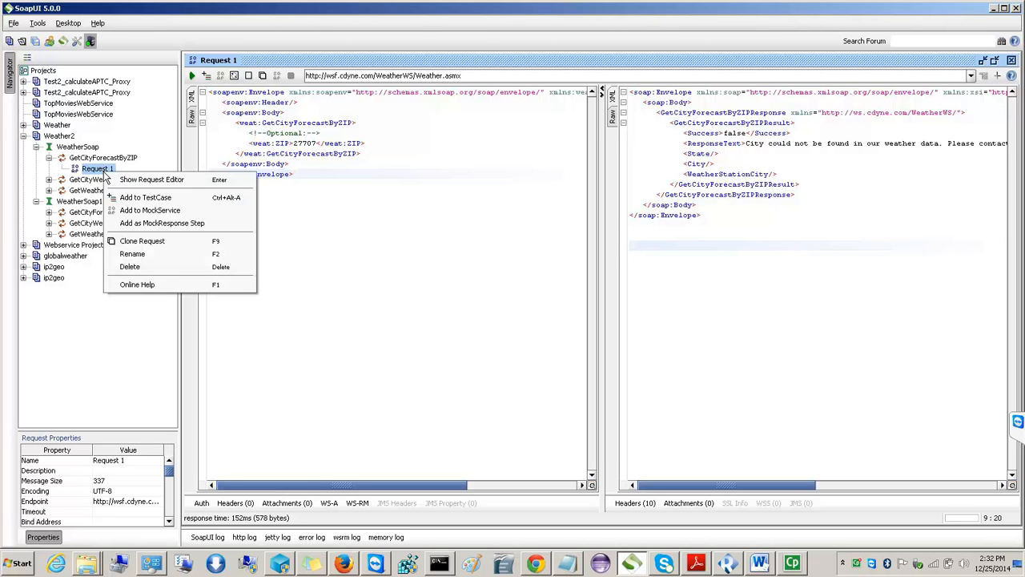
{"action": "left_click", "coordinate": [148, 242]}
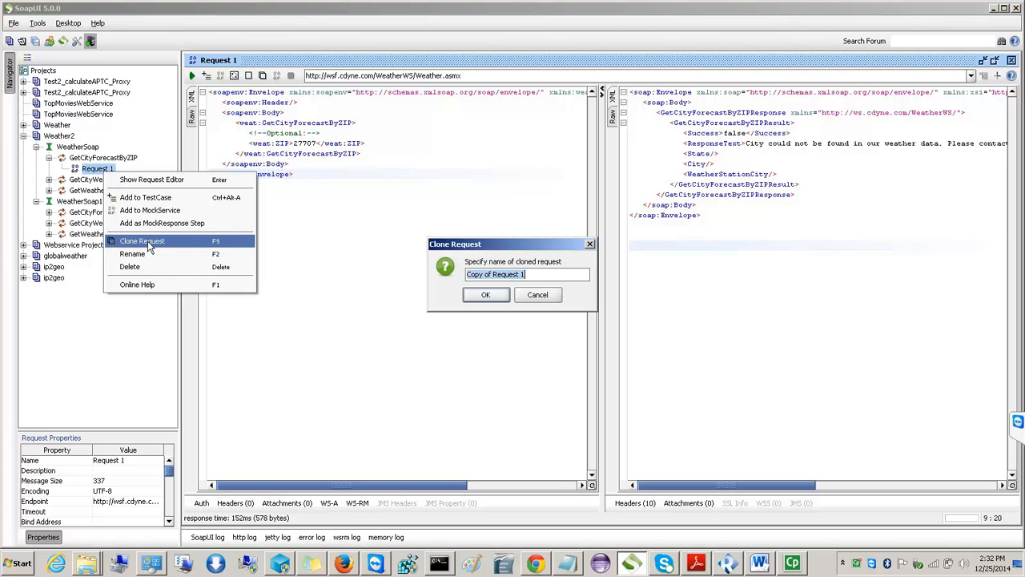
{"action": "left_click", "coordinate": [495, 274]}
{"action": "key", "text": "BackSpace"}
{"action": "key", "text": "BackSpace"}
{"action": "key", "text": "BackSpace"}
{"action": "key", "text": "BackSpace"}
{"action": "key", "text": "BackSpace"}
{"action": "key", "text": "BackSpace"}
{"action": "key", "text": "BackSpace"}
{"action": "key", "text": "BackSpace"}
{"action": "left_click", "coordinate": [508, 275]}
{"action": "key", "text": "BackSpace"}
{"action": "type", "text": "2"}
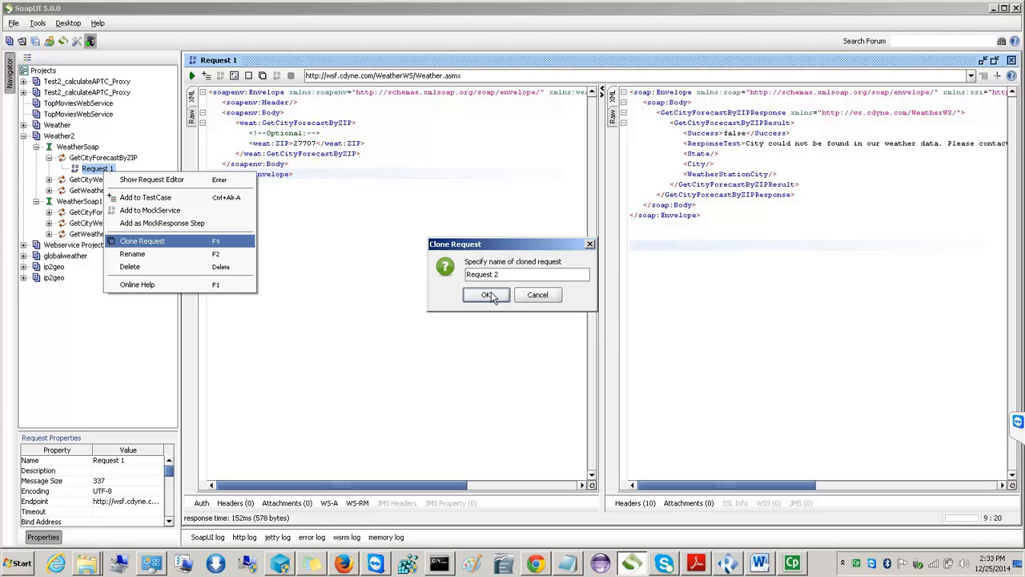
{"action": "left_click", "coordinate": [488, 295]}
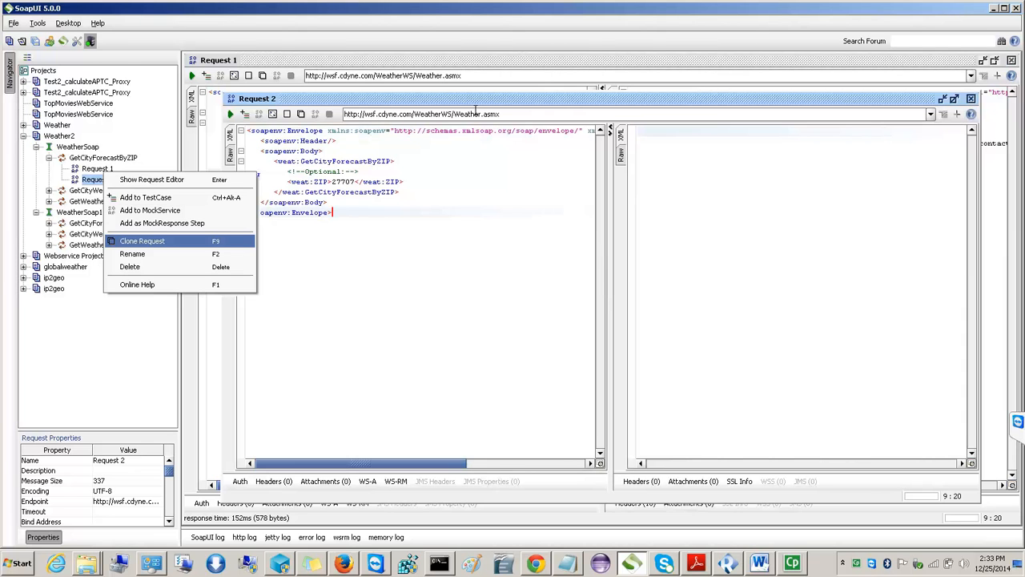
- Maximize the Request 2 window and set its ZIP value to 00000
{"action": "double_click", "coordinate": [470, 100]}
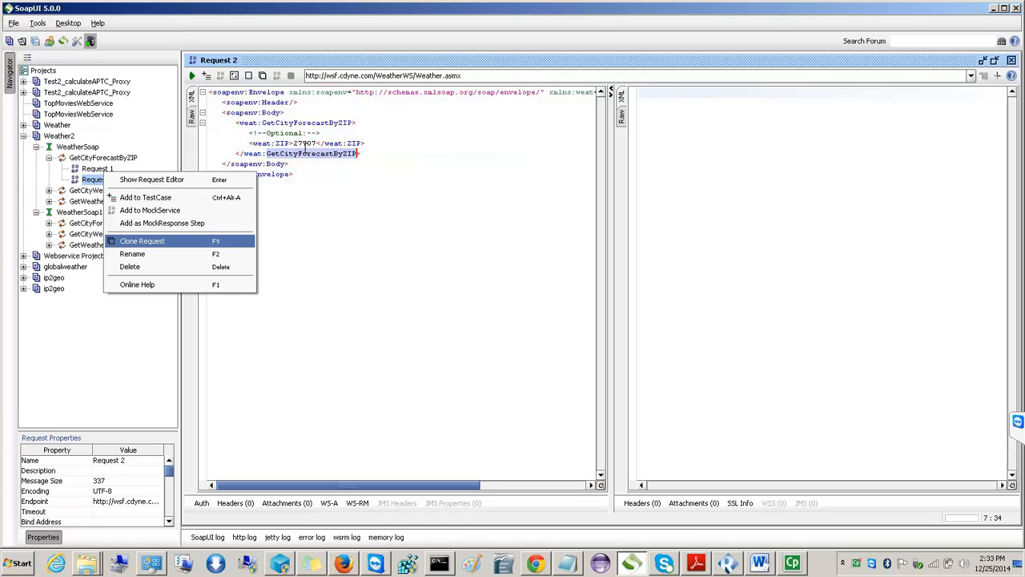
{"action": "left_click", "coordinate": [304, 143]}
{"action": "double_click", "coordinate": [304, 143]}
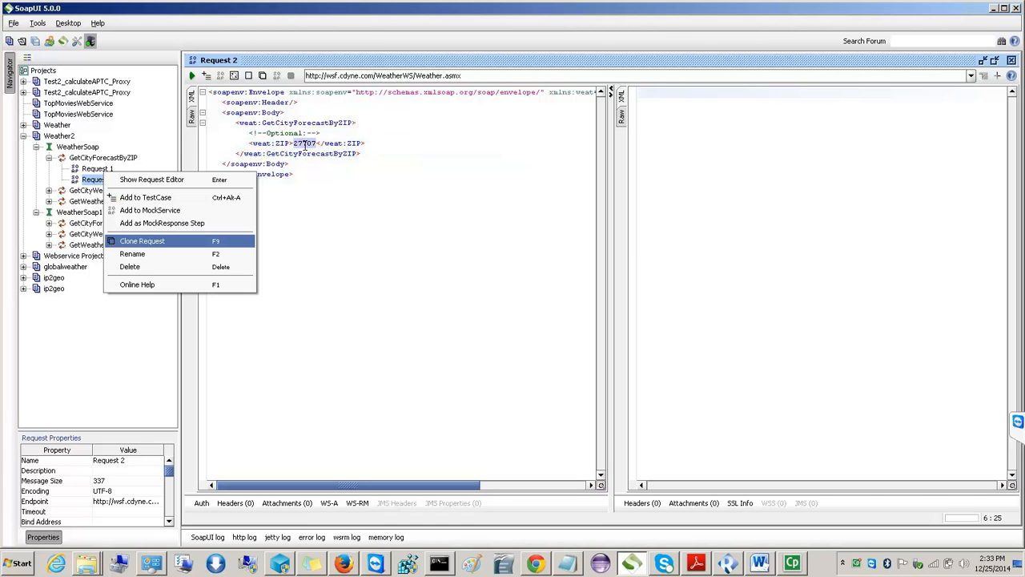
{"action": "type", "text": "000"}
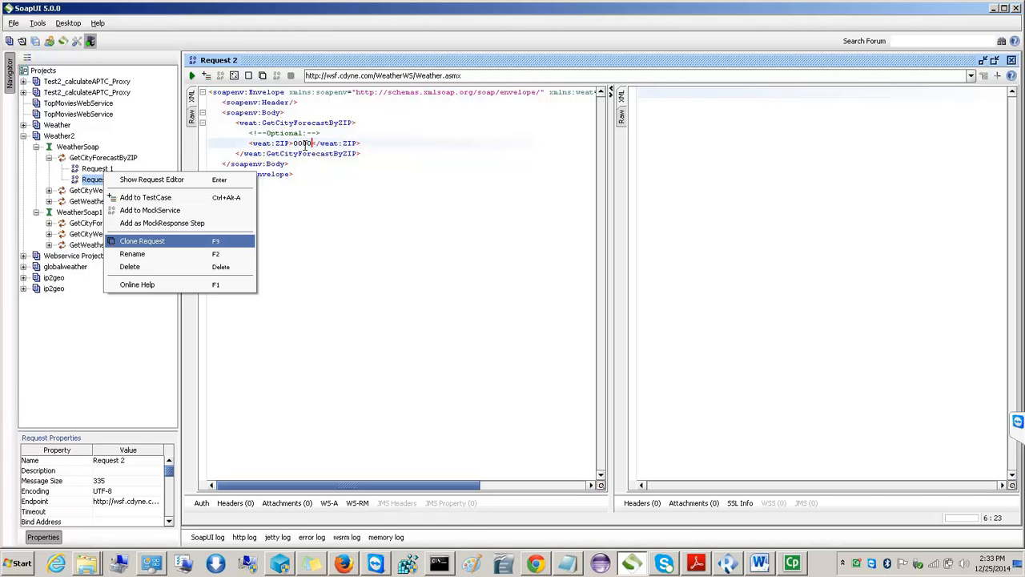
{"action": "type", "text": "00"}
- Save all projects, overwriting the externally modified project files including ip2geo, and run Request 2
{"action": "left_click", "coordinate": [35, 41]}
{"action": "left_click", "coordinate": [484, 294]}
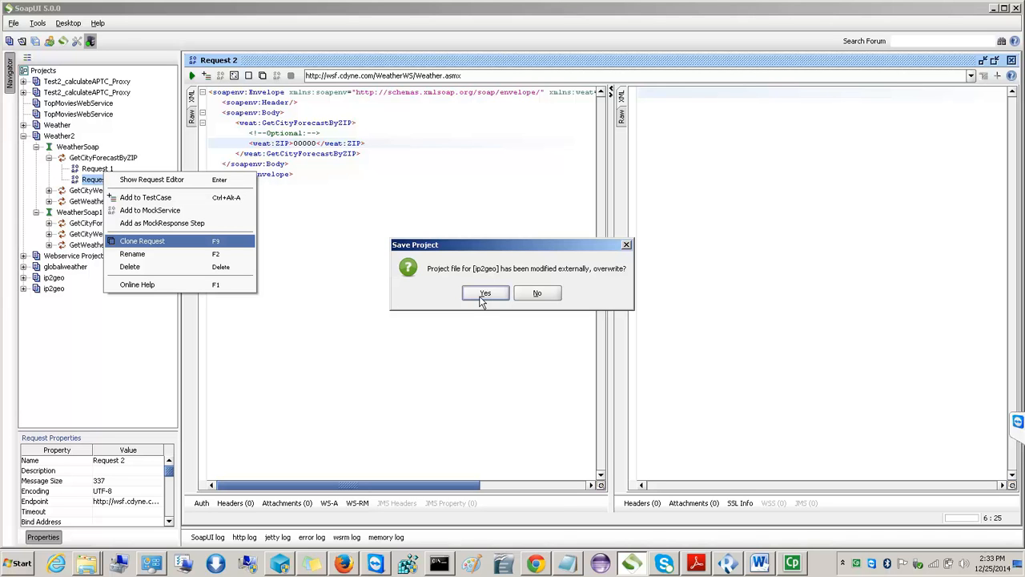
{"action": "left_click", "coordinate": [483, 295]}
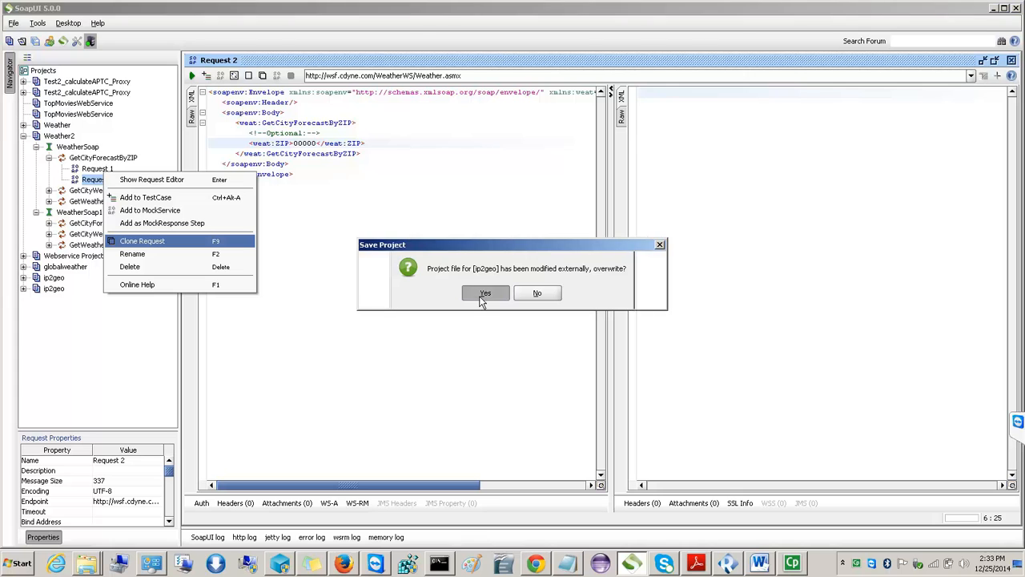
{"action": "left_click", "coordinate": [484, 294]}
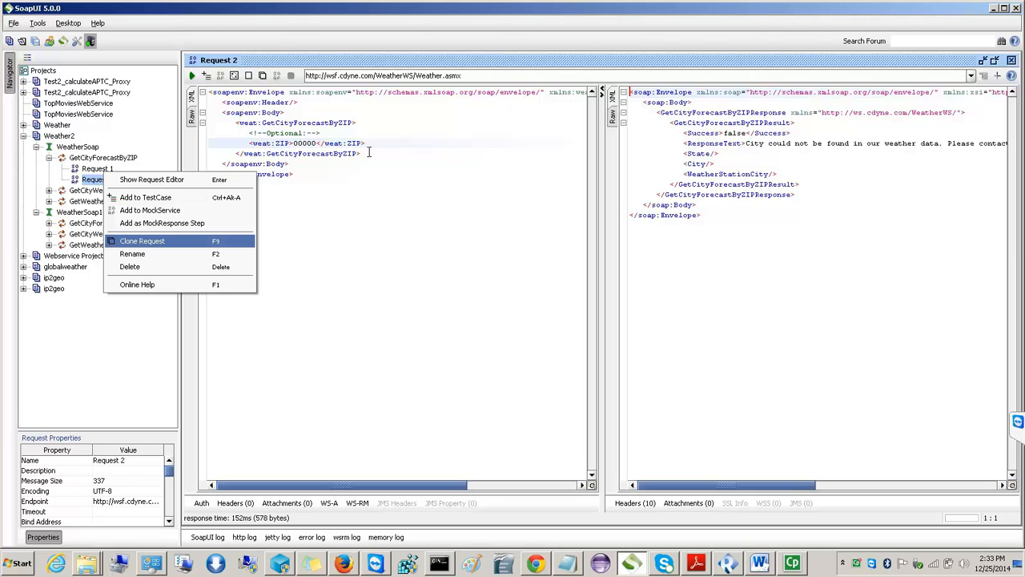
- Switch to the WEbServices notes in Word and read the notes on positive and negative testing below the negative-data example
{"action": "key", "text": "alt+Tab"}
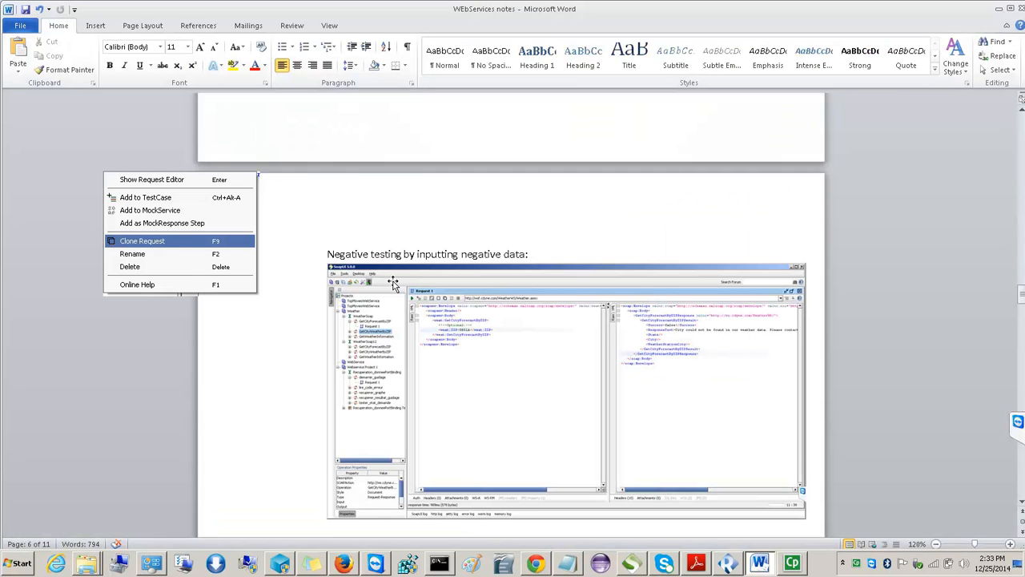
{"action": "scroll", "coordinate": [393, 283], "scroll_direction": "down", "scroll_amount": 6}
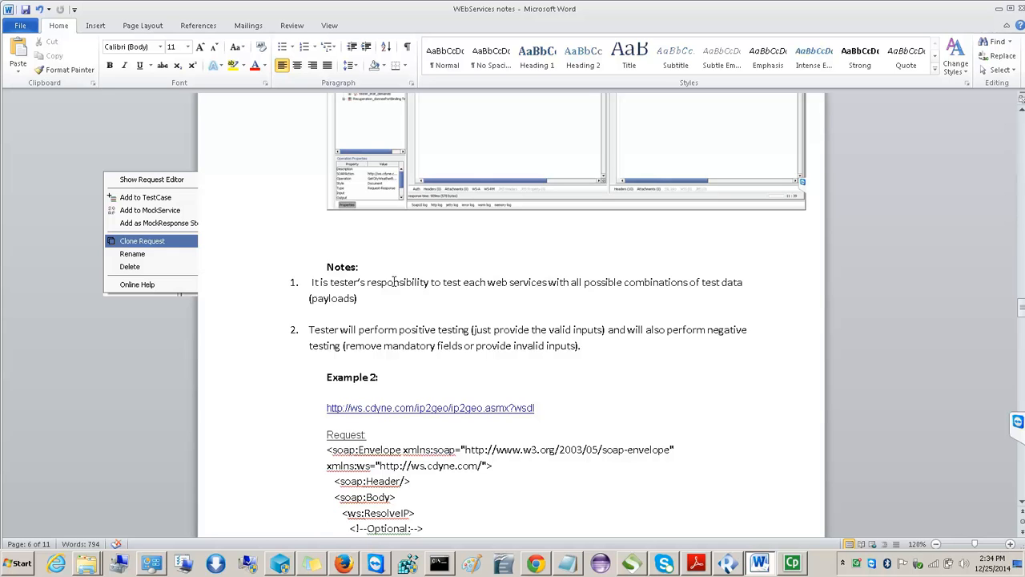
{"action": "left_click", "coordinate": [471, 346]}
{"action": "double_click", "coordinate": [486, 329]}
{"action": "left_click", "coordinate": [491, 329]}
{"action": "left_click", "coordinate": [488, 359]}
- Examine Example 2 in the notes, including its ip2geo WSDL link and the ResolveIP request
{"action": "key", "text": "Down"}
{"action": "key", "text": "Down"}
{"action": "key", "text": "Down"}
{"action": "key", "text": "Down"}
{"action": "key", "text": "Down"}
{"action": "key", "text": "Down"}
{"action": "key", "text": "Down"}
{"action": "key", "text": "Down"}
{"action": "key", "text": "Down"}
{"action": "key", "text": "Up"}
{"action": "key", "text": "Up"}
{"action": "key", "text": "Up"}
{"action": "key", "text": "Up"}
{"action": "key", "text": "Up"}
{"action": "key", "text": "Up"}
{"action": "key", "text": "Up"}
{"action": "key", "text": "Up"}
{"action": "key", "text": "Up"}
{"action": "key", "text": "Up"}
{"action": "key", "text": "Up"}
{"action": "key", "text": "Up"}
{"action": "key", "text": "Down"}
{"action": "key", "text": "Down"}
{"action": "key", "text": "Down"}
{"action": "key", "text": "Down"}
{"action": "key", "text": "Down"}
{"action": "key", "text": "Down"}
{"action": "key", "text": "Down"}
{"action": "key", "text": "Down"}
{"action": "key", "text": "Down"}
{"action": "key", "text": "Down"}
{"action": "key", "text": "Down"}
{"action": "key", "text": "Down"}
{"action": "key", "text": "Down"}
{"action": "key", "text": "Down"}
{"action": "key", "text": "Down"}
{"action": "key", "text": "Down"}
{"action": "key", "text": "Down"}
{"action": "key", "text": "Down"}
{"action": "key", "text": "Down"}
{"action": "key", "text": "Down"}
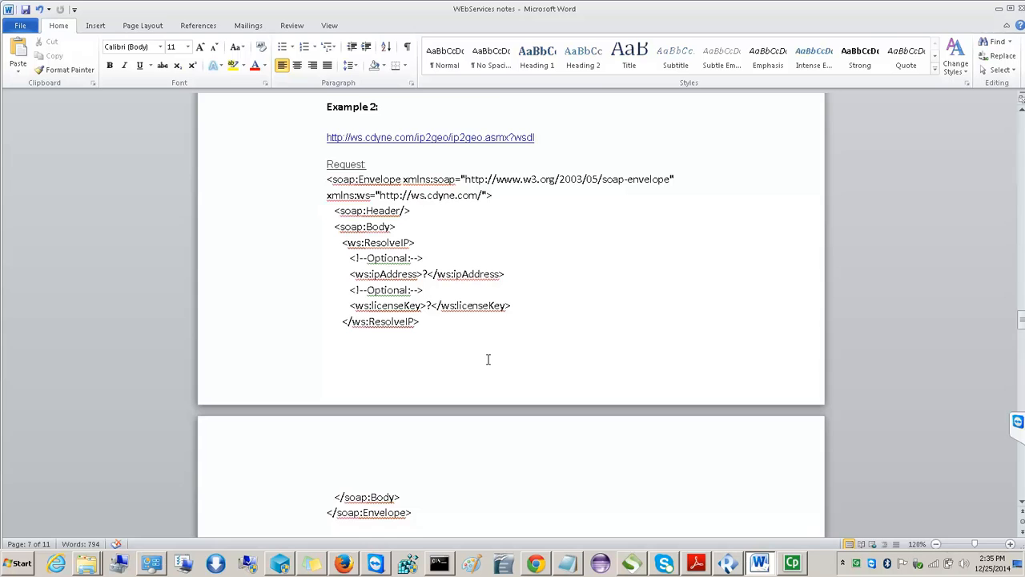
- Return to SoapUI and review Request 1 of GetCityForecastByZIP, looking at the Optional comment above the ZIP element
{"action": "key", "text": "alt+Tab"}
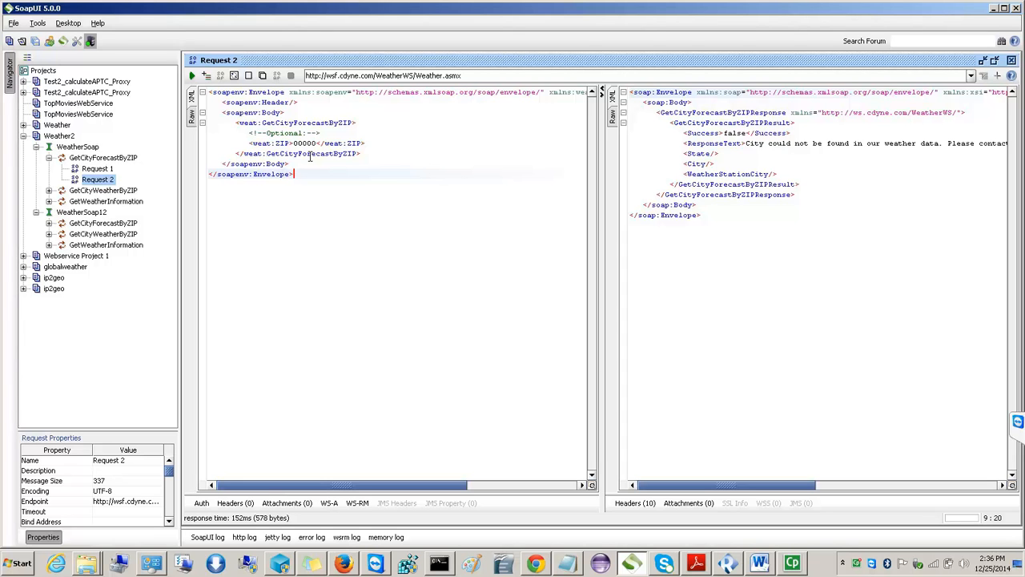
{"action": "left_click", "coordinate": [104, 170]}
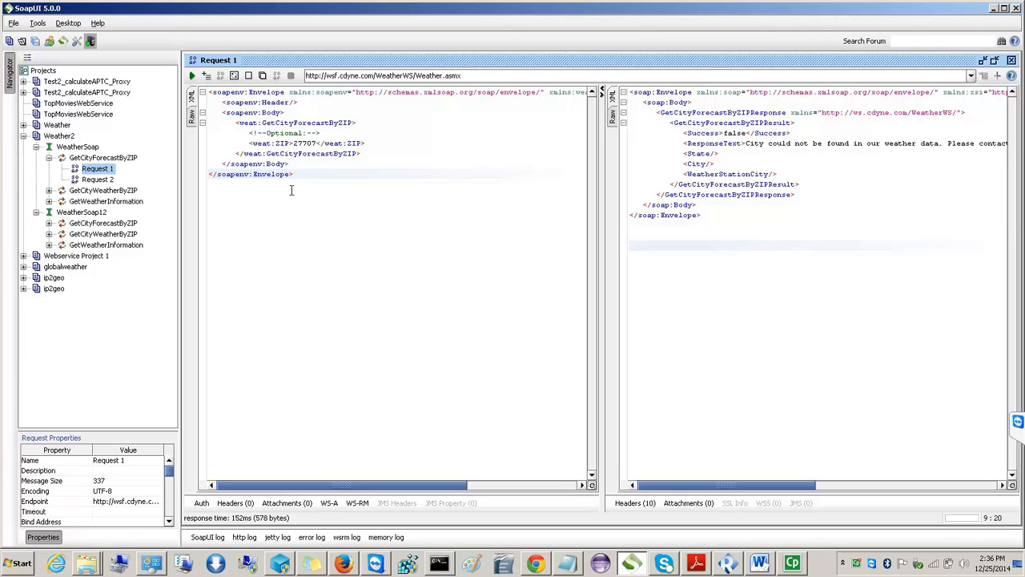
{"action": "double_click", "coordinate": [247, 132]}
{"action": "left_click", "coordinate": [350, 132]}
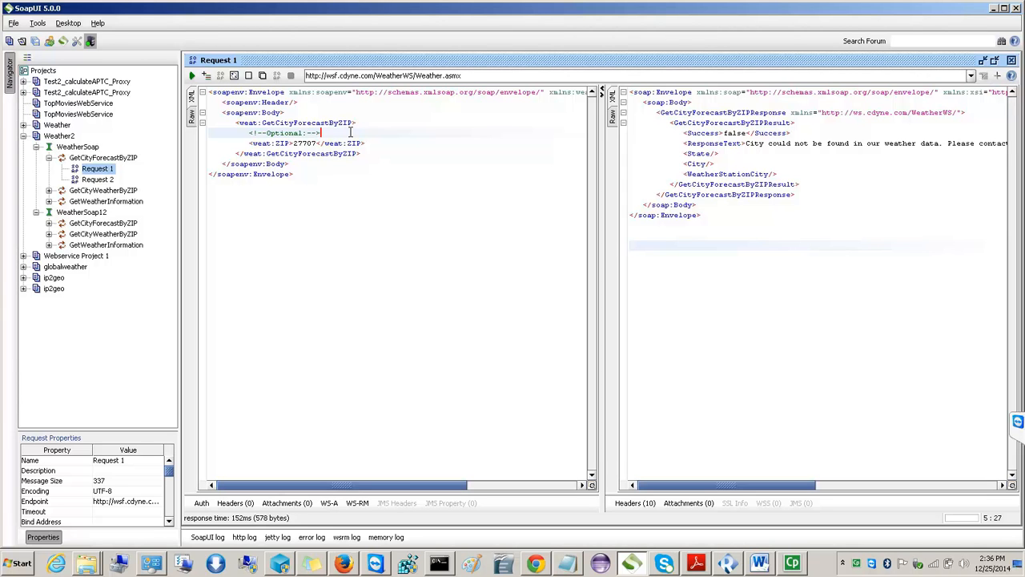
- Examine the Weather service's WSDL document in Firefox from start to end, and return to Request 1 in SoapUI
{"action": "key", "text": "alt+Tab"}
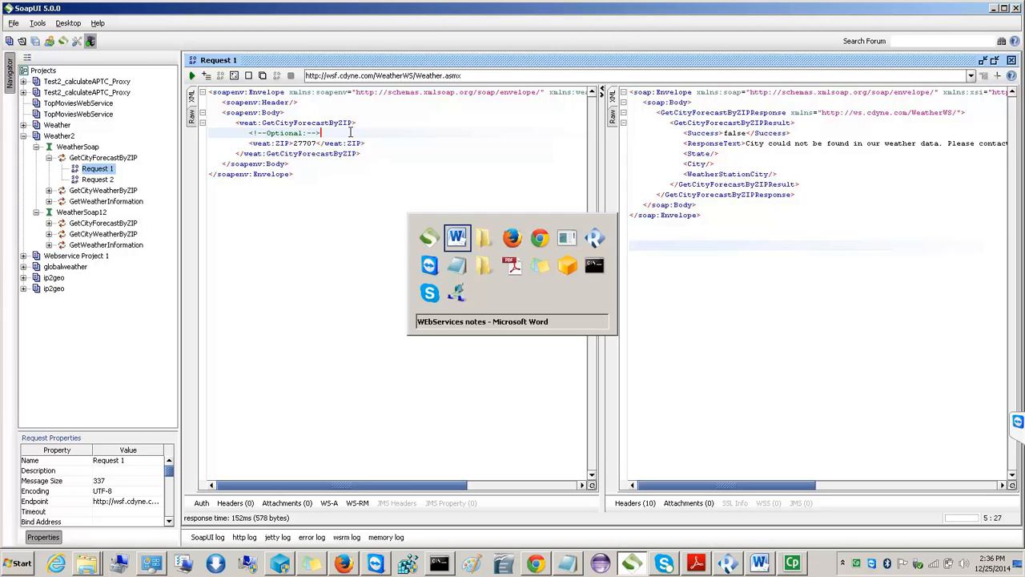
{"action": "key", "text": "alt+Tab"}
{"action": "key", "text": "alt+Tab"}
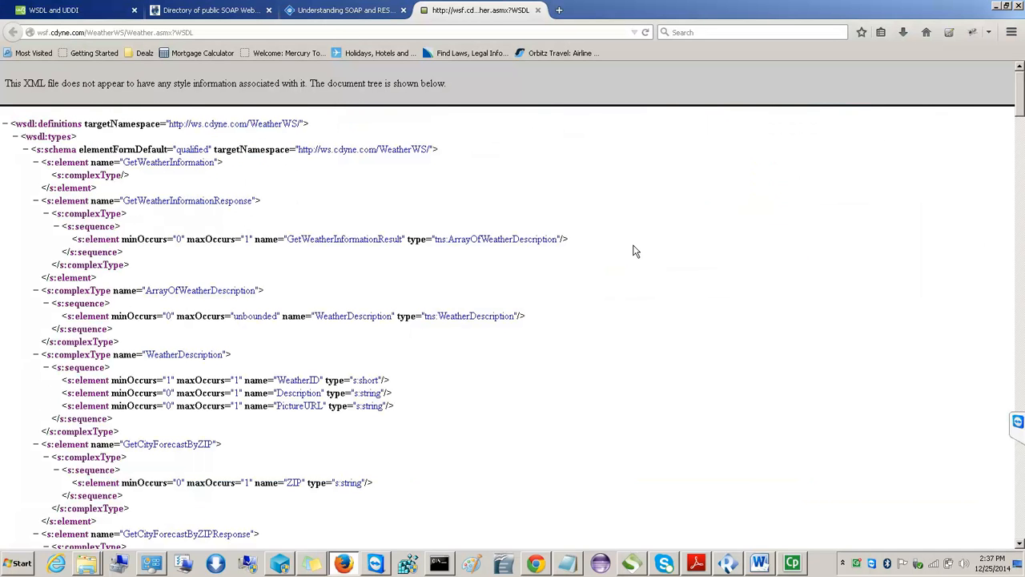
{"action": "scroll", "coordinate": [632, 251], "scroll_direction": "down", "scroll_amount": 15}
{"action": "scroll", "coordinate": [633, 252], "scroll_direction": "down", "scroll_amount": 15}
{"action": "scroll", "coordinate": [633, 252], "scroll_direction": "down", "scroll_amount": 15}
{"action": "scroll", "coordinate": [633, 251], "scroll_direction": "up", "scroll_amount": 20}
{"action": "scroll", "coordinate": [633, 251], "scroll_direction": "up", "scroll_amount": 20}
{"action": "scroll", "coordinate": [633, 252], "scroll_direction": "up", "scroll_amount": 15}
{"action": "key", "text": "alt+Tab"}
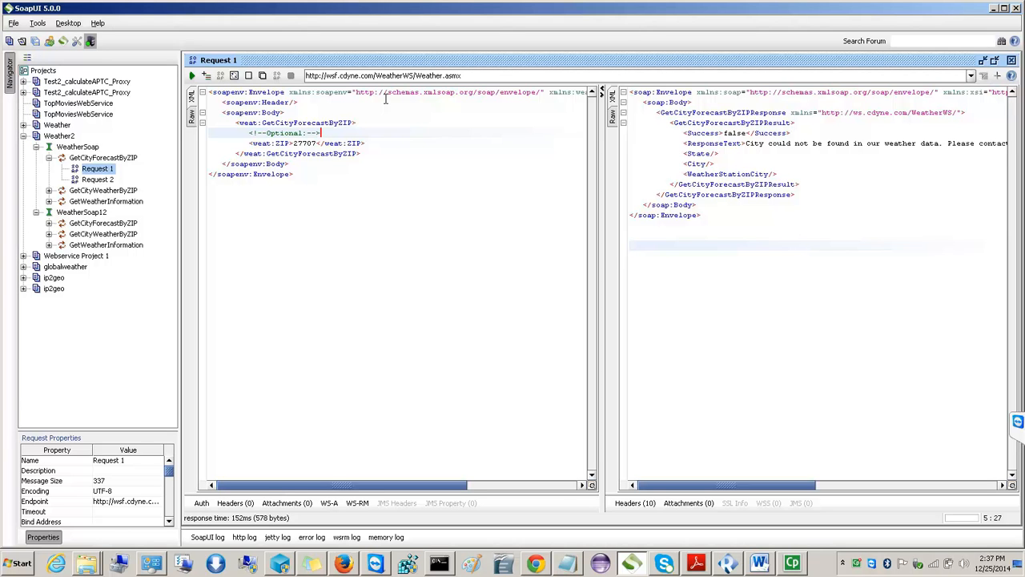
{"action": "left_click", "coordinate": [15, 24]}
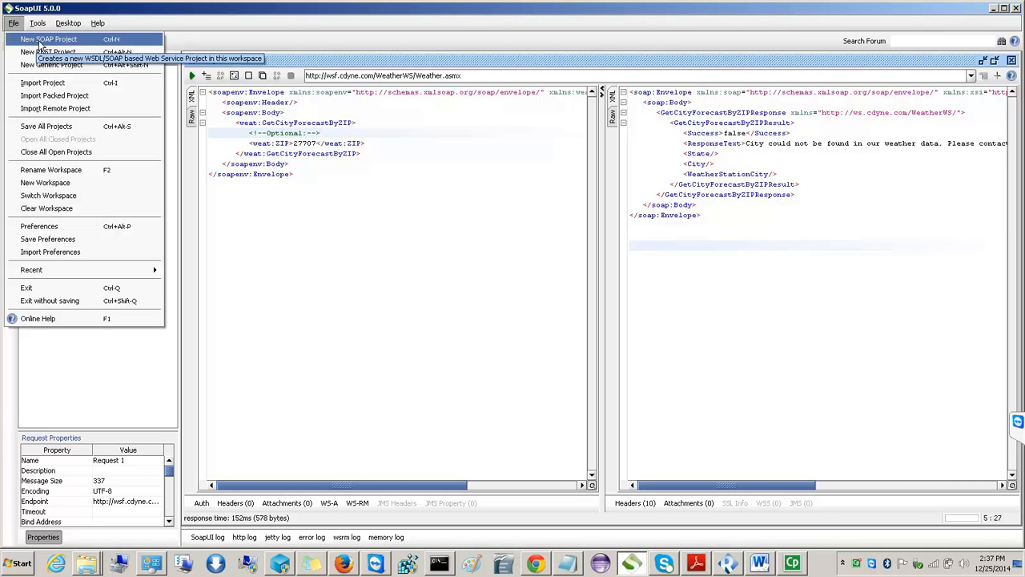
{"action": "left_click", "coordinate": [345, 185]}
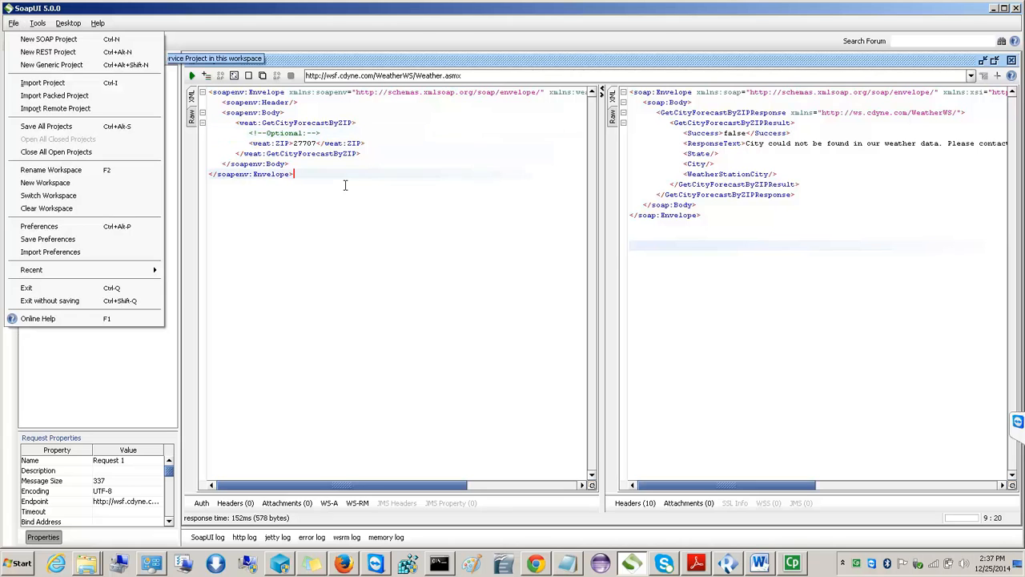
{"action": "left_click", "coordinate": [333, 154]}
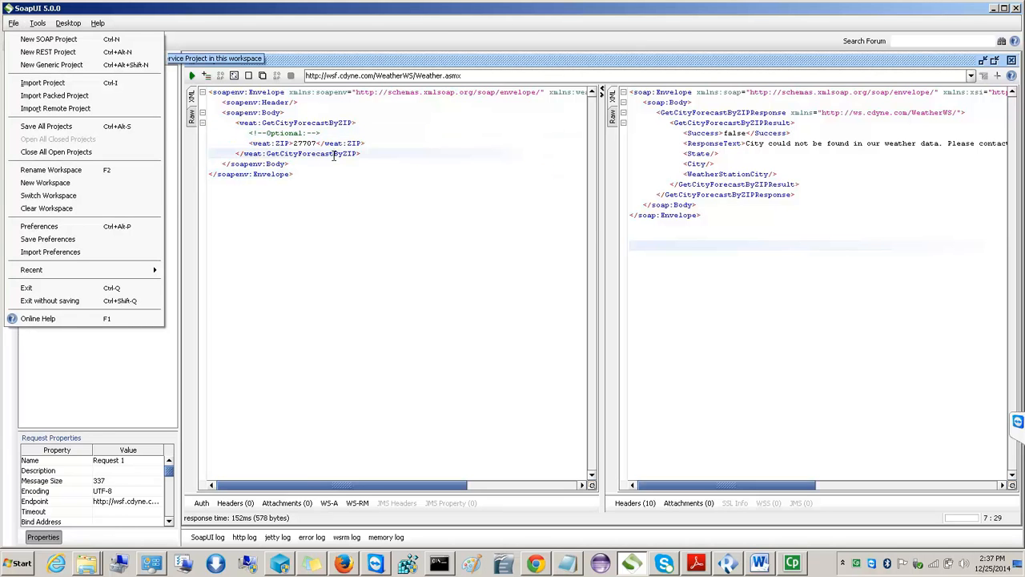
{"action": "key", "text": "alt+Tab"}
{"action": "key", "text": "alt+Tab"}
{"action": "left_click", "coordinate": [344, 204]}
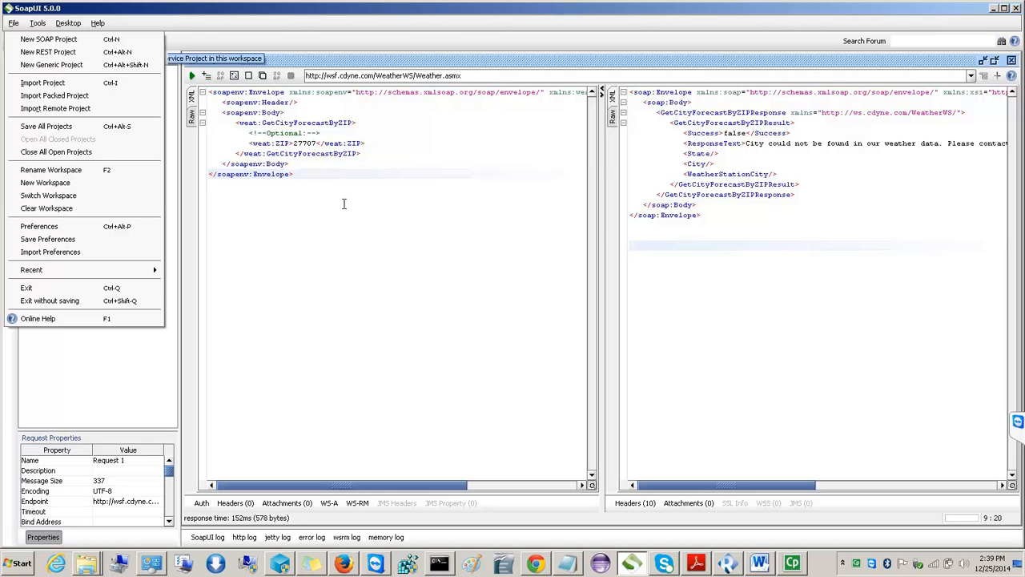
{"action": "key", "text": "alt+Tab"}
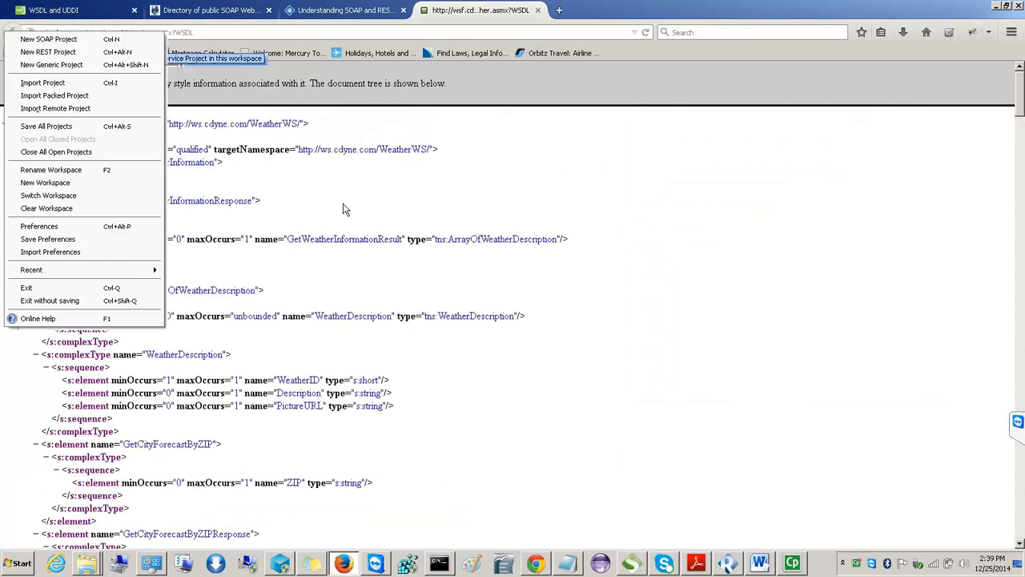
{"action": "key", "text": "alt+Tab"}
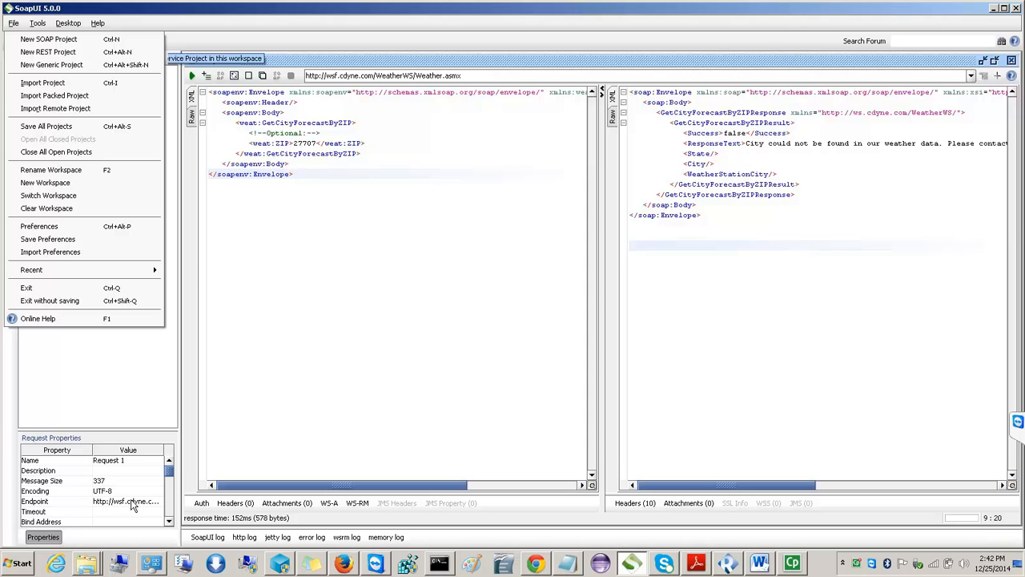
- Open the Output workbook from the _SOAPUI Projects folder in Excel, dismiss the Office activation wizard, and maximize the window
{"action": "left_click", "coordinate": [92, 565]}
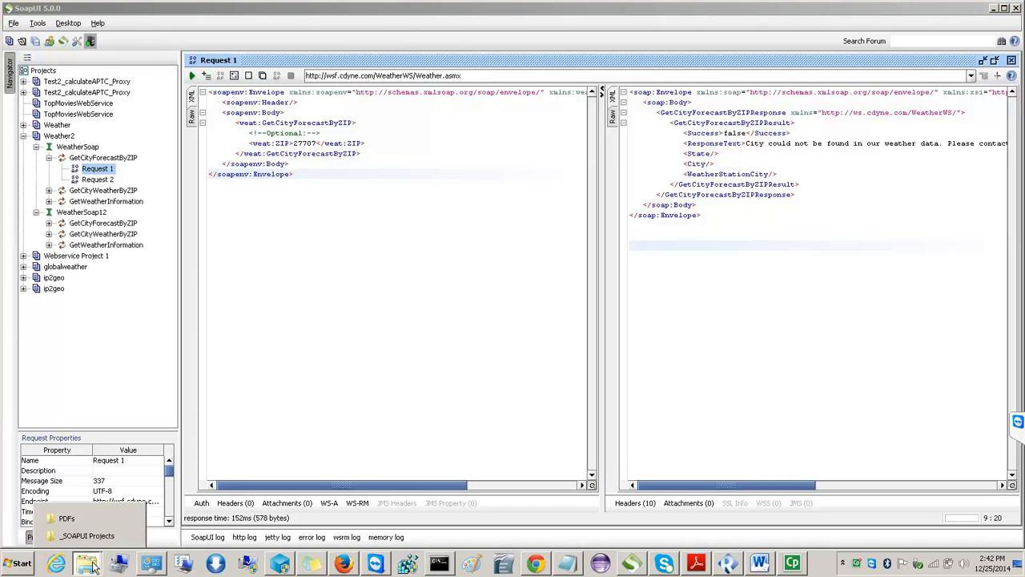
{"action": "left_click", "coordinate": [96, 536]}
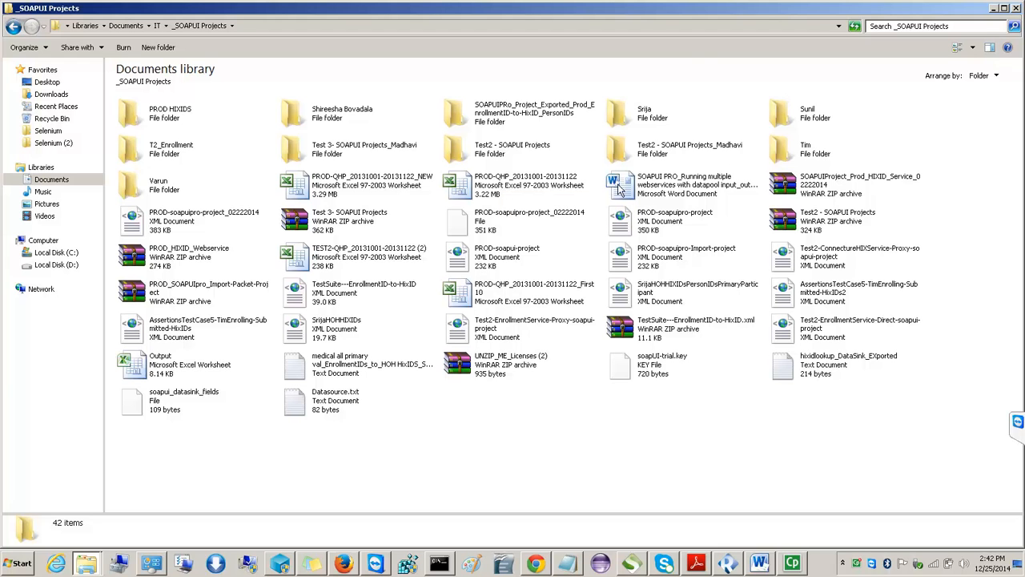
{"action": "left_click", "coordinate": [176, 370]}
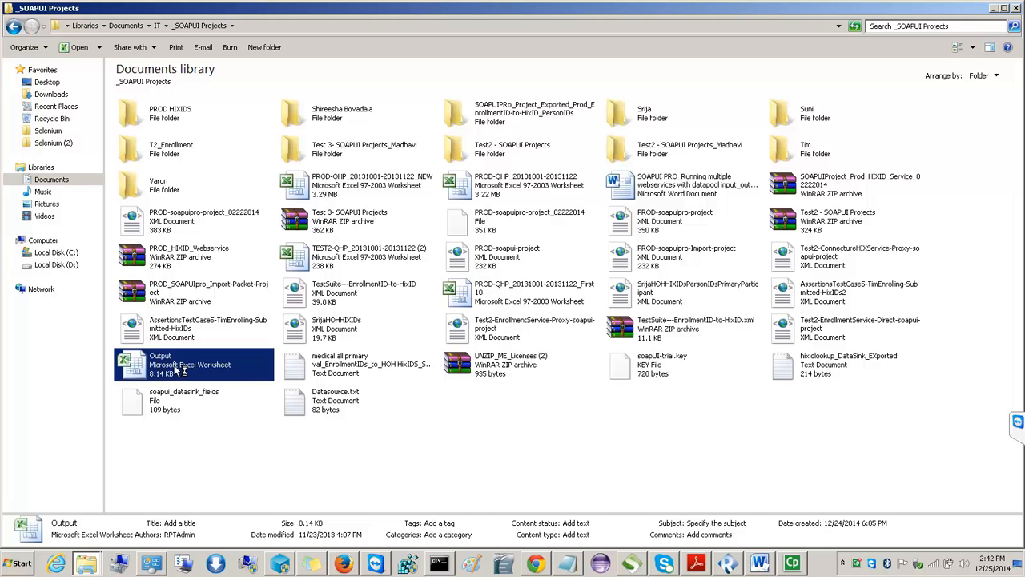
{"action": "double_click", "coordinate": [178, 370]}
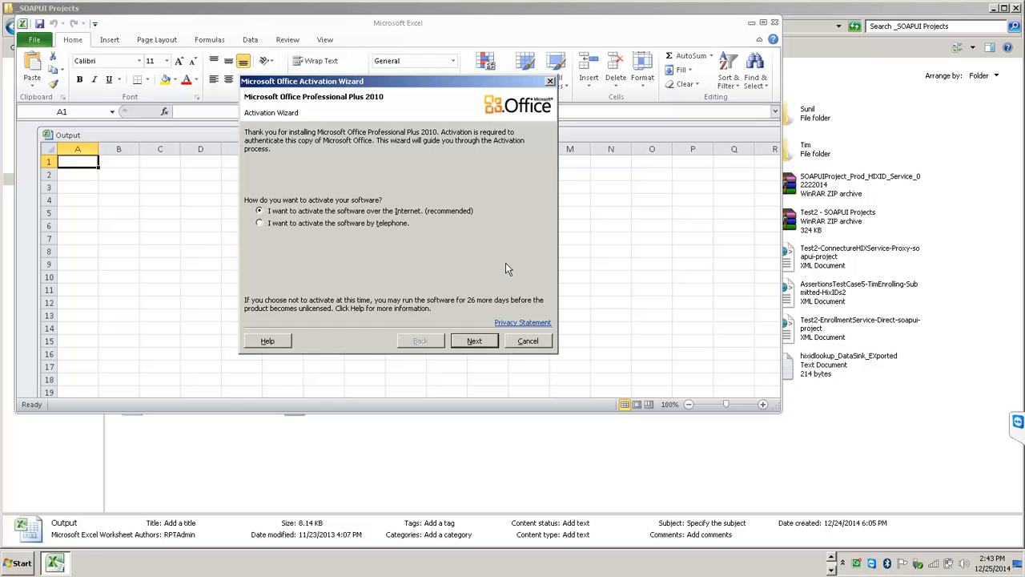
{"action": "left_click", "coordinate": [530, 340]}
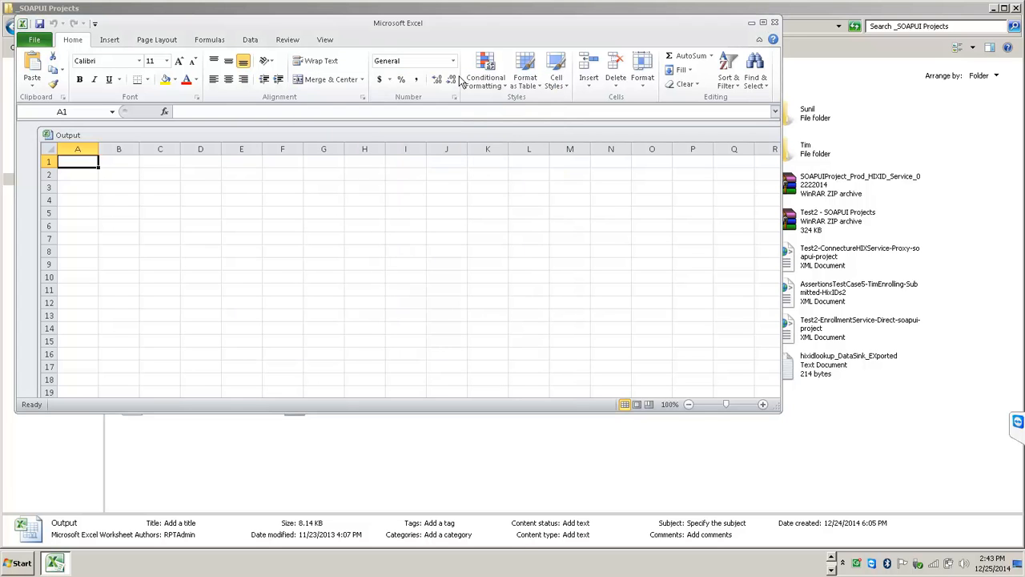
{"action": "double_click", "coordinate": [401, 27]}
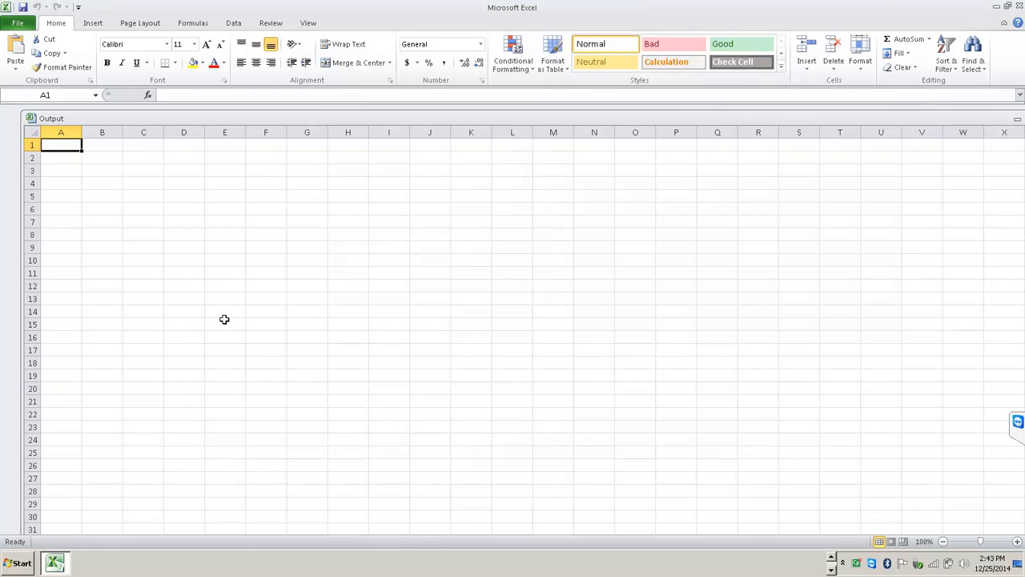
- Go back to the _SOAPUI Projects folder and look through the files in its T2_Enrollment subfolder
{"action": "key", "text": "alt+F4"}
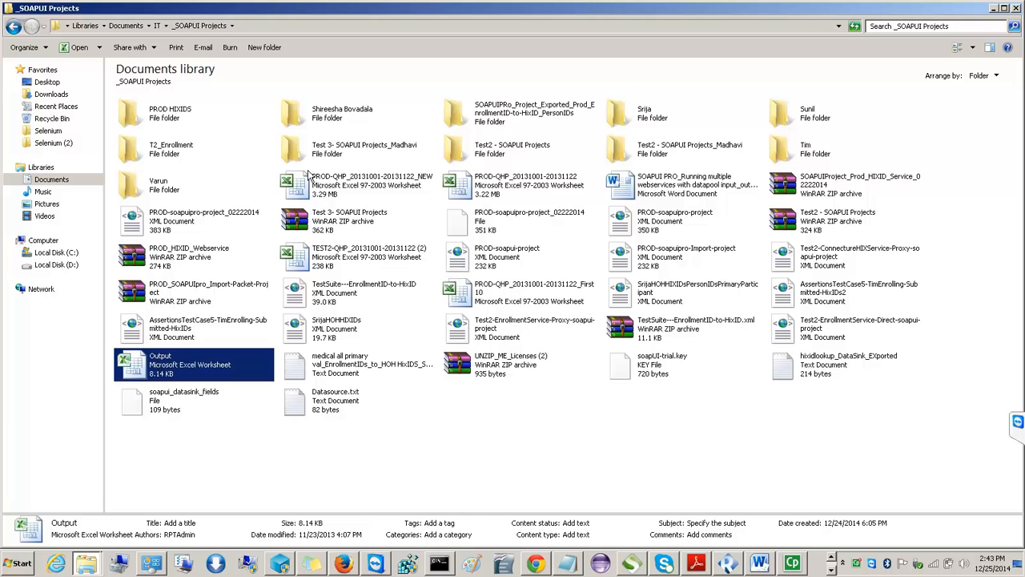
{"action": "double_click", "coordinate": [183, 144]}
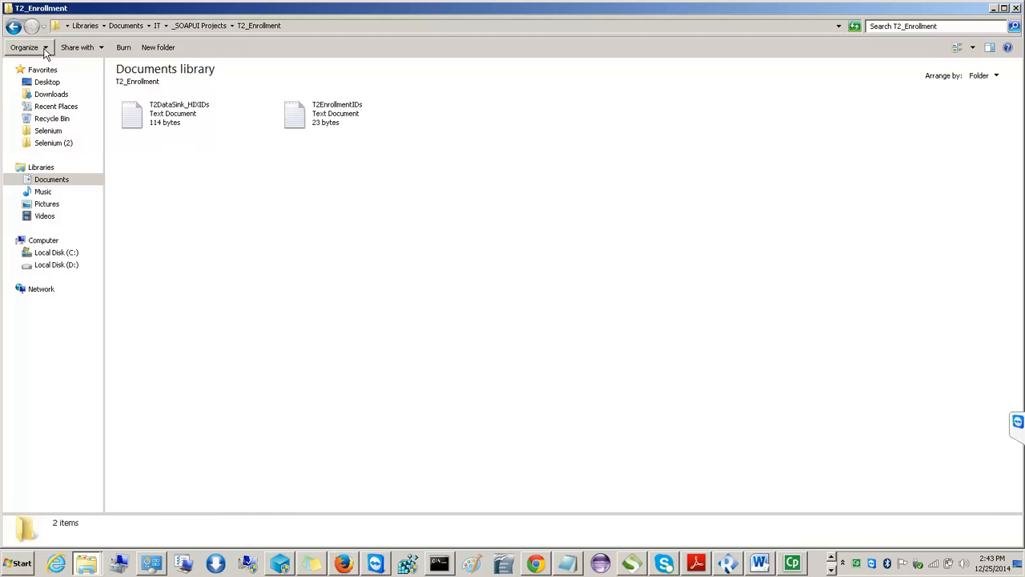
{"action": "left_click", "coordinate": [14, 29]}
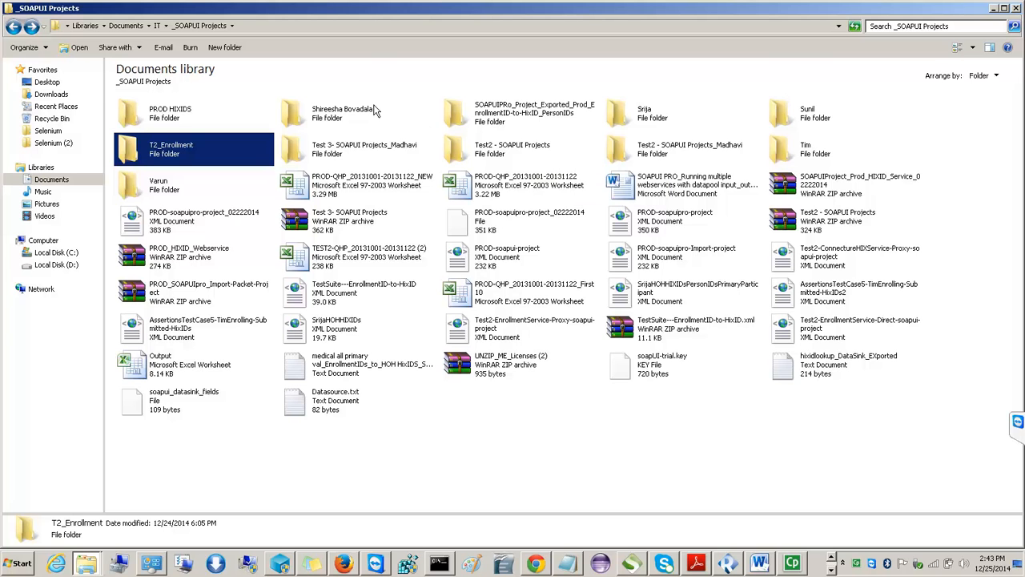
{"action": "left_click", "coordinate": [458, 439]}
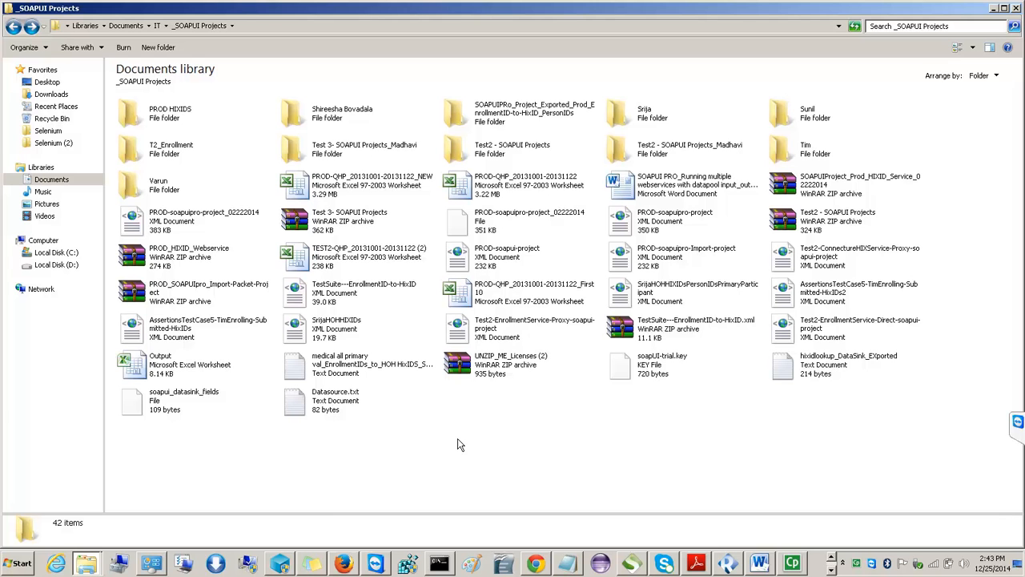
- View TestCase-1 from the SOAPUIPRo_Project_Exported_Prod_EnrollmentID-to-HixID_PersonIDs folder in Notepad++, and return to the _SOAPUI Projects folder
{"action": "double_click", "coordinate": [530, 103]}
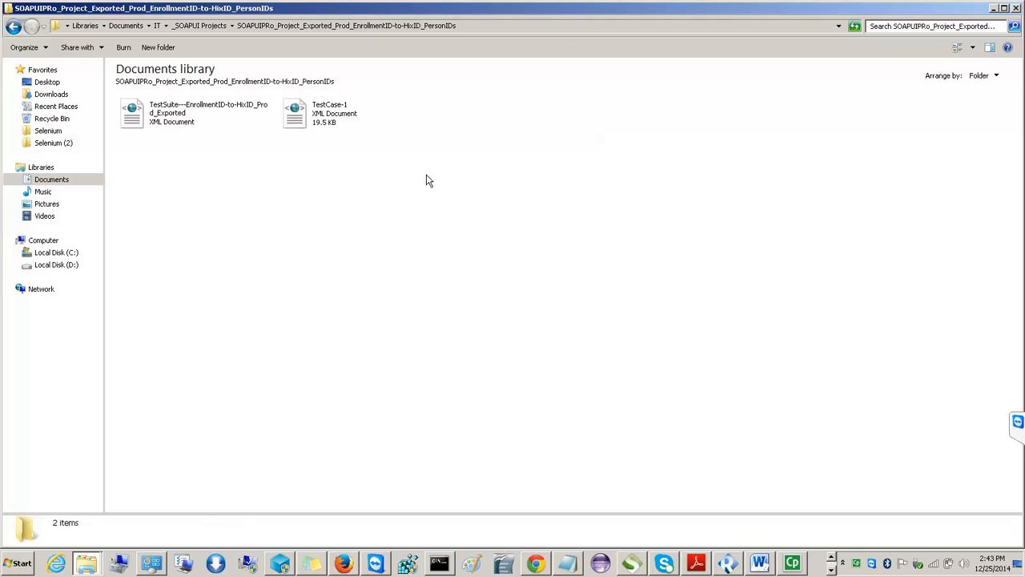
{"action": "right_click", "coordinate": [309, 117]}
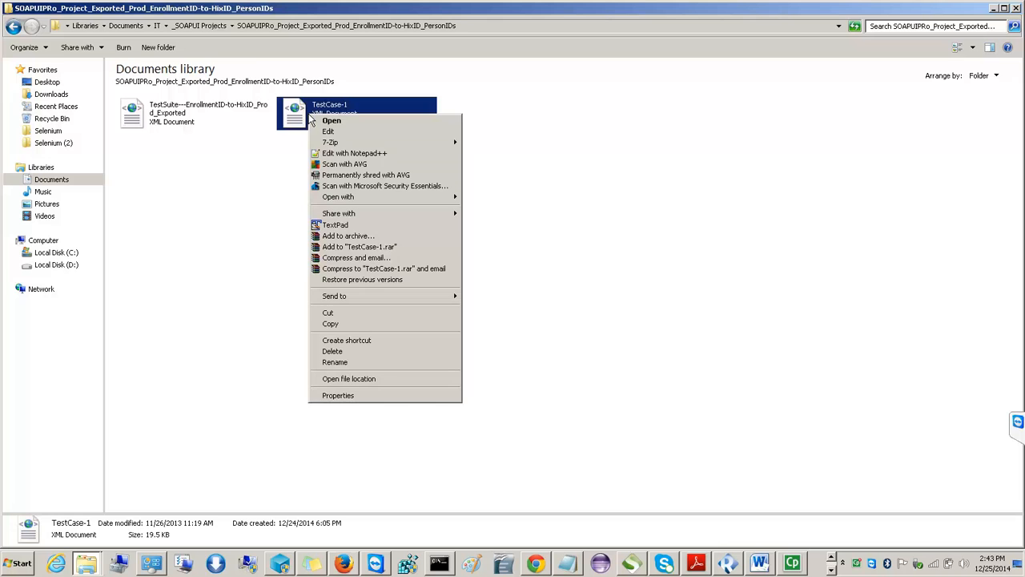
{"action": "left_click", "coordinate": [337, 155]}
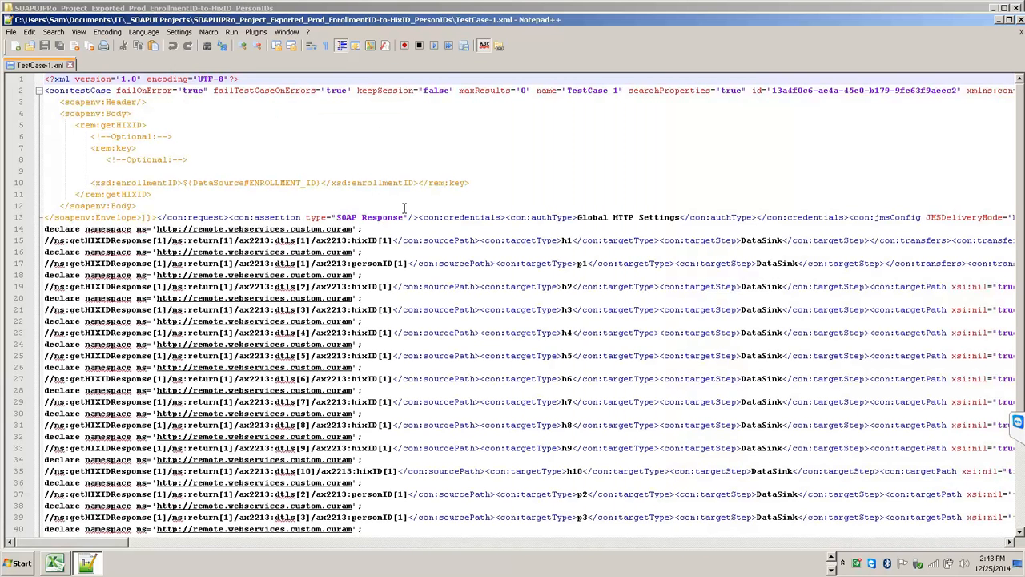
{"action": "left_click", "coordinate": [471, 187]}
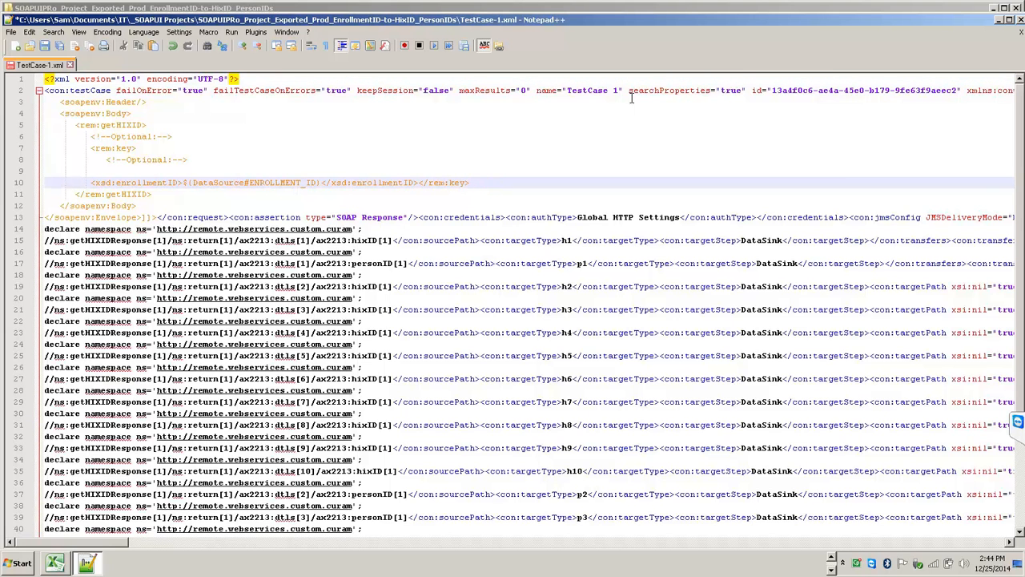
{"action": "left_click", "coordinate": [1000, 20]}
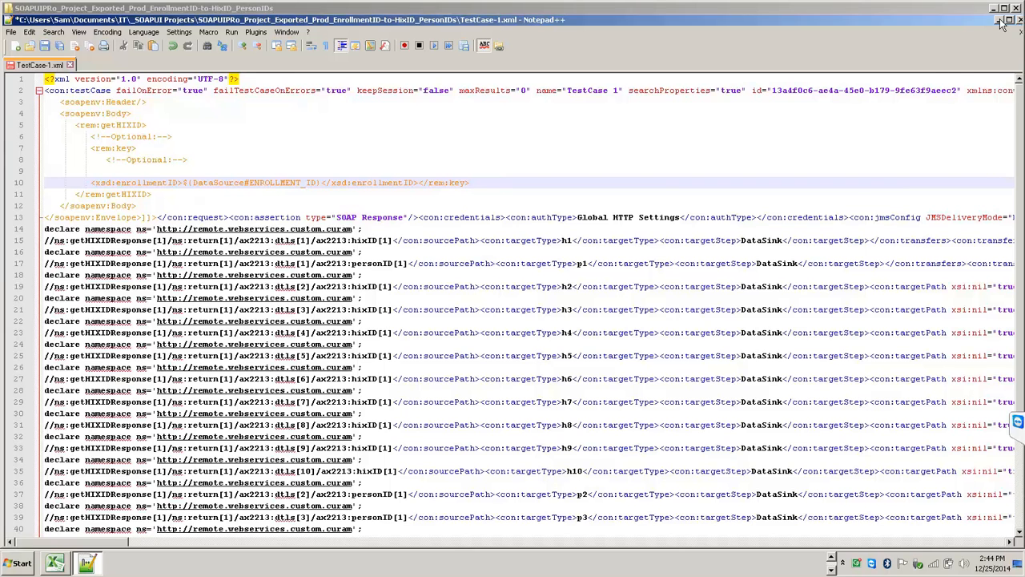
{"action": "left_click", "coordinate": [468, 308]}
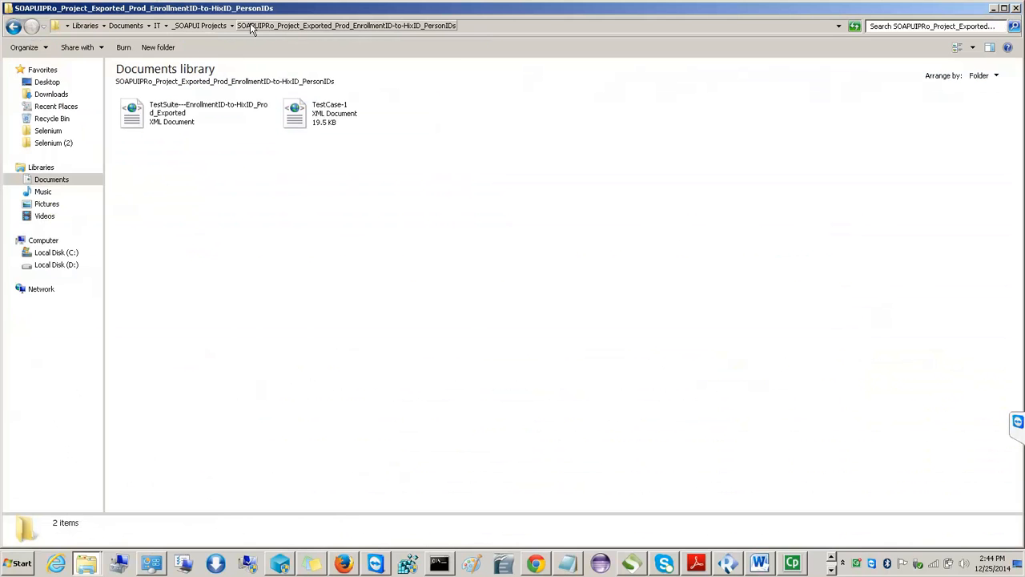
{"action": "left_click", "coordinate": [221, 25]}
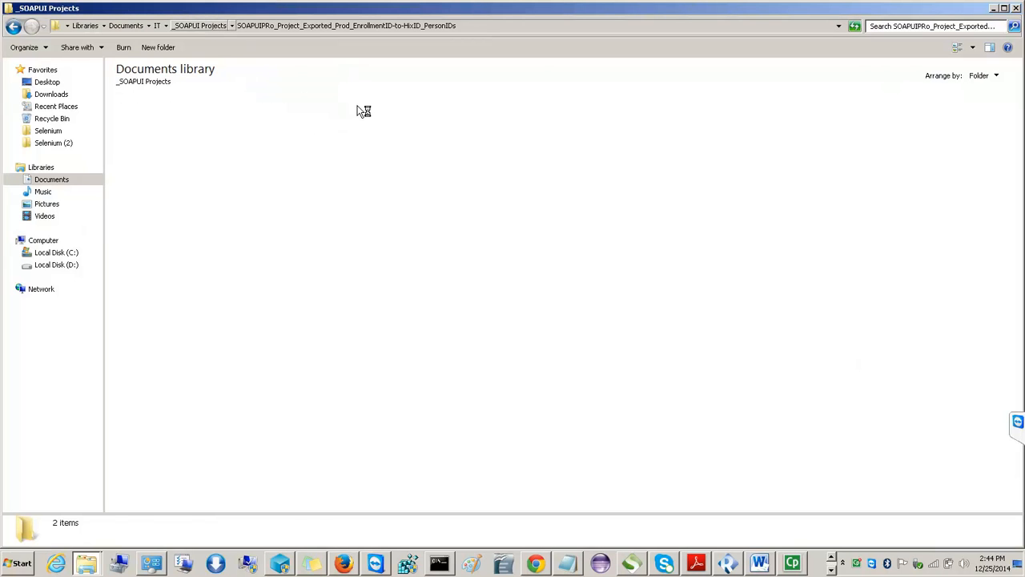
{"action": "left_click", "coordinate": [416, 434]}
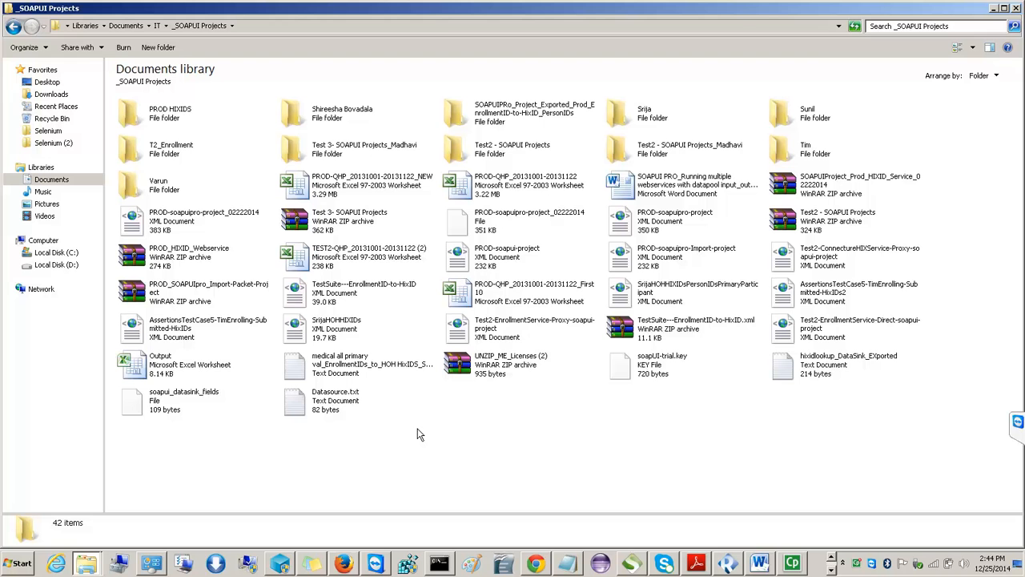
- Return to the Output workbook in Excel, enter the heading "Webservice Endpoint" in A1, and fit column A to its contents
{"action": "key", "text": "alt+Tab"}
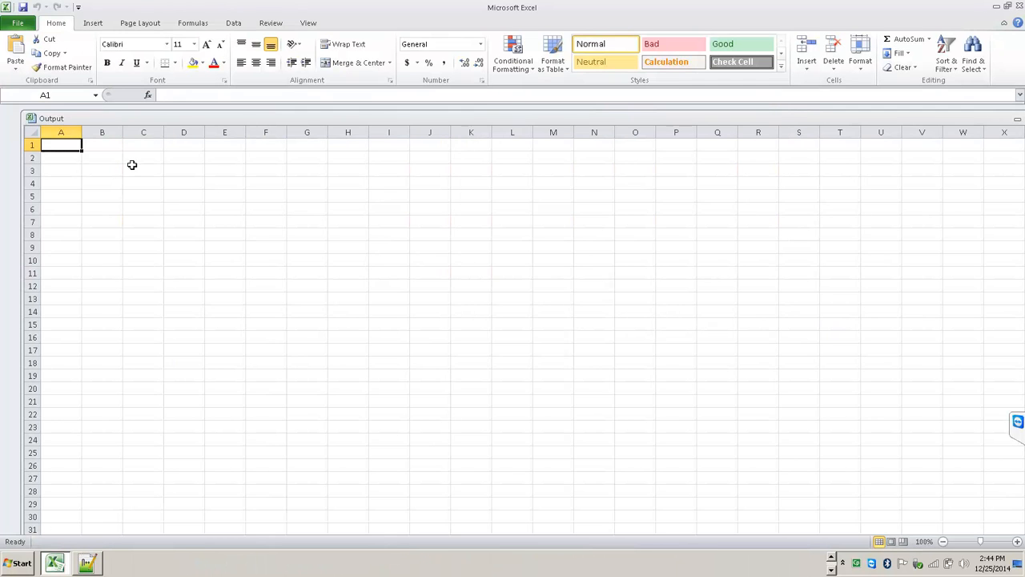
{"action": "type", "text": "WEbservi"}
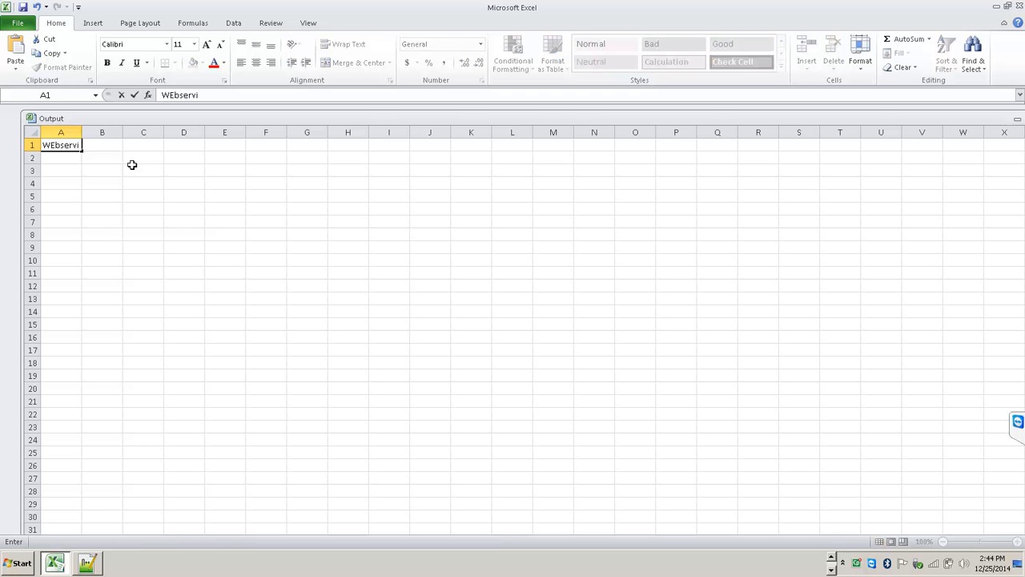
{"action": "type", "text": "ce Endpitn"}
{"action": "key", "text": "BackSpace"}
{"action": "key", "text": "BackSpace"}
{"action": "type", "text": "oint"}
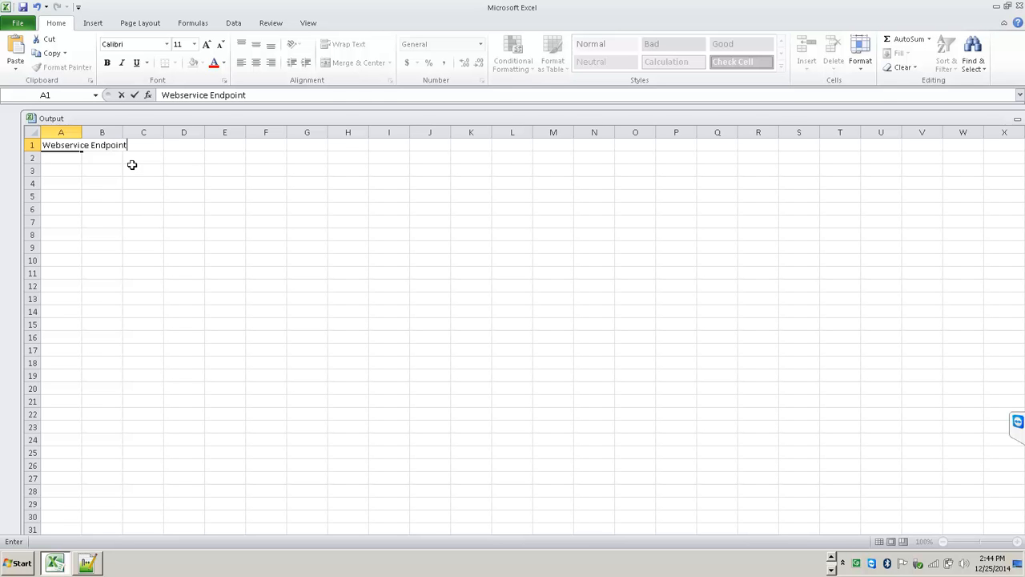
{"action": "left_click", "coordinate": [82, 132]}
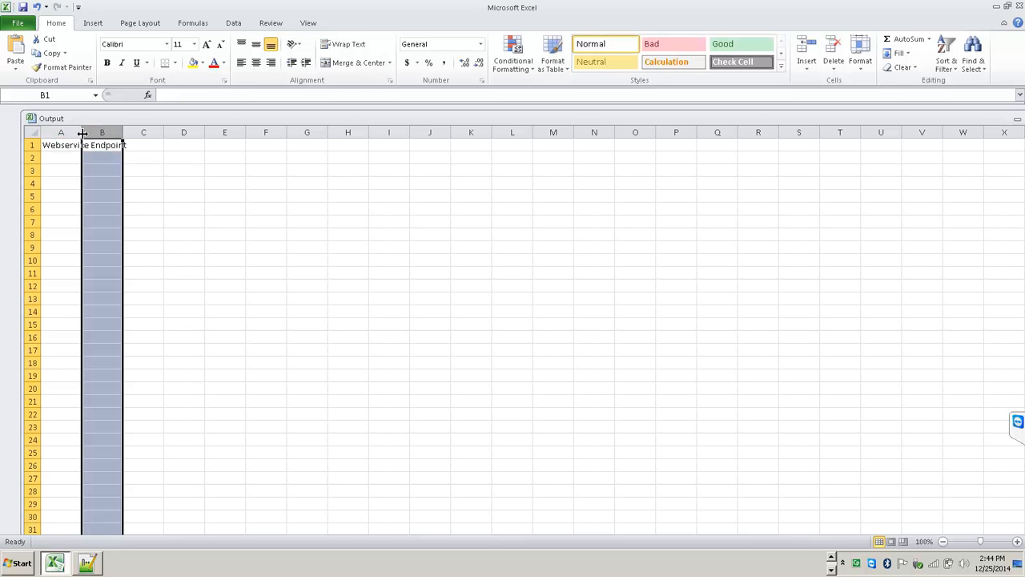
{"action": "double_click", "coordinate": [82, 133]}
{"action": "left_click", "coordinate": [162, 144]}
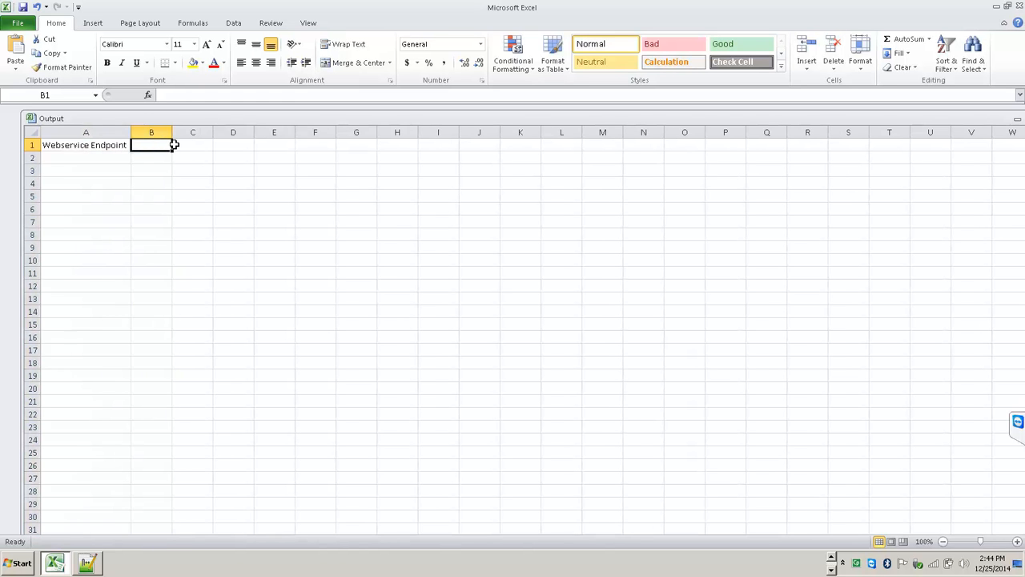
- Copy the Weather service's WSDL address from Firefox into A2 of the Output workbook and widen column A to fit it
{"action": "left_click", "coordinate": [109, 158]}
{"action": "key", "text": "alt+Tab"}
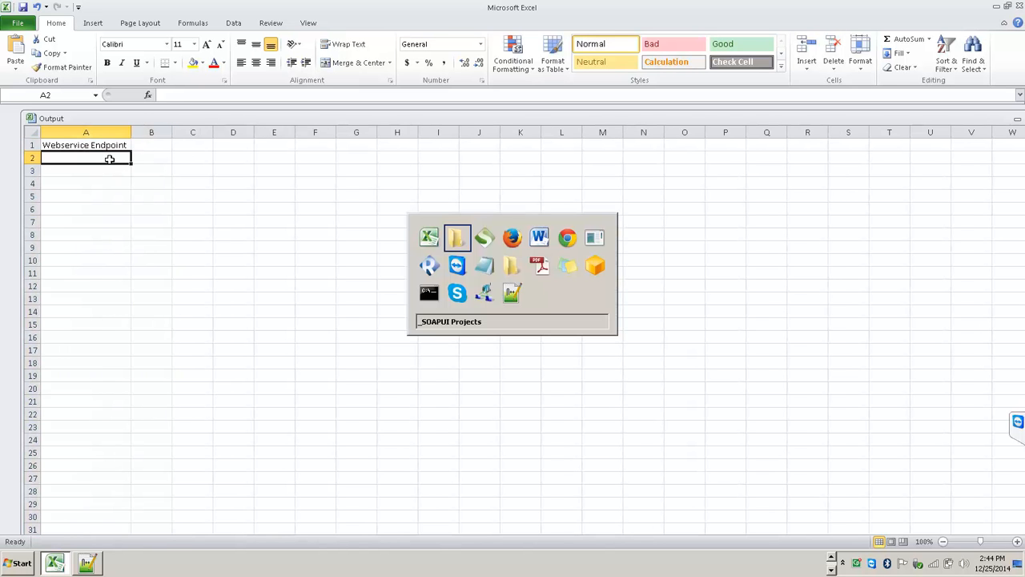
{"action": "key", "text": "alt+Tab"}
{"action": "key", "text": "alt+Tab"}
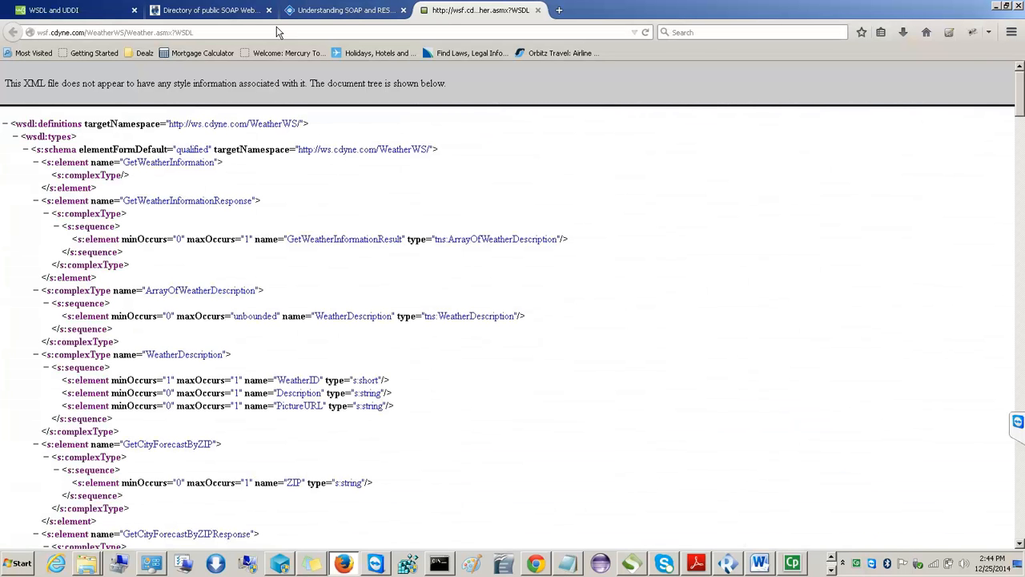
{"action": "left_click", "coordinate": [278, 32]}
{"action": "key", "text": "ctrl+c"}
{"action": "key", "text": "alt+Tab"}
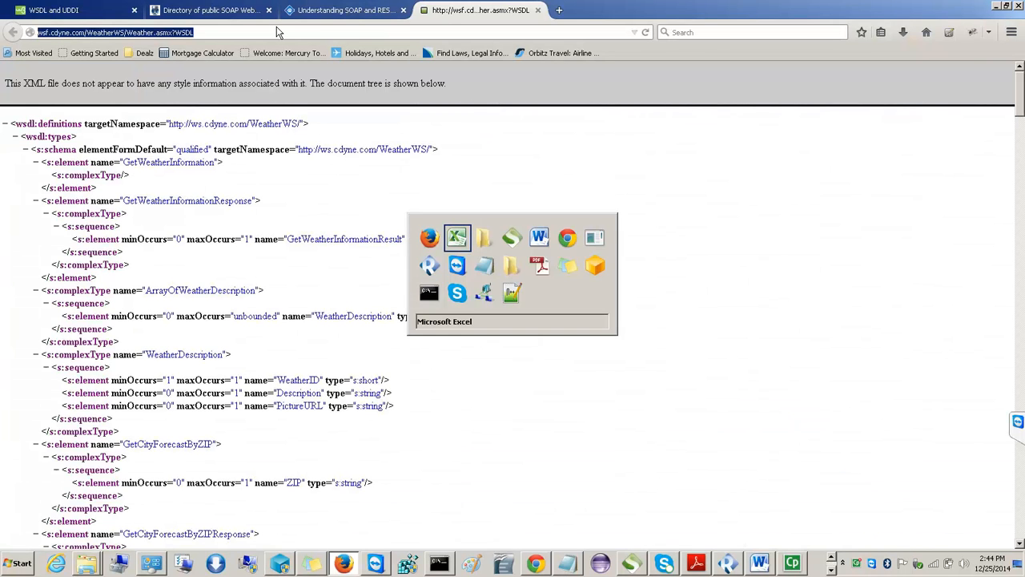
{"action": "key", "text": "ctrl+v"}
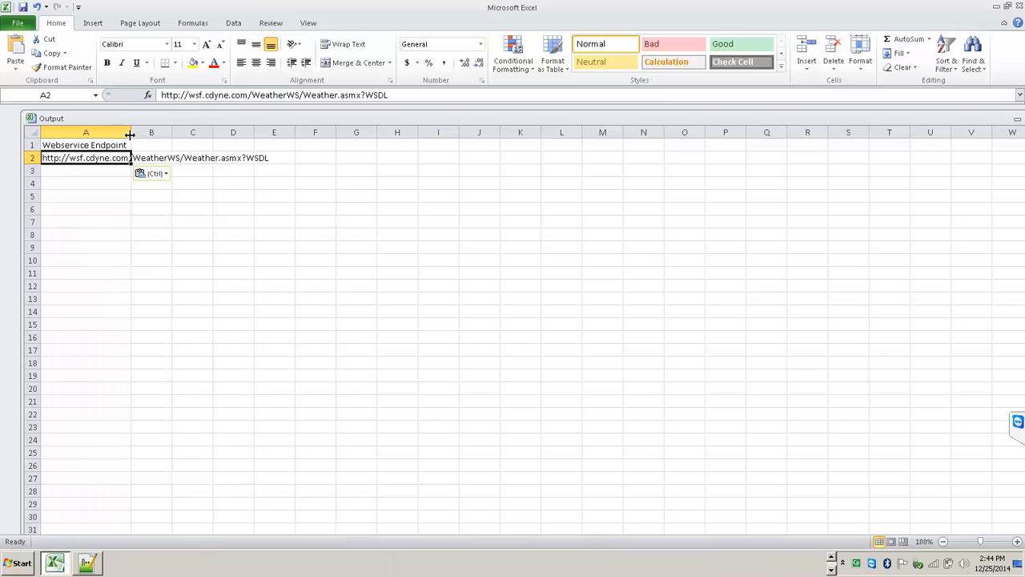
{"action": "double_click", "coordinate": [130, 135]}
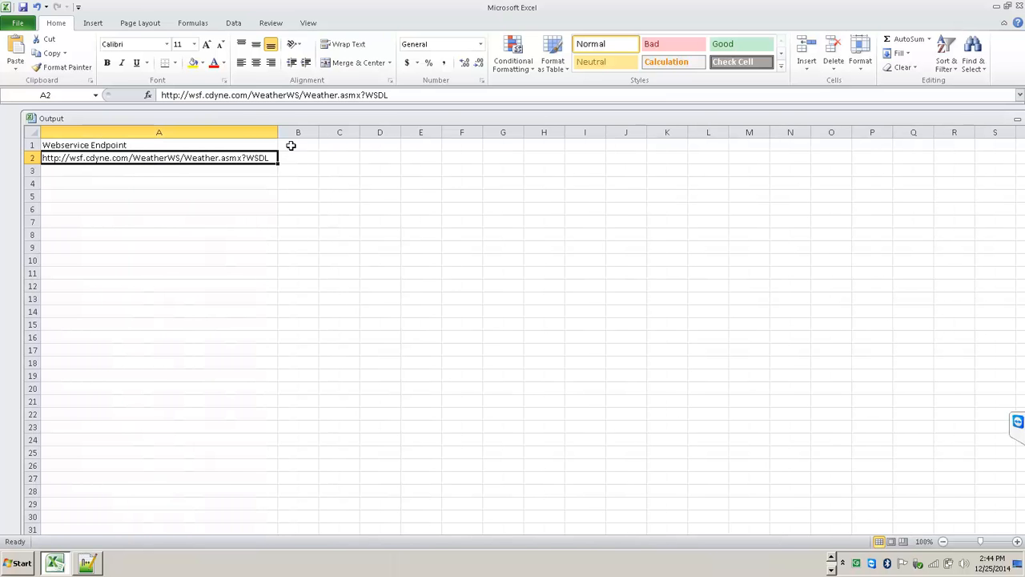
- Add a "Status" heading in B1 and enter "Pass" in B2 for the Weather endpoint
{"action": "left_click", "coordinate": [290, 145]}
{"action": "type", "text": "Status"}
{"action": "left_click", "coordinate": [344, 207]}
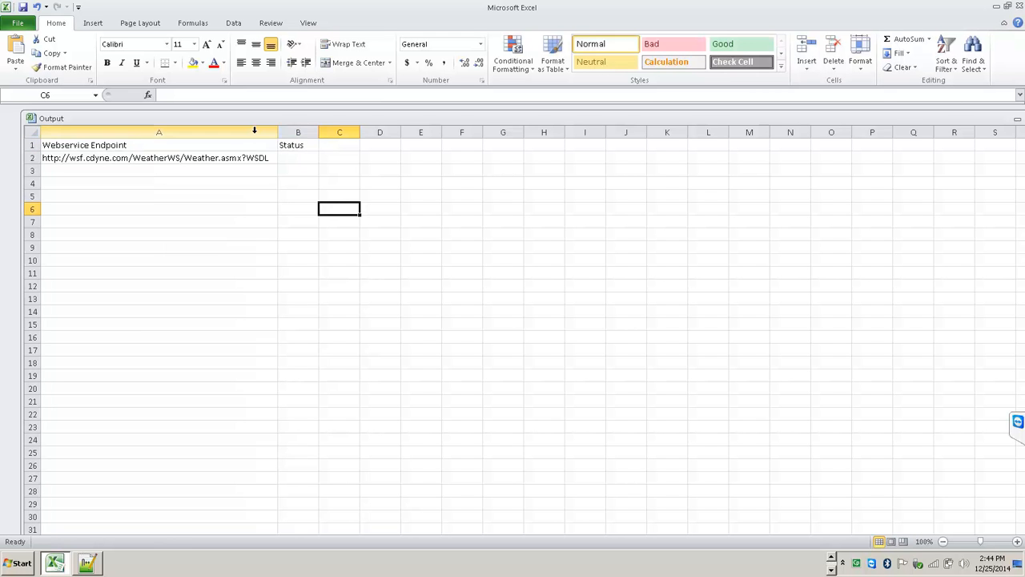
{"action": "left_click", "coordinate": [299, 145]}
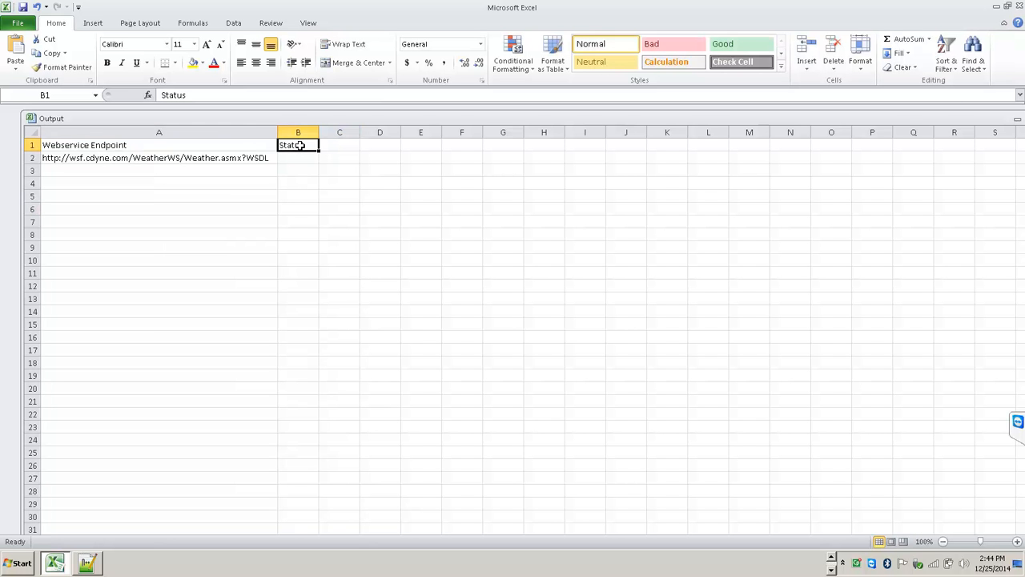
{"action": "left_click", "coordinate": [298, 156]}
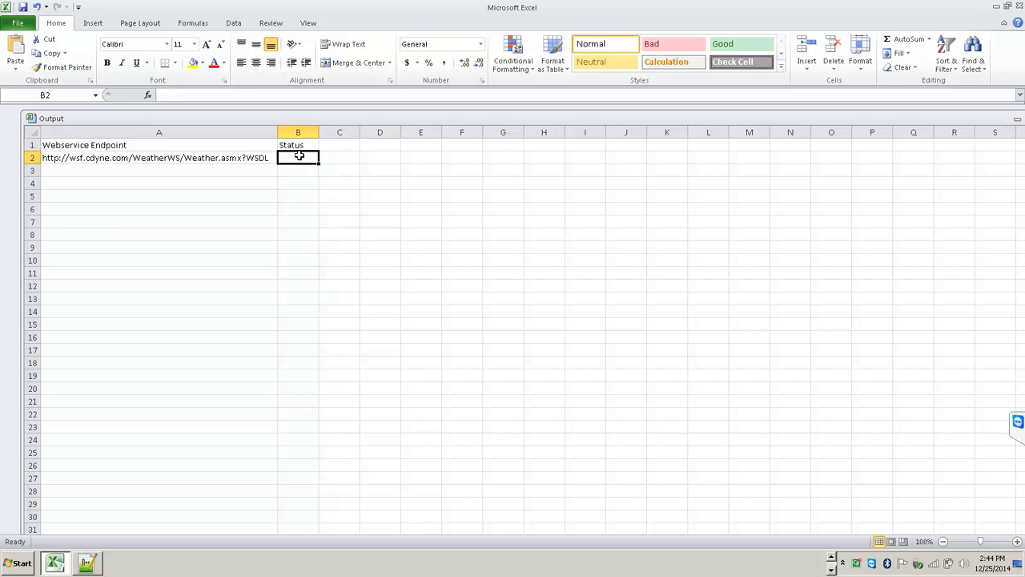
{"action": "type", "text": "Pass"}
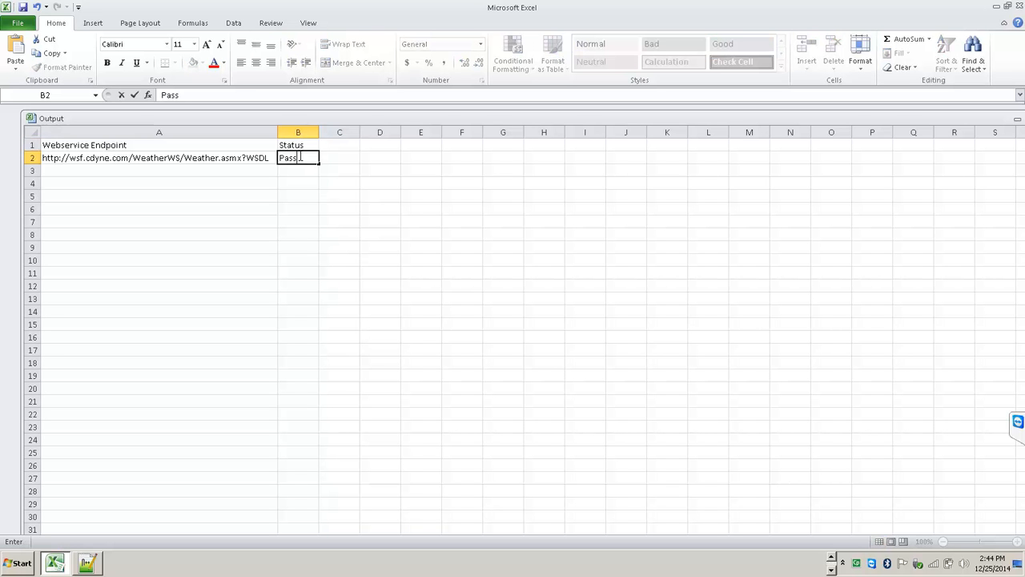
- Copy the JDispatcherService WSDL address from the Directory of Public SOAP Web Services in Firefox into A3 of the Output workbook
{"action": "left_click", "coordinate": [242, 166]}
{"action": "key", "text": "alt+Tab"}
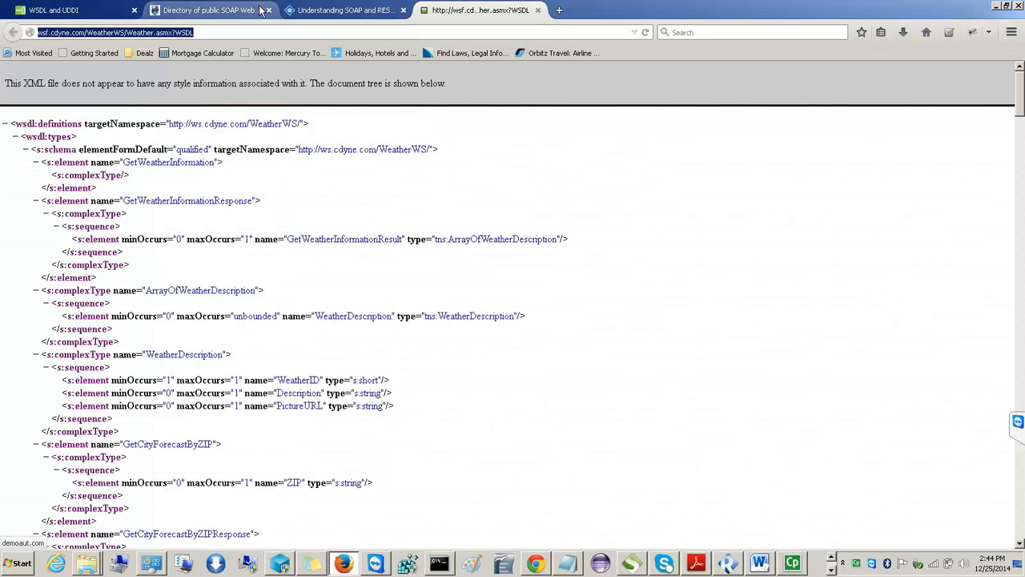
{"action": "left_click", "coordinate": [336, 12]}
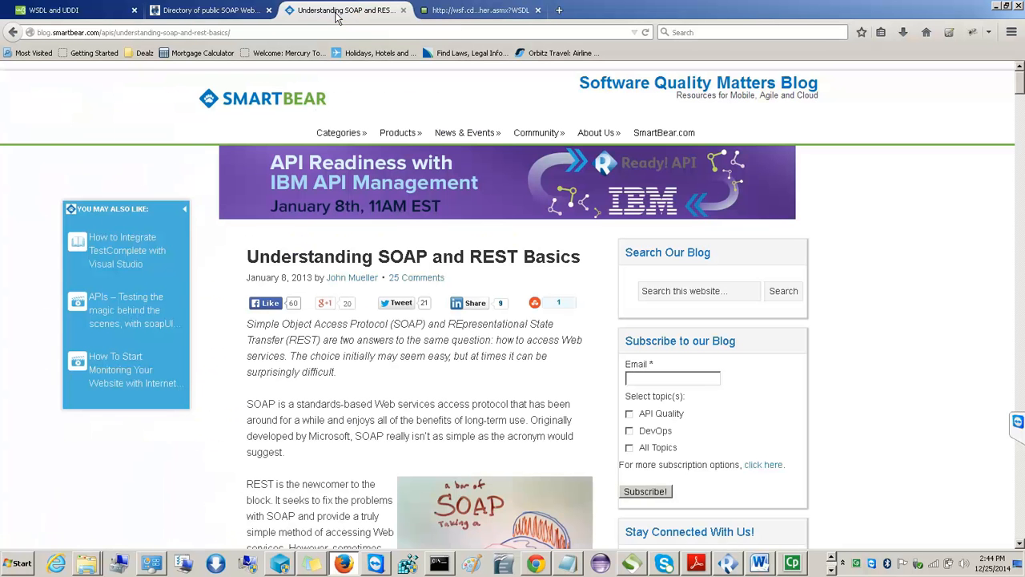
{"action": "left_click", "coordinate": [224, 13]}
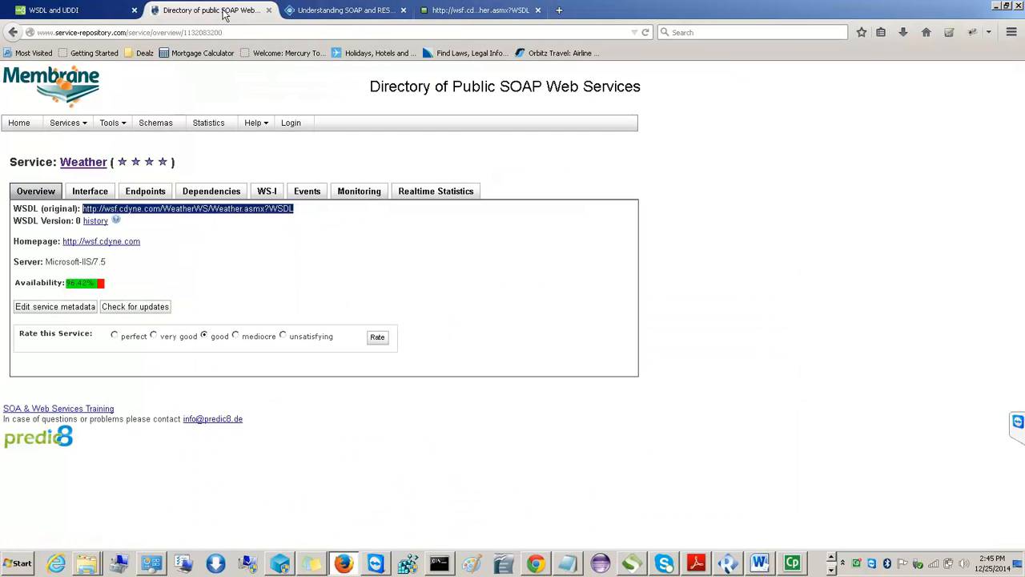
{"action": "left_click", "coordinate": [12, 34]}
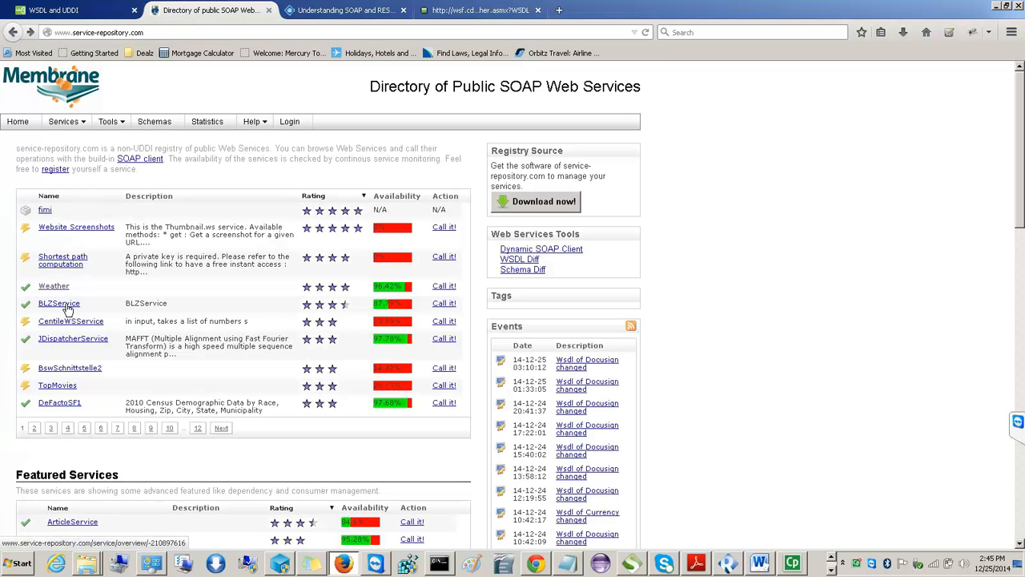
{"action": "left_click", "coordinate": [65, 342]}
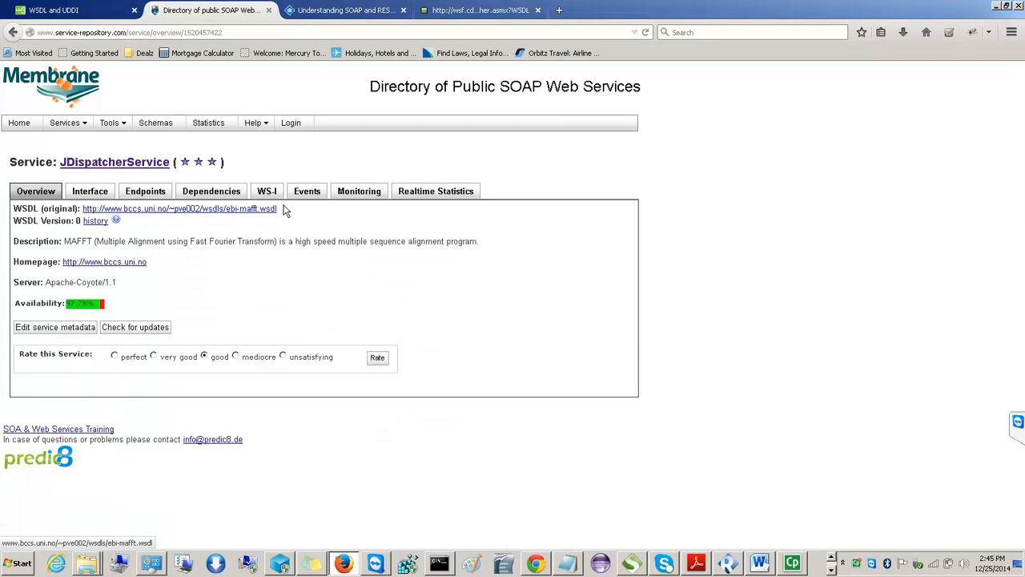
{"action": "left_click_drag", "start_coordinate": [280, 209], "coordinate": [117, 209]}
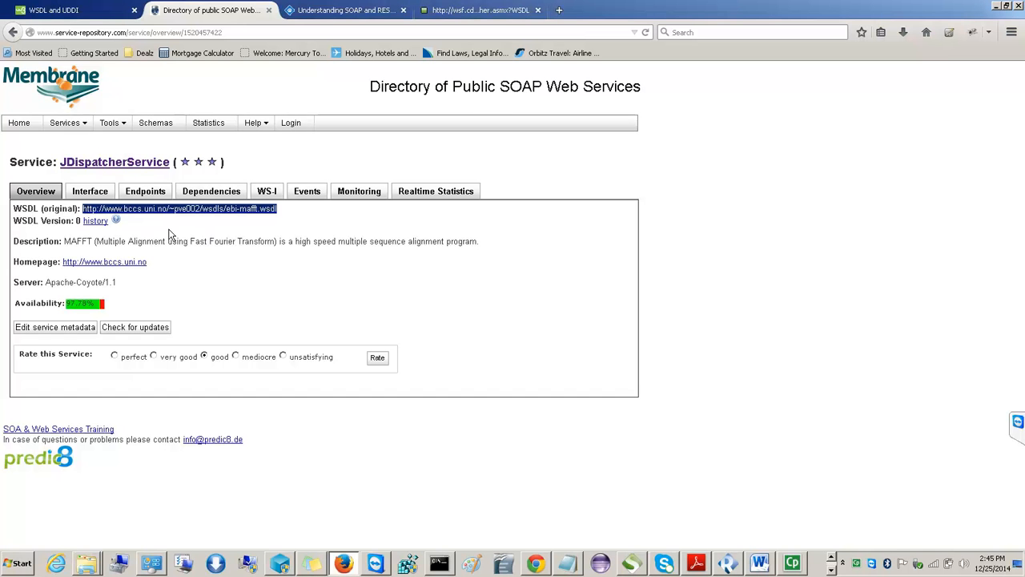
{"action": "key", "text": "alt+Tab"}
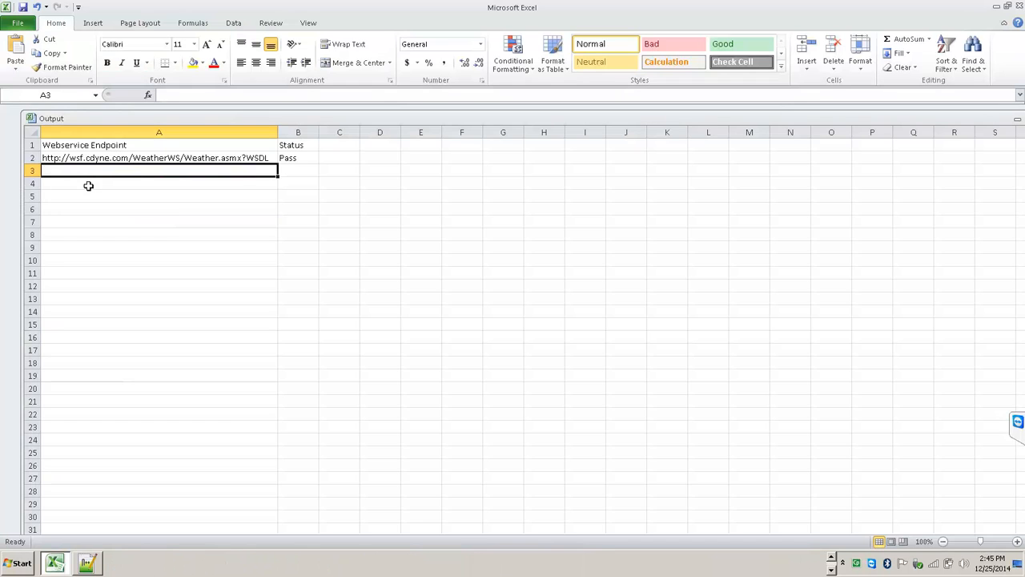
{"action": "type", "text": "http://www.bccs.uni.no/~pve002/wsdls/ebi-mafft.wsdl"}
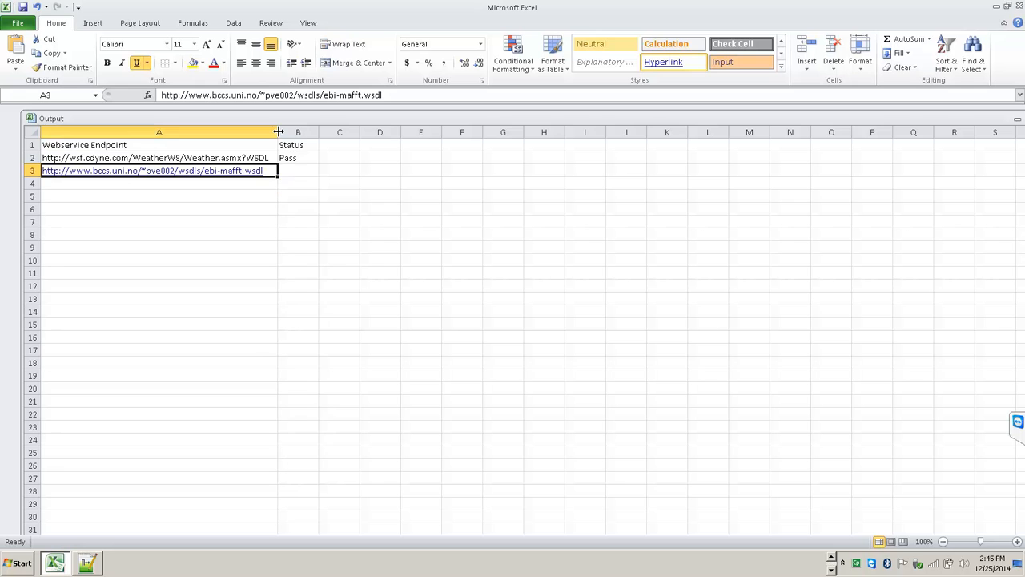
- Enter "Fail" in B3 as the status of the JDispatcherService endpoint
{"action": "left_click", "coordinate": [300, 171]}
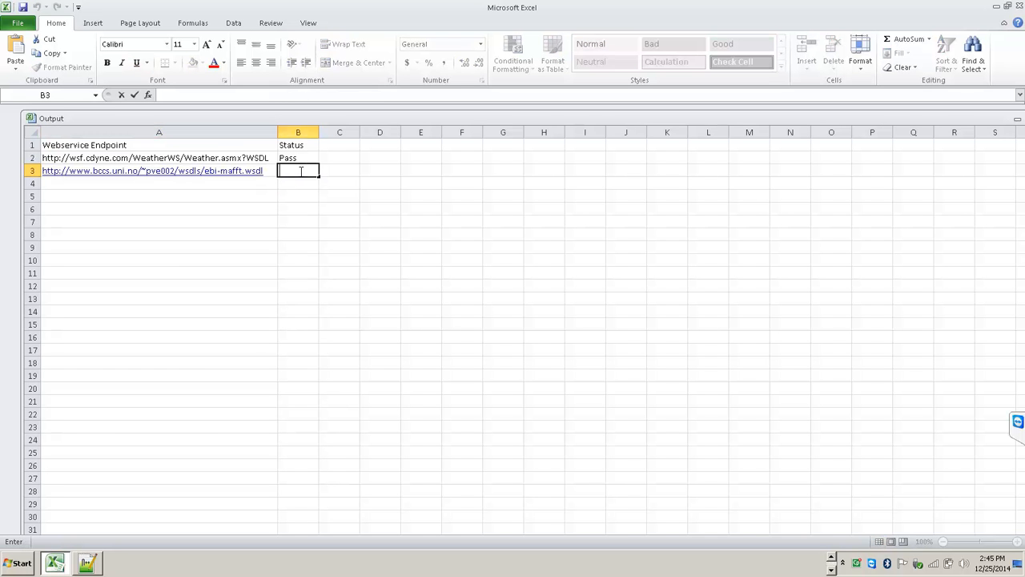
{"action": "type", "text": "Fi"}
{"action": "type", "text": "ail"}
{"action": "left_click", "coordinate": [224, 245]}
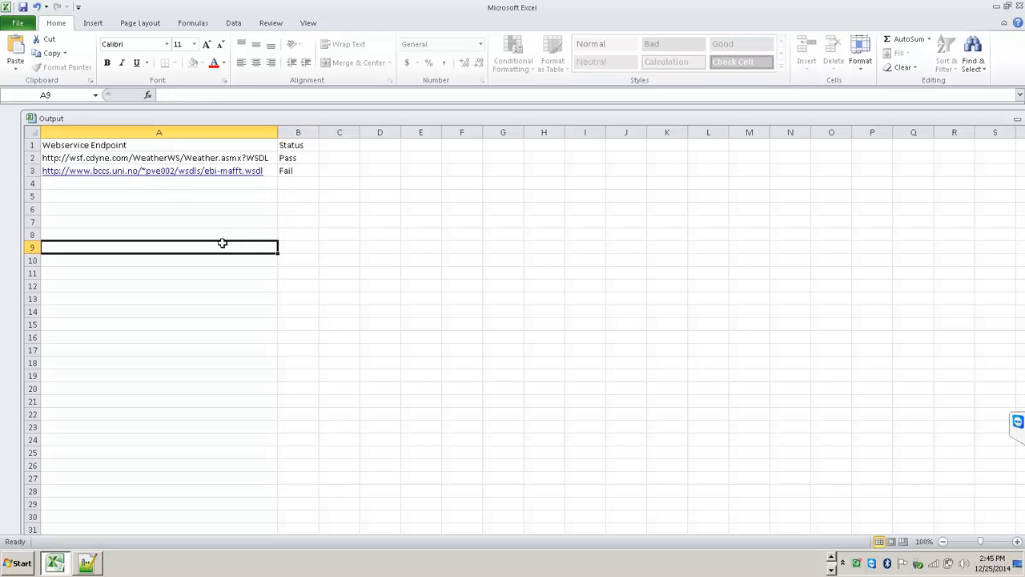
- Apply the Good cell style to the whole header row 1
{"action": "left_click", "coordinate": [29, 145]}
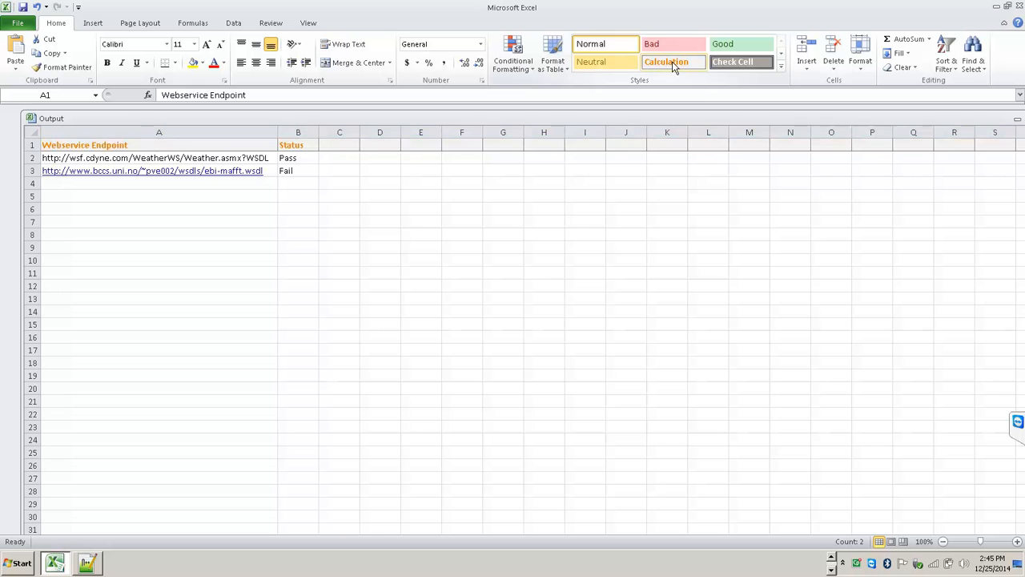
{"action": "left_click", "coordinate": [737, 57]}
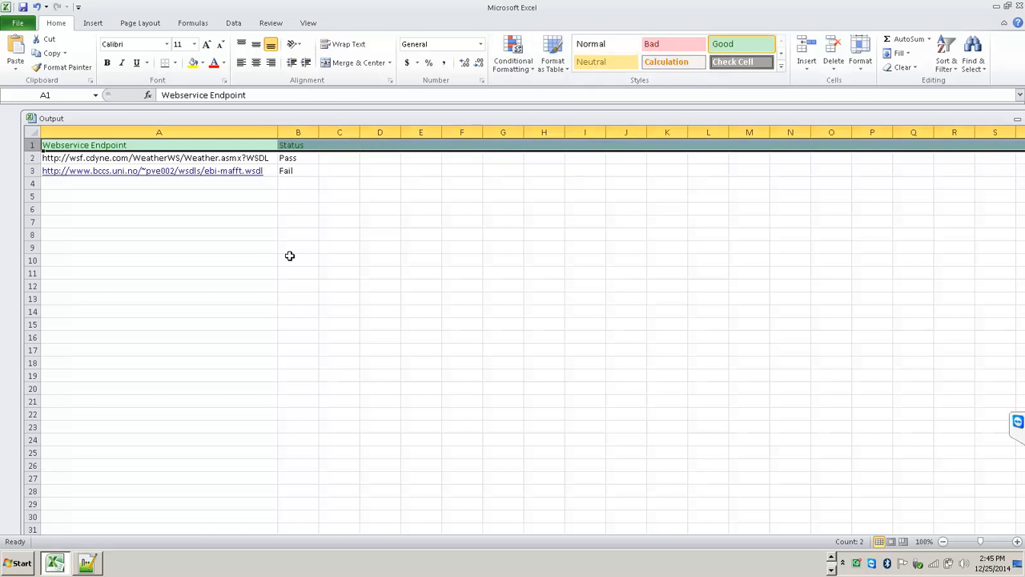
{"action": "left_click", "coordinate": [211, 245]}
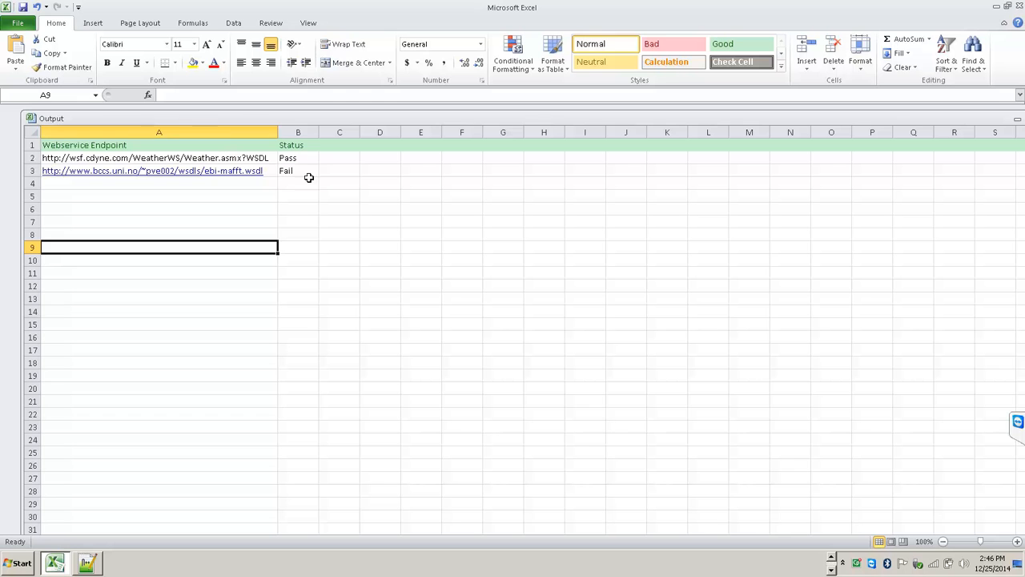
{"action": "left_click", "coordinate": [335, 155]}
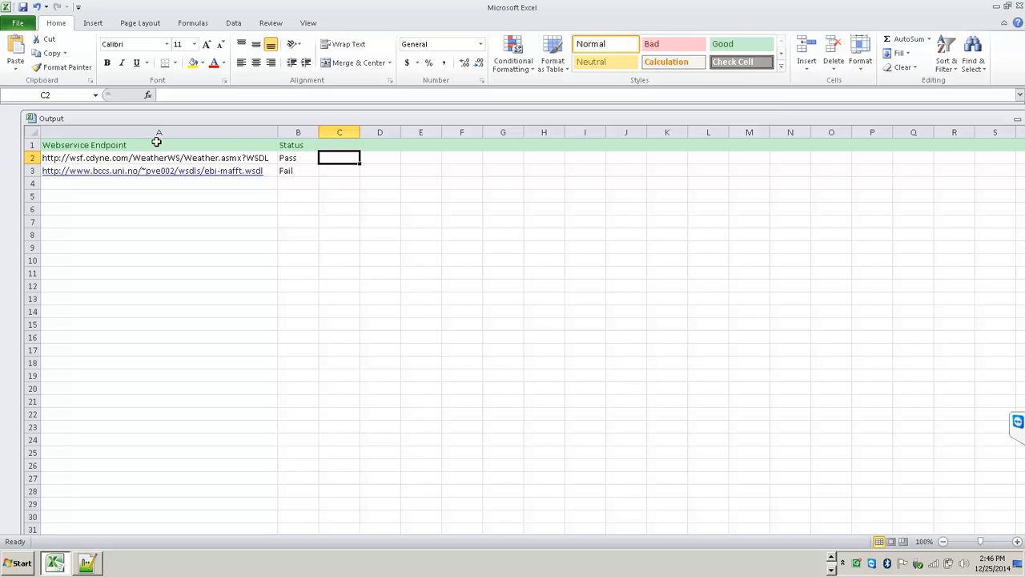
{"action": "left_click", "coordinate": [294, 158]}
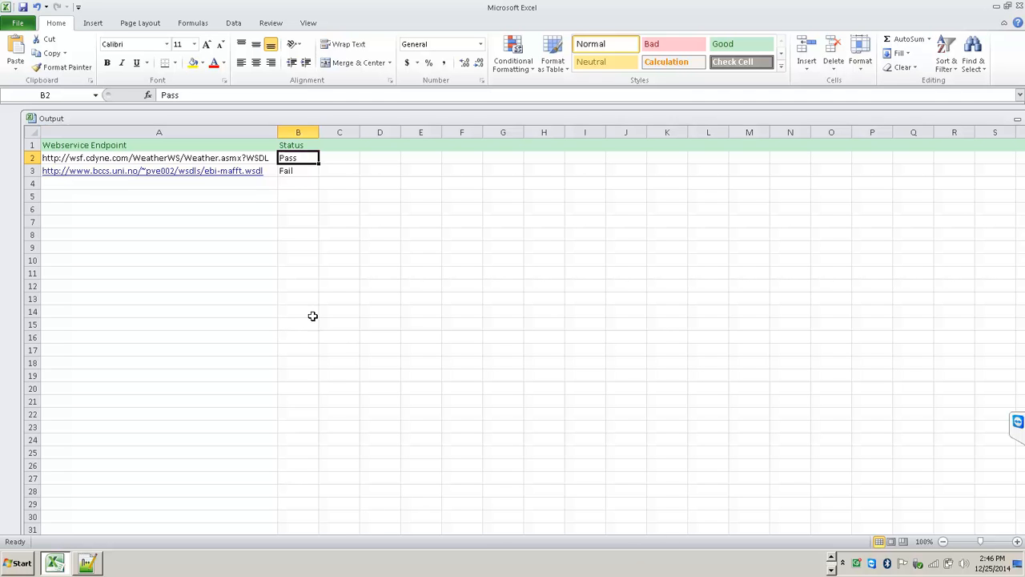
{"action": "left_click", "coordinate": [389, 302]}
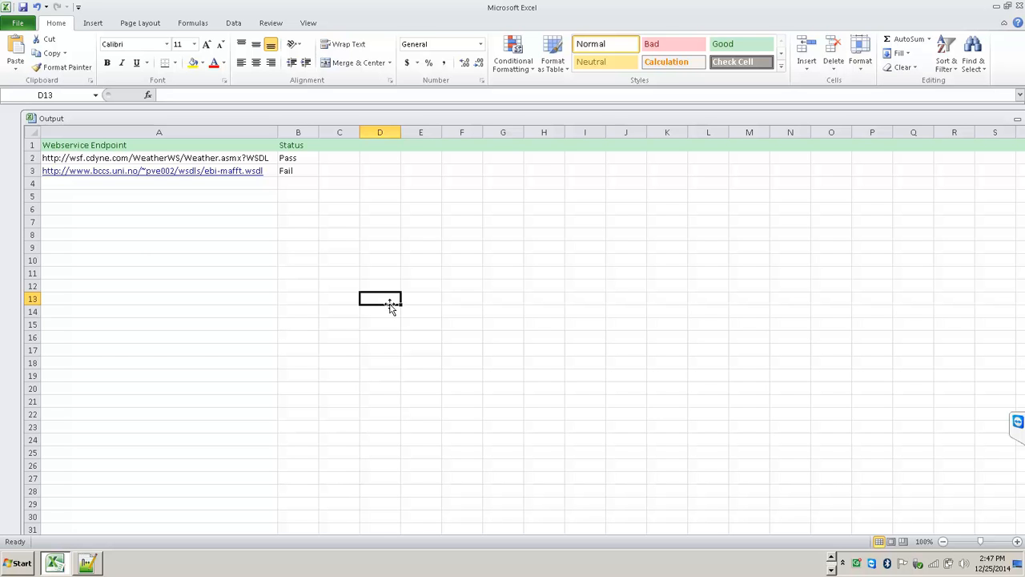
- Switch to SoapUI and re-enter 27707 as the ZIP value in Request 1 of GetCityForecastByZIP, without the question mark placeholder
{"action": "key", "text": "alt+Tab"}
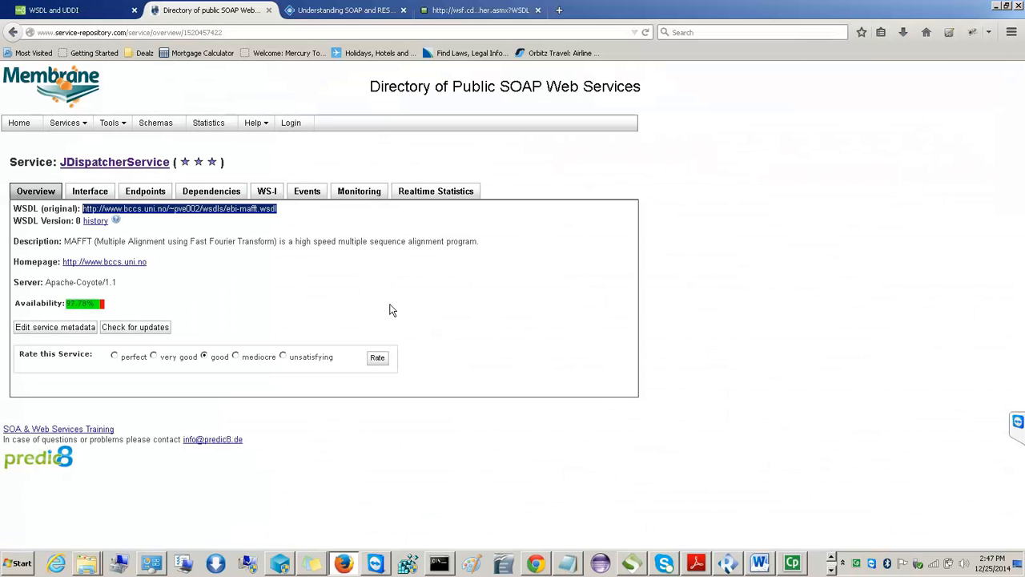
{"action": "key", "text": "alt+Tab"}
{"action": "key", "text": "alt+Tab"}
{"action": "key", "text": "alt+Tab"}
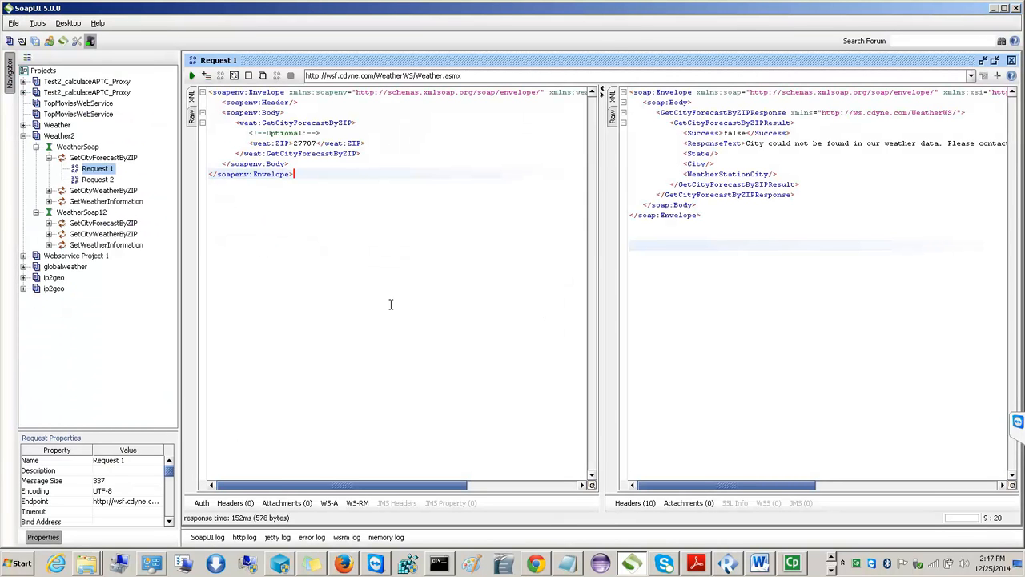
{"action": "double_click", "coordinate": [306, 143]}
{"action": "type", "text": "?"}
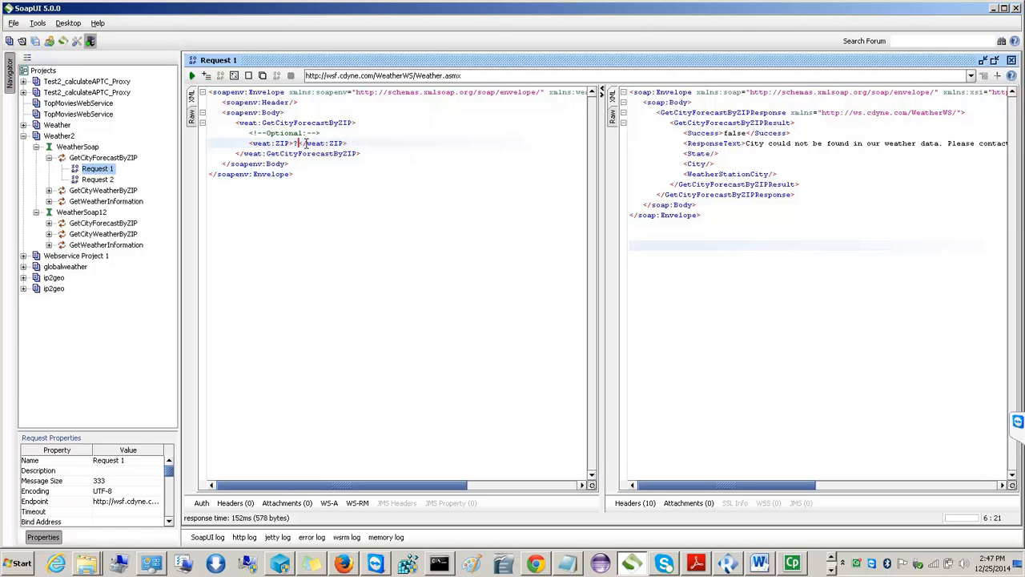
{"action": "type", "text": "27707"}
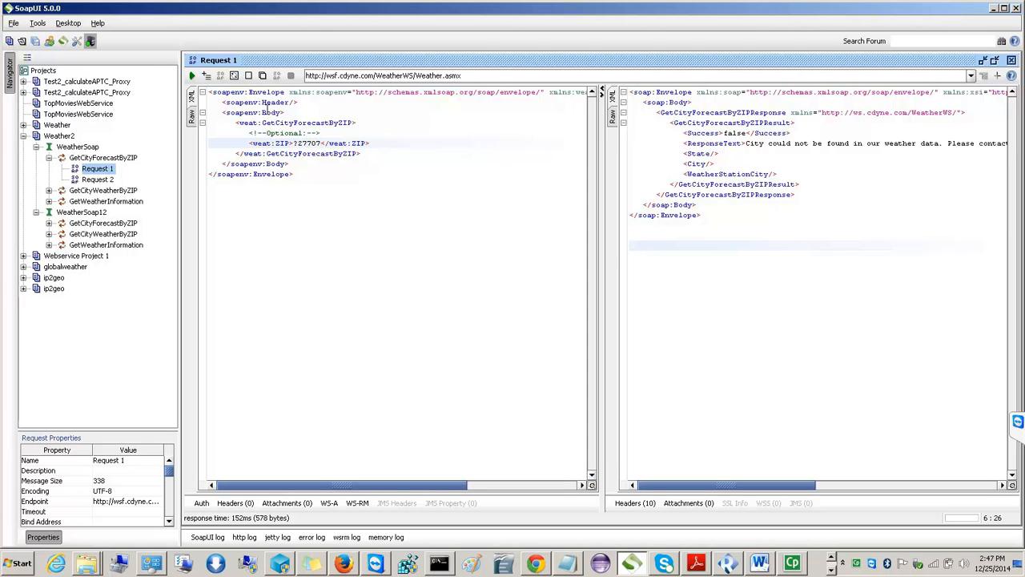
{"action": "left_click", "coordinate": [298, 142]}
{"action": "key", "text": "BackSpace"}
- Save the Weather2 project to the Documents folder as Weather2-soapui-project.xml
{"action": "key", "text": "ctrl+s"}
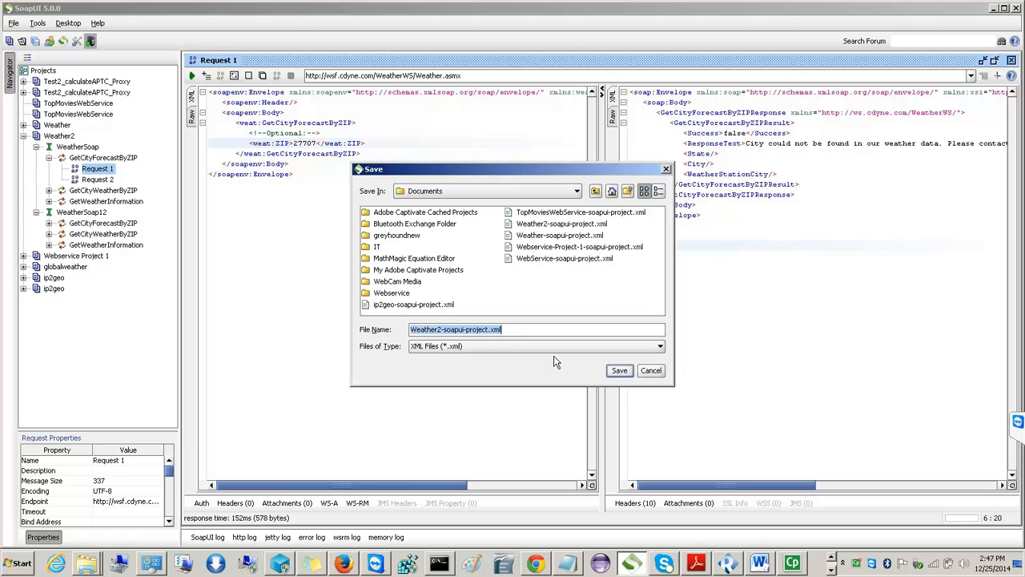
{"action": "left_click", "coordinate": [614, 373]}
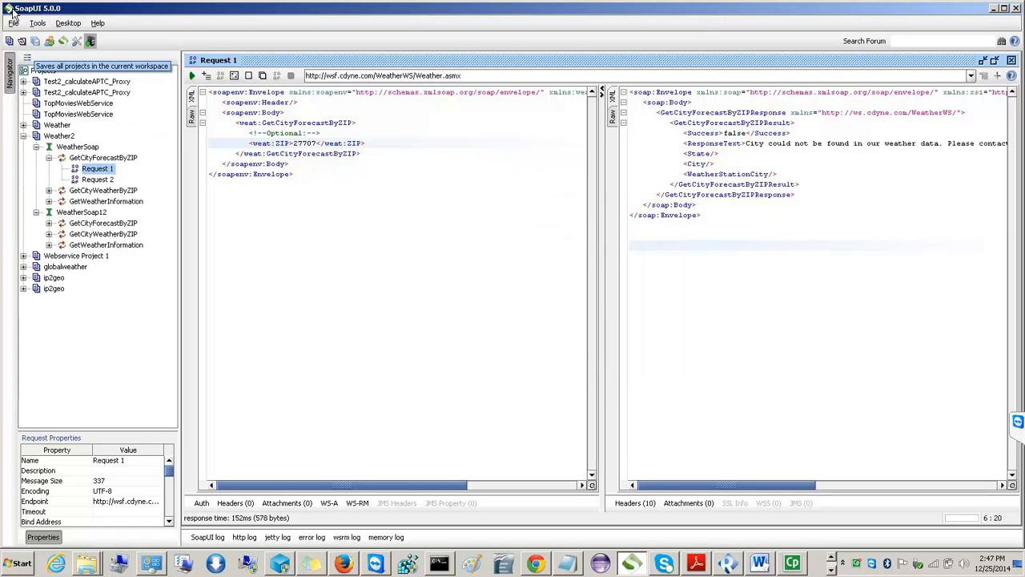
{"action": "left_click", "coordinate": [358, 325]}
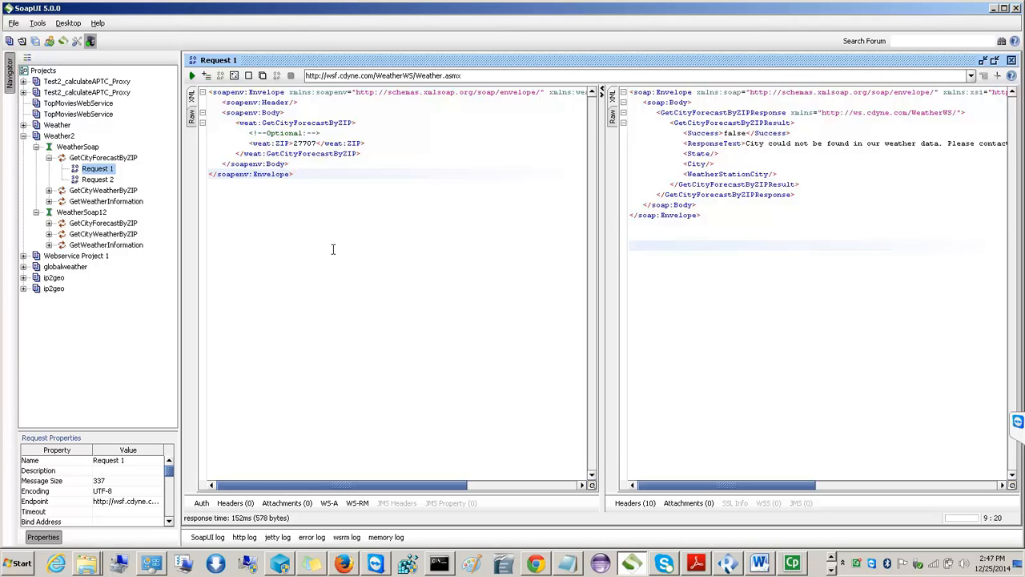
{"action": "left_click", "coordinate": [13, 24]}
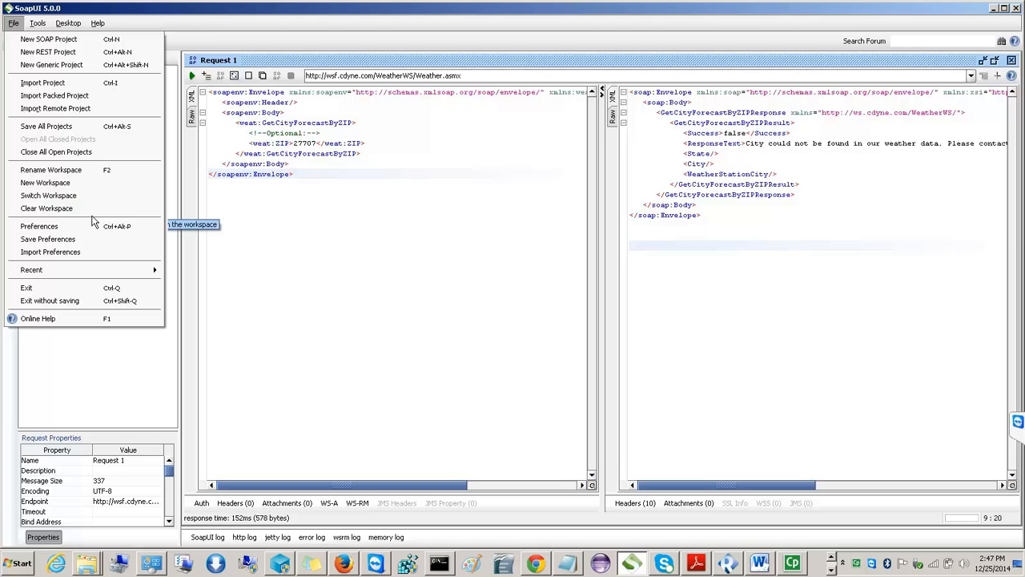
{"action": "double_click", "coordinate": [298, 147]}
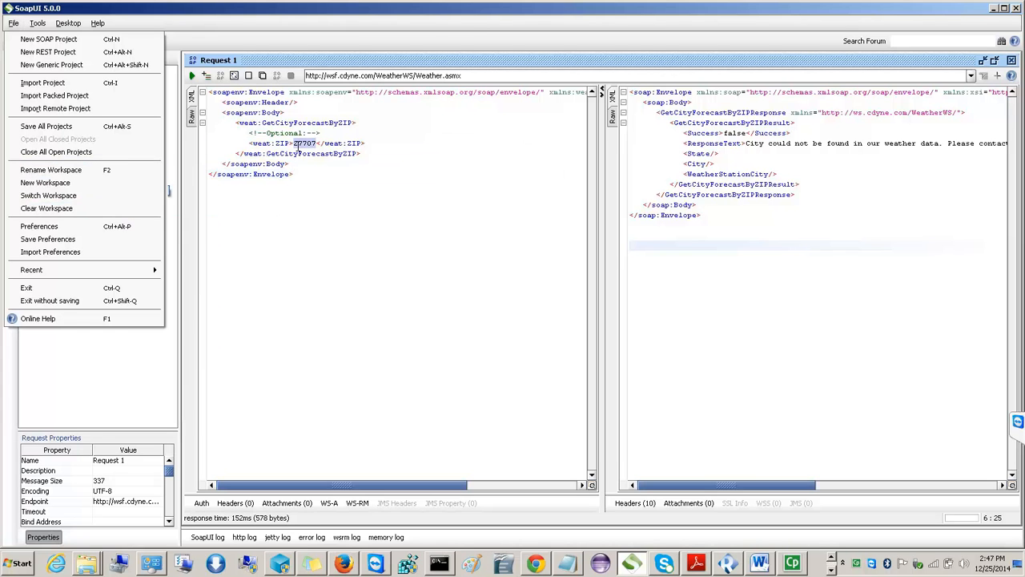
{"action": "right_click", "coordinate": [298, 148]}
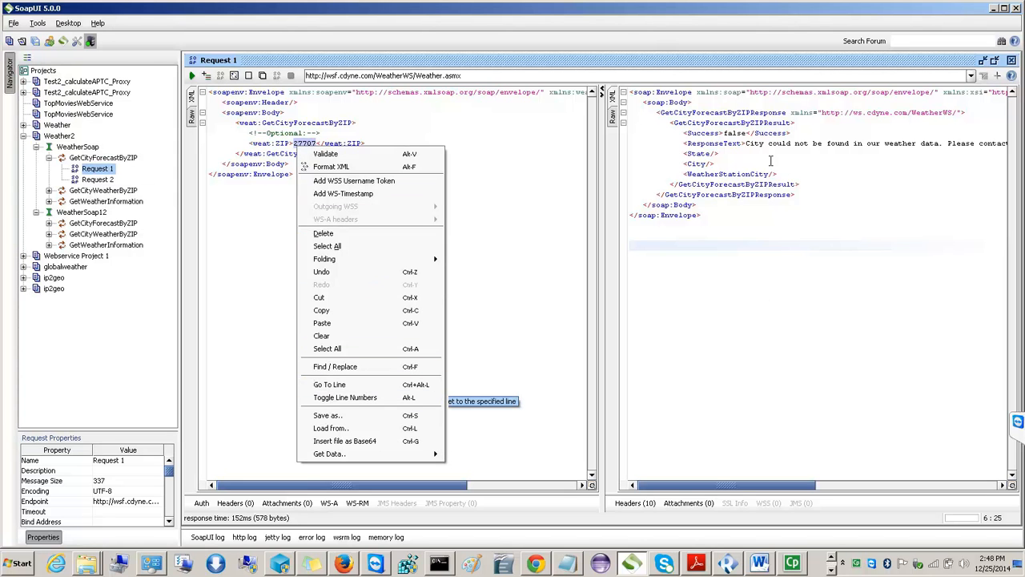
{"action": "double_click", "coordinate": [733, 133]}
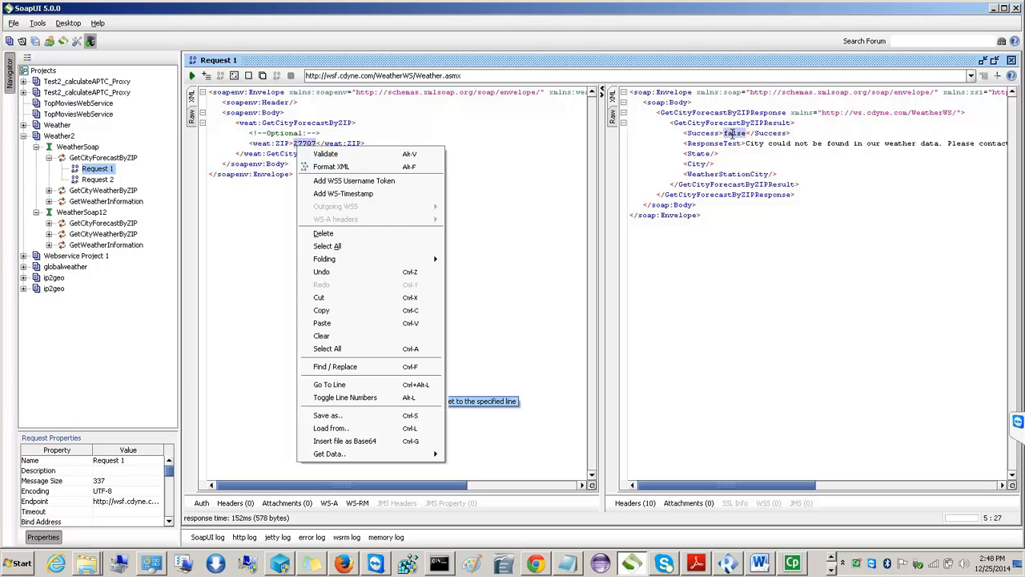
{"action": "right_click", "coordinate": [732, 134]}
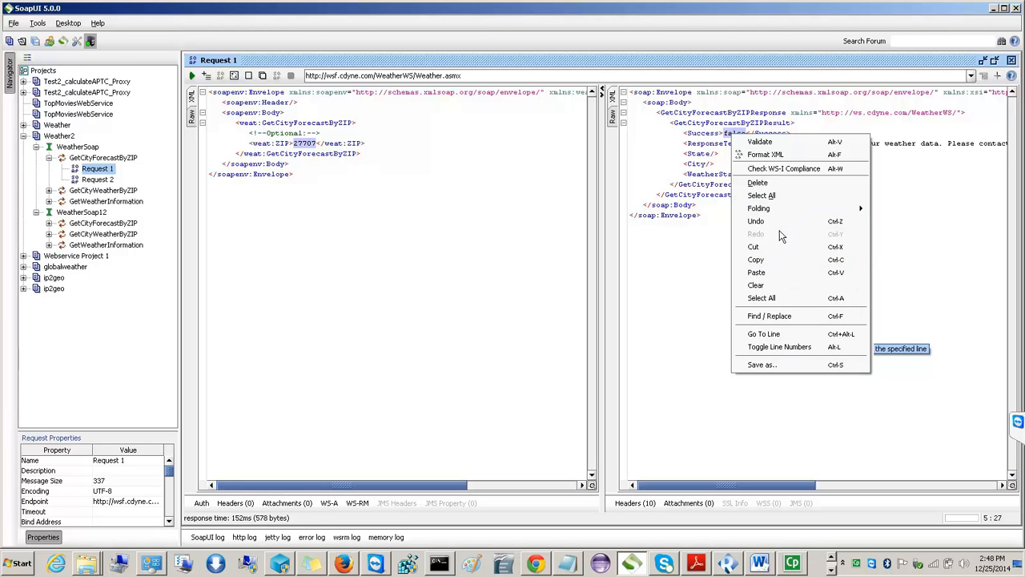
{"action": "mouse_move", "coordinate": [768, 210]}
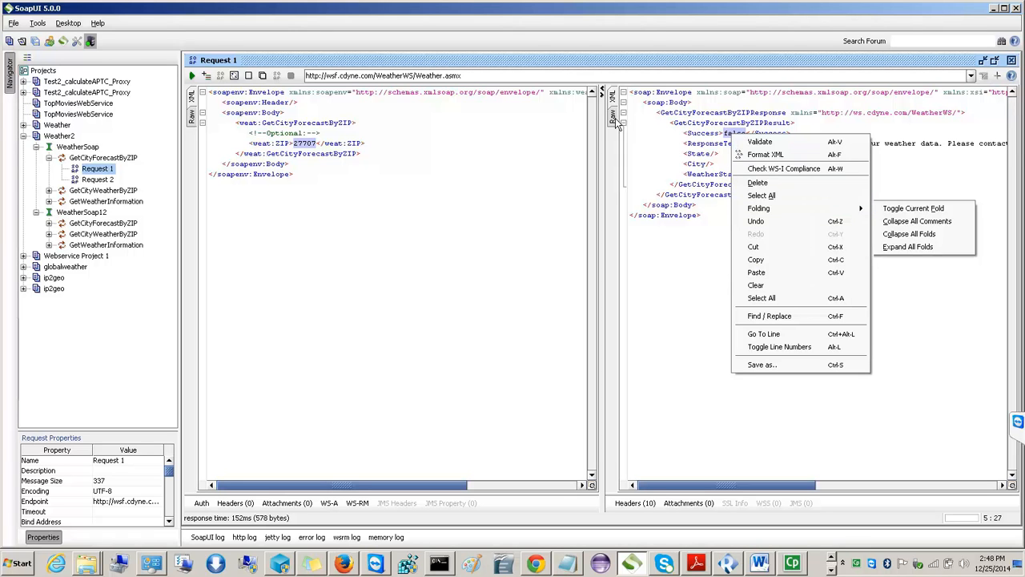
{"action": "double_click", "coordinate": [302, 144]}
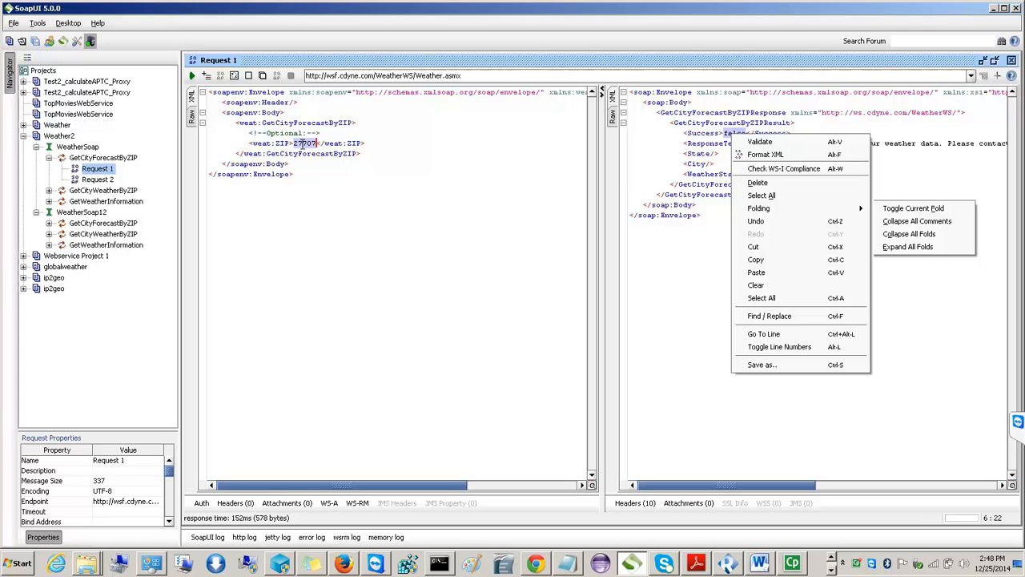
{"action": "left_click", "coordinate": [37, 24]}
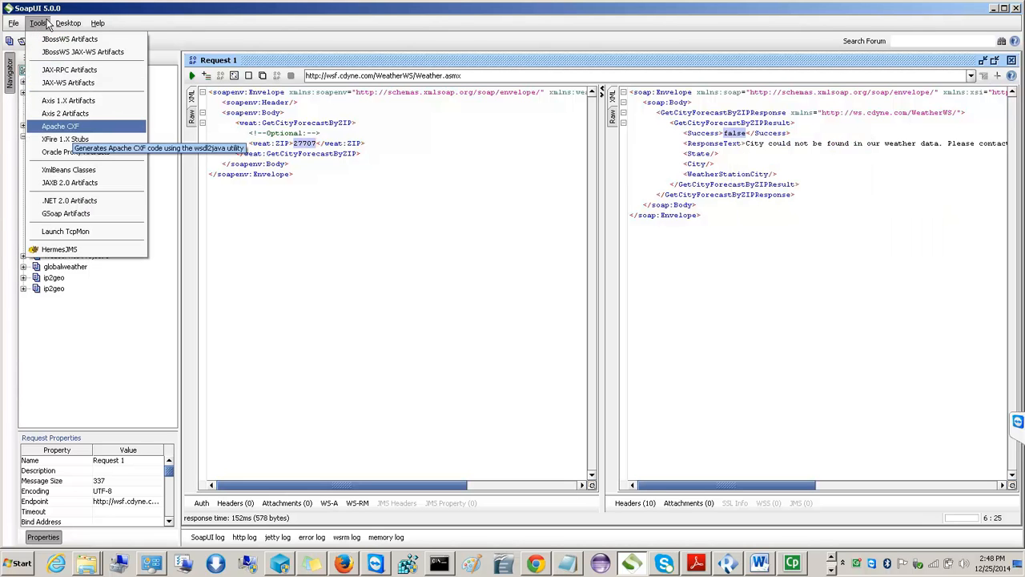
{"action": "mouse_move", "coordinate": [13, 25]}
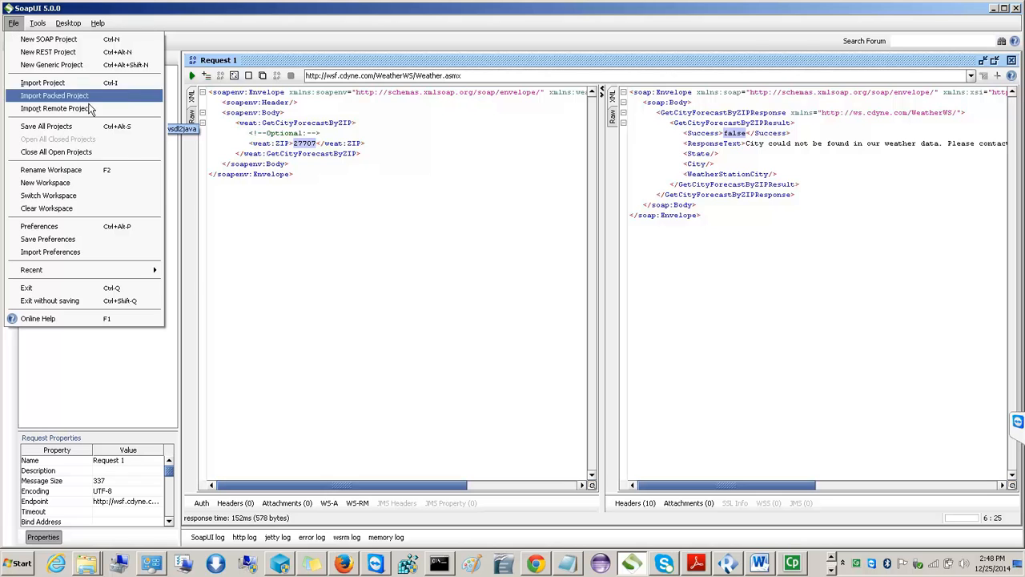
{"action": "left_click", "coordinate": [376, 281]}
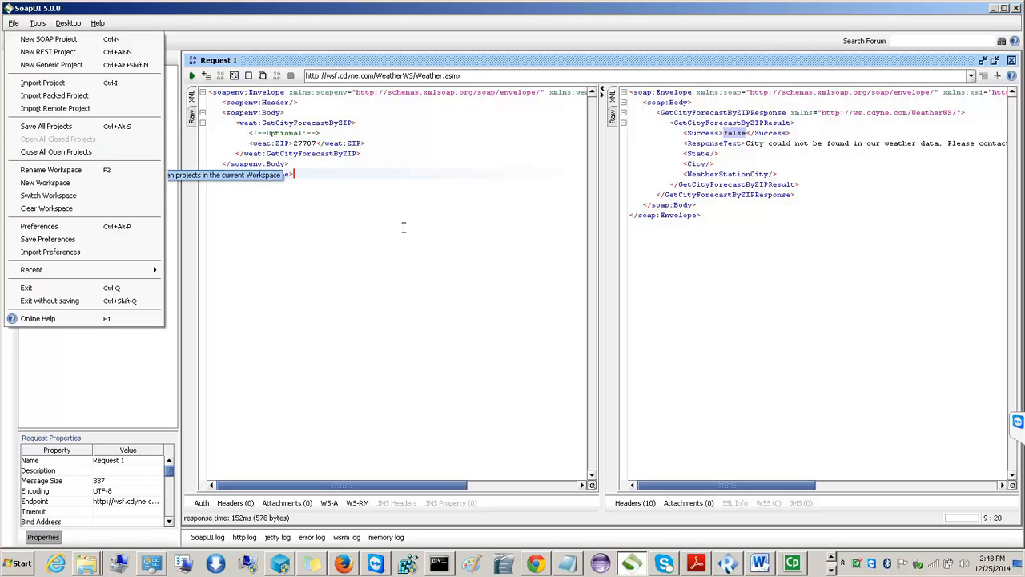
- Switch to the WEbServices notes document in Word and read the section on importing and exporting the soap projects
{"action": "key", "text": "alt+Tab"}
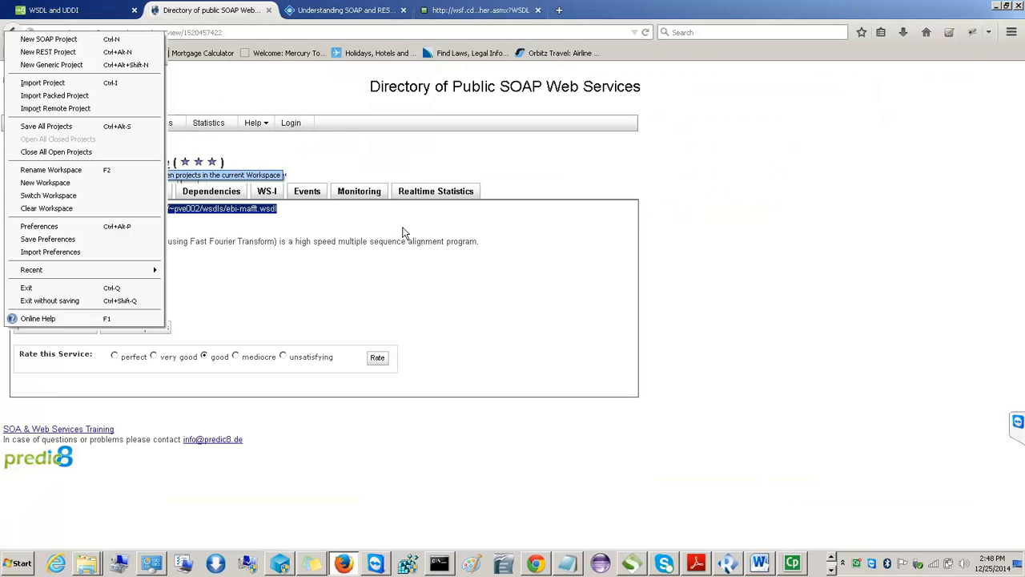
{"action": "key", "text": "alt+Tab"}
{"action": "key", "text": "alt+Tab"}
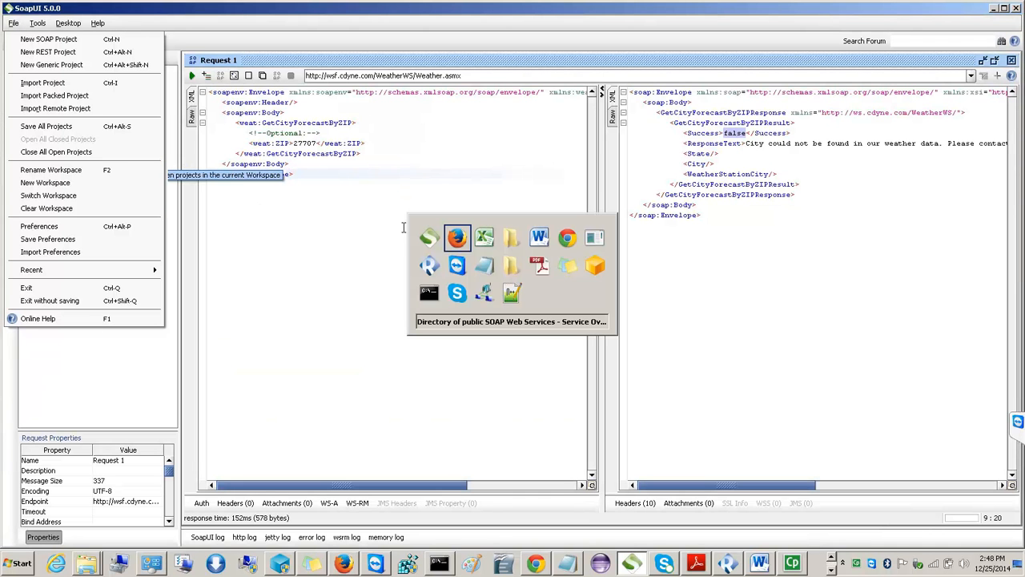
{"action": "key", "text": "alt+Tab"}
{"action": "key", "text": "alt+Tab"}
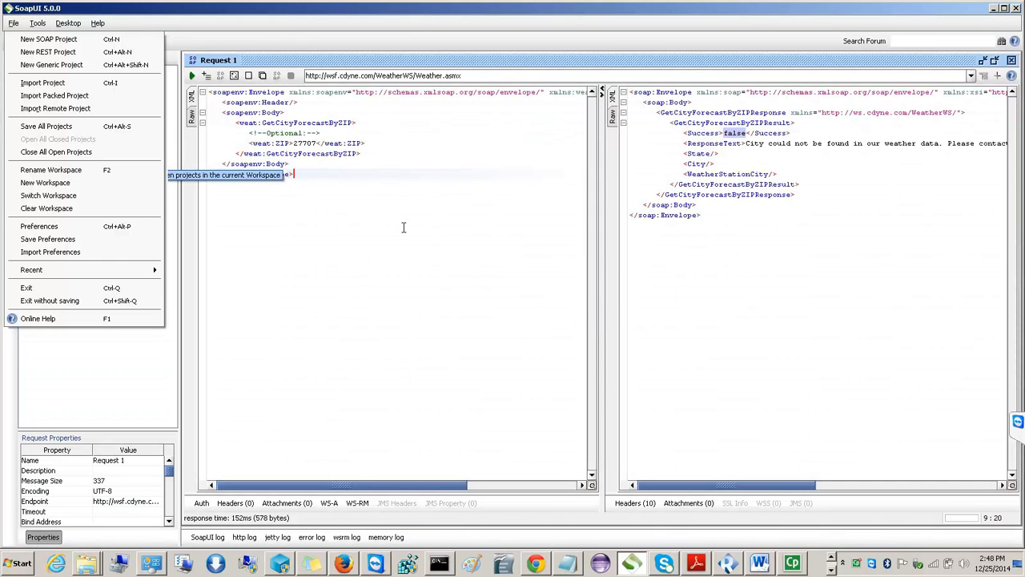
{"action": "key", "text": "alt+Tab"}
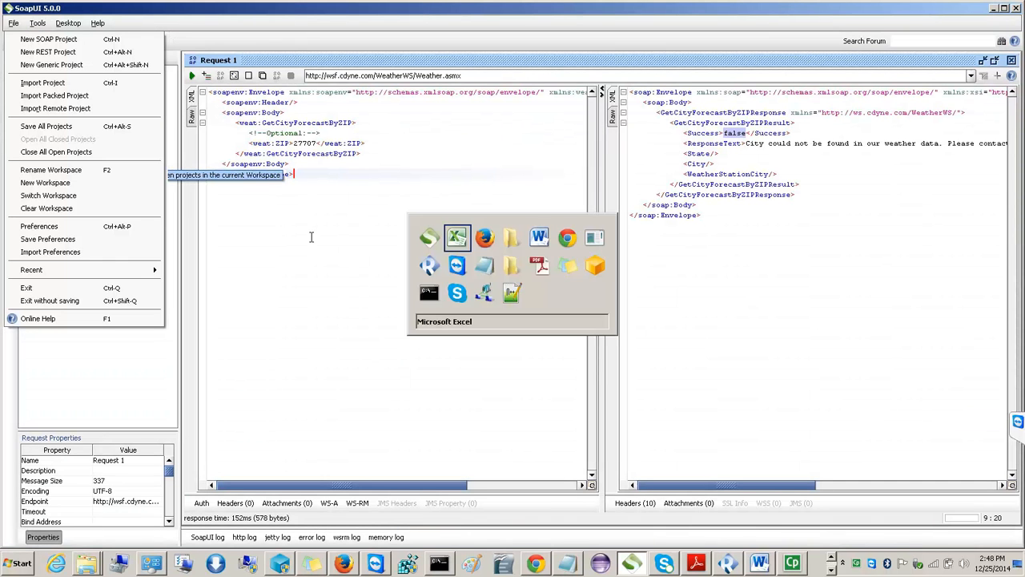
{"action": "key", "text": "alt+Tab"}
{"action": "key", "text": "alt+Tab"}
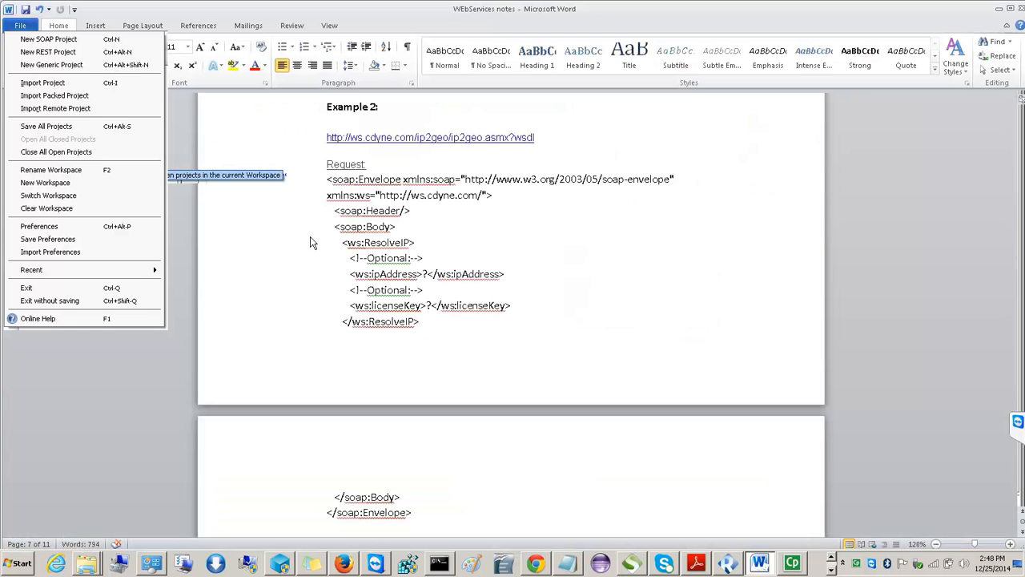
{"action": "scroll", "coordinate": [423, 274], "scroll_direction": "down", "scroll_amount": 8}
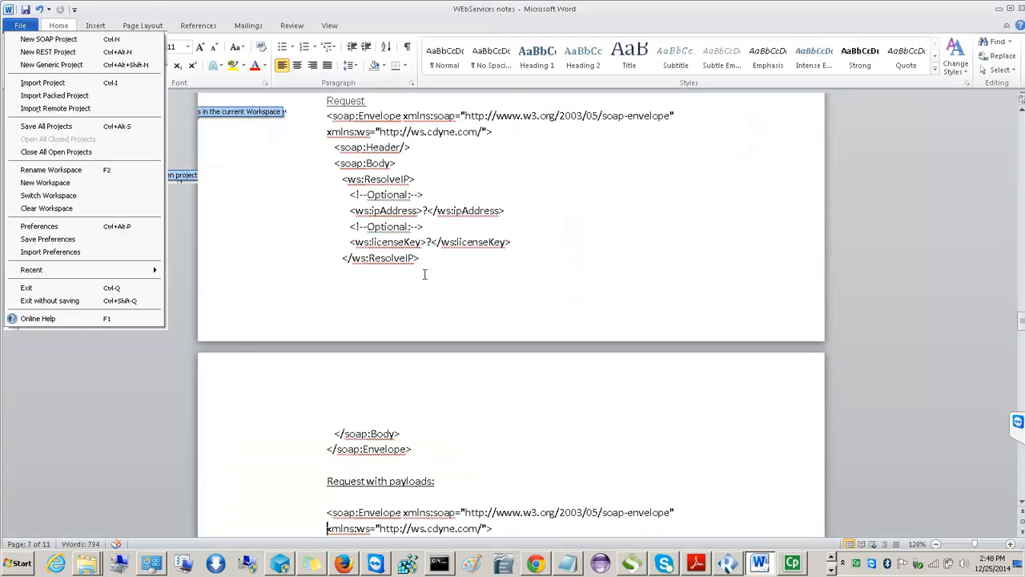
{"action": "scroll", "coordinate": [423, 274], "scroll_direction": "down", "scroll_amount": 15}
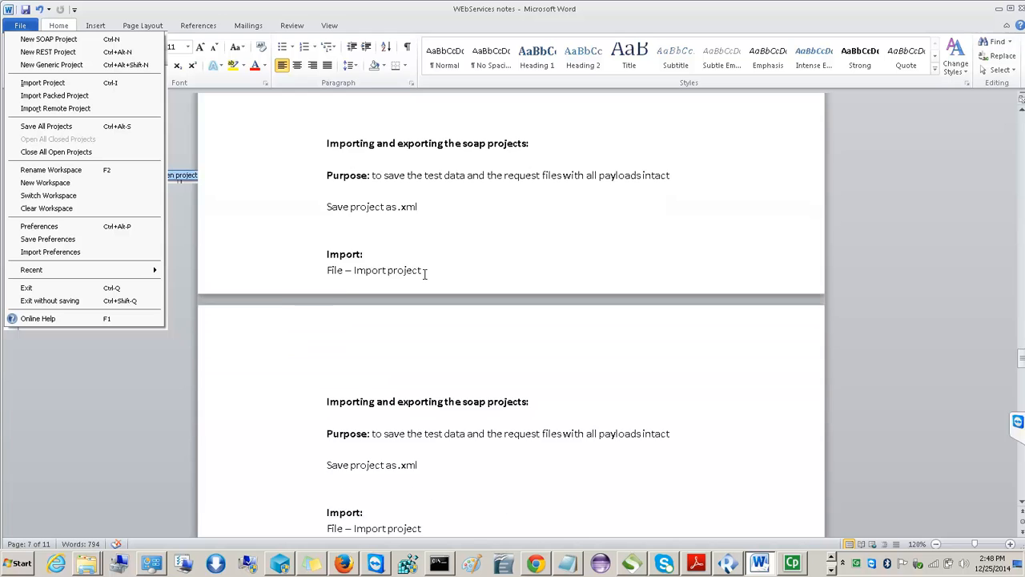
{"action": "key", "text": "Up"}
{"action": "key", "text": "Up"}
{"action": "key", "text": "Up"}
{"action": "key", "text": "Up"}
{"action": "key", "text": "Up"}
{"action": "key", "text": "Up"}
{"action": "key", "text": "Up"}
{"action": "key", "text": "Up"}
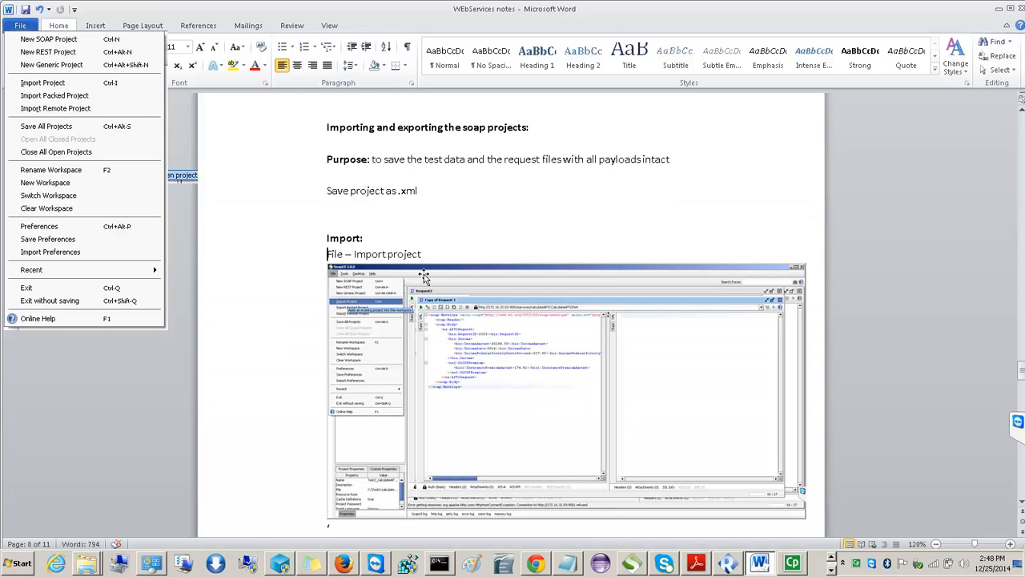
{"action": "key", "text": "Up"}
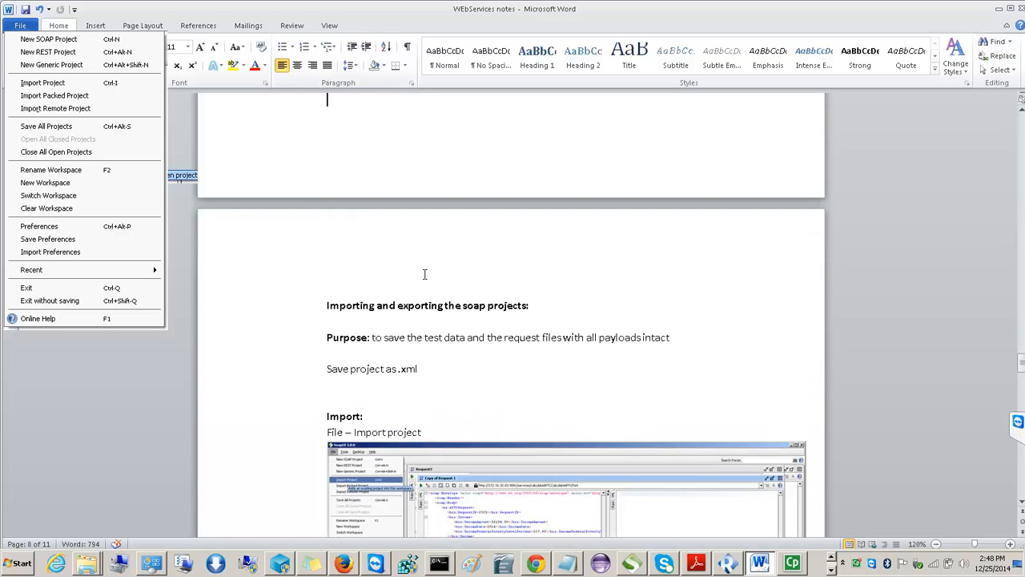
{"action": "key", "text": "Down"}
{"action": "key", "text": "Down"}
{"action": "key", "text": "Down"}
{"action": "key", "text": "Down"}
{"action": "left_click", "coordinate": [446, 362]}
- Switch back to SoapUI, shrink and move its window, and maximize it again to clear the stuck File menu overlay
{"action": "key", "text": "alt+Tab"}
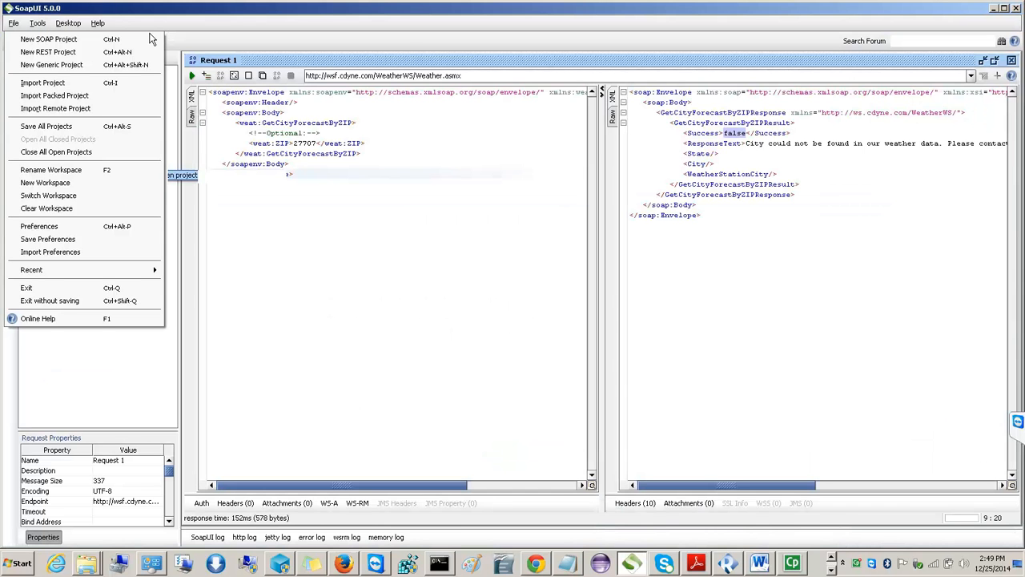
{"action": "double_click", "coordinate": [267, 9]}
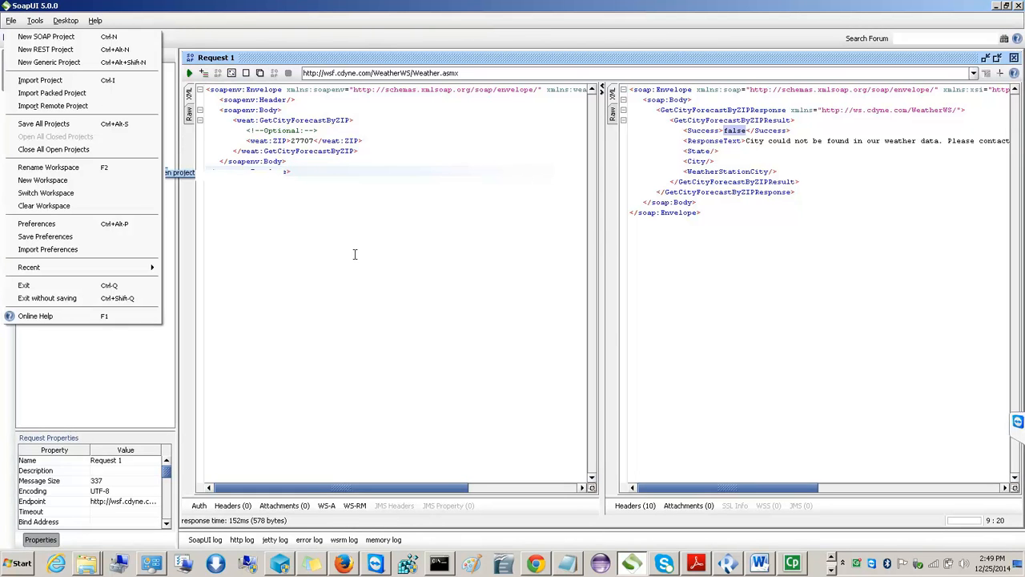
{"action": "key", "text": "alt+Tab"}
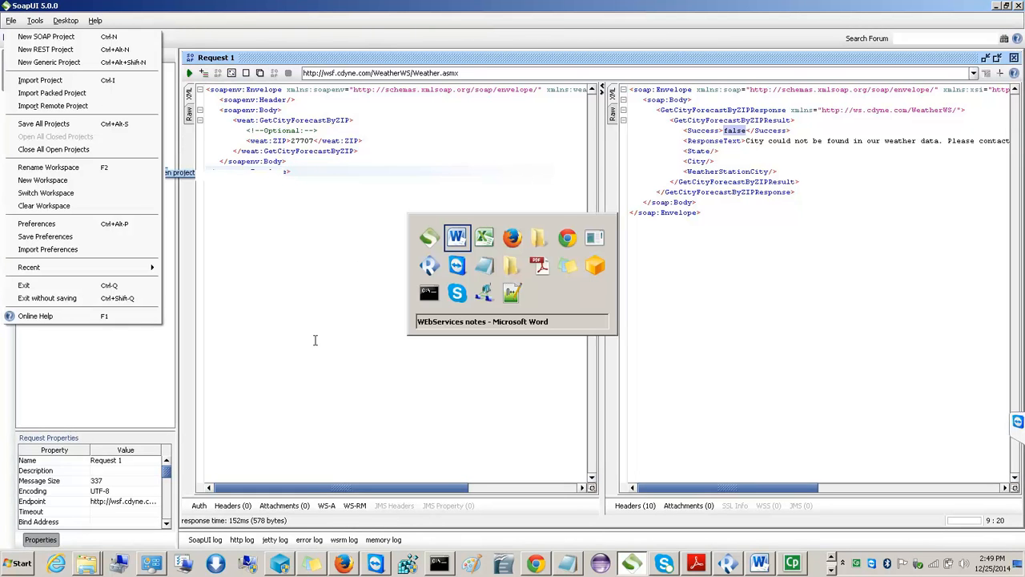
{"action": "key", "text": "alt+Tab"}
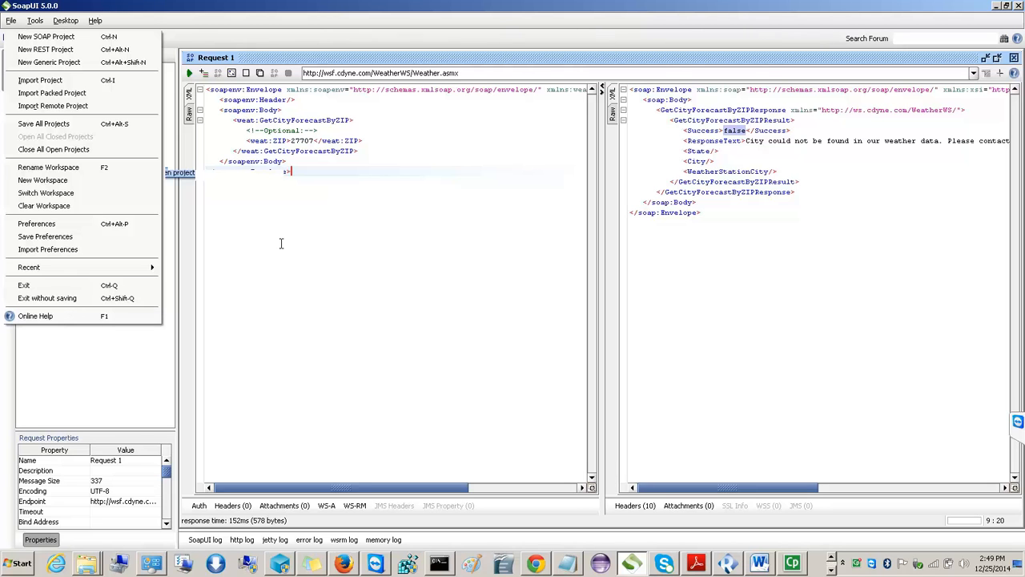
{"action": "key", "text": "ctrl+Home"}
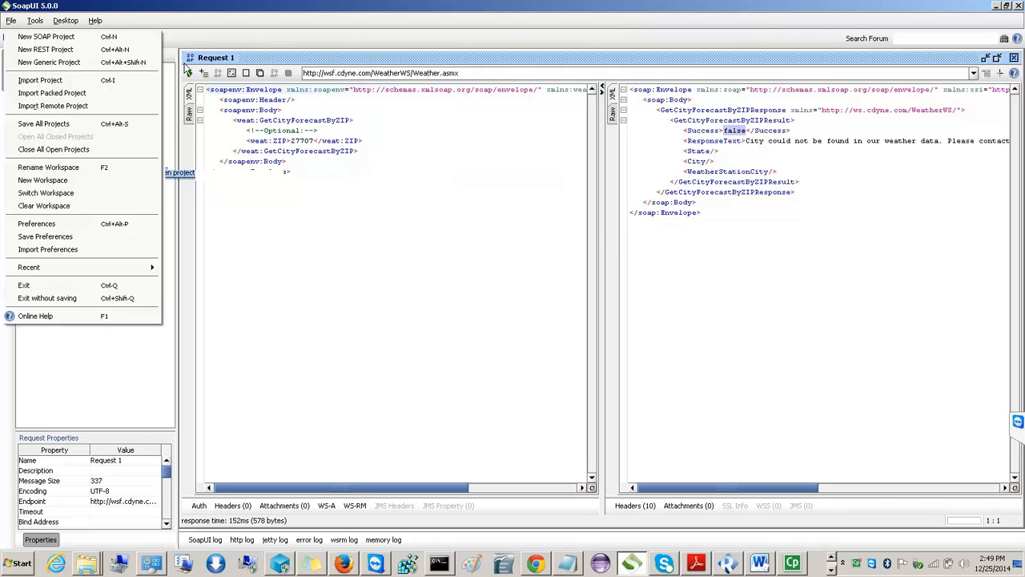
{"action": "key", "text": "alt+Tab"}
{"action": "key", "text": "alt+Tab"}
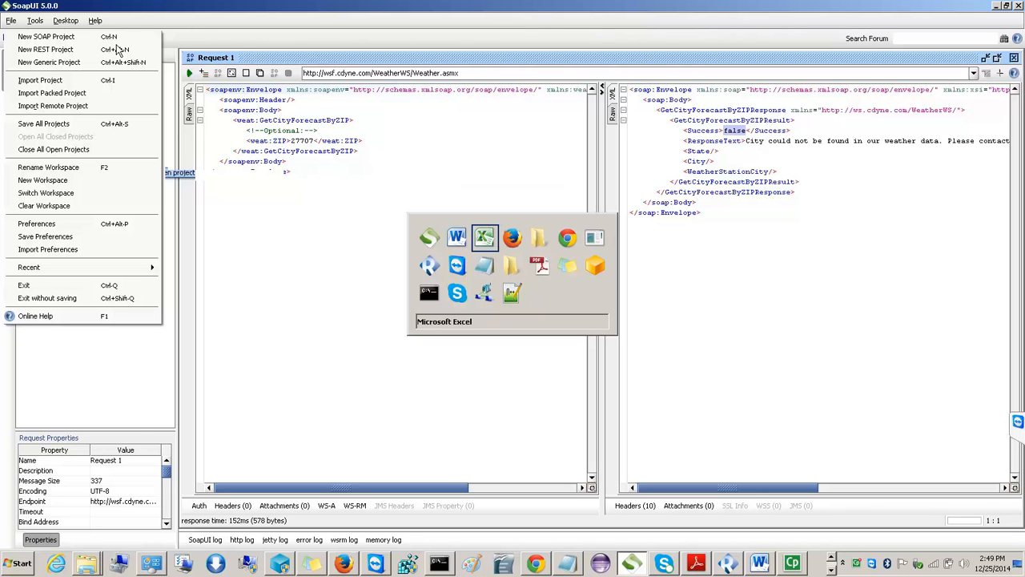
{"action": "key", "text": "alt+Tab"}
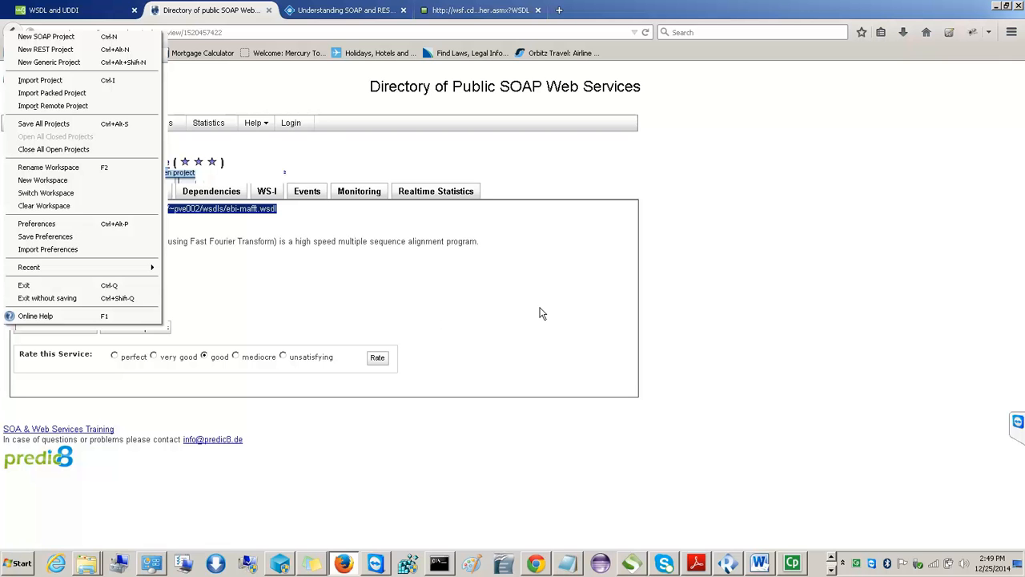
{"action": "key", "text": "alt+Tab"}
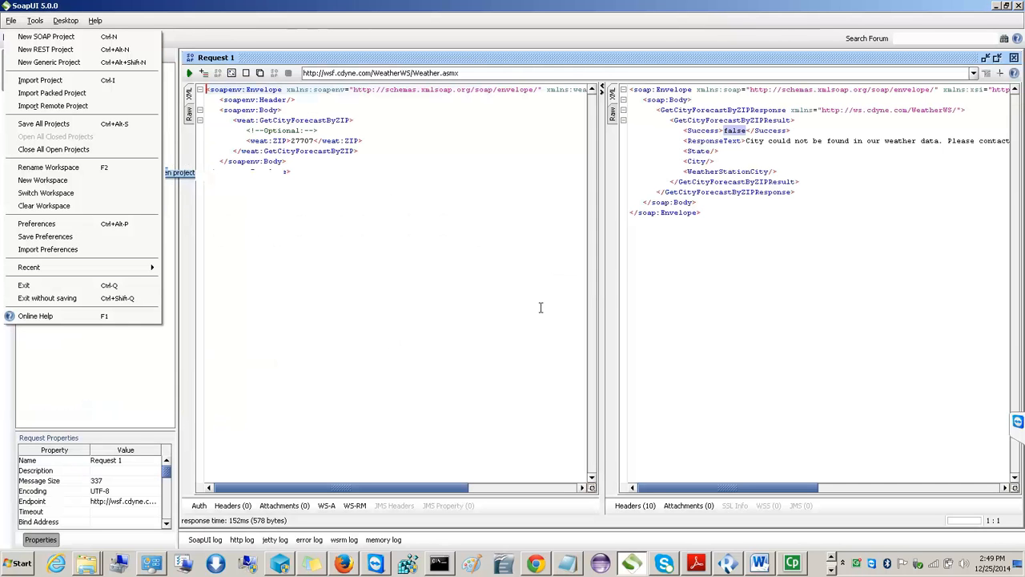
{"action": "double_click", "coordinate": [512, 10]}
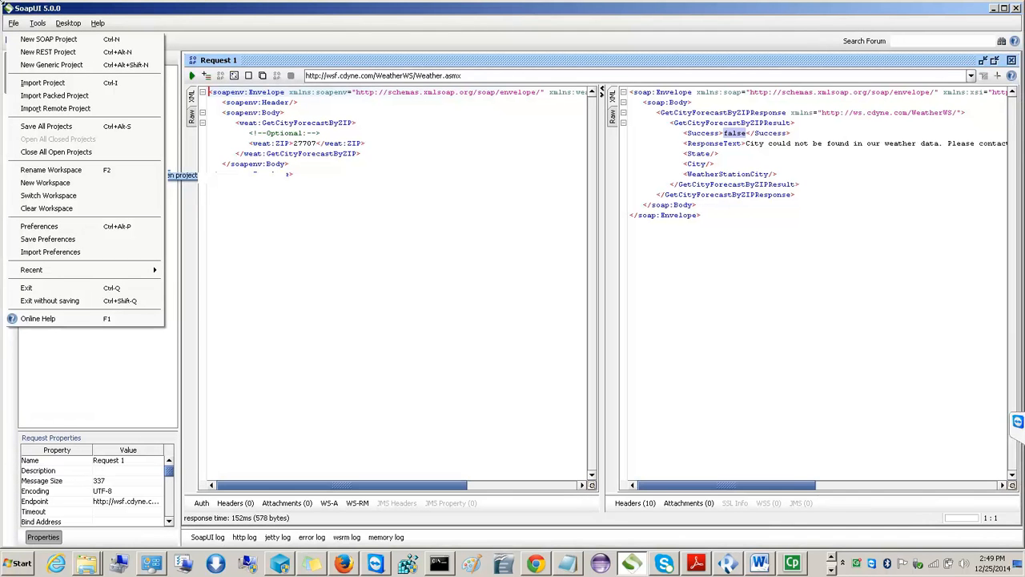
{"action": "left_click_drag", "start_coordinate": [2, 3], "coordinate": [242, 260]}
{"action": "double_click", "coordinate": [296, 266]}
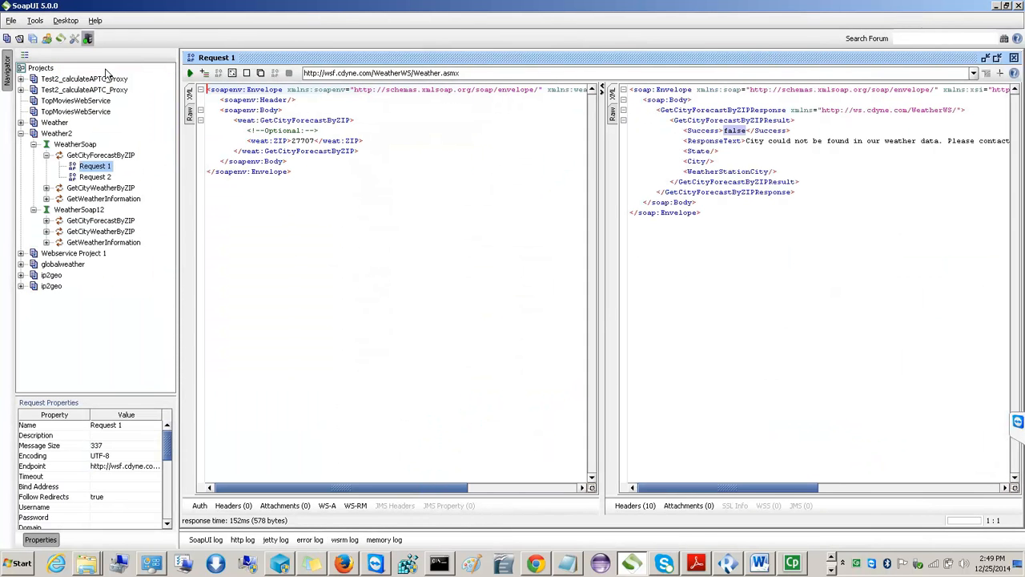
- Select the Weather2 project and switch to the _SOAPUI Projects folder in Windows Explorer
{"action": "left_click", "coordinate": [58, 134]}
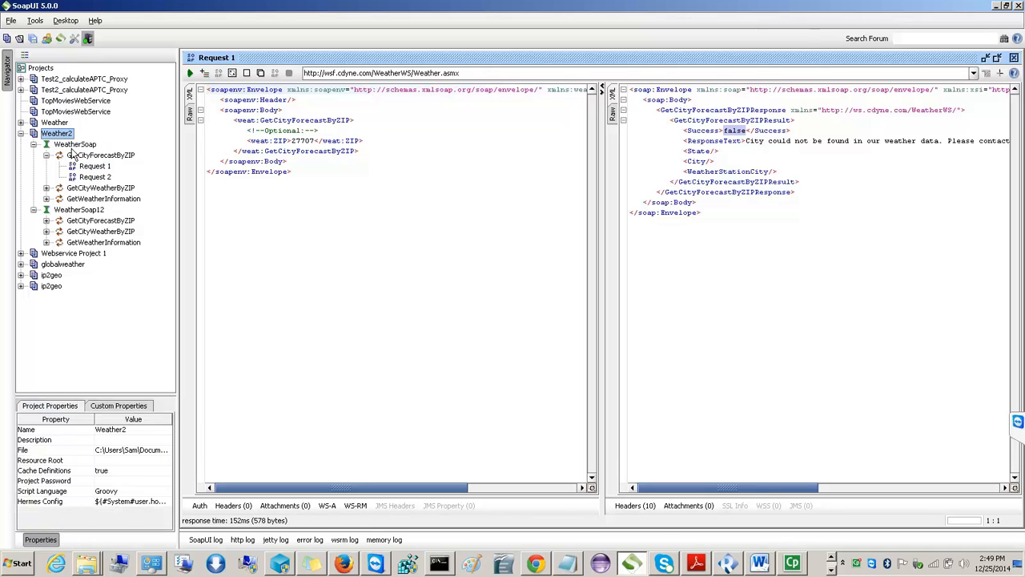
{"action": "left_click", "coordinate": [88, 565]}
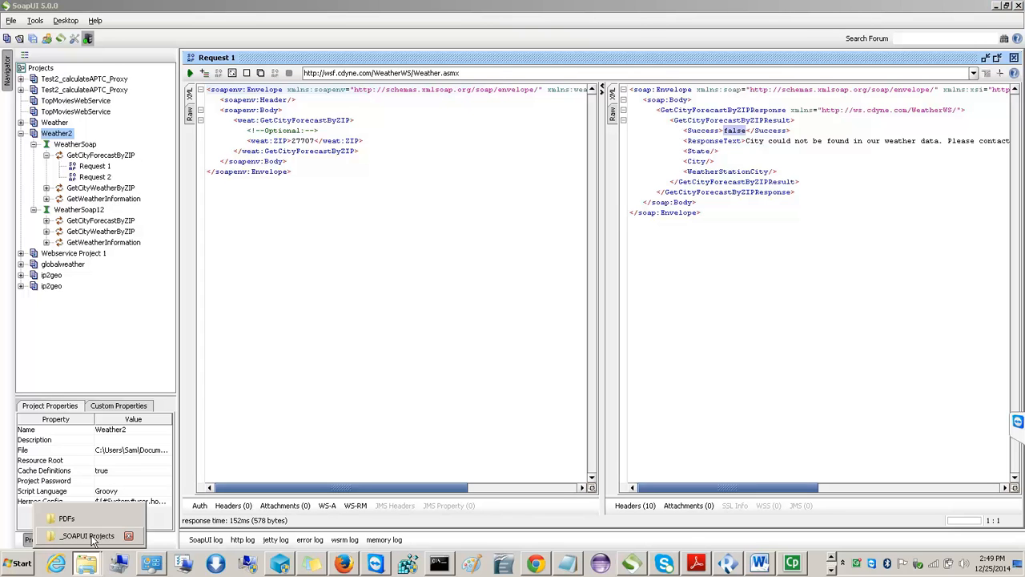
{"action": "left_click", "coordinate": [90, 538]}
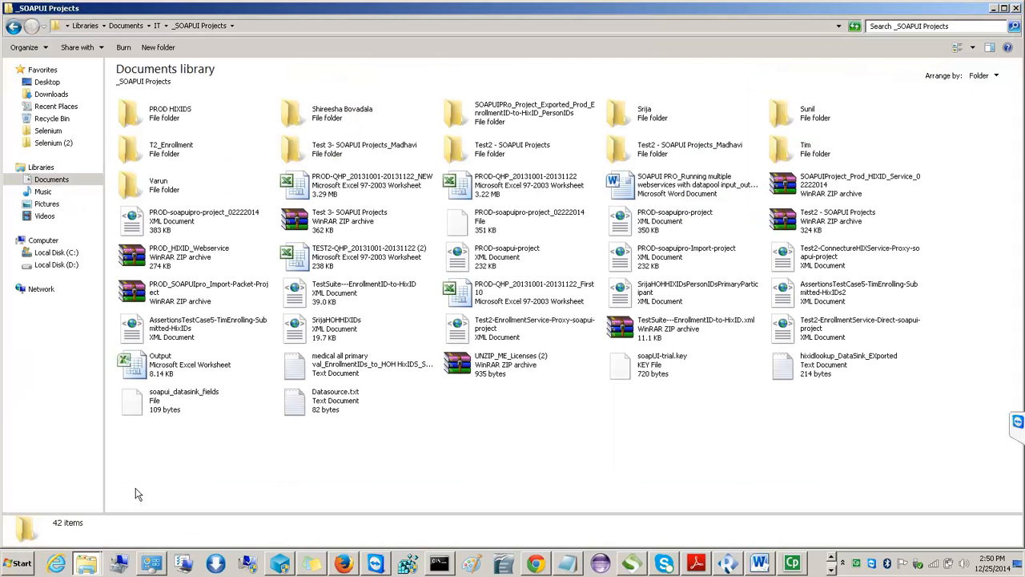
- Switch to the PDFs folder window, go up to the Documents library and sort its contents by date modified, newest first
{"action": "left_click", "coordinate": [86, 564]}
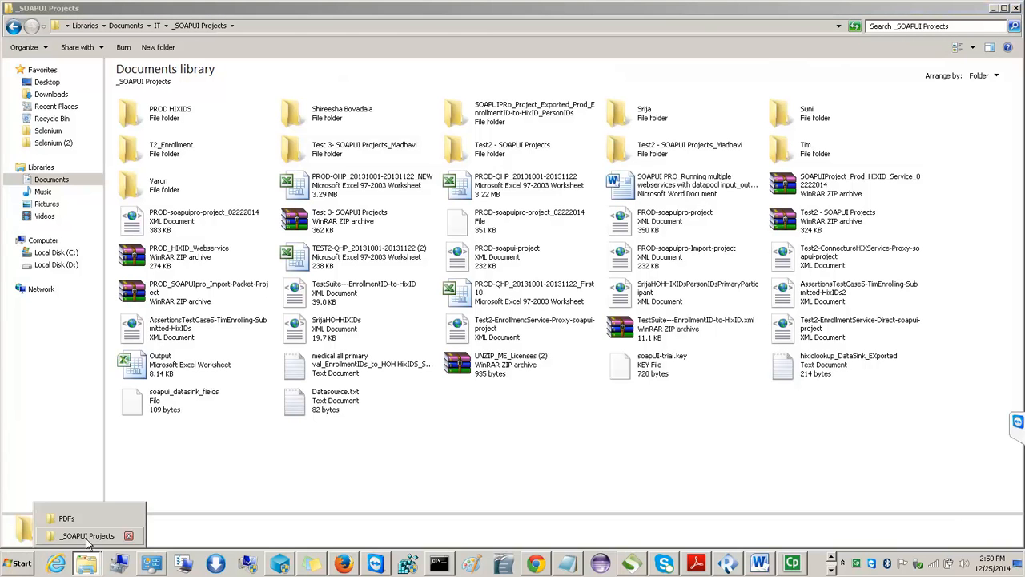
{"action": "left_click", "coordinate": [290, 485]}
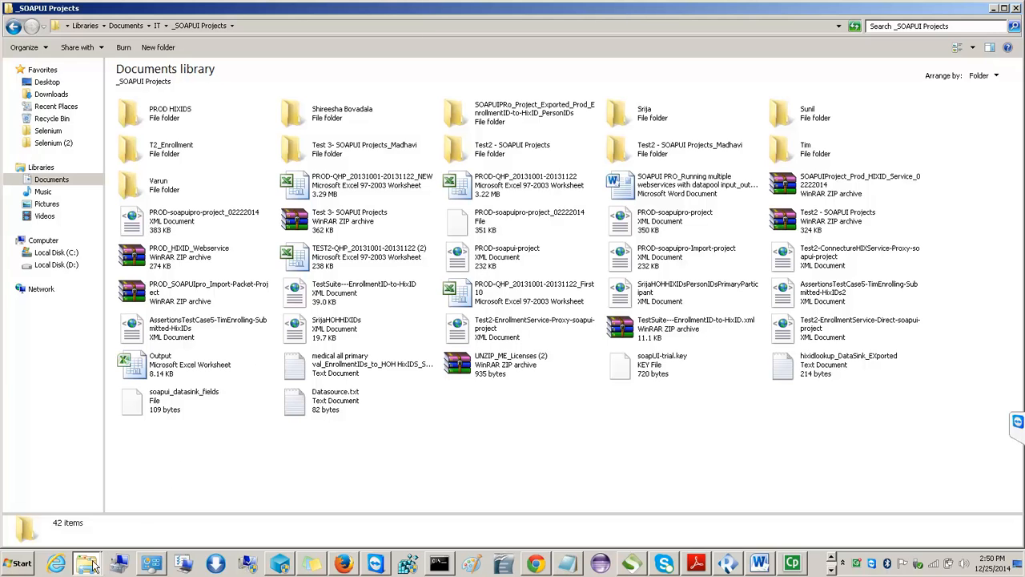
{"action": "mouse_move", "coordinate": [92, 566]}
{"action": "left_click", "coordinate": [87, 517]}
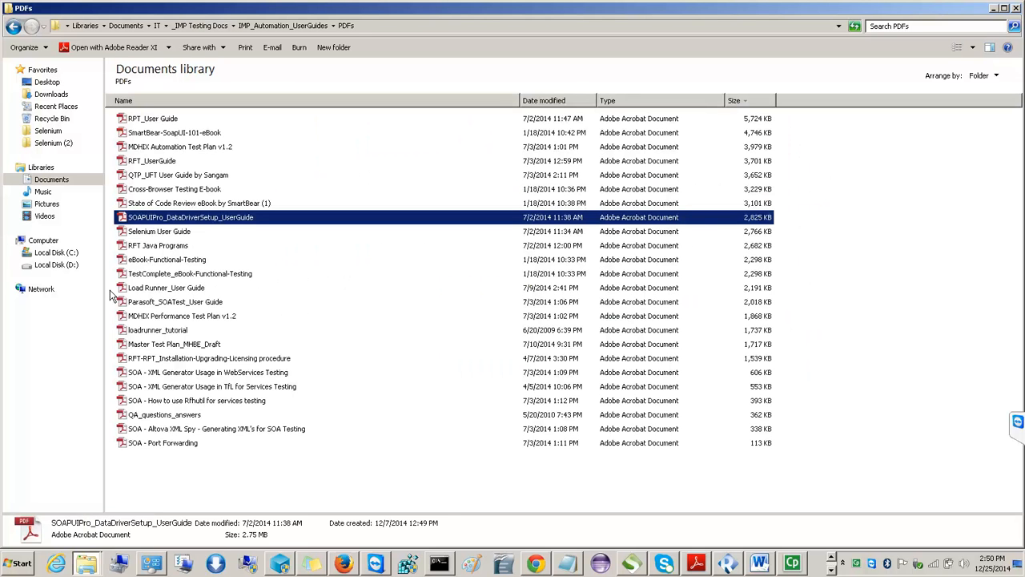
{"action": "left_click", "coordinate": [135, 30]}
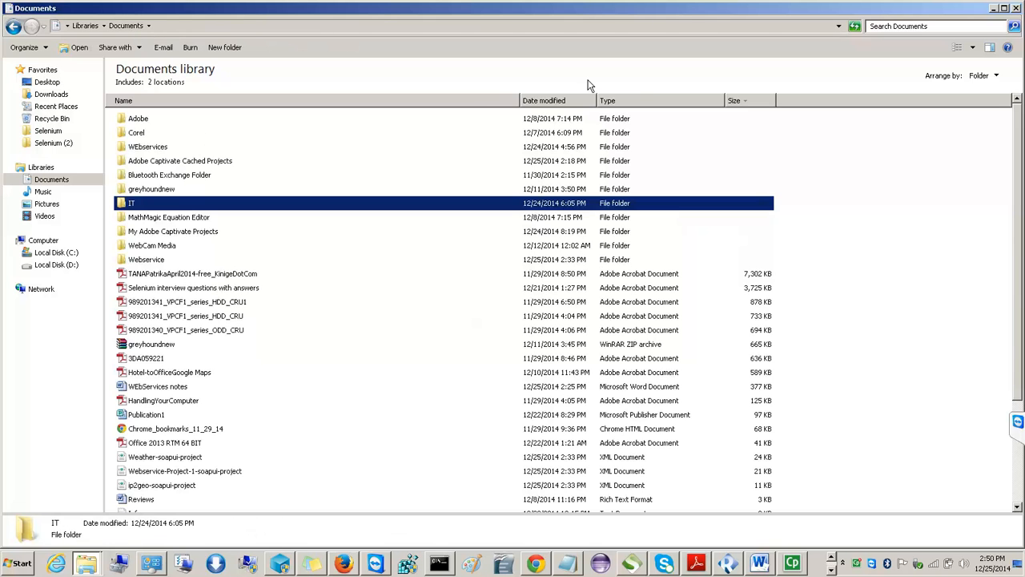
{"action": "left_click", "coordinate": [545, 100]}
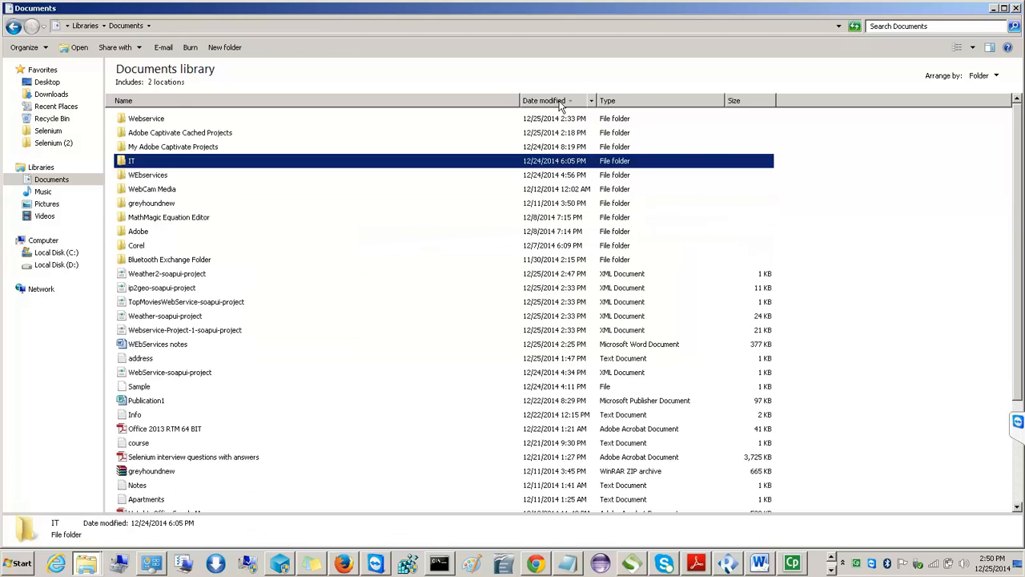
- Copy Weather2-soapui-project from Documents into the _SOAPUI Projects folder and select that folder's full path
{"action": "left_click", "coordinate": [206, 274]}
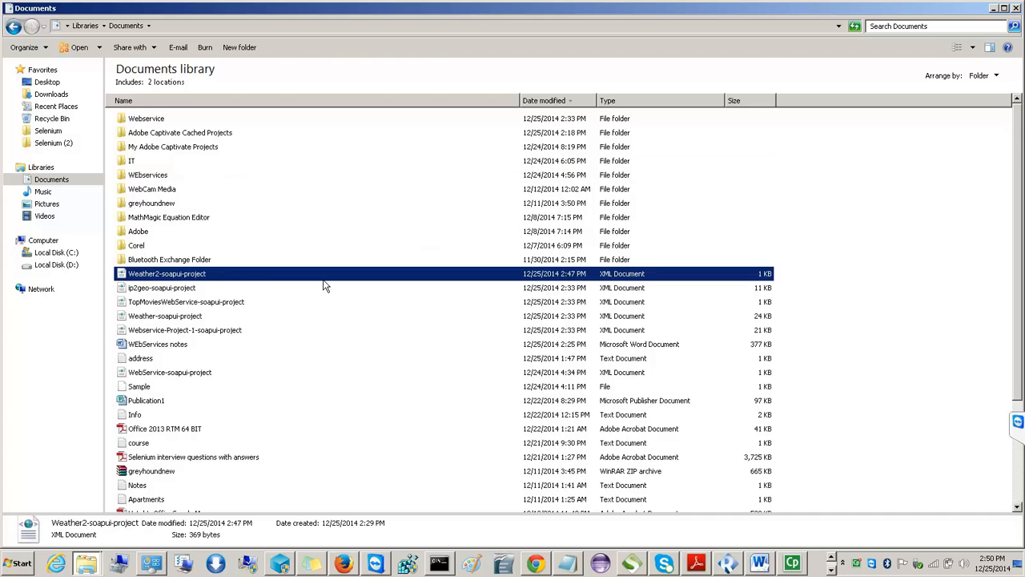
{"action": "key", "text": "alt+Tab"}
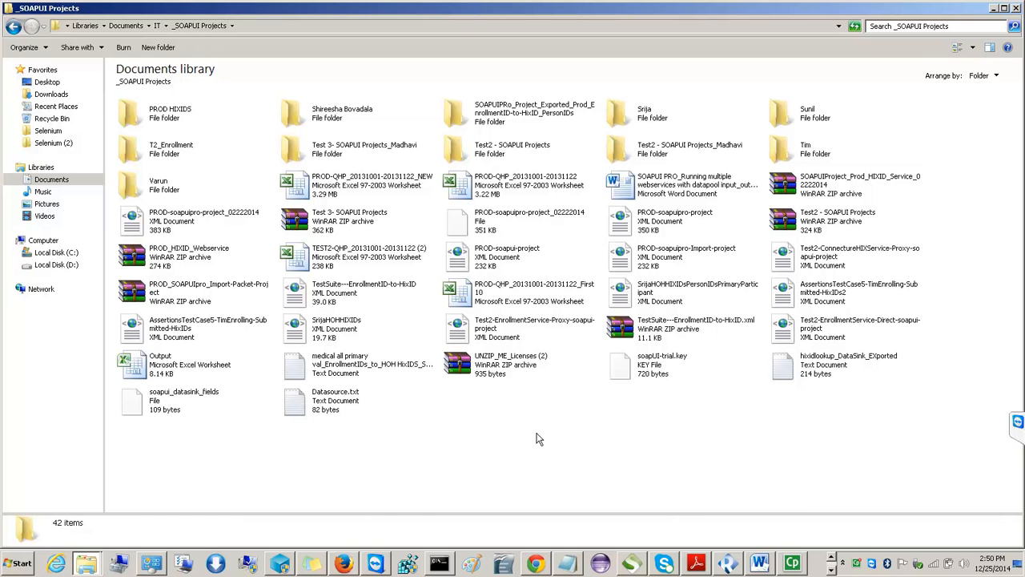
{"action": "key", "text": "ctrl+v"}
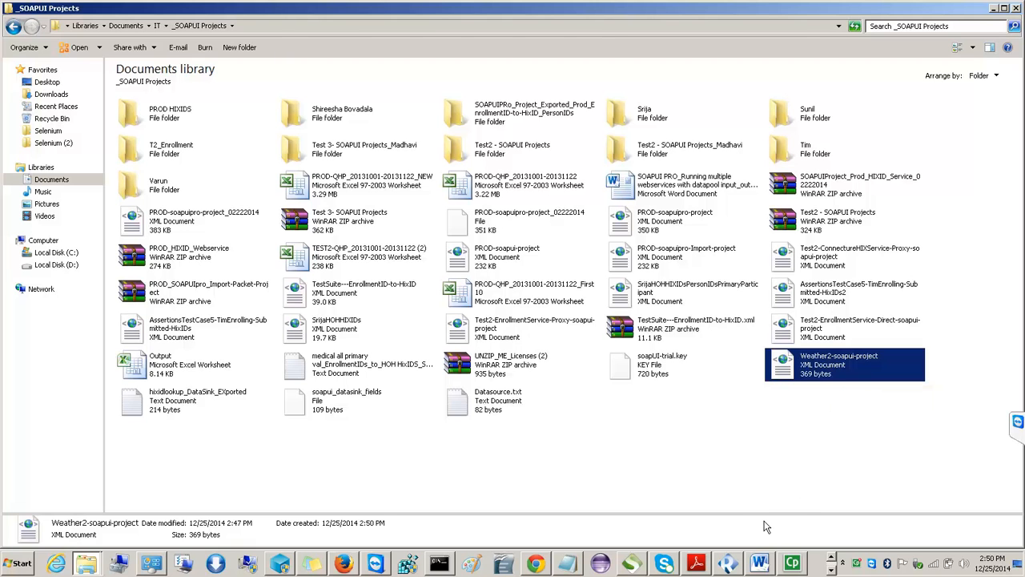
{"action": "left_click", "coordinate": [499, 26]}
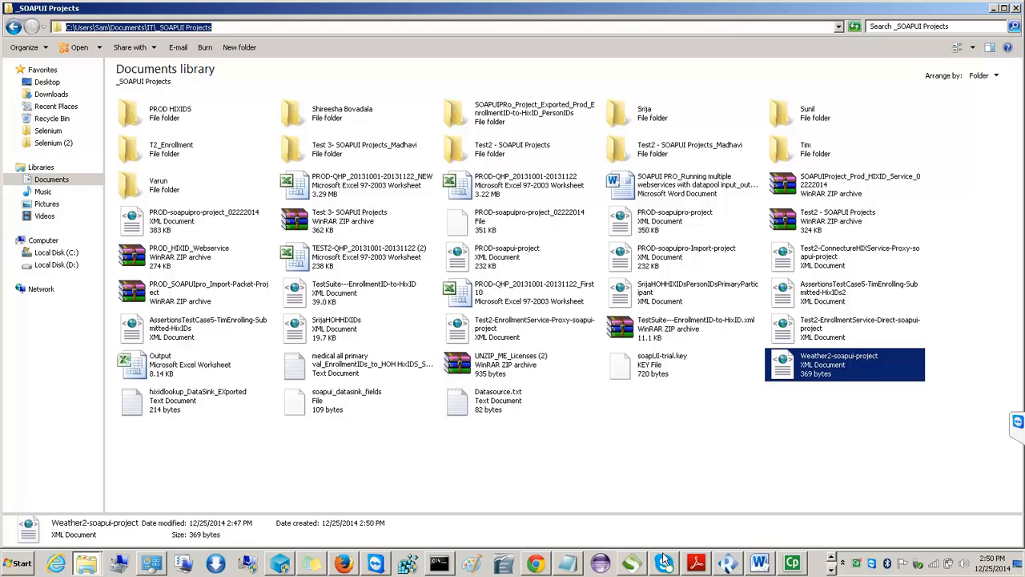
- Switch to SoapUI and import Weather2-soapui-project.xml from the _SOAPUI Projects folder inside IT
{"action": "left_click", "coordinate": [634, 565]}
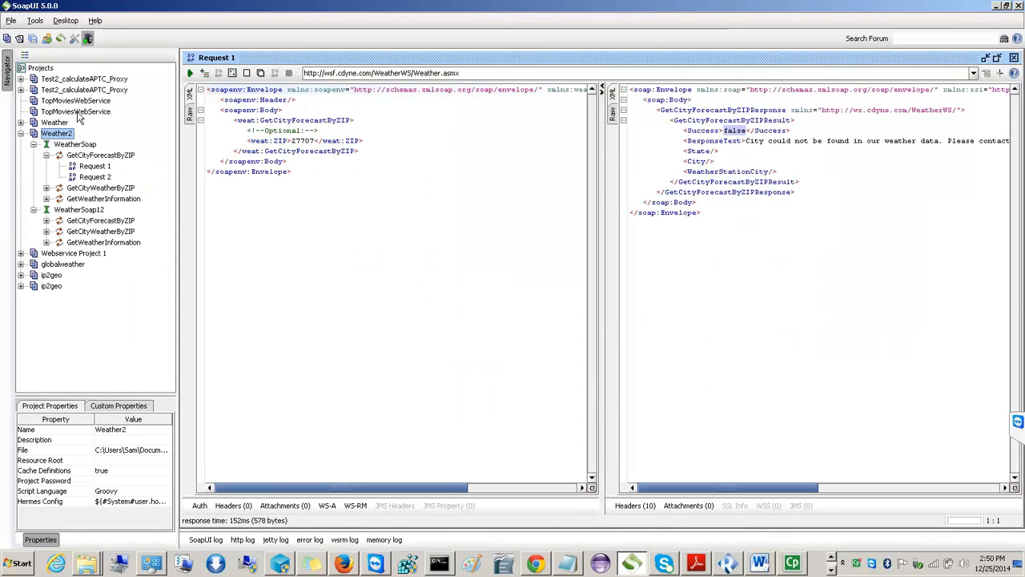
{"action": "left_click", "coordinate": [13, 21]}
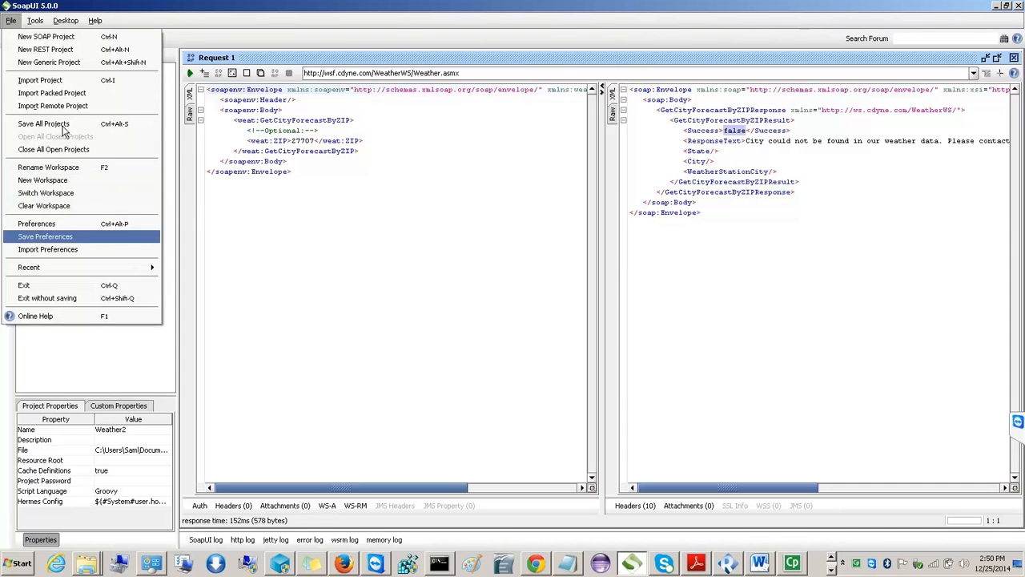
{"action": "left_click", "coordinate": [67, 83]}
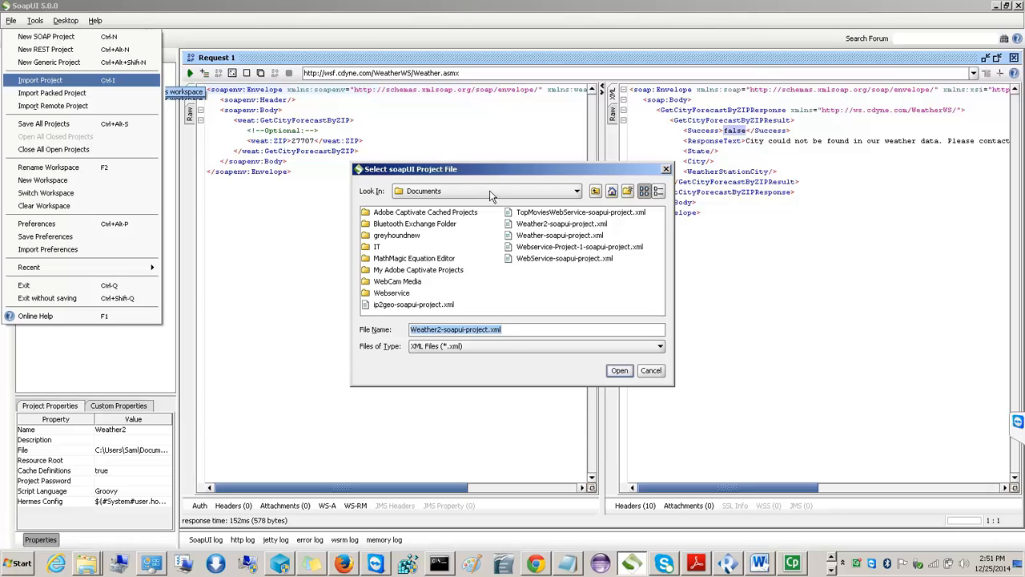
{"action": "double_click", "coordinate": [377, 249]}
{"action": "double_click", "coordinate": [407, 236]}
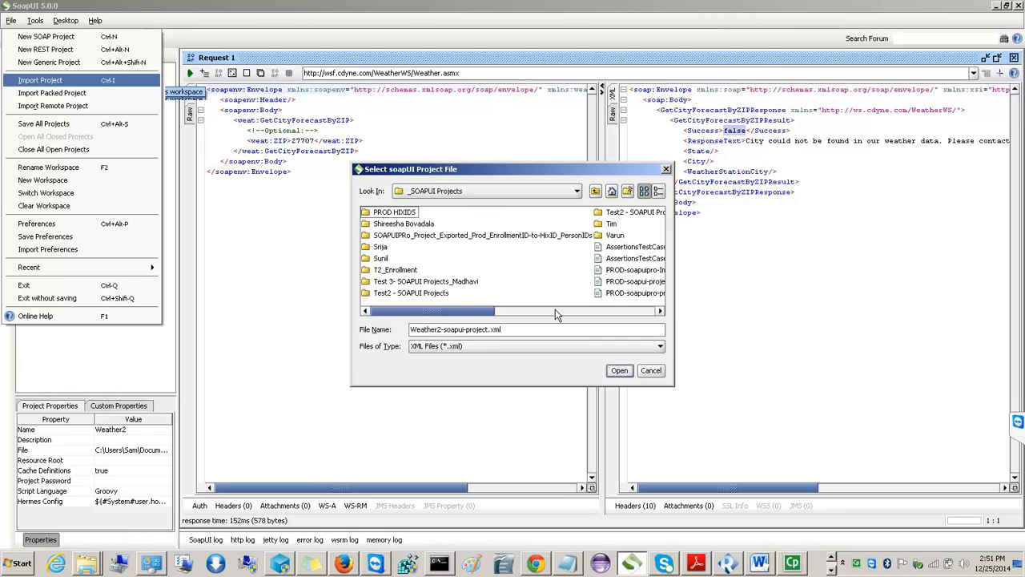
{"action": "left_click", "coordinate": [558, 312]}
{"action": "left_click_drag", "start_coordinate": [558, 313], "coordinate": [628, 310]}
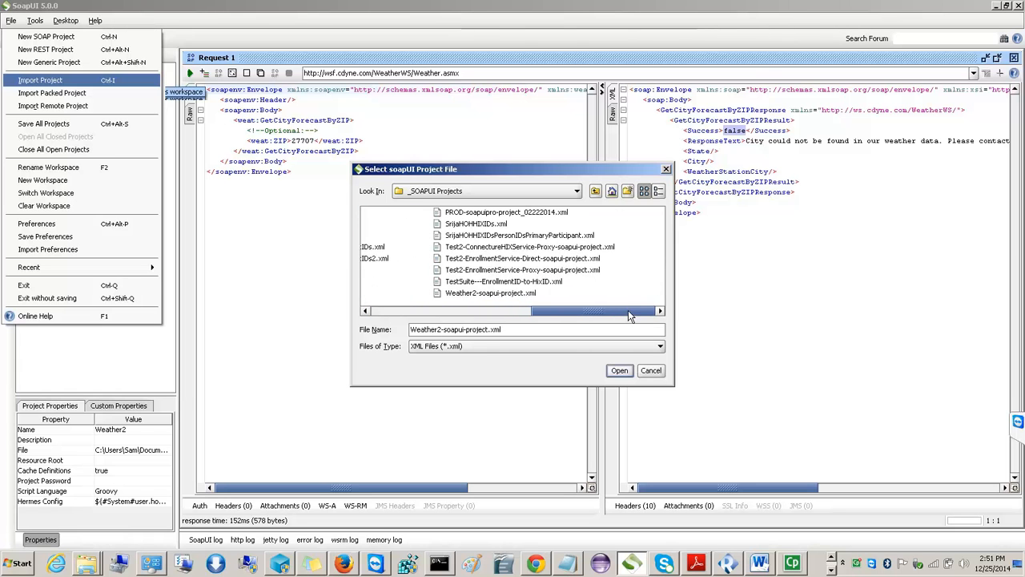
{"action": "left_click", "coordinate": [522, 293]}
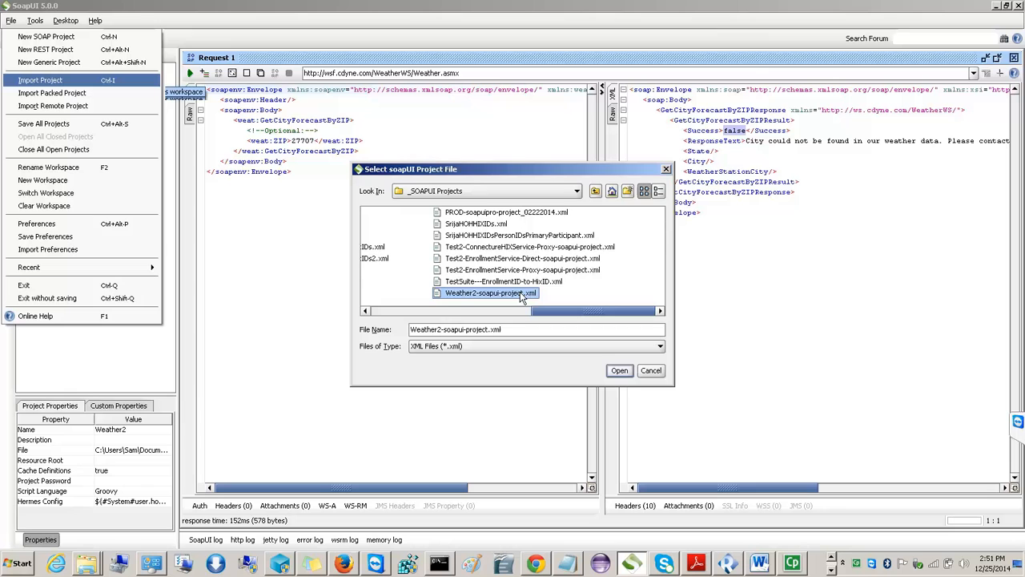
{"action": "left_click", "coordinate": [621, 370]}
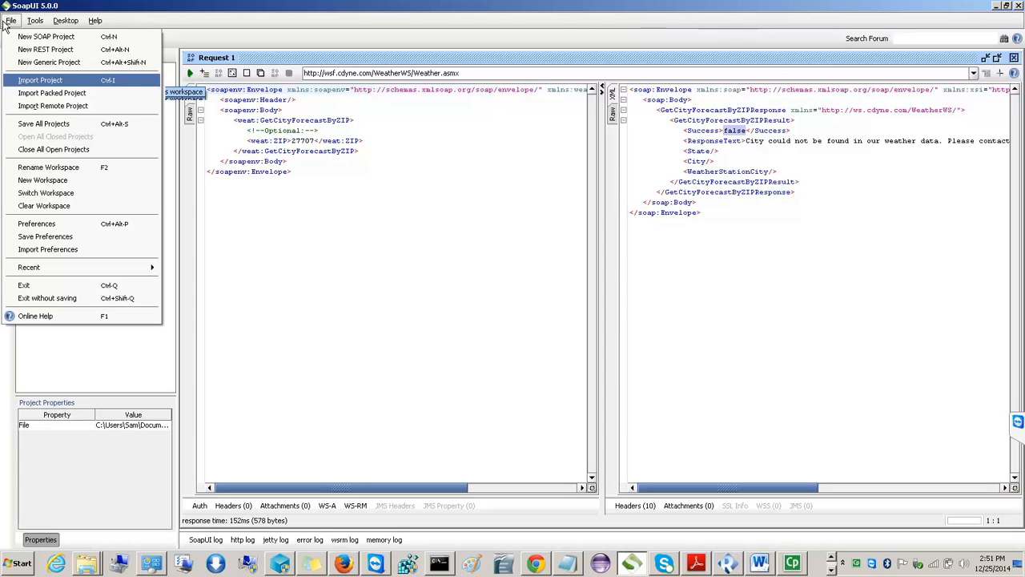
- Import PROD-soapui-project.xml from the _SOAPUI Projects folder and accept the Resolve Project list without choosing any actions
{"action": "left_click", "coordinate": [46, 83]}
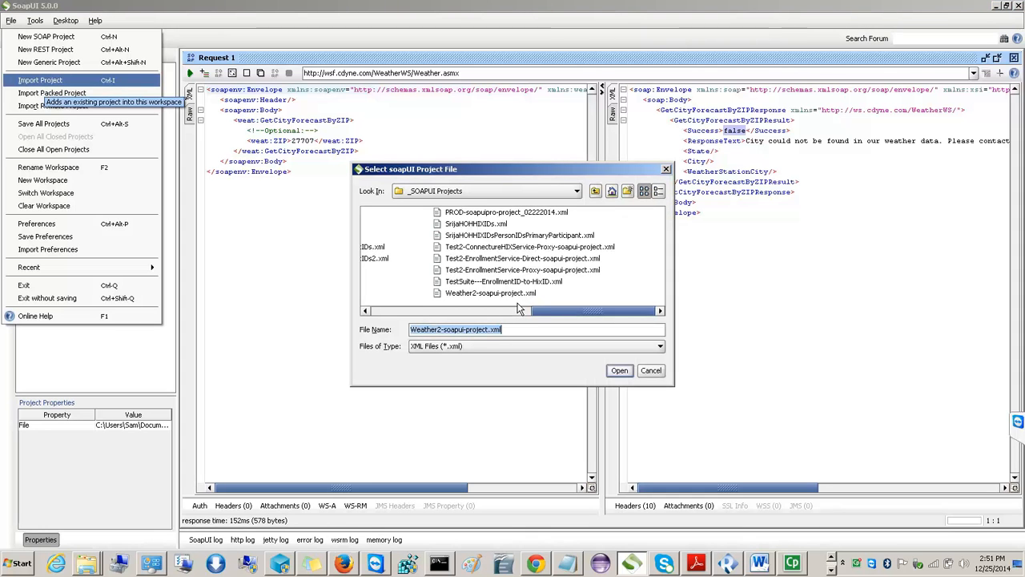
{"action": "left_click_drag", "start_coordinate": [553, 313], "coordinate": [491, 320]}
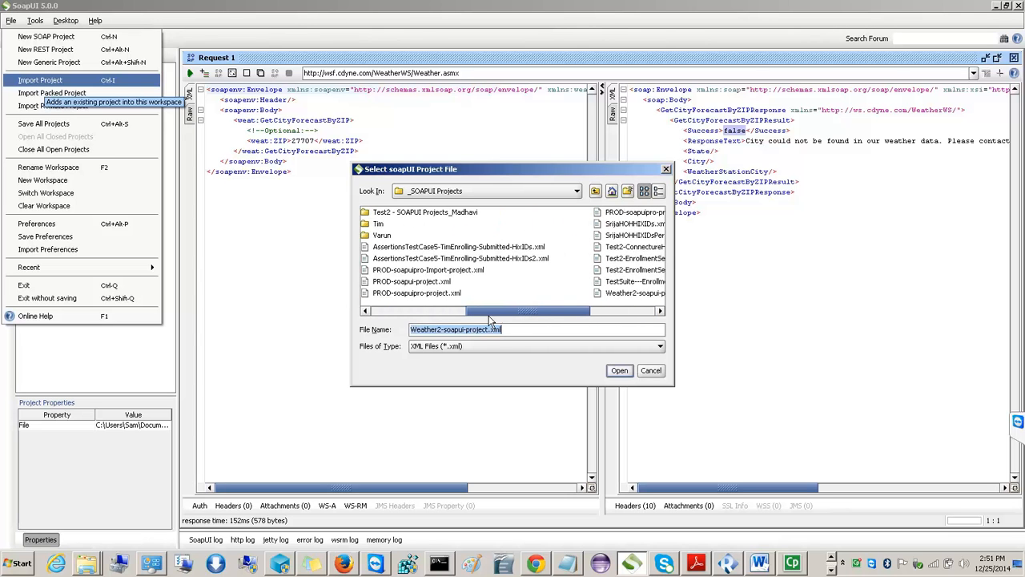
{"action": "left_click", "coordinate": [412, 282]}
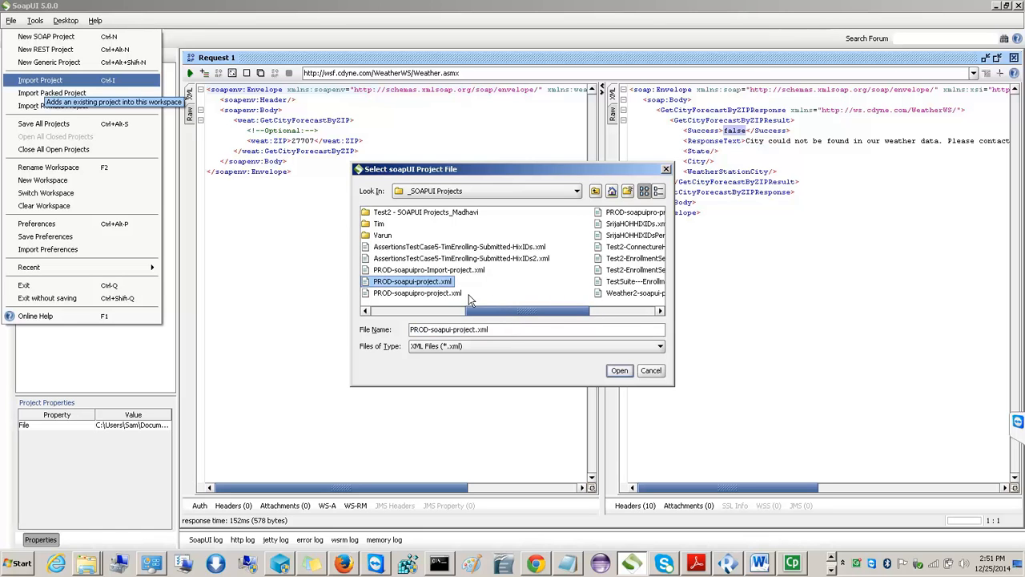
{"action": "left_click", "coordinate": [622, 372]}
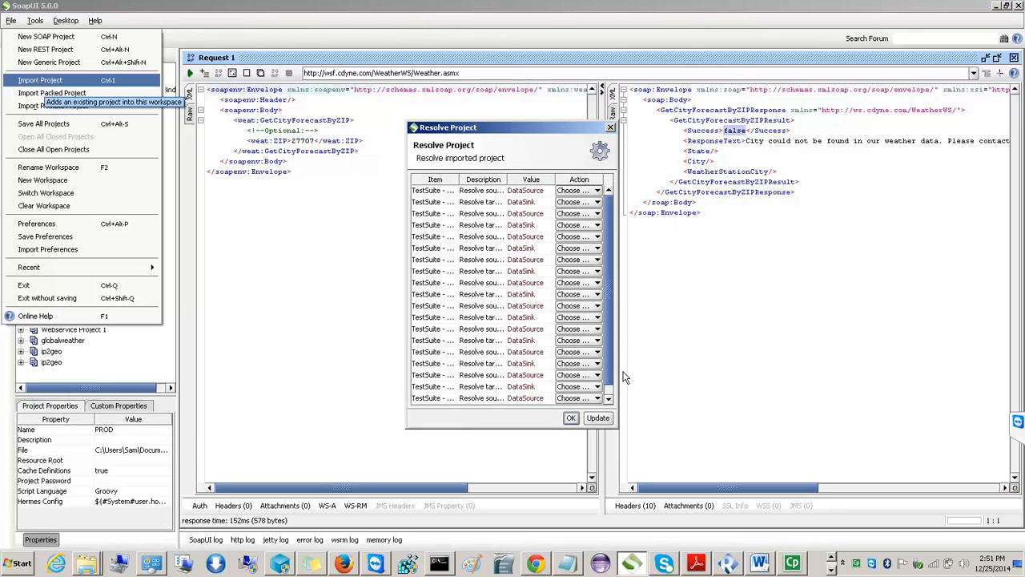
{"action": "left_click", "coordinate": [570, 417]}
{"action": "left_click", "coordinate": [487, 293]}
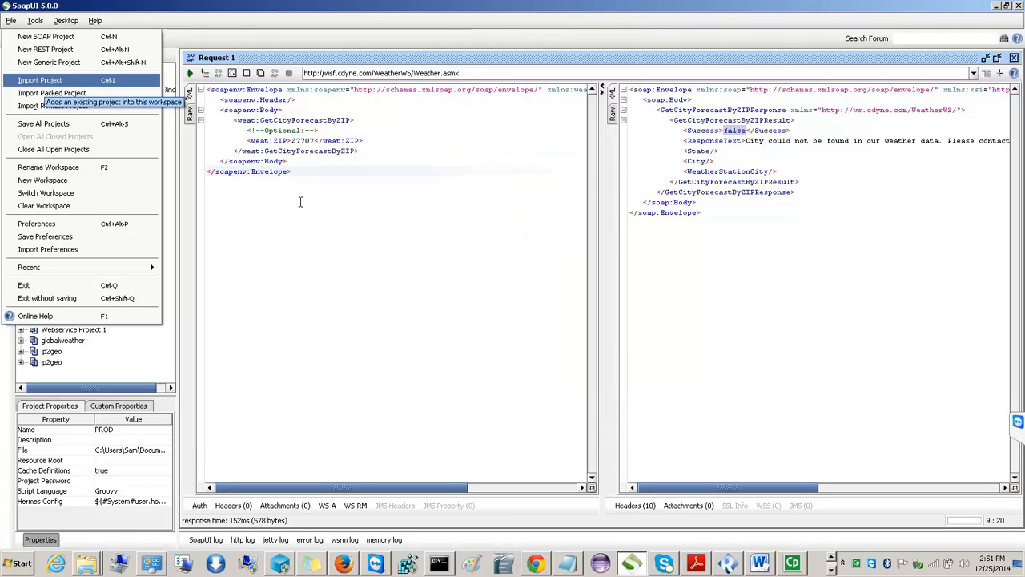
- Restore the SoapUI window, move it clear of the stuck File menu overlay and enlarge it to nearly full height
{"action": "left_click_drag", "start_coordinate": [230, 8], "coordinate": [404, 264]}
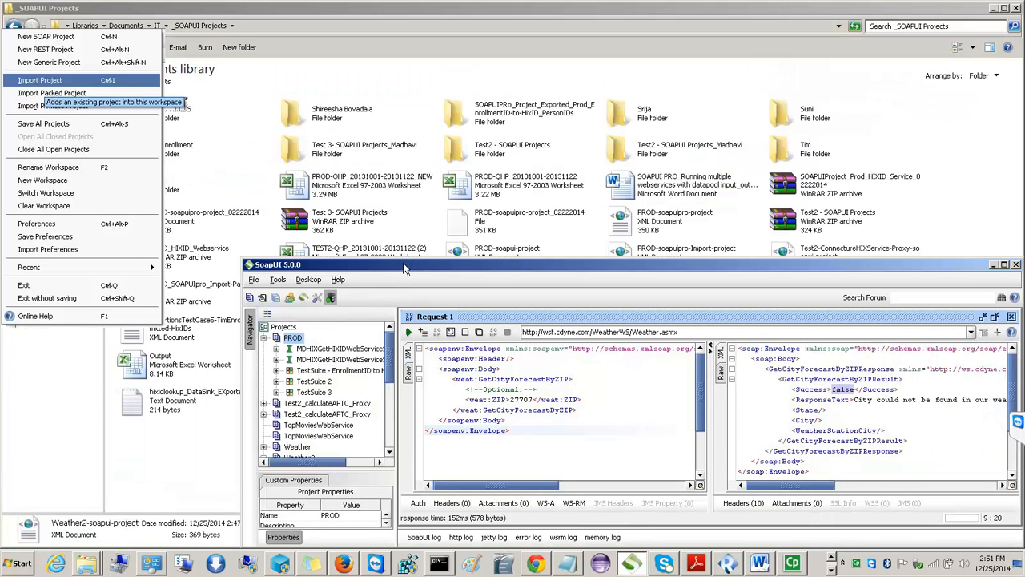
{"action": "double_click", "coordinate": [402, 265]}
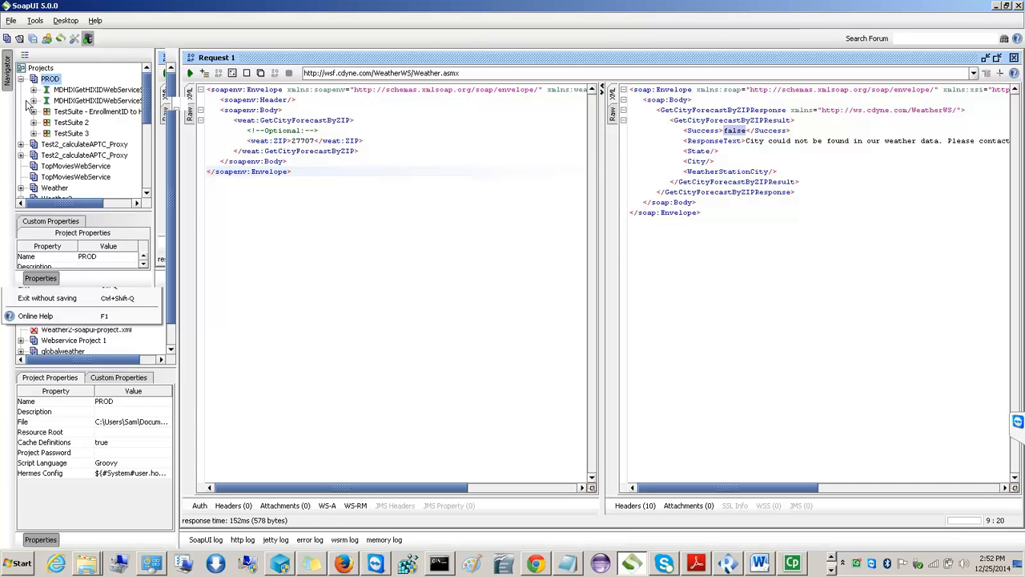
{"action": "double_click", "coordinate": [366, 7]}
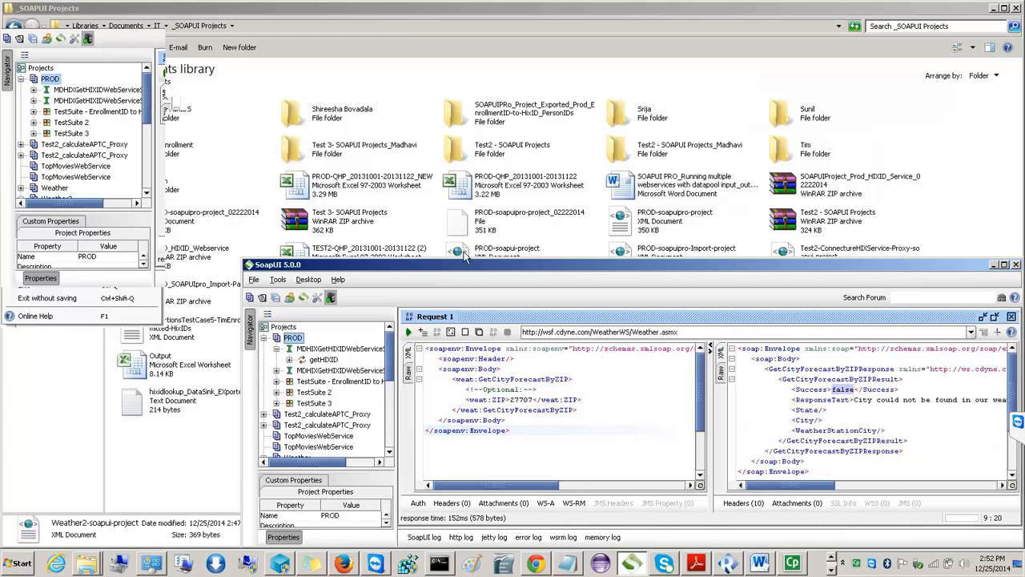
{"action": "left_click_drag", "start_coordinate": [406, 269], "coordinate": [343, 27]}
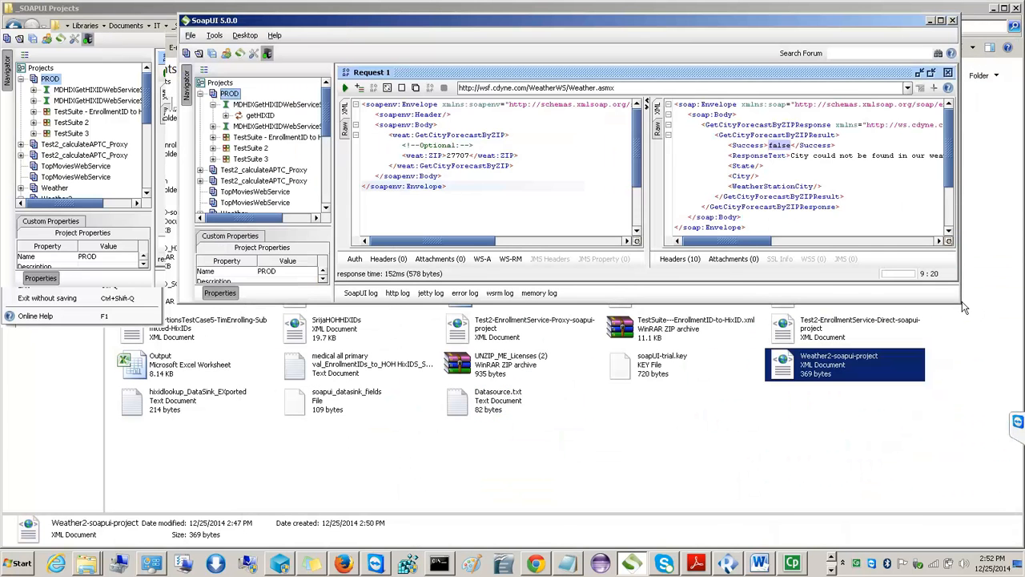
{"action": "left_click_drag", "start_coordinate": [958, 300], "coordinate": [995, 559]}
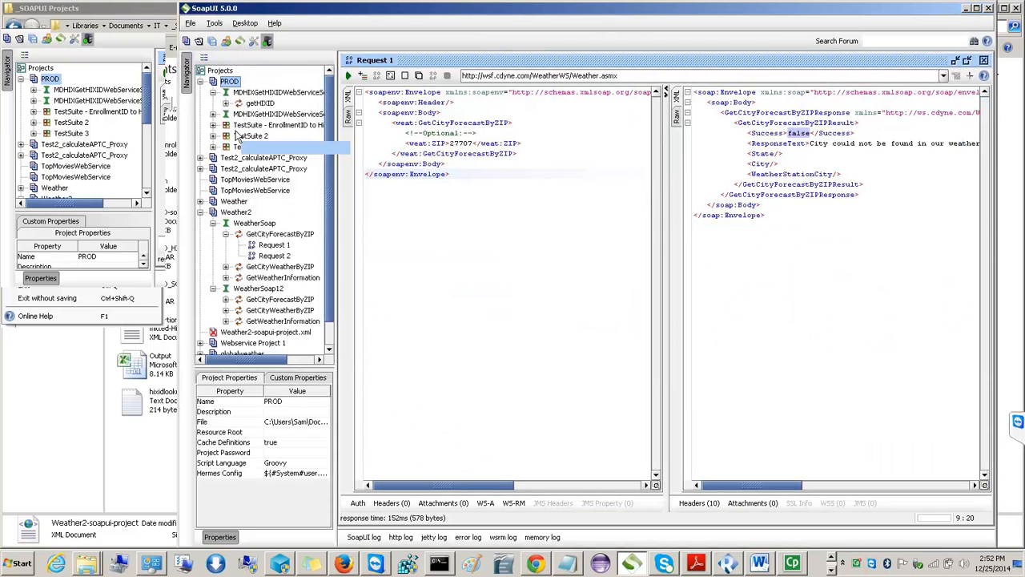
- Open getHIXID - Request 1 from the test steps of TestCase 1 in PROD's TestSuite 2 and maximize its editor
{"action": "left_click", "coordinate": [214, 136]}
{"action": "left_click", "coordinate": [226, 147]}
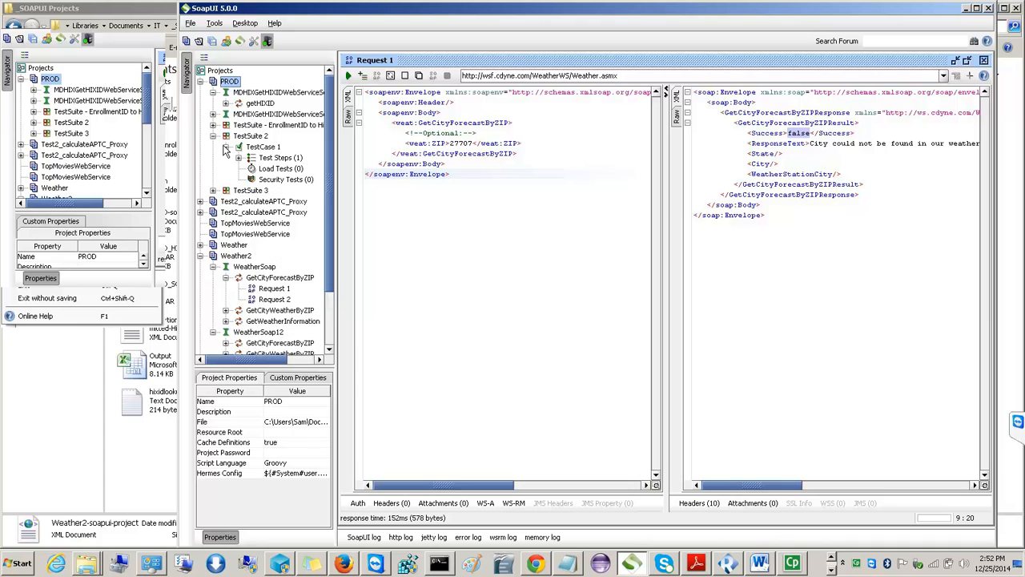
{"action": "left_click", "coordinate": [238, 158]}
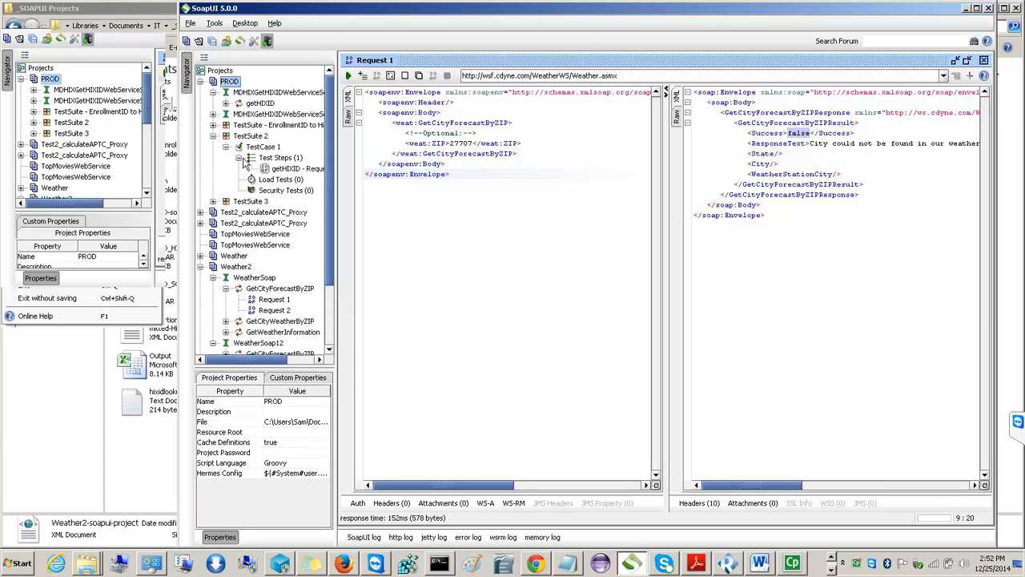
{"action": "left_click", "coordinate": [292, 169]}
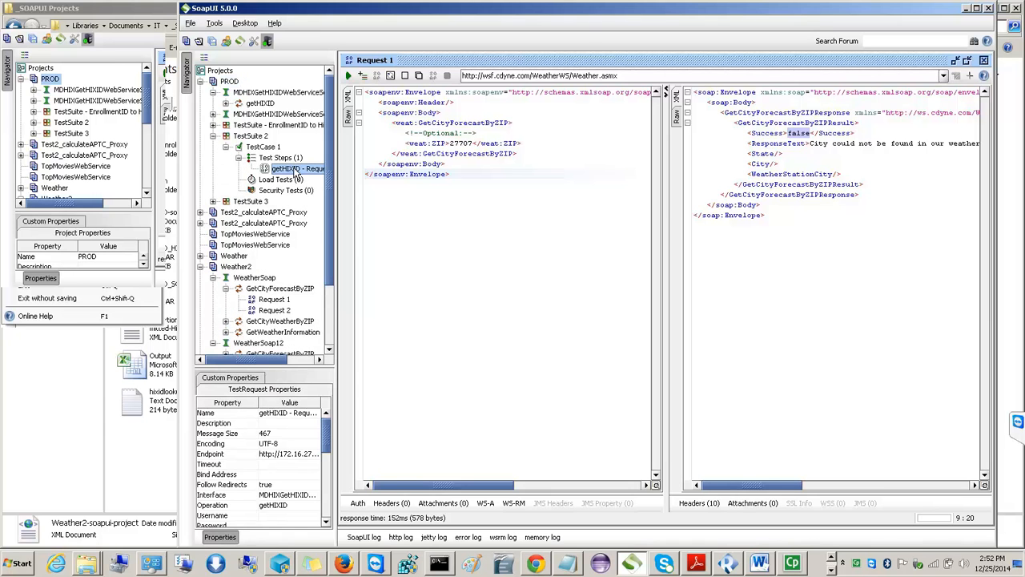
{"action": "double_click", "coordinate": [296, 173]}
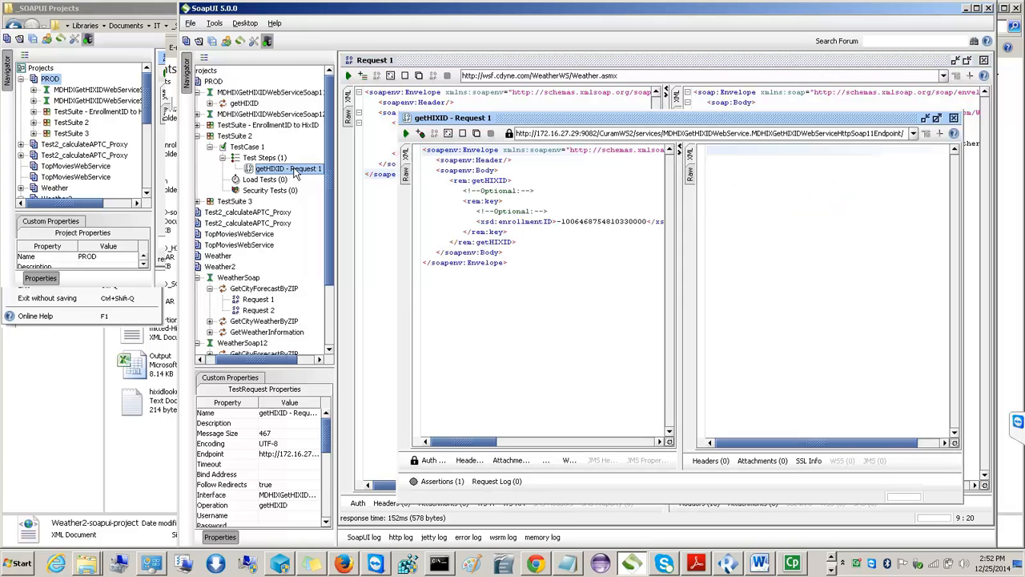
{"action": "double_click", "coordinate": [571, 117]}
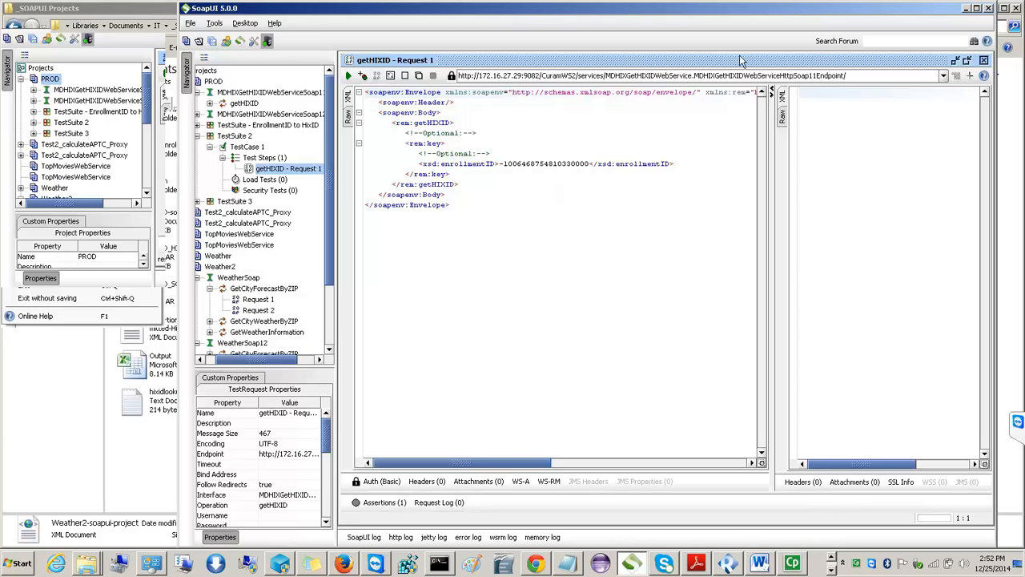
- Point out the enrollmentID value in the getHIXID request and submit the request to its endpoint
{"action": "double_click", "coordinate": [541, 164]}
{"action": "left_click", "coordinate": [595, 208]}
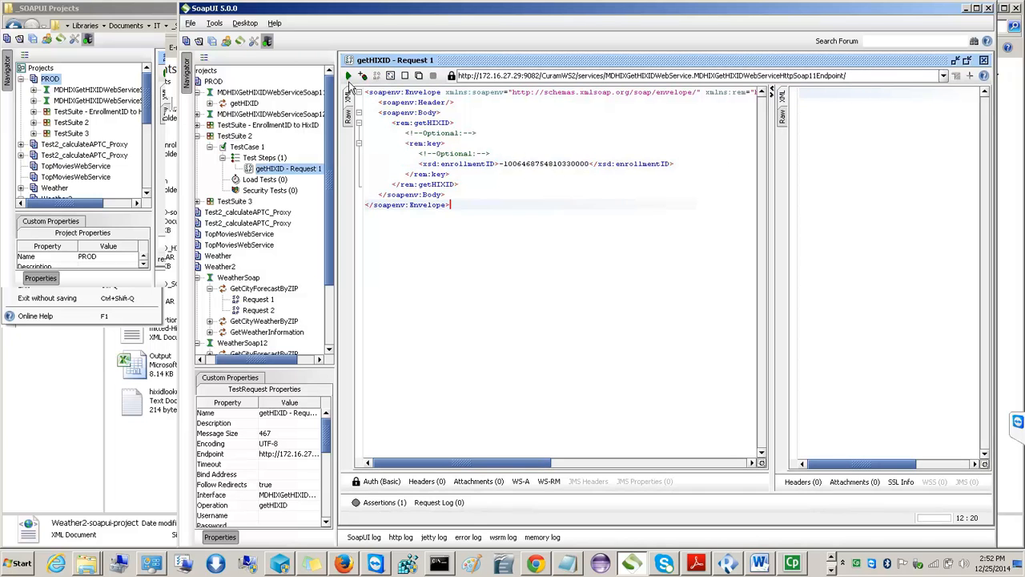
{"action": "left_click", "coordinate": [350, 76]}
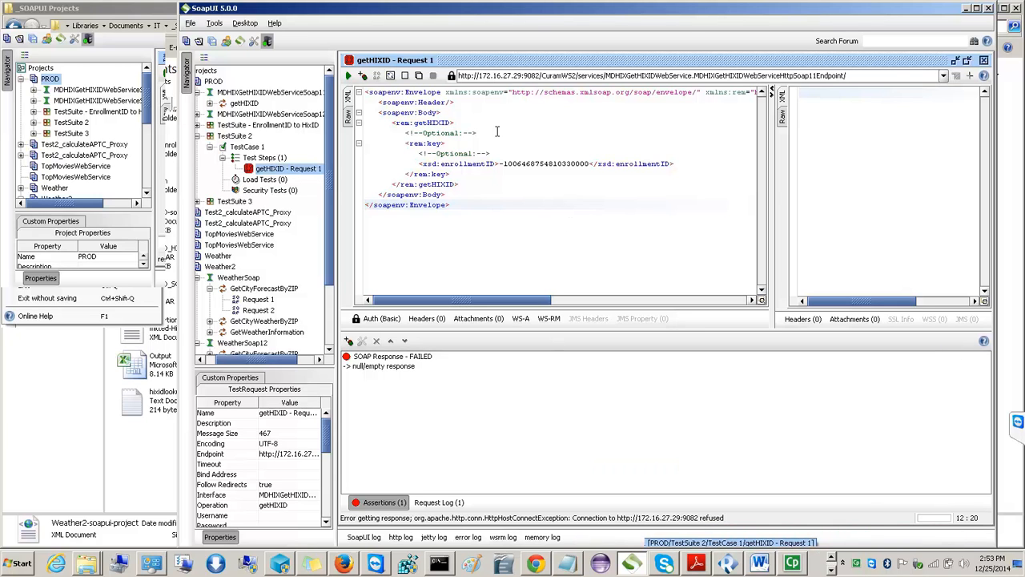
- Expand PROD's MDHIXGetHIXIDWebServiceSoap12 interface and its getHIXID operation, and select Request 1 to view its properties
{"action": "left_click", "coordinate": [197, 114]}
{"action": "left_click", "coordinate": [210, 125]}
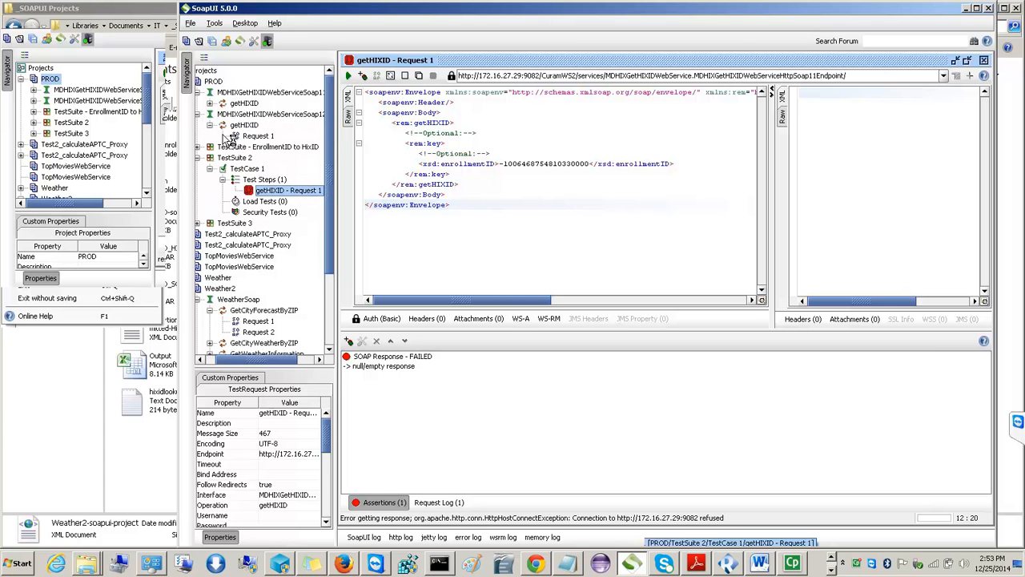
{"action": "left_click", "coordinate": [255, 135]}
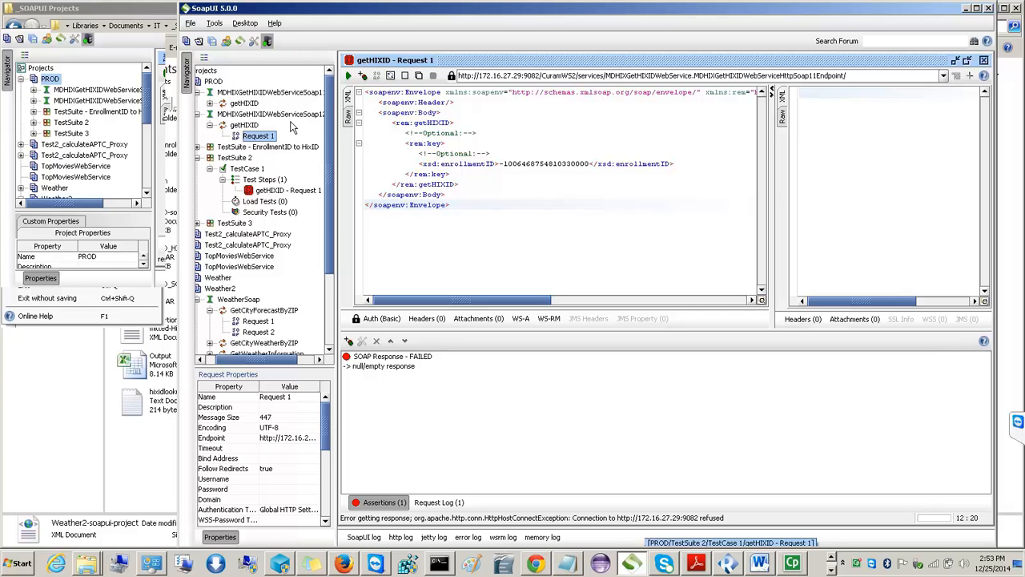
{"action": "left_click", "coordinate": [446, 227]}
{"action": "left_click_drag", "start_coordinate": [330, 195], "coordinate": [329, 168]}
{"action": "double_click", "coordinate": [536, 163]}
{"action": "left_click", "coordinate": [491, 193]}
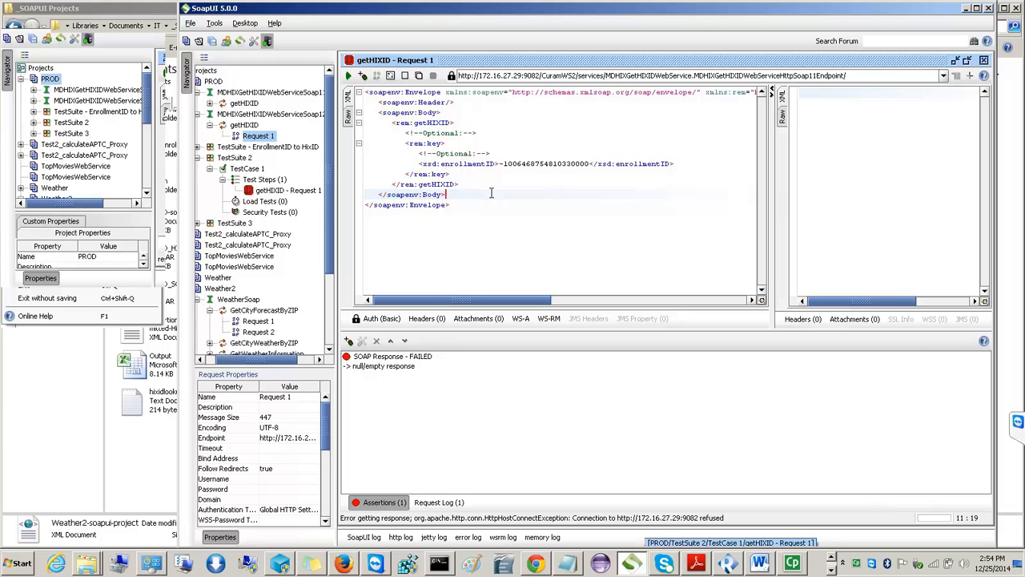
{"action": "left_click", "coordinate": [472, 207]}
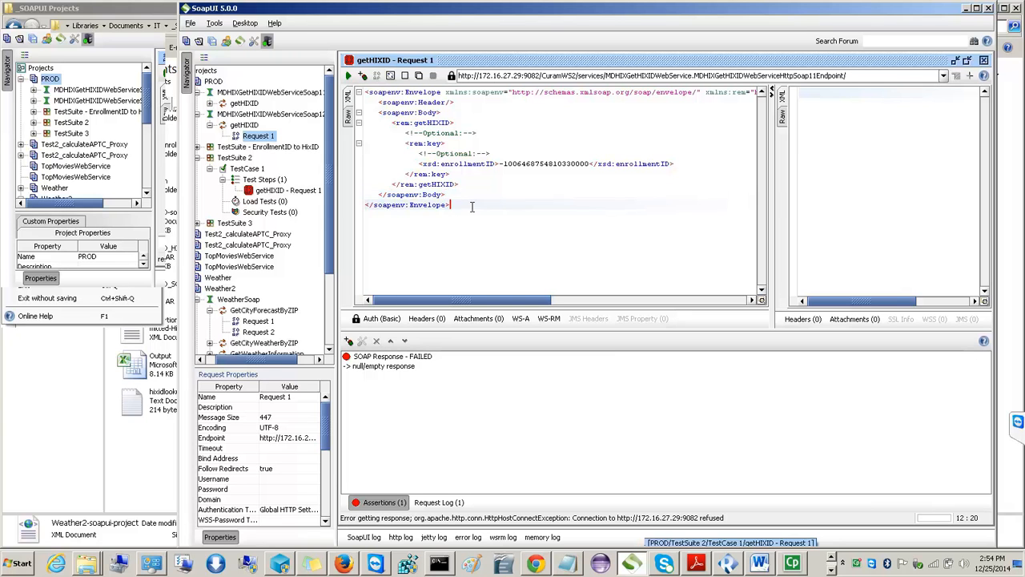
- Switch to the WEbServices notes in Word and review the sections on exporting a project and importing it as a packed project
{"action": "key", "text": "alt+Tab"}
{"action": "key", "text": "alt+Tab"}
{"action": "key", "text": "alt+Tab"}
{"action": "key", "text": "alt+Tab"}
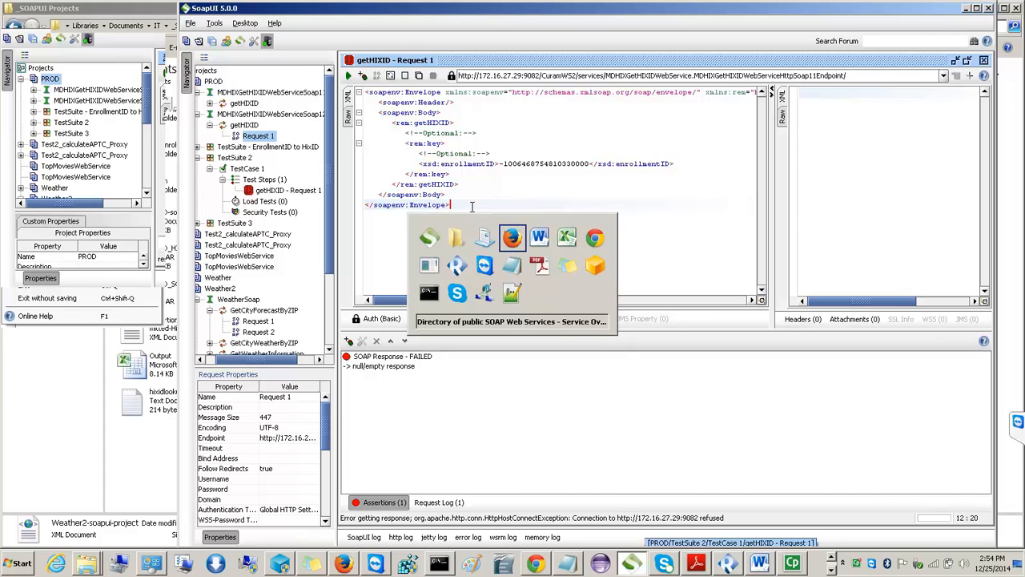
{"action": "key", "text": "Down"}
{"action": "key", "text": "Down"}
{"action": "key", "text": "Down"}
{"action": "key", "text": "Down"}
{"action": "key", "text": "Down"}
{"action": "key", "text": "Down"}
{"action": "key", "text": "Down"}
{"action": "key", "text": "Down"}
{"action": "key", "text": "Down"}
{"action": "key", "text": "Down"}
{"action": "key", "text": "Down"}
{"action": "key", "text": "Down"}
{"action": "key", "text": "Down"}
{"action": "key", "text": "Down"}
{"action": "key", "text": "Down"}
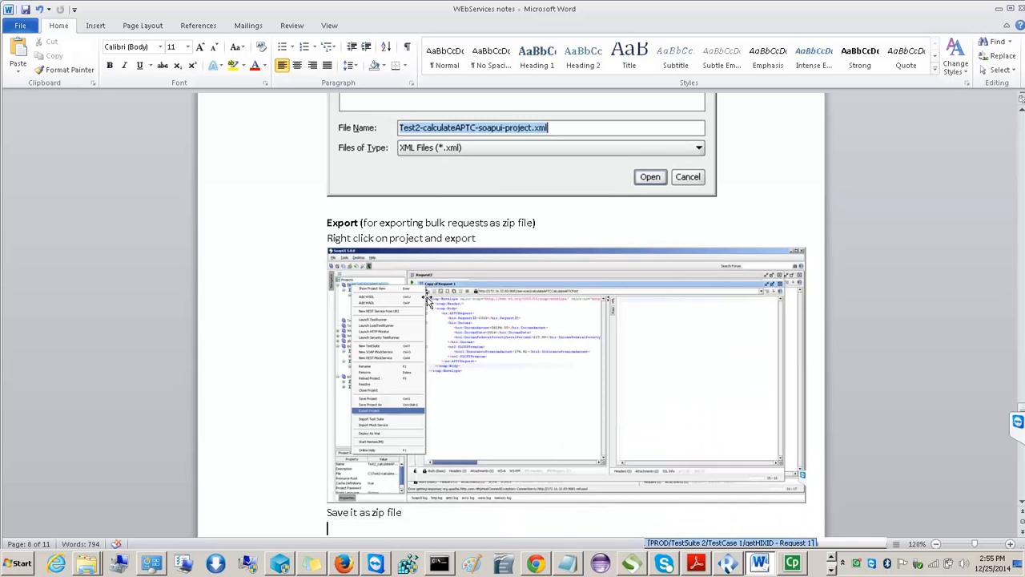
{"action": "key", "text": "Down"}
{"action": "key", "text": "Down"}
{"action": "key", "text": "Down"}
{"action": "key", "text": "Down"}
{"action": "key", "text": "Down"}
{"action": "key", "text": "Down"}
{"action": "key", "text": "Down"}
{"action": "key", "text": "Down"}
{"action": "key", "text": "Down"}
{"action": "key", "text": "Down"}
{"action": "key", "text": "Down"}
{"action": "key", "text": "Down"}
{"action": "key", "text": "Down"}
{"action": "key", "text": "Down"}
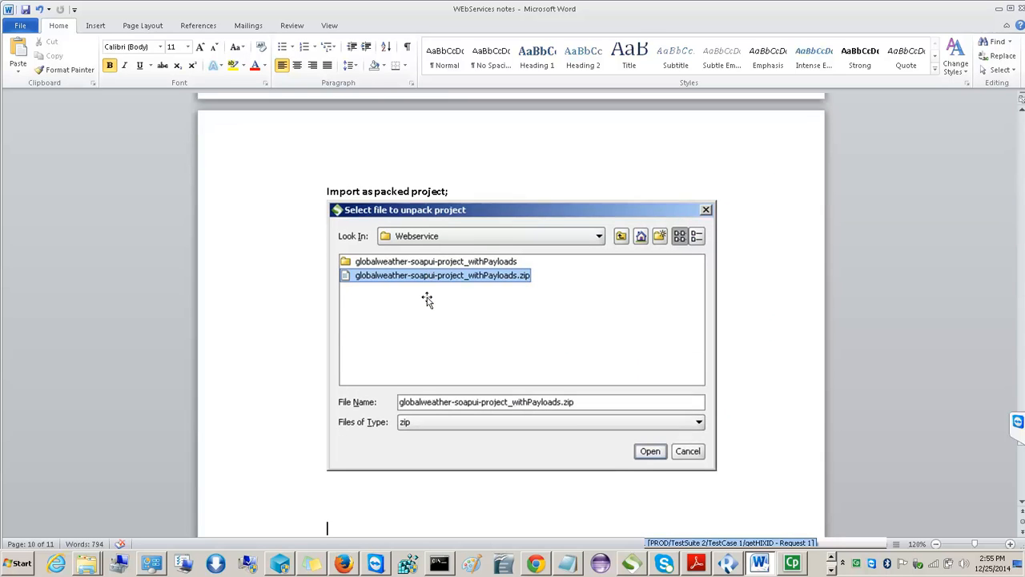
{"action": "key", "text": "Down"}
{"action": "key", "text": "Down"}
{"action": "key", "text": "Down"}
{"action": "key", "text": "Down"}
{"action": "key", "text": "Down"}
{"action": "key", "text": "Down"}
{"action": "key", "text": "Down"}
{"action": "key", "text": "Down"}
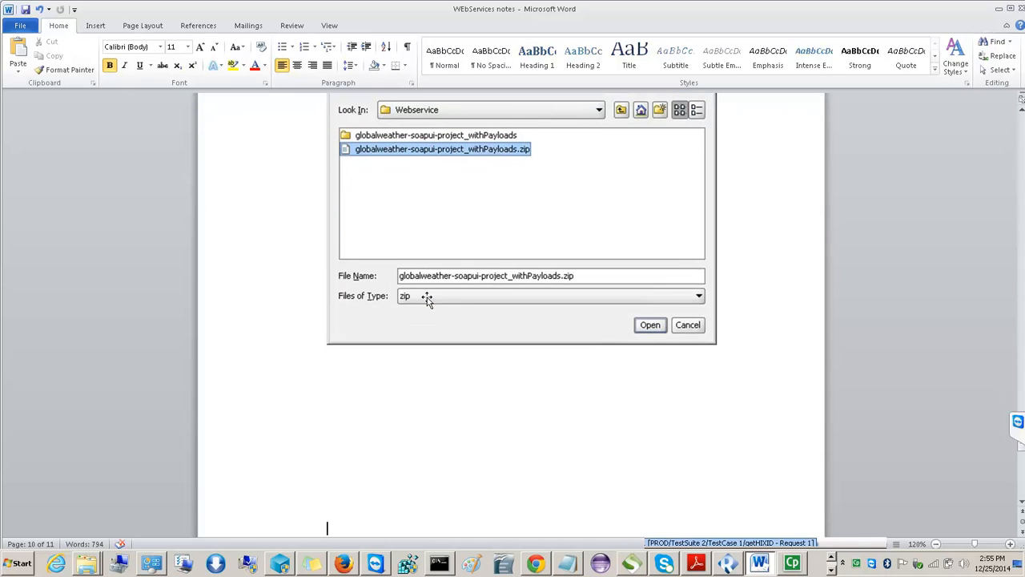
- Delete the "TO be continued..." line at the end of the Data Driven testing section
{"action": "key", "text": "Down"}
{"action": "key", "text": "Down"}
{"action": "key", "text": "Down"}
{"action": "key", "text": "Down"}
{"action": "key", "text": "Down"}
{"action": "key", "text": "Down"}
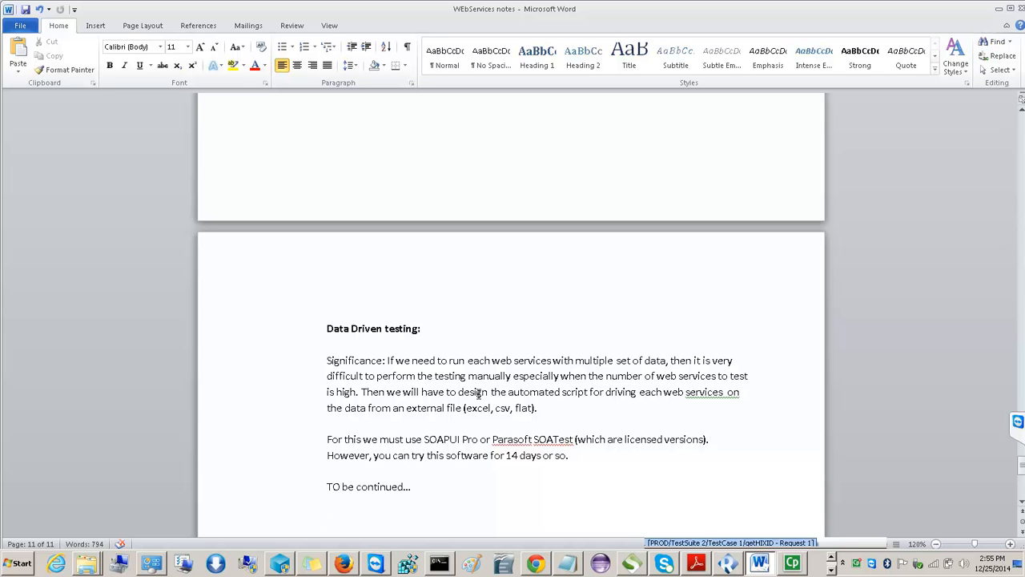
{"action": "triple_click", "coordinate": [376, 490]}
{"action": "key", "text": "Delete"}
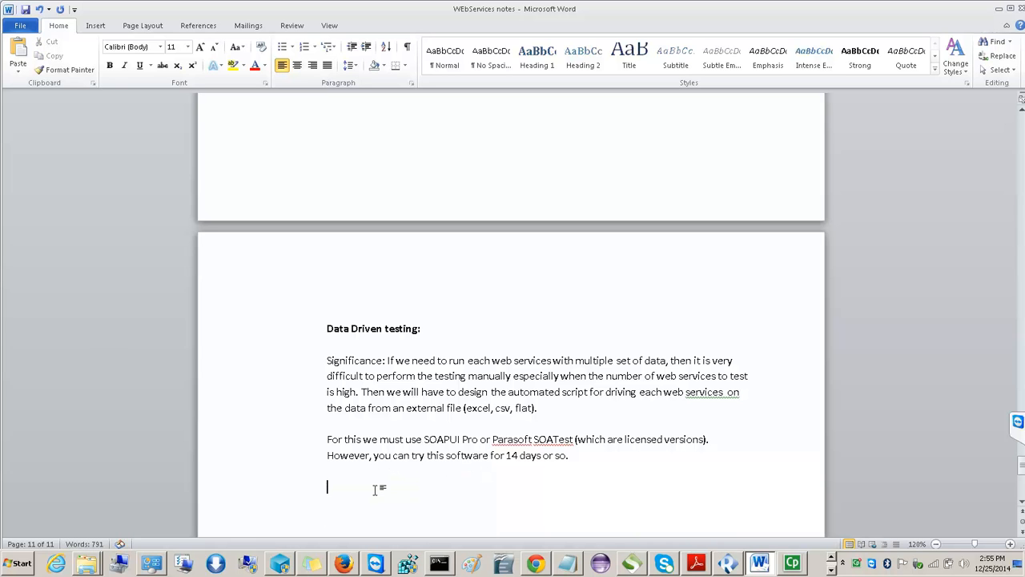
- Switch to SoapUI and show the available actions, including Clone Request, for Request 1 under PROD's getHIXID operation
{"action": "key", "text": "alt+Tab"}
{"action": "left_click_drag", "start_coordinate": [258, 136], "coordinate": [259, 143]}
{"action": "right_click", "coordinate": [258, 143]}
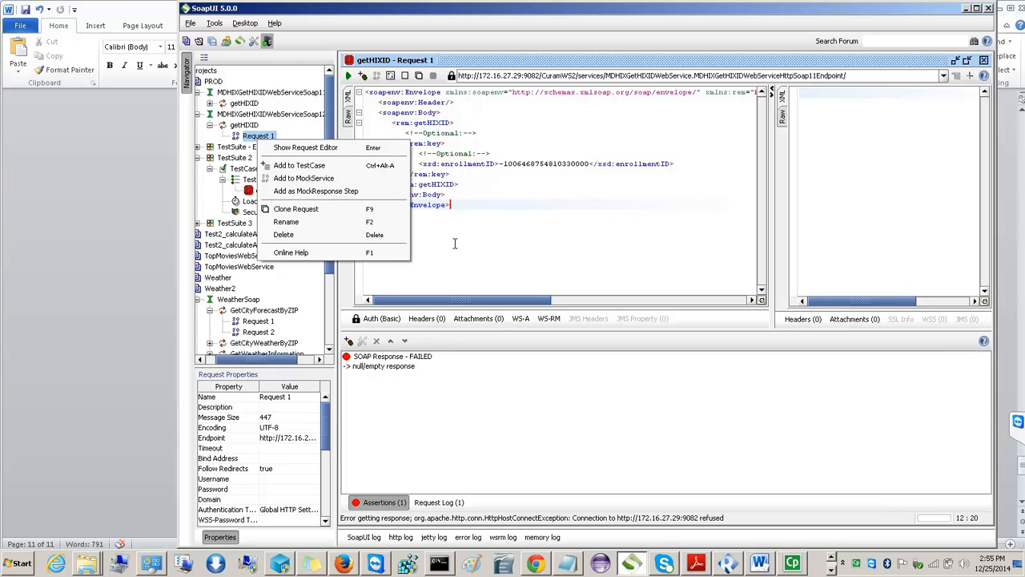
- Return to the Word notes and add the heading "Cloninng the web service requests:" above the Data Driven testing section
{"action": "key", "text": "alt+Tab"}
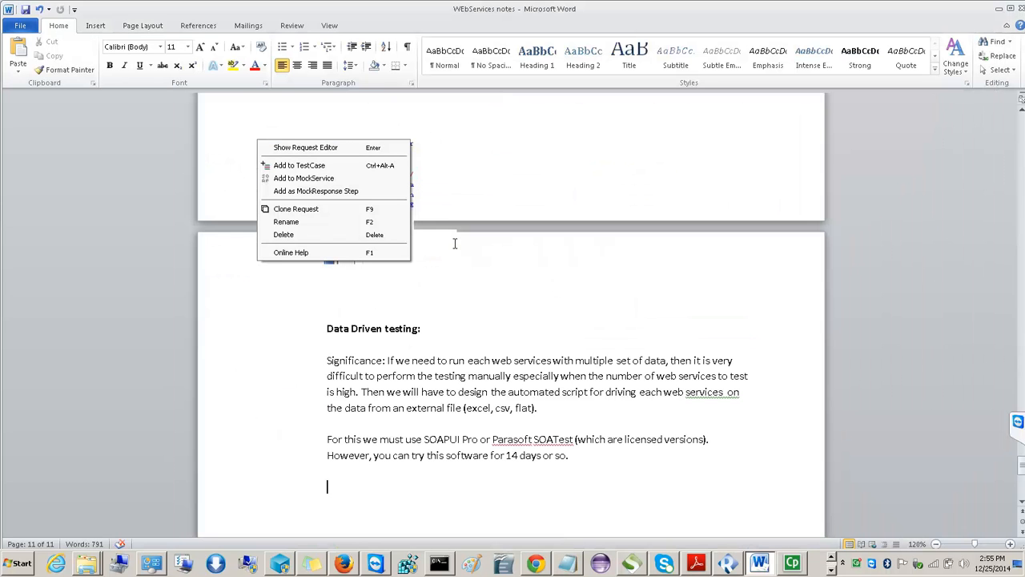
{"action": "left_click", "coordinate": [327, 328]}
{"action": "key", "text": "Return"}
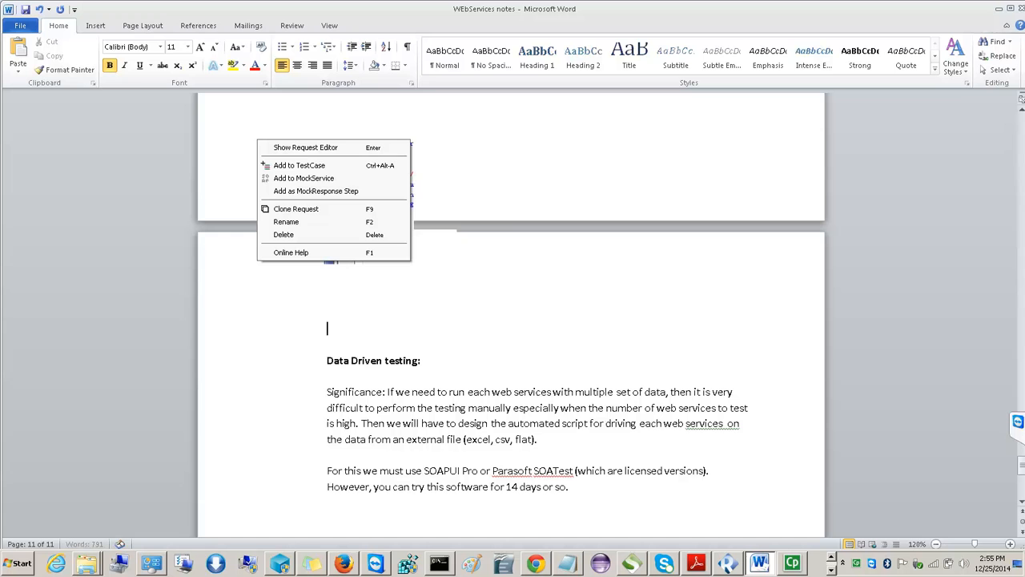
{"action": "type", "text": "Cloninng the web service re"}
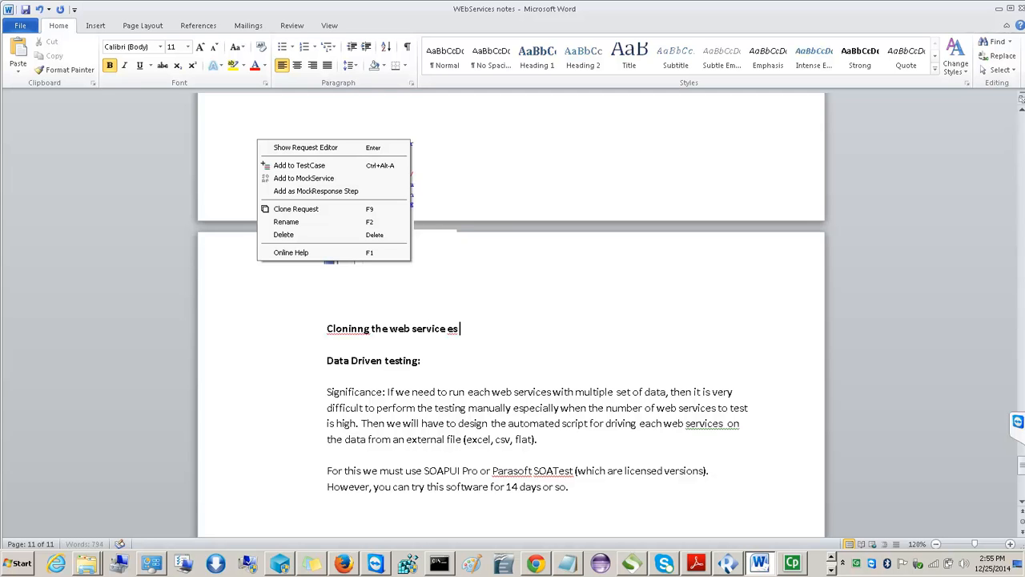
{"action": "type", "text": "quests:"}
{"action": "key", "text": "Return"}
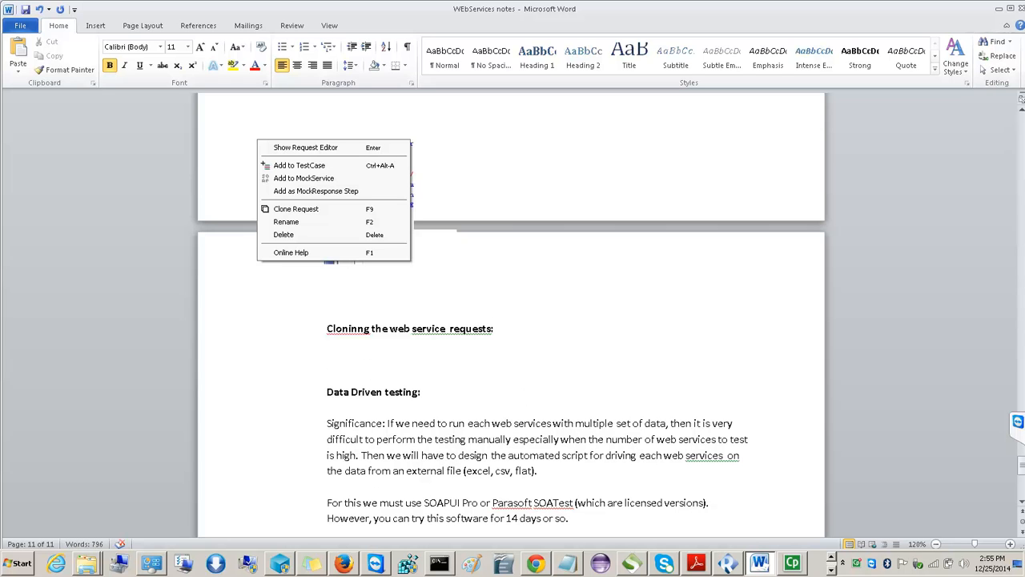
- Write below the heading: "This is useful for making a copy of a request xml with payload and change it's payloads."
{"action": "type", "text": "This is useful for "}
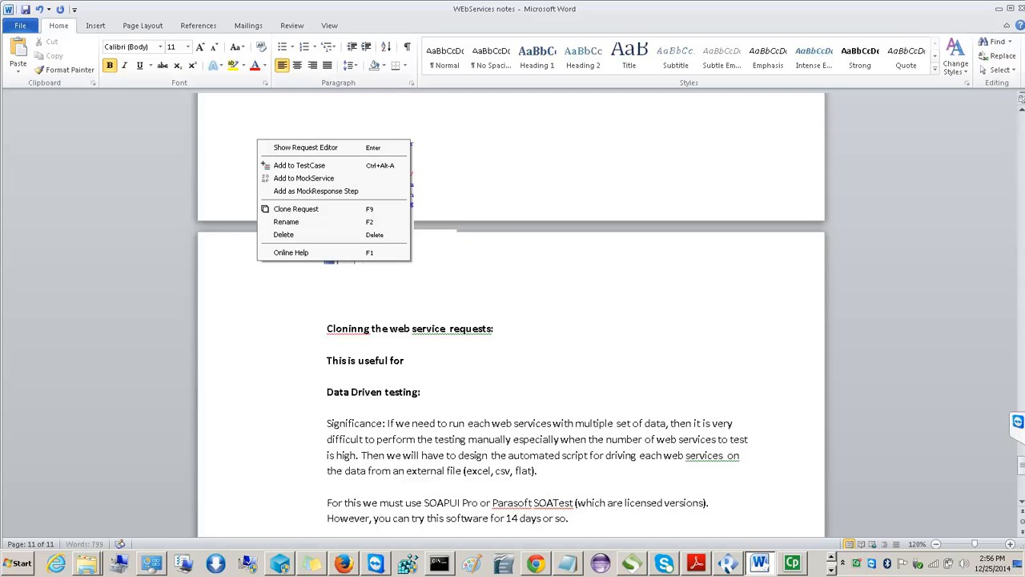
{"action": "type", "text": "making a copy of a re"}
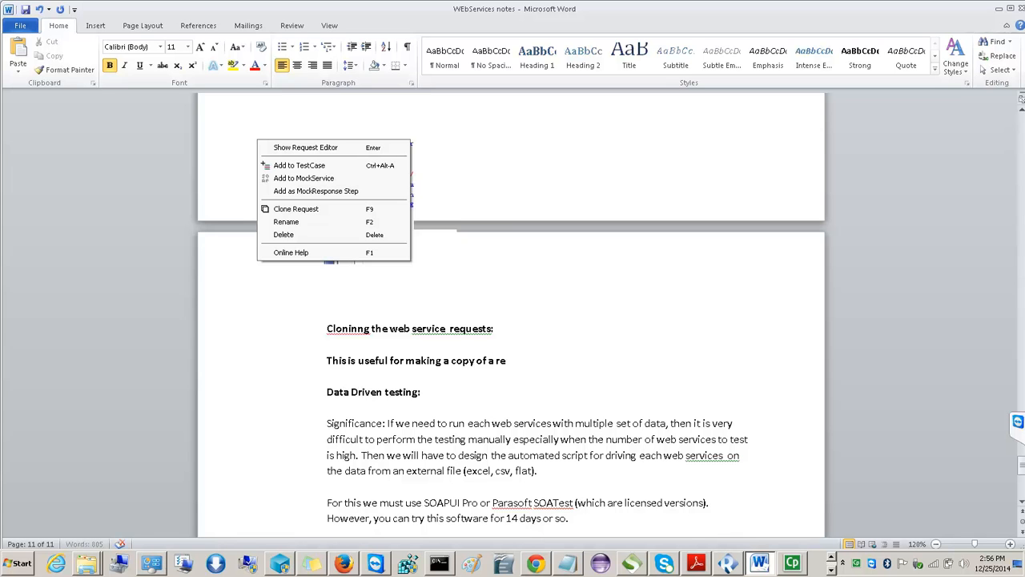
{"action": "type", "text": "quest xml with payload and che"}
{"action": "key", "text": "BackSpace"}
{"action": "type", "text": "ange it's payloads."}
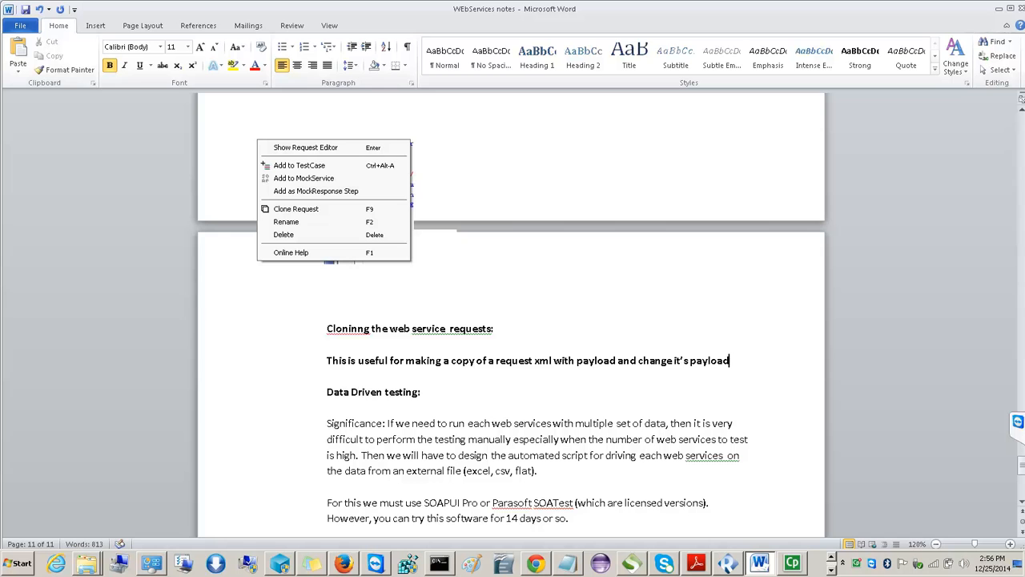
- Continue the paragraph with "So that we can retain the payloads everytime we execute the web services."
{"action": "type", "text": " So that"}
{"action": "type", "text": " we can"}
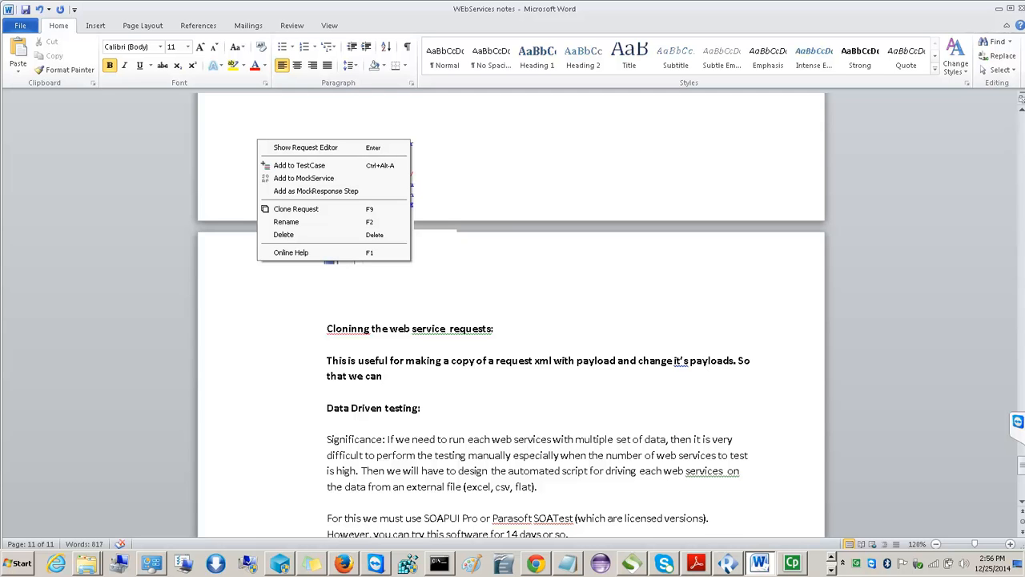
{"action": "type", "text": " retain the payloads"}
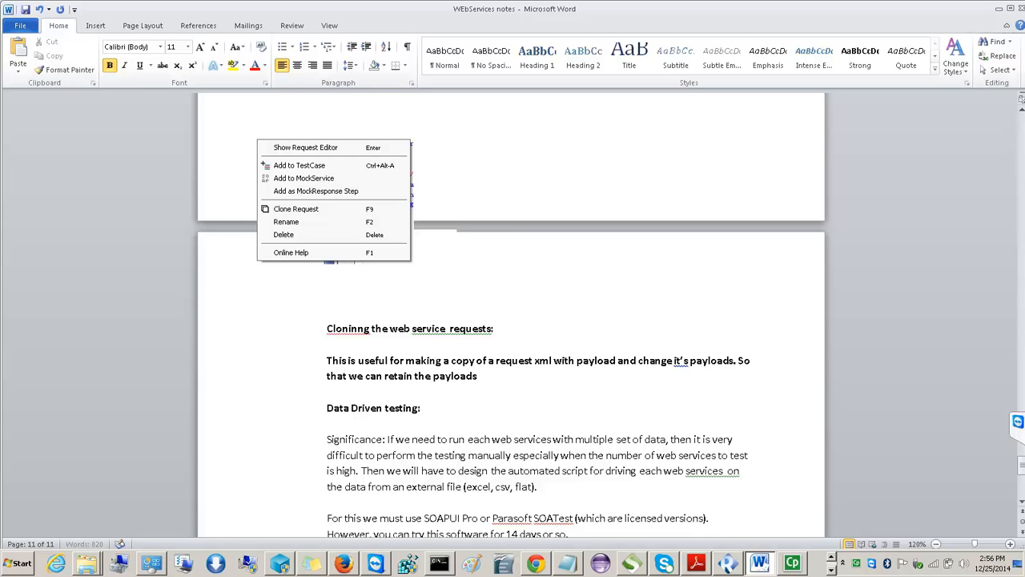
{"action": "type", "text": " everytime we exeu"}
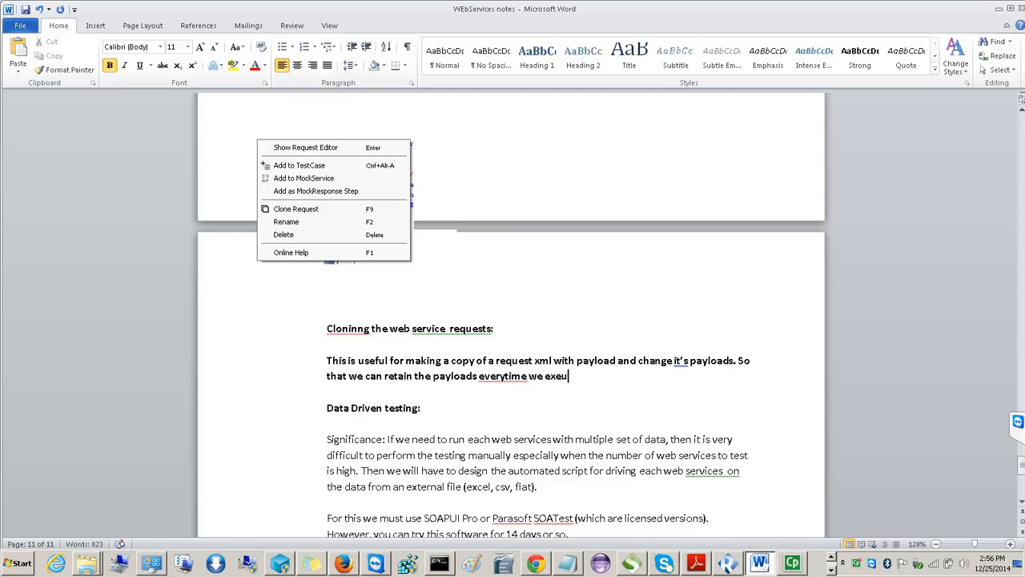
{"action": "key", "text": "BackSpace"}
{"action": "type", "text": "cute the web services."}
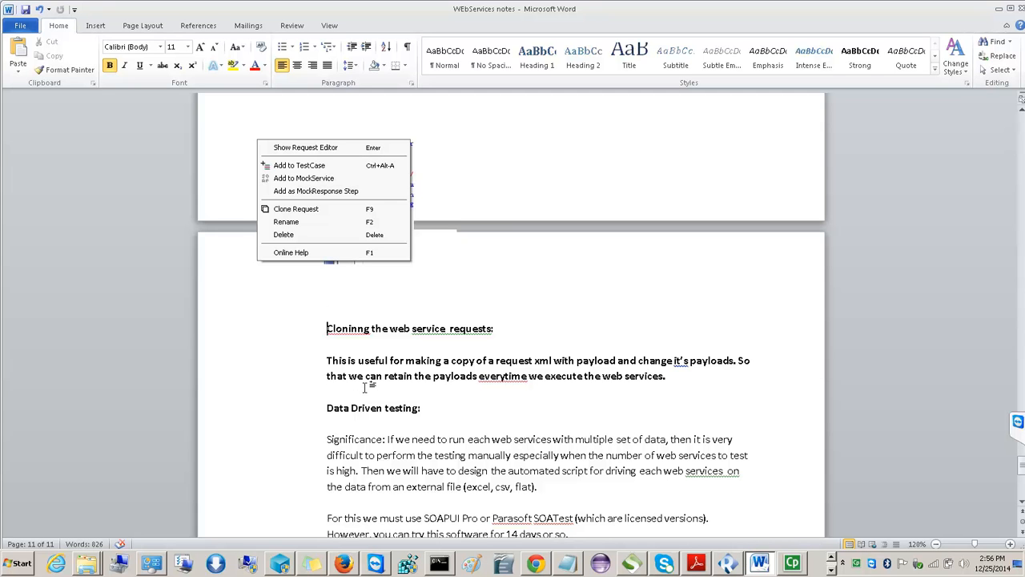
- Correct the misspelled first word of the new heading to "Cloning"
{"action": "key", "text": "Right"}
{"action": "key", "text": "Right"}
{"action": "right_click", "coordinate": [348, 335]}
{"action": "left_click", "coordinate": [433, 128]}
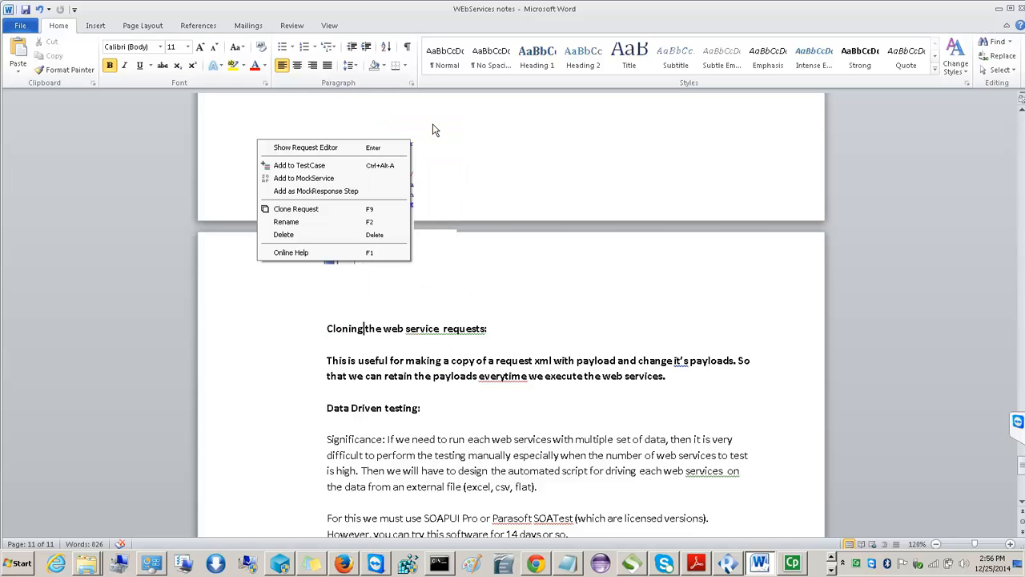
- Correct "everytime" to "every time" in the cloning paragraph and remove the paragraph's bold formatting
{"action": "left_click", "coordinate": [506, 377]}
{"action": "left_click_drag", "start_coordinate": [679, 379], "coordinate": [321, 365]}
{"action": "key", "text": "ctrl+b"}
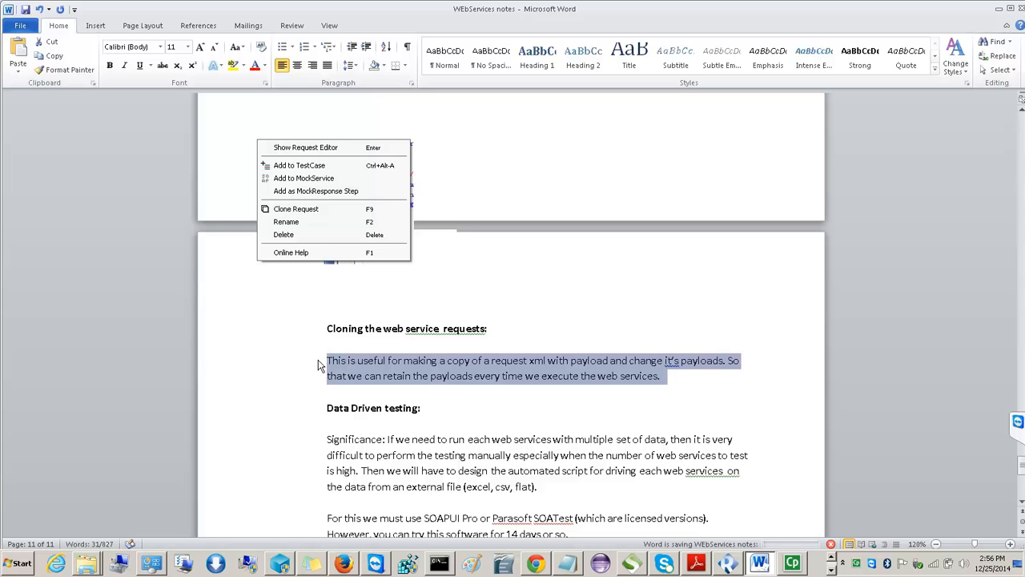
{"action": "left_click", "coordinate": [423, 433]}
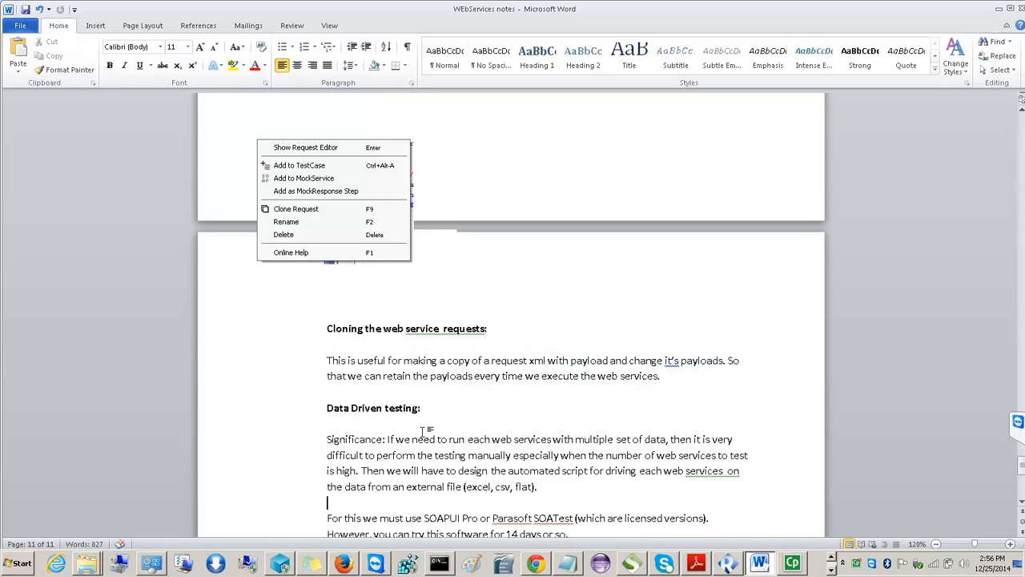
- Switch to the SOAPUIPro_DataDriverSetup_UserGuide PDF in Adobe Reader and review its title page, Table of Contents and Overview
{"action": "scroll", "coordinate": [423, 432], "scroll_direction": "down", "scroll_amount": 1}
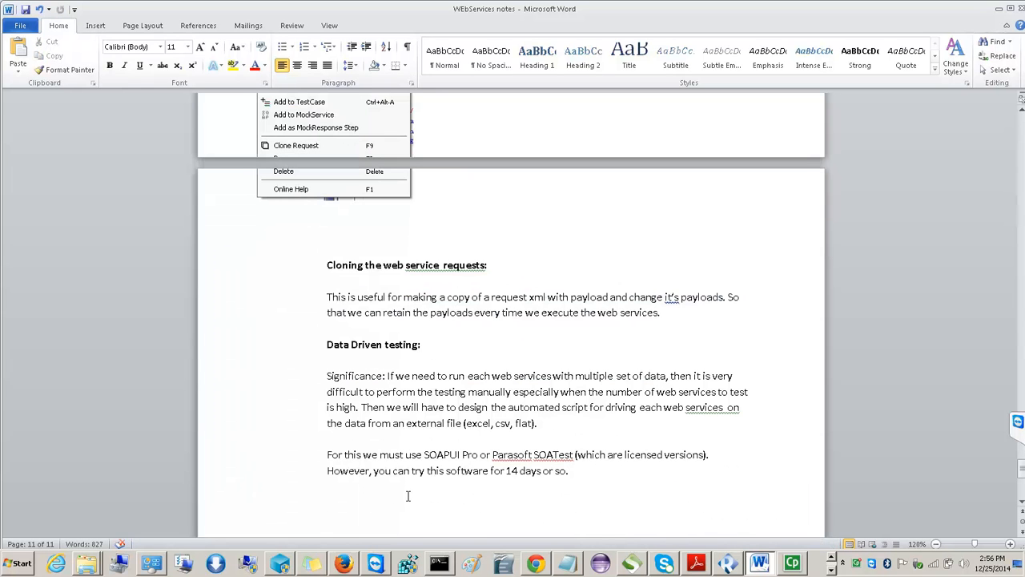
{"action": "left_click", "coordinate": [697, 564]}
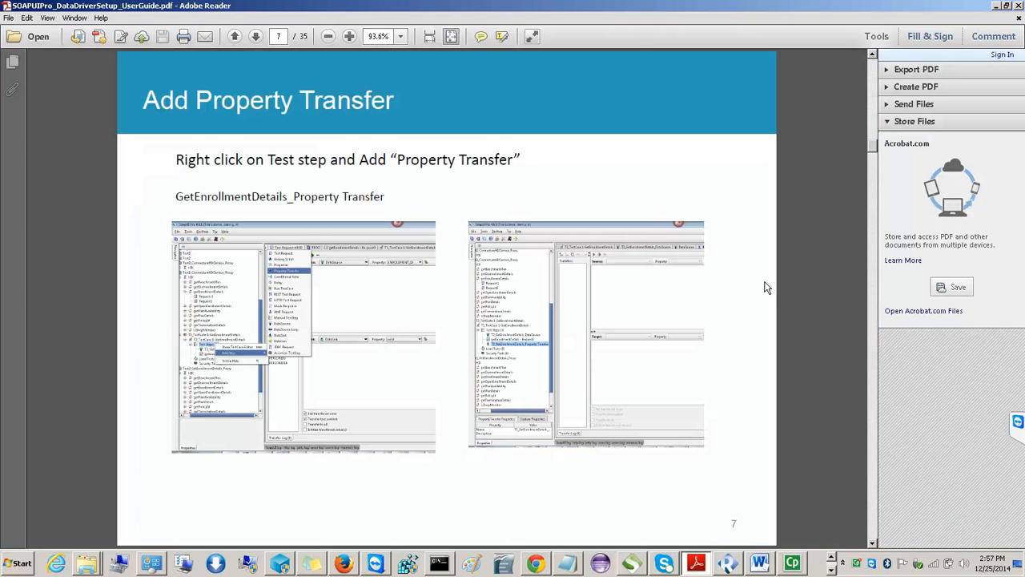
{"action": "scroll", "coordinate": [767, 288], "scroll_direction": "up", "scroll_amount": 6}
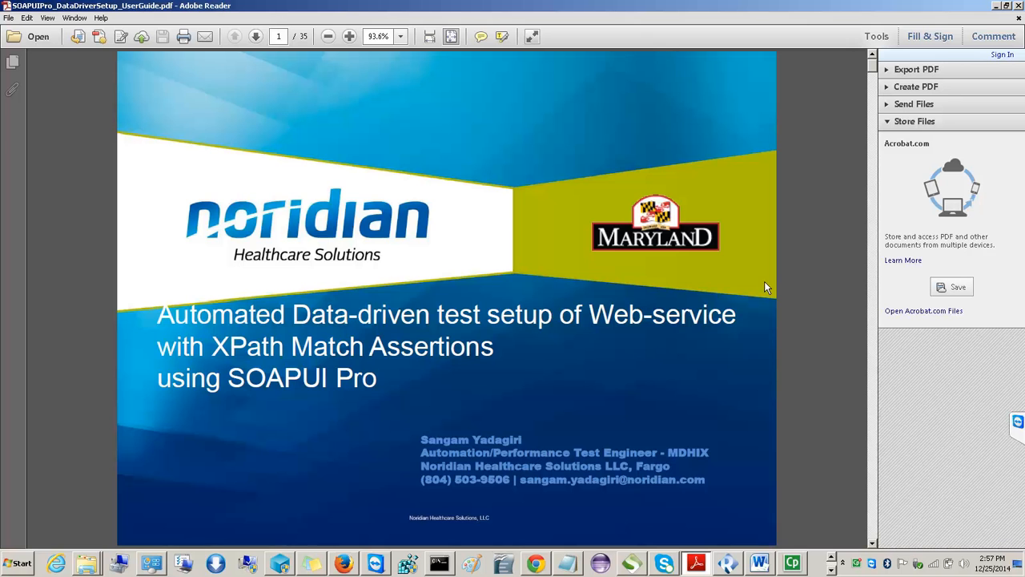
{"action": "scroll", "coordinate": [764, 281], "scroll_direction": "down", "scroll_amount": 1}
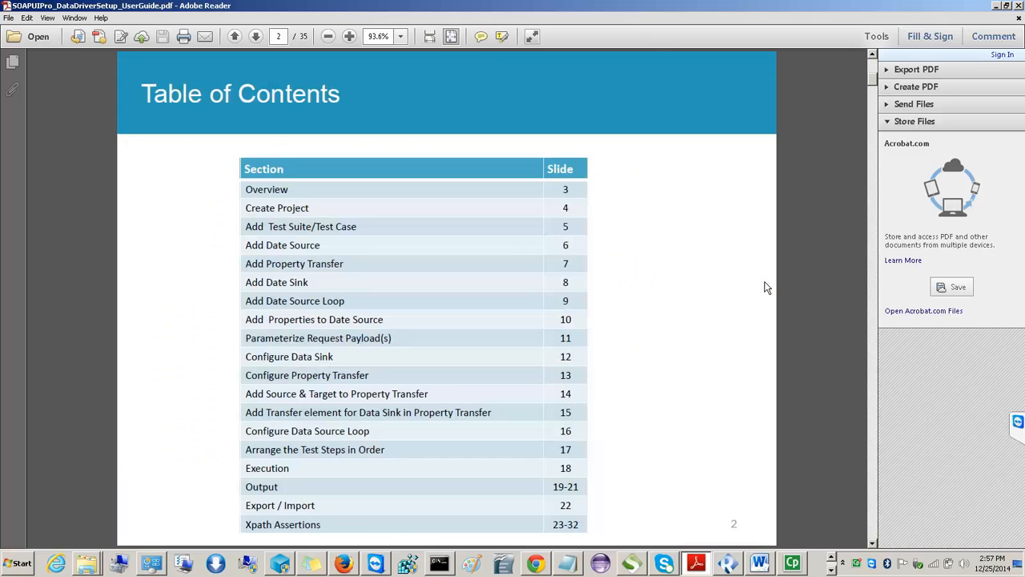
{"action": "scroll", "coordinate": [764, 287], "scroll_direction": "down", "scroll_amount": 1}
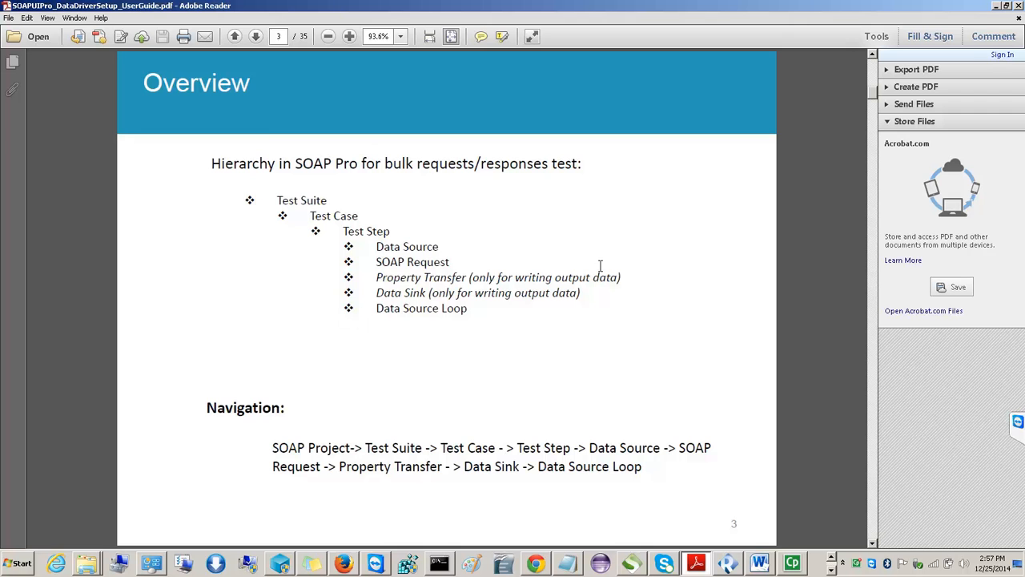
- Start installing Ready! API 1.1.0 in the default directory without HermesJMS and Tutorials, keeping the default Start Menu folder and the desktop icon
{"action": "left_click", "coordinate": [726, 566]}
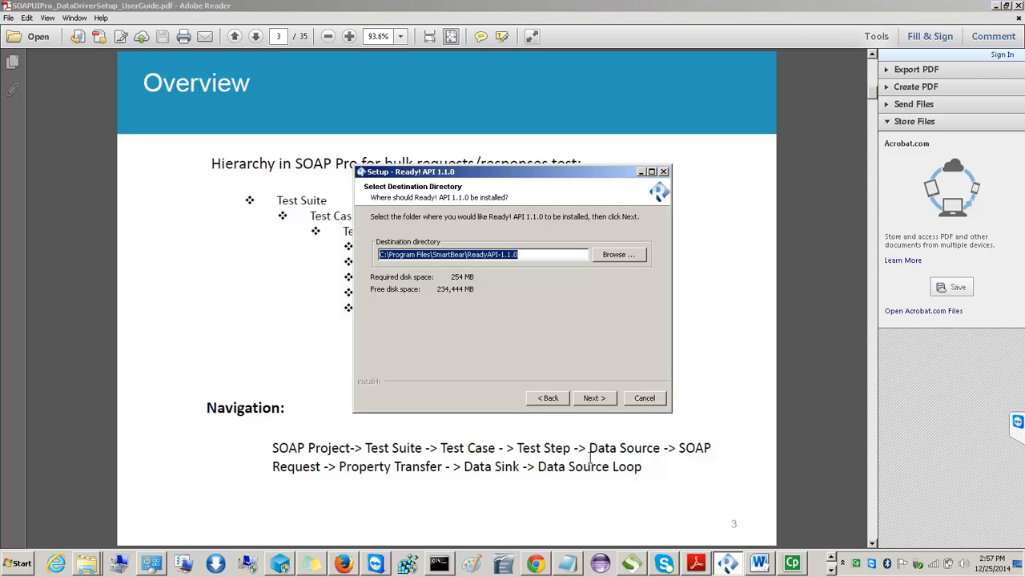
{"action": "left_click", "coordinate": [595, 401]}
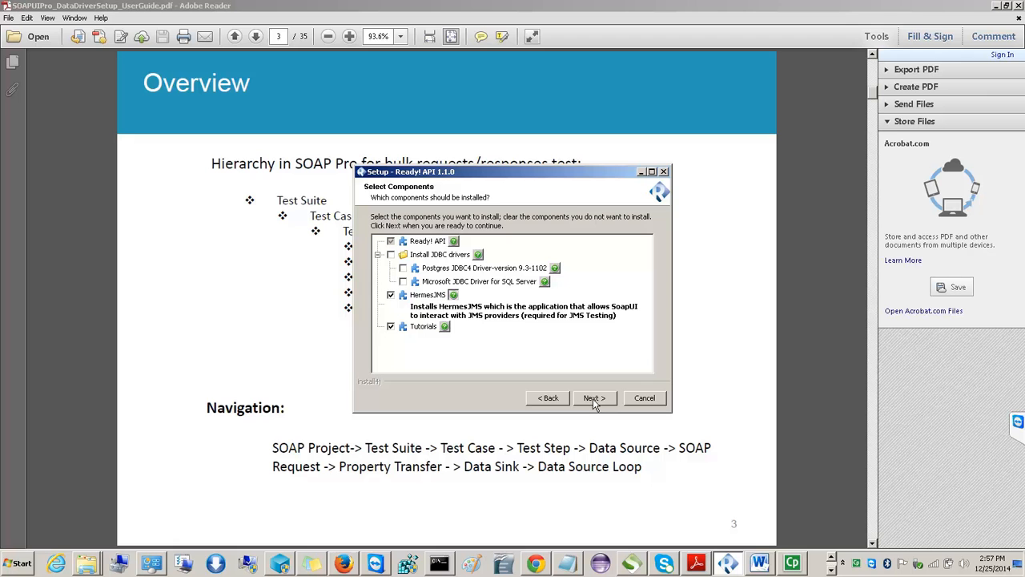
{"action": "left_click", "coordinate": [391, 326]}
{"action": "left_click", "coordinate": [390, 295]}
{"action": "left_click", "coordinate": [595, 399]}
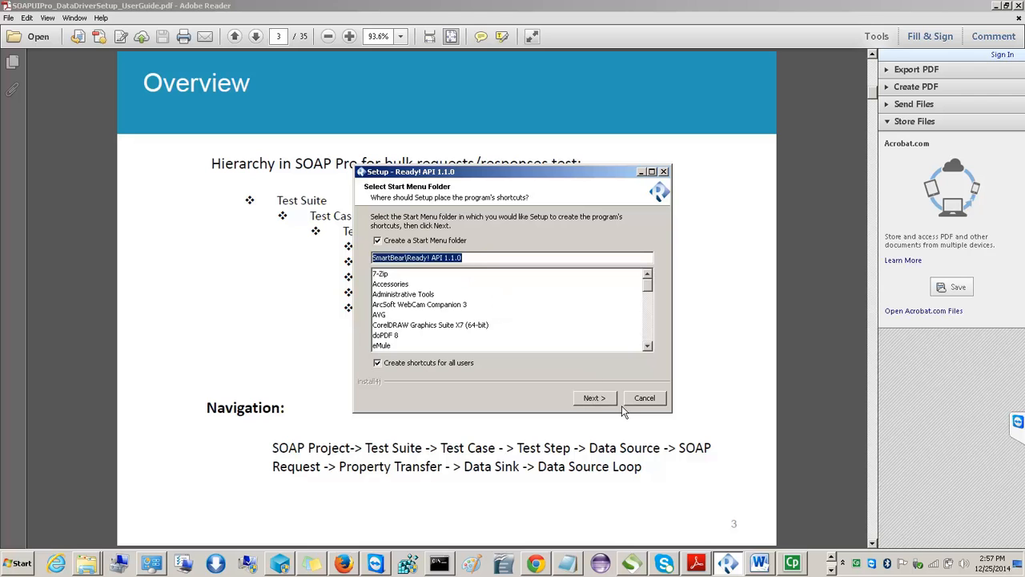
{"action": "left_click", "coordinate": [593, 398]}
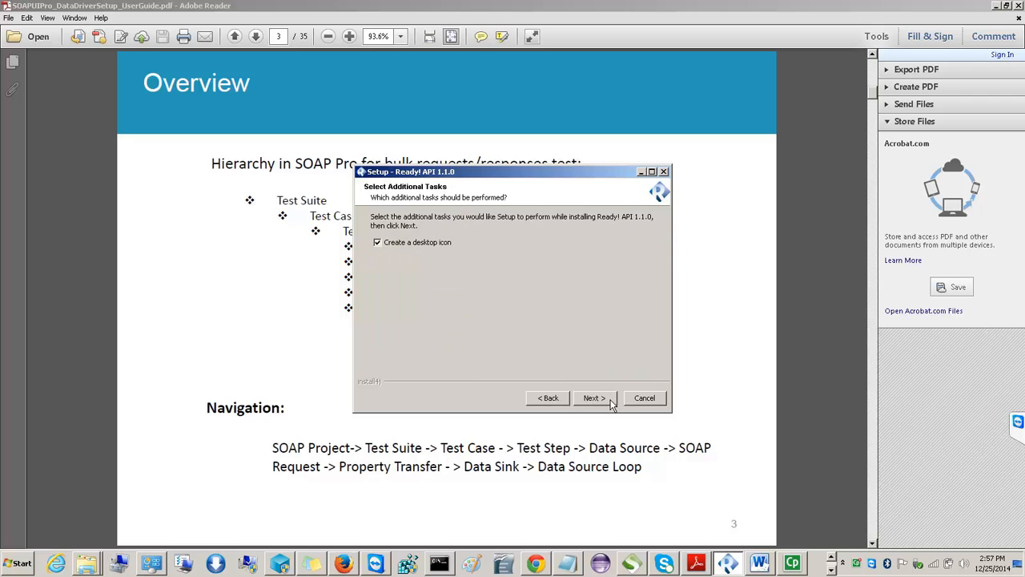
{"action": "left_click", "coordinate": [609, 403]}
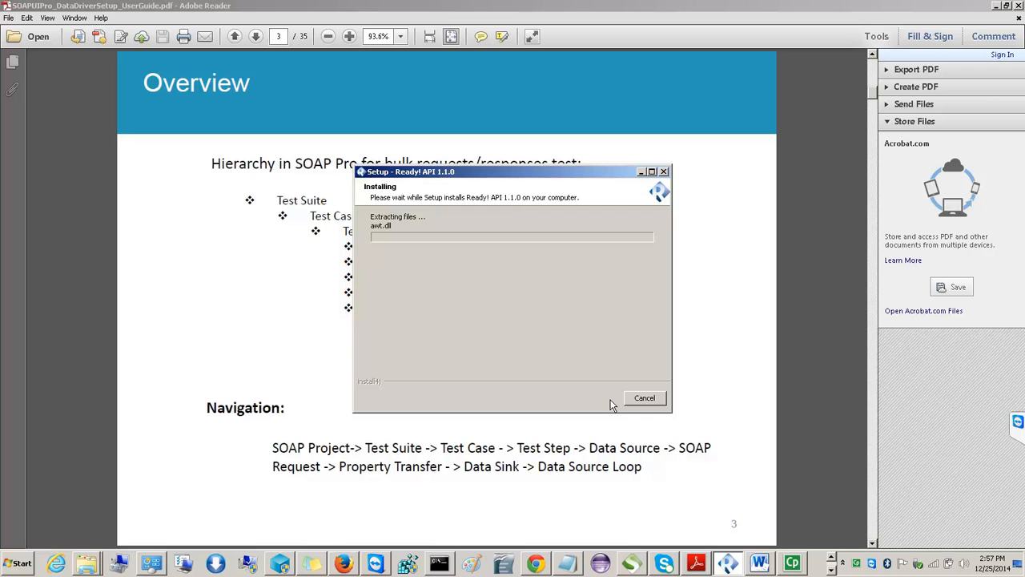
- Switch to the Documents library in Windows Explorer and open the SOAPUI folder inside IT > QA files
{"action": "left_click", "coordinate": [87, 565]}
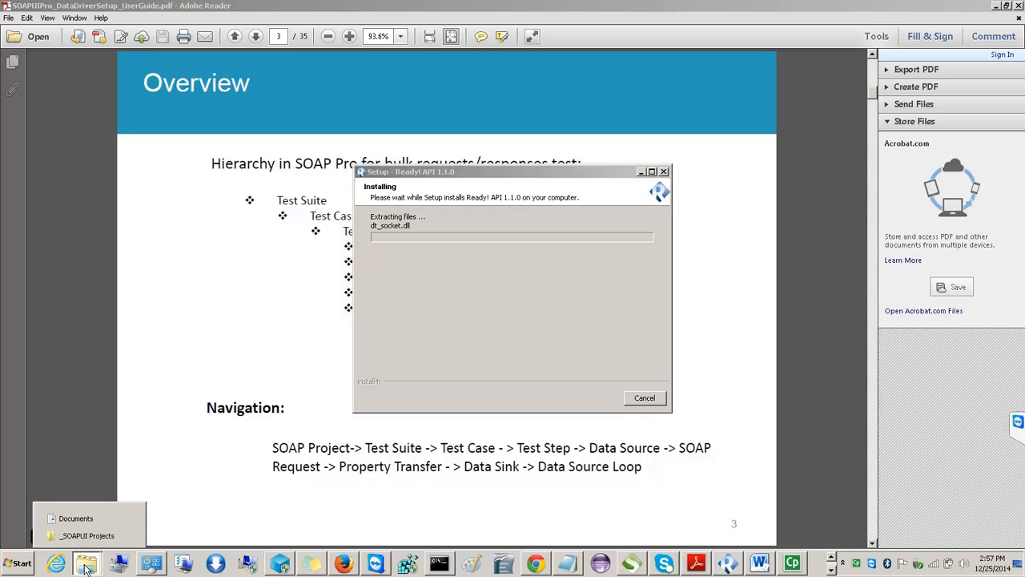
{"action": "left_click", "coordinate": [80, 520]}
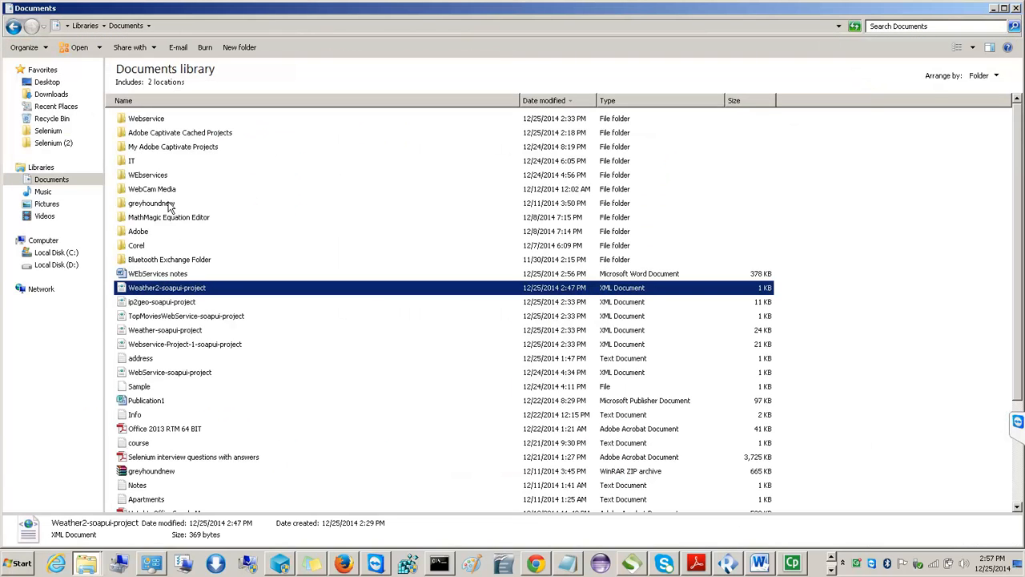
{"action": "left_click", "coordinate": [136, 161]}
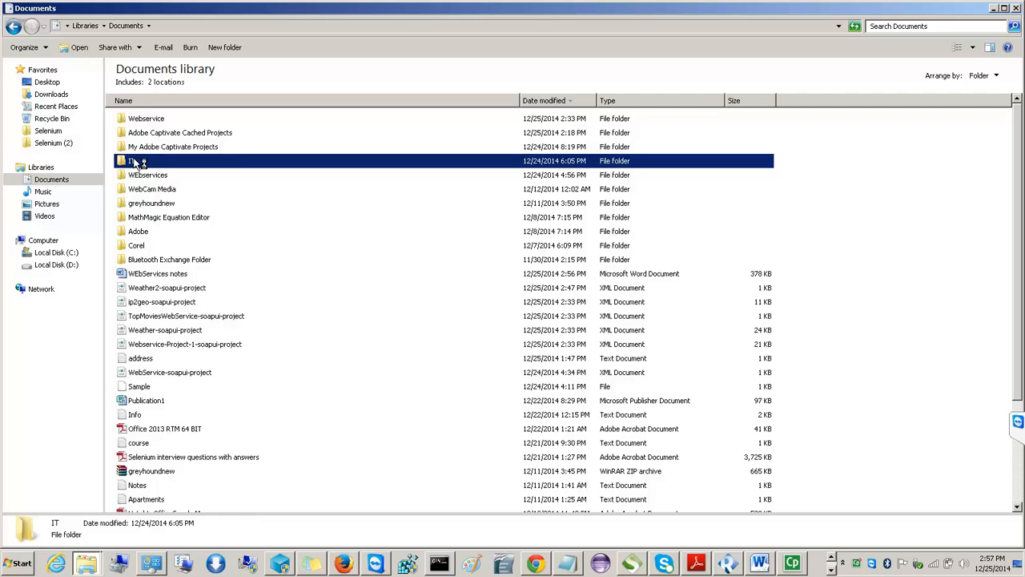
{"action": "double_click", "coordinate": [136, 161]}
{"action": "left_click", "coordinate": [140, 147]}
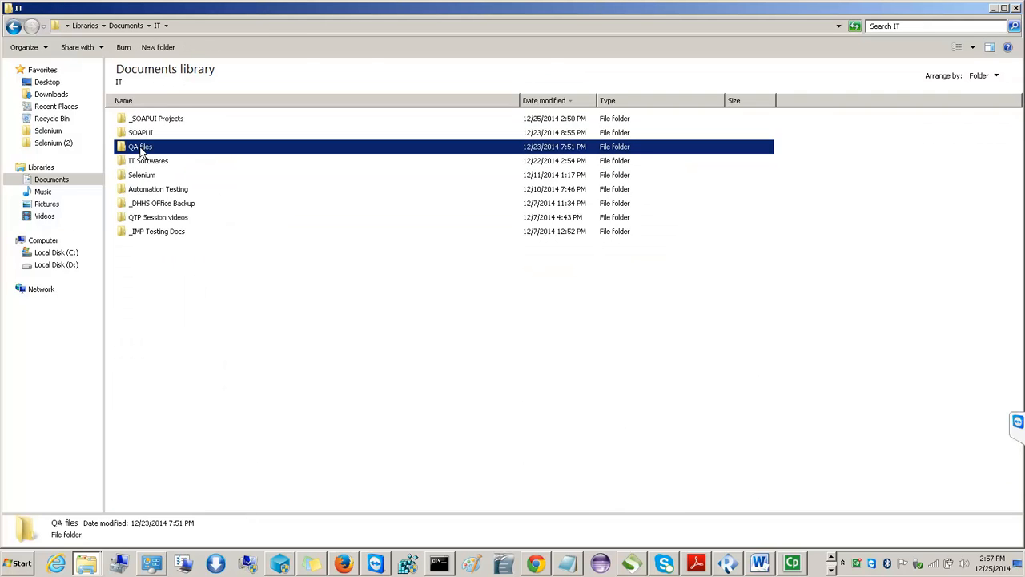
{"action": "double_click", "coordinate": [140, 149]}
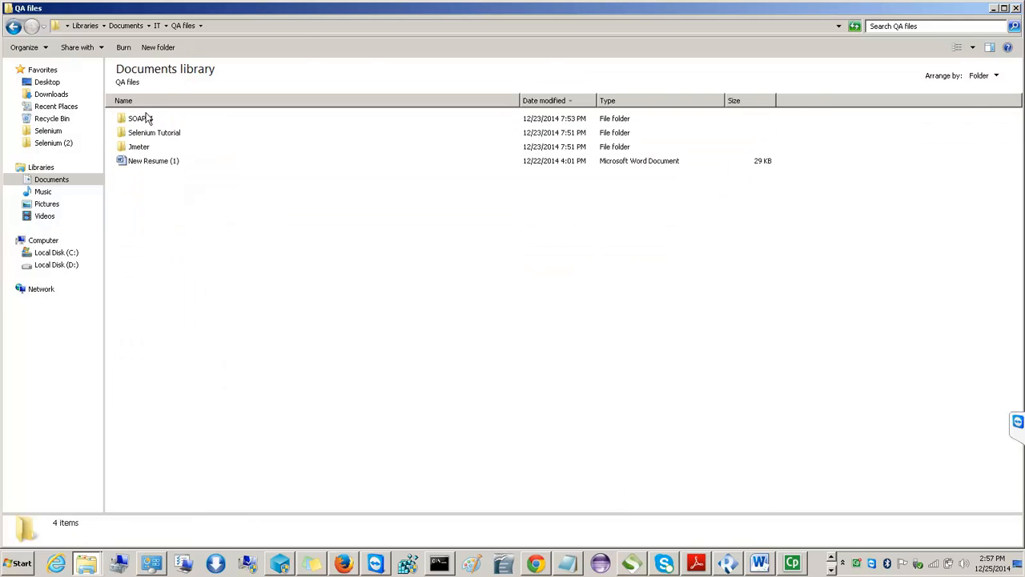
{"action": "double_click", "coordinate": [142, 120]}
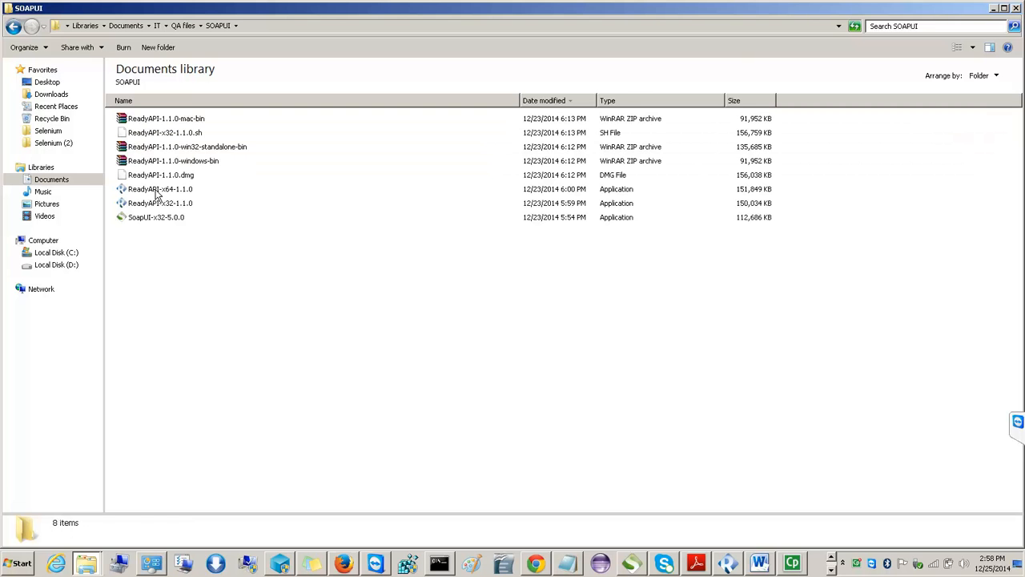
- Locate the ReadyAPI-x64-1.1.0 installer and look at its Run as administrator option without starting it
{"action": "left_click", "coordinate": [158, 191]}
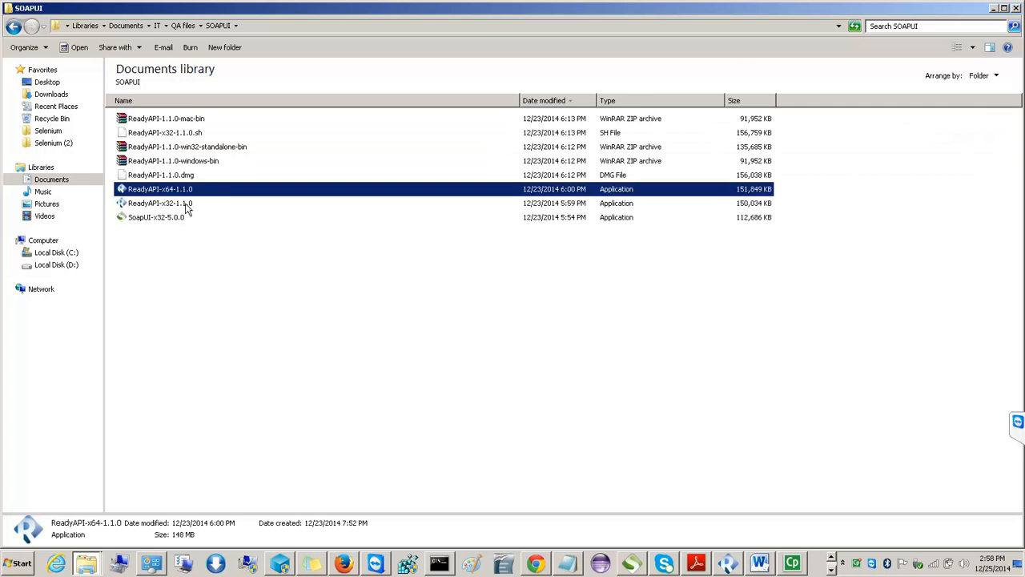
{"action": "left_click", "coordinate": [210, 303]}
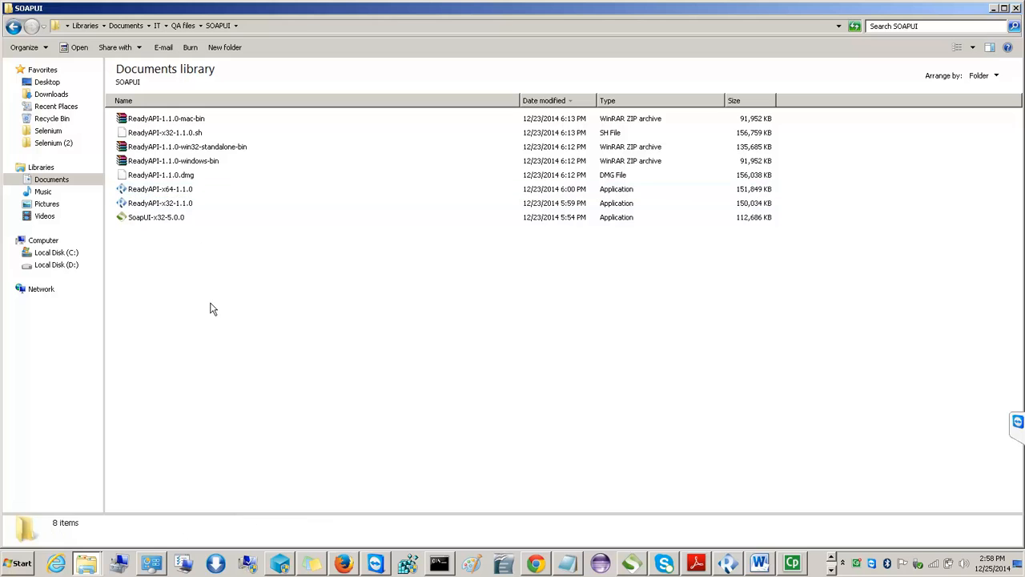
{"action": "left_click", "coordinate": [177, 192]}
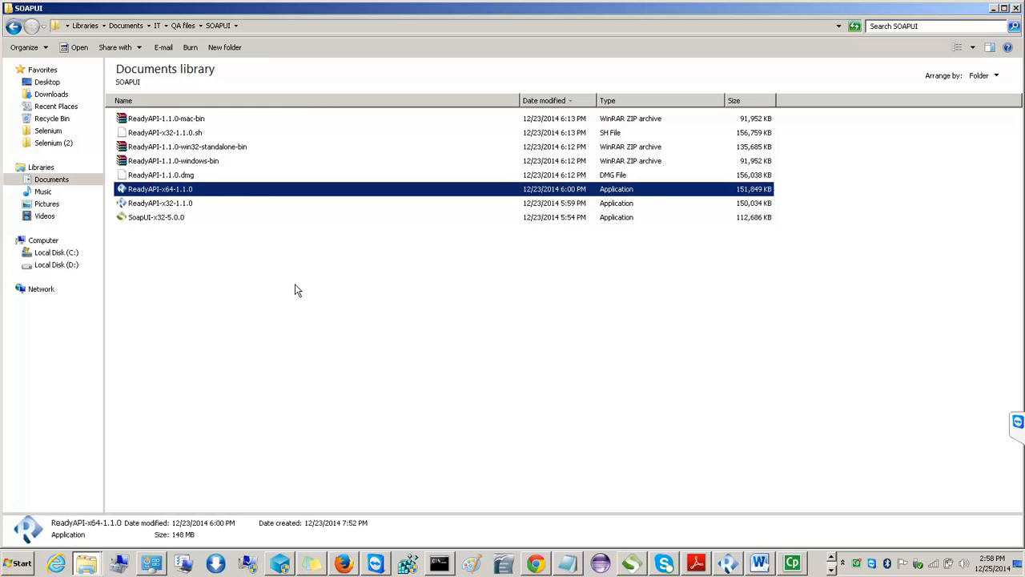
{"action": "key", "text": "alt+Tab"}
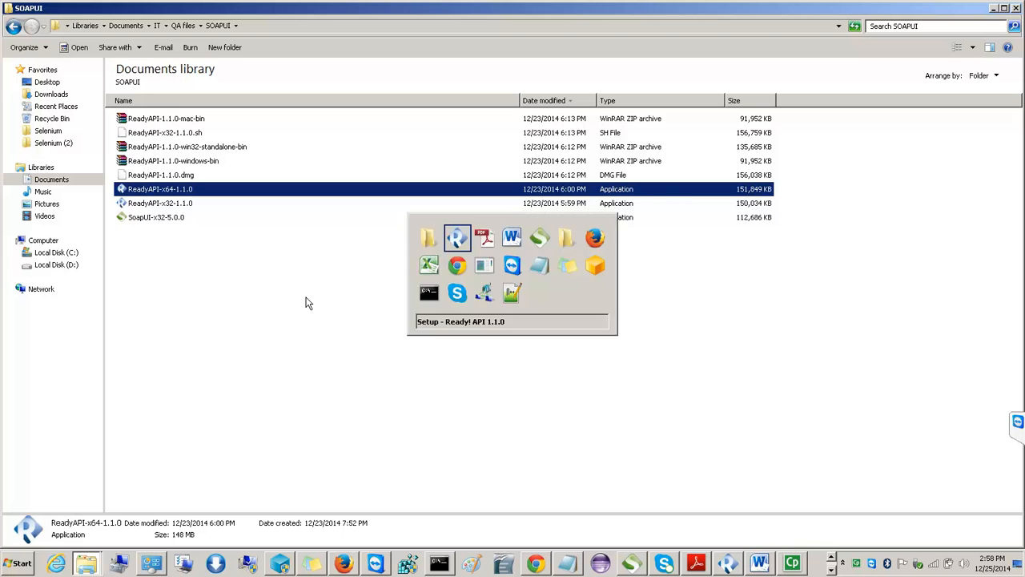
{"action": "key", "text": "alt+Tab"}
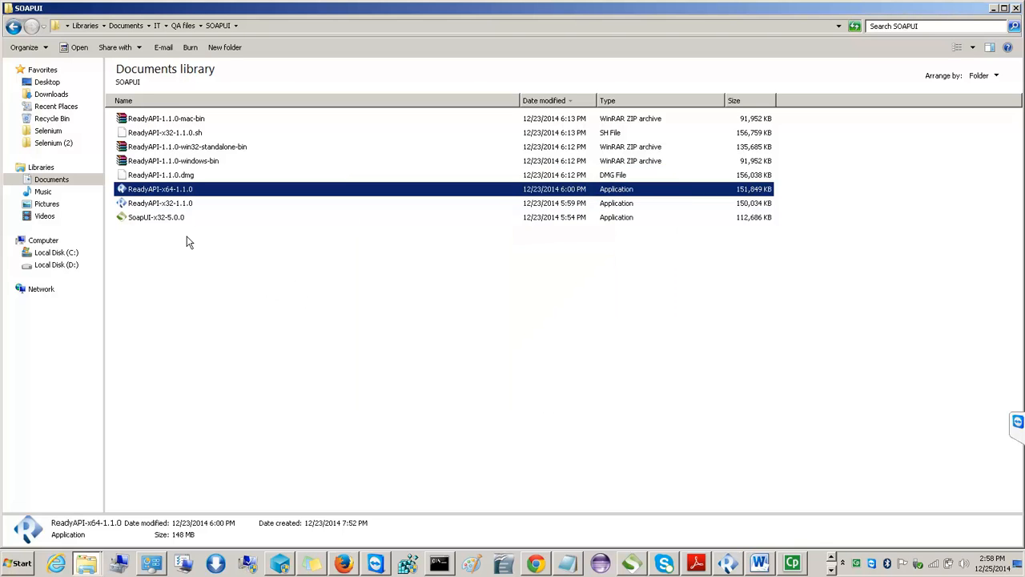
{"action": "right_click", "coordinate": [140, 190]}
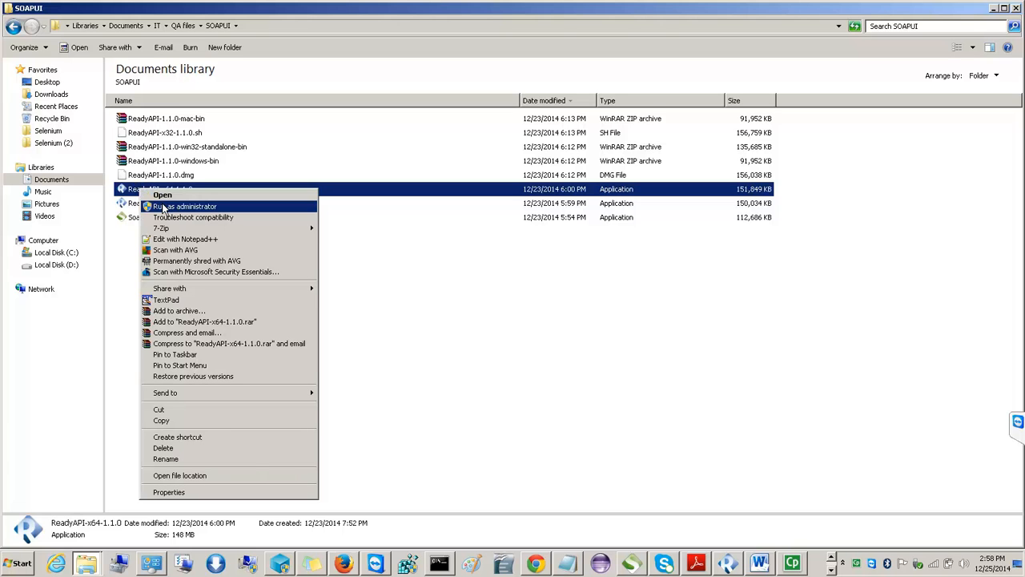
{"action": "left_click", "coordinate": [426, 252]}
{"action": "left_click", "coordinate": [428, 254]}
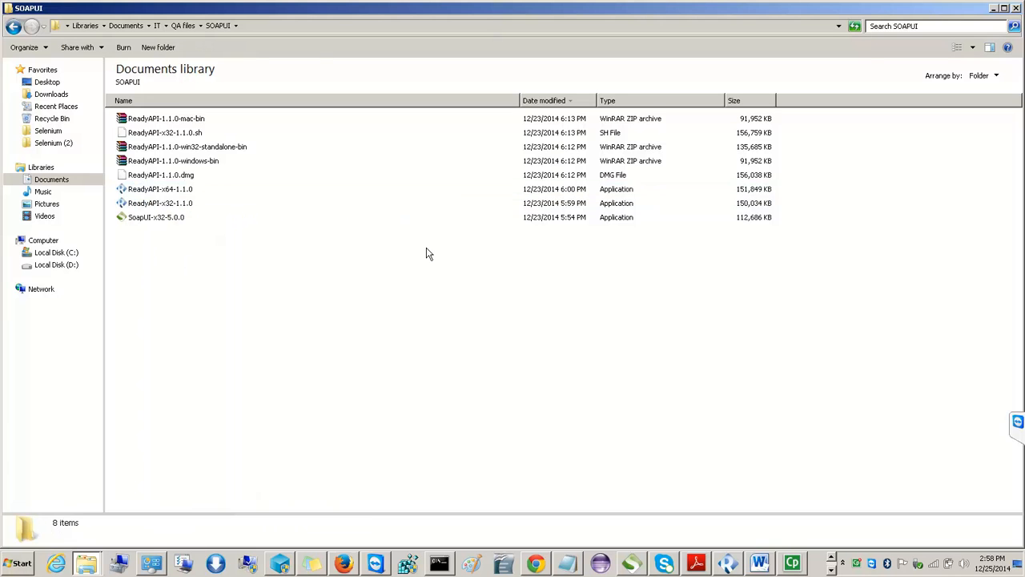
- Switch to the WEbServices notes in Word and write "Install ReadyAPI from smartbear" below the data driven testing text
{"action": "key", "text": "alt+Tab"}
{"action": "key", "text": "alt+Tab"}
{"action": "key", "text": "alt+Tab"}
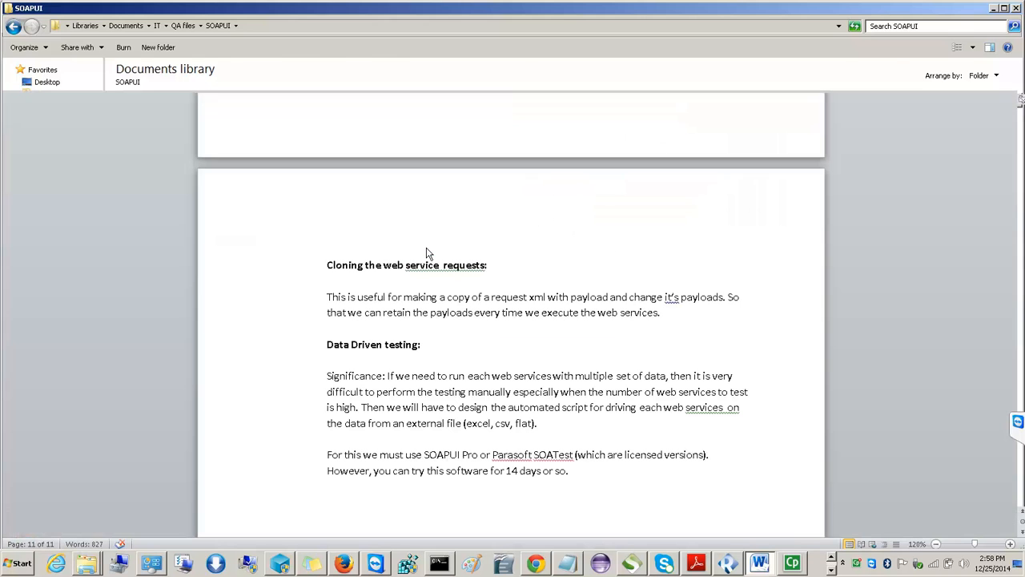
{"action": "type", "text": "Install"}
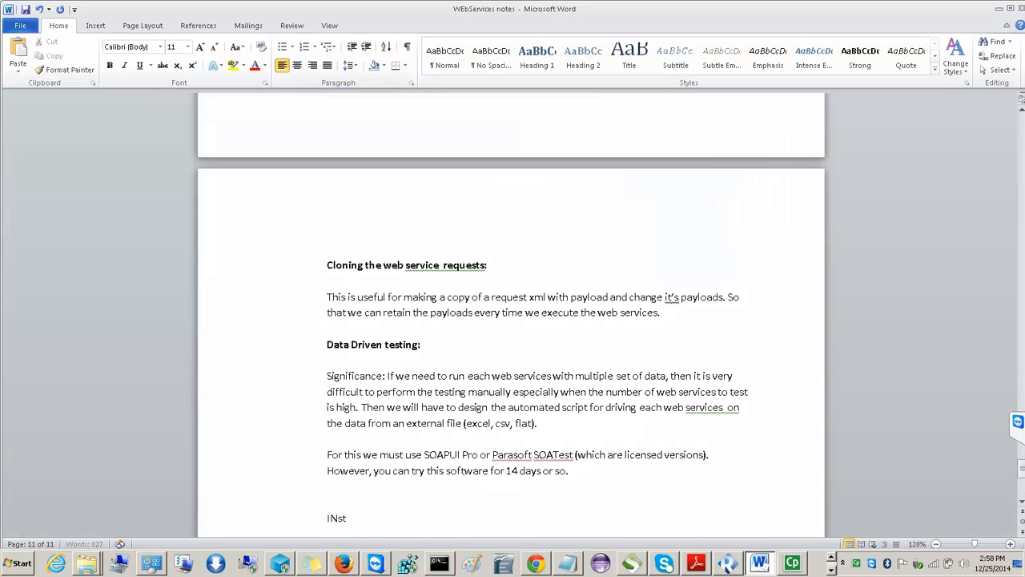
{"action": "key", "text": "alt+Tab"}
{"action": "key", "text": "alt+Tab"}
{"action": "type", "text": "ReadyAPI from smartbear ("}
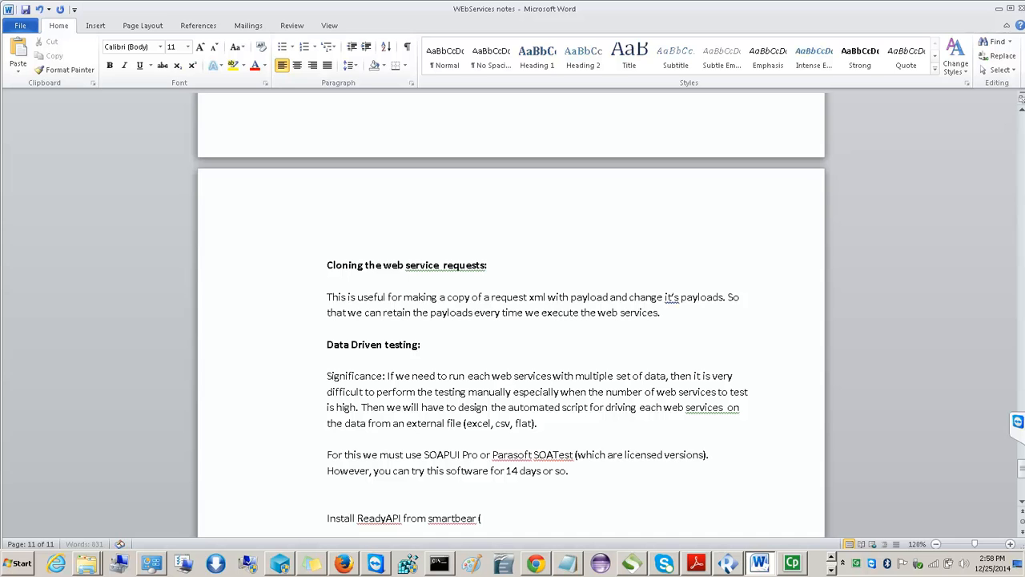
- Remove the stray opening parenthesis and insert "(previously known as SOAPUI pro)" after "ReadyAPI" in the install line
{"action": "key", "text": "BackSpace"}
{"action": "left_click", "coordinate": [403, 518]}
{"action": "type", "text": "(pre "}
{"action": "type", "text": "viously known "}
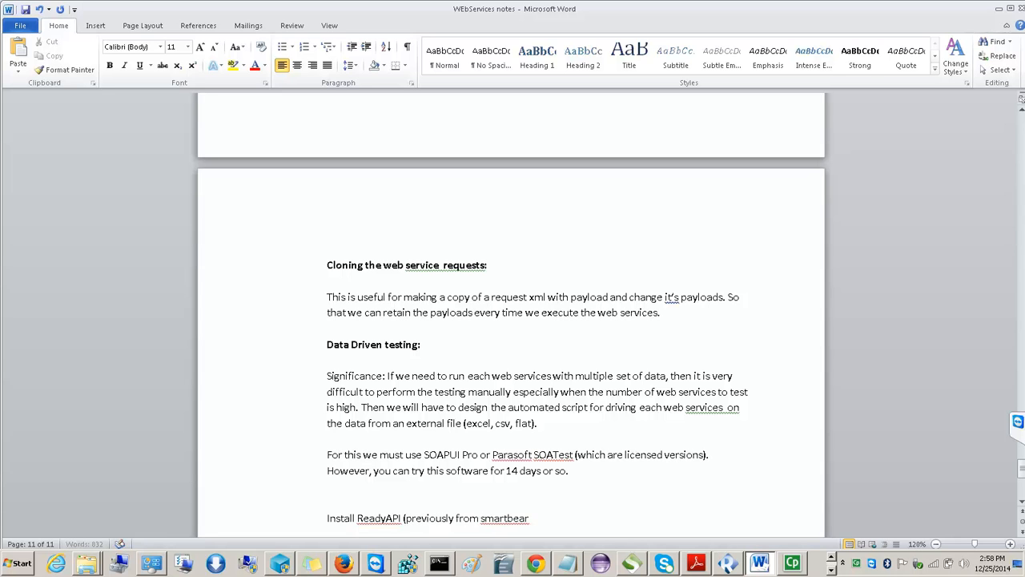
{"action": "type", "text": "as SOAPUI p"}
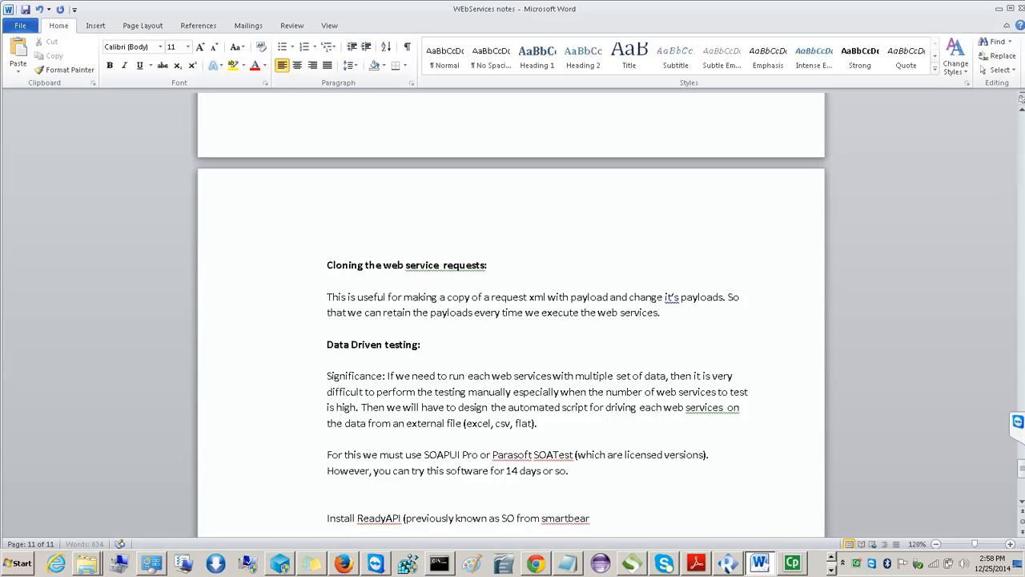
{"action": "type", "text": "ro)"}
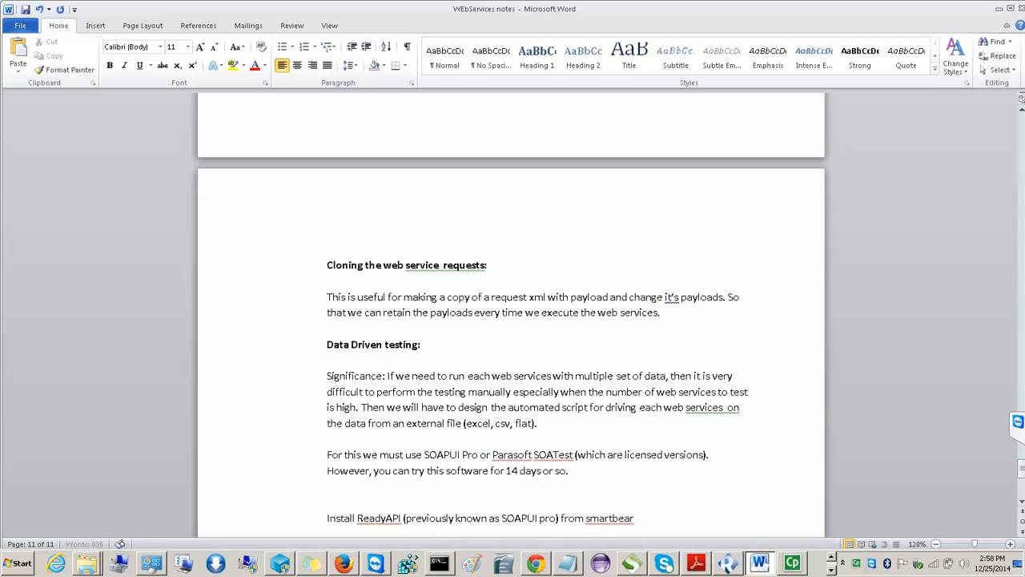
- Extend the install line with "by running the exe file as administrator"
{"action": "left_click", "coordinate": [661, 522]}
{"action": "type", "text": "by running th"}
{"action": "key", "text": "BackSpace"}
{"action": "type", "text": "r"}
{"action": "key", "text": "BackSpace"}
{"action": "type", "text": "he exe file as admini"}
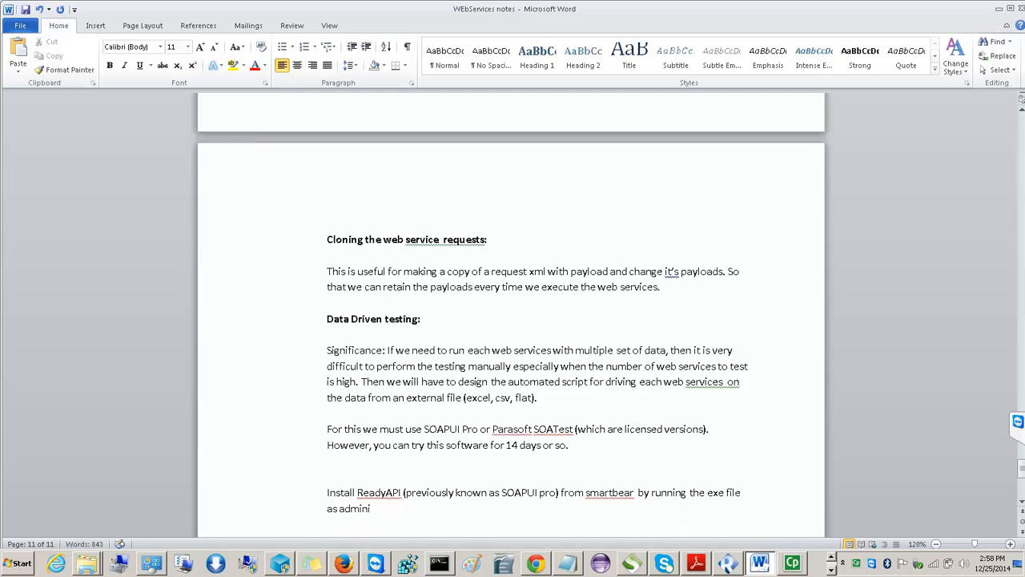
{"action": "type", "text": "strator"}
- Add a "Steps:" line above the install instruction and make that instruction item 1 of a numbered list
{"action": "key", "text": "Return"}
{"action": "type", "text": "Steps:"}
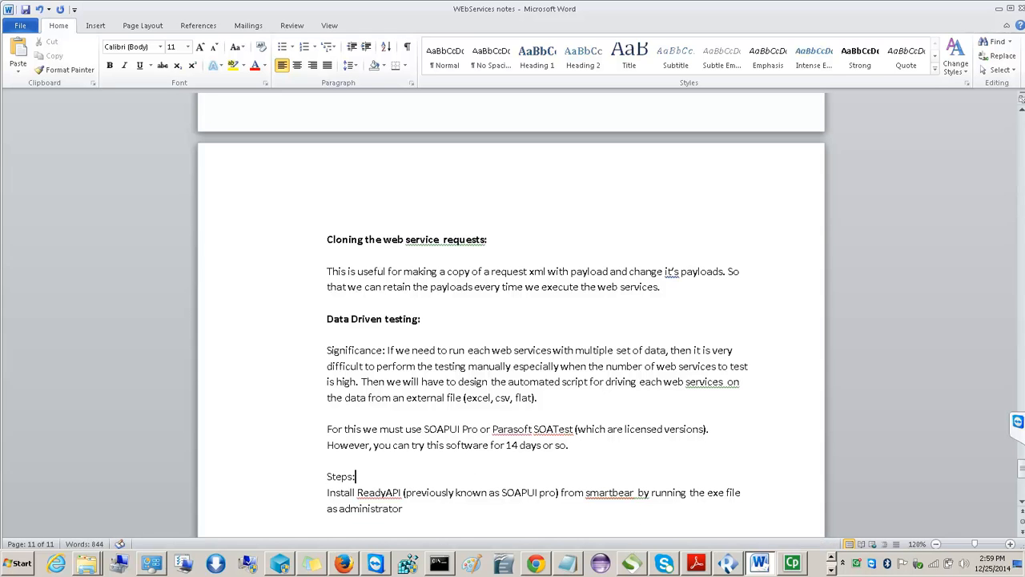
{"action": "key", "text": "Return"}
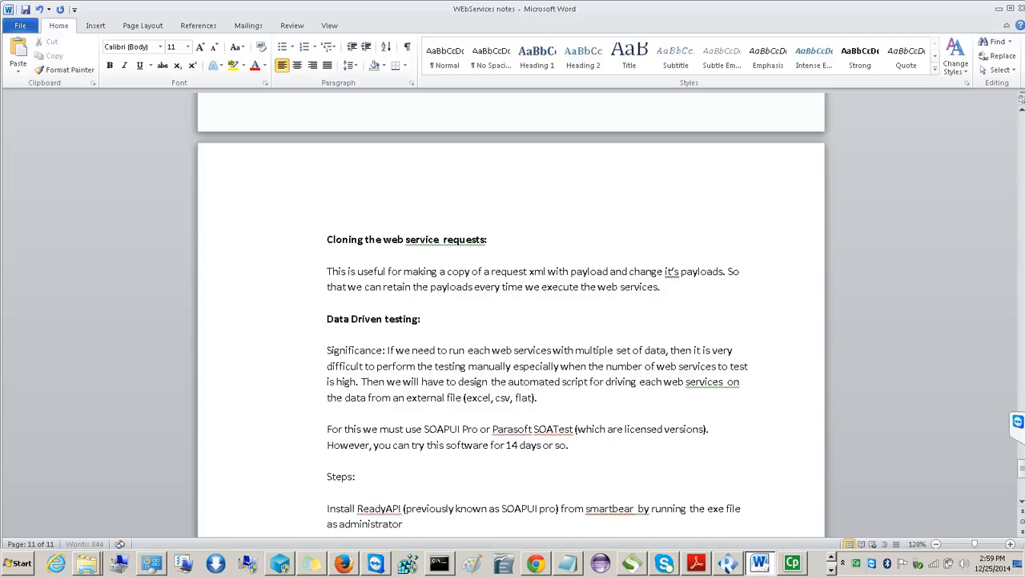
{"action": "left_click", "coordinate": [322, 508]}
{"action": "type", "text": "1."}
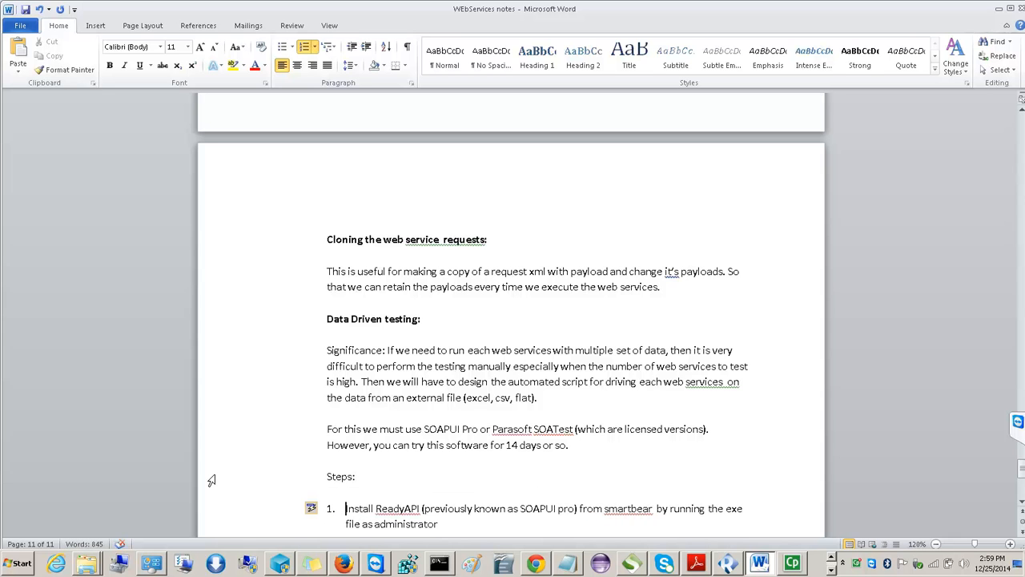
- Make the word "Steps" bold, add an empty item 2 to the numbered list and save the document
{"action": "left_click", "coordinate": [356, 477]}
{"action": "double_click", "coordinate": [338, 477]}
{"action": "key", "text": "ctrl+b"}
{"action": "key", "text": "ctrl+s"}
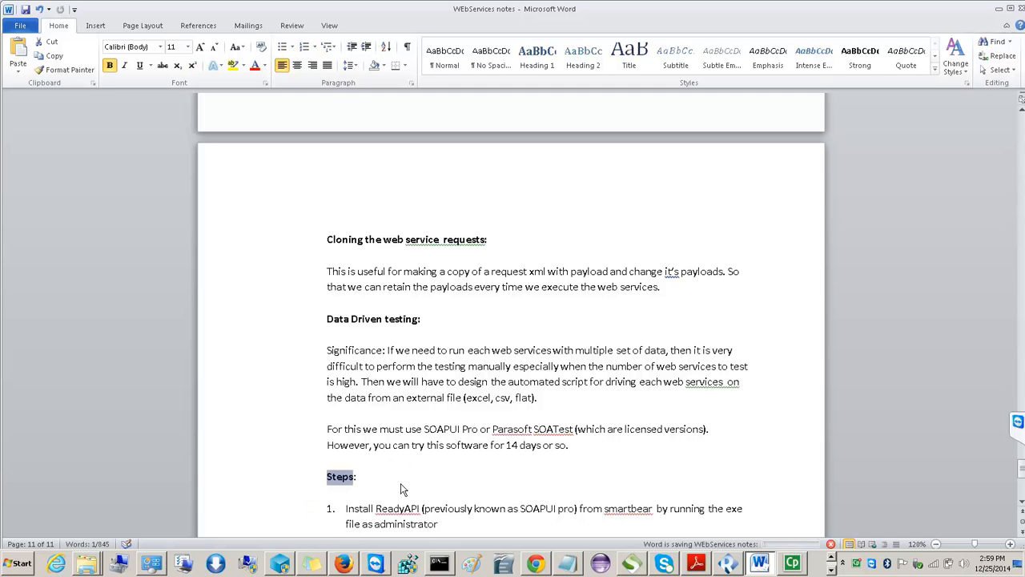
{"action": "left_click", "coordinate": [450, 524]}
{"action": "key", "text": "Return"}
{"action": "key", "text": "ctrl+s"}
- Dismiss the TeamViewer sponsored session message and finish the Ready! API 1.1.0 setup with Run Ready! API 1.1.0 enabled
{"action": "key", "text": "alt+Tab"}
{"action": "key", "text": "alt+Tab"}
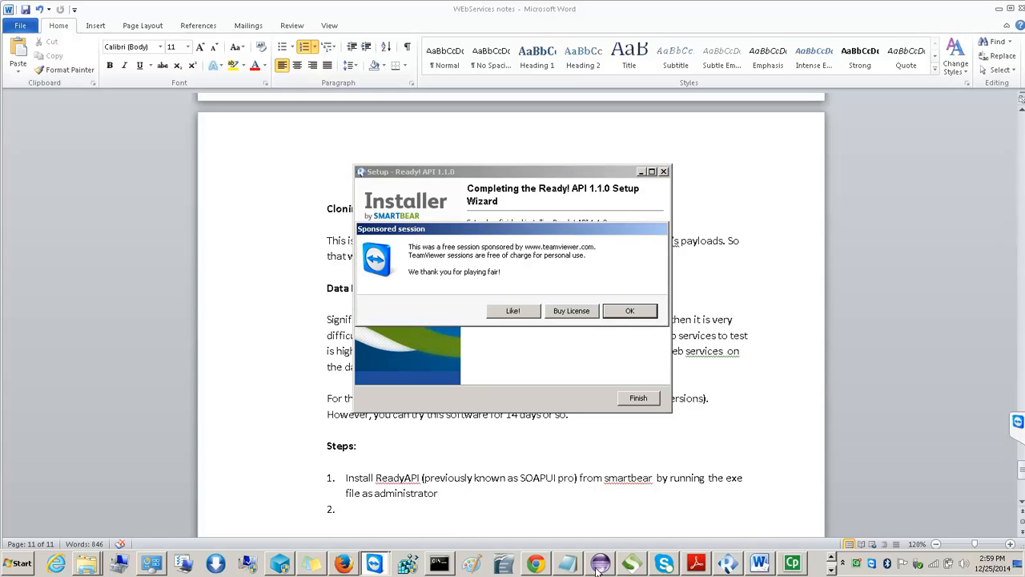
{"action": "left_click", "coordinate": [630, 311]}
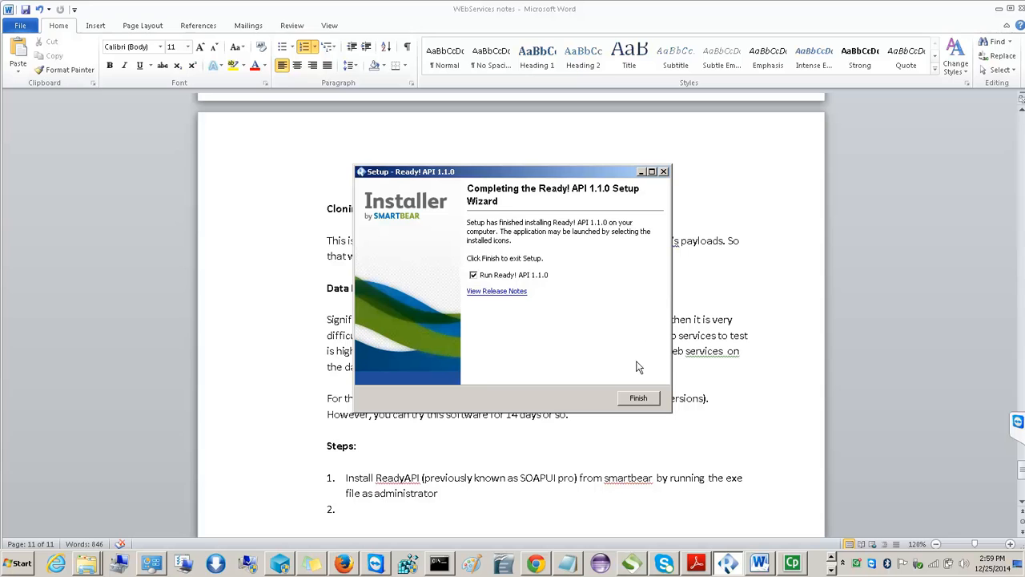
{"action": "left_click", "coordinate": [637, 398]}
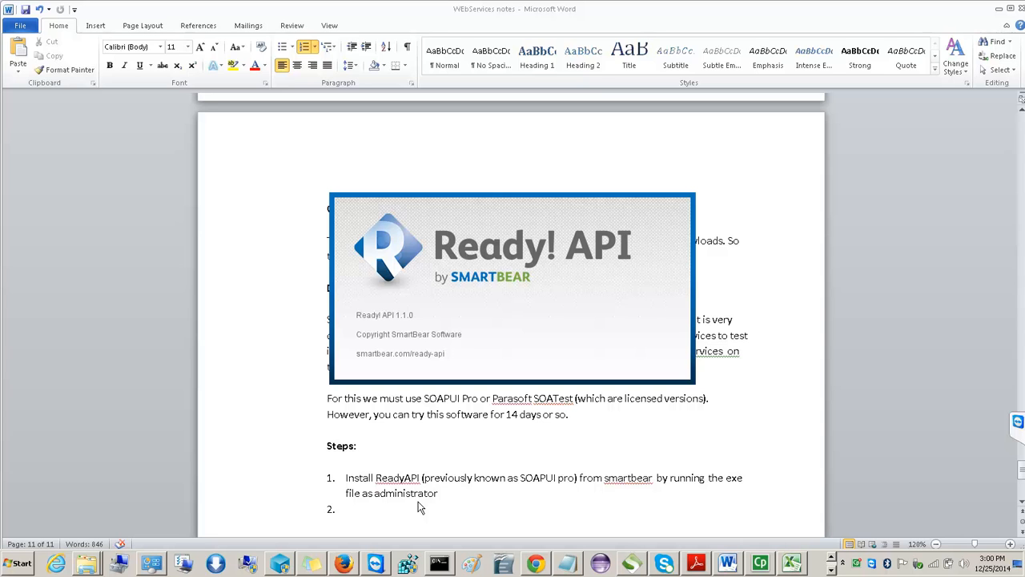
- Decline sending anonymous Ready! API usage statistics and return to the Word notes
{"action": "left_click", "coordinate": [378, 565]}
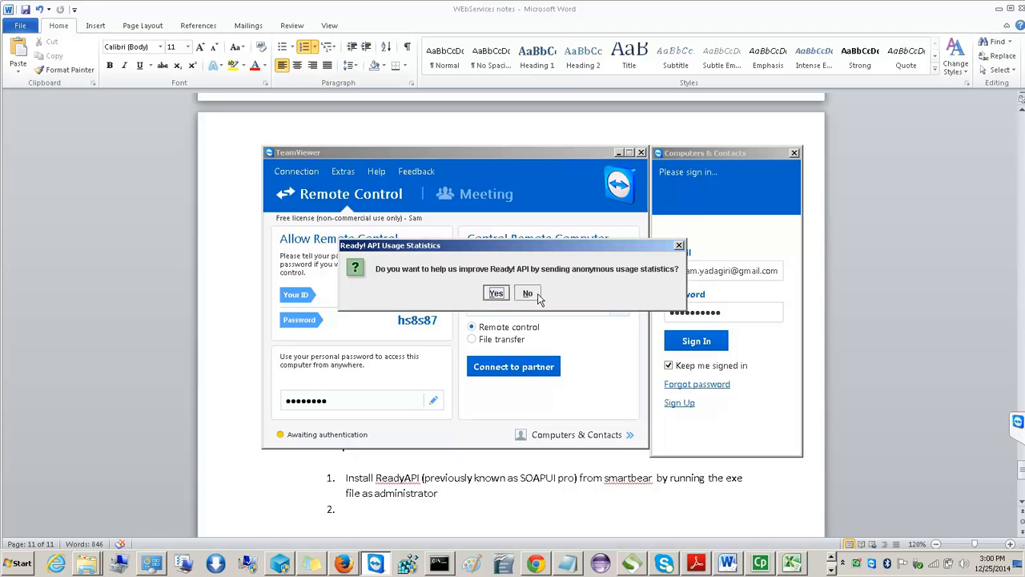
{"action": "left_click", "coordinate": [528, 294]}
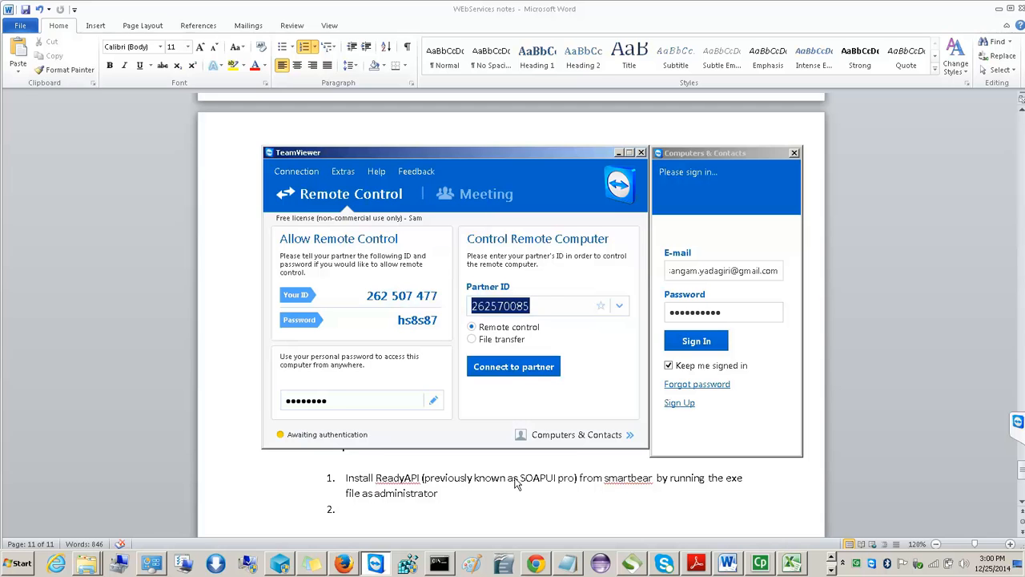
{"action": "key", "text": "alt+Tab"}
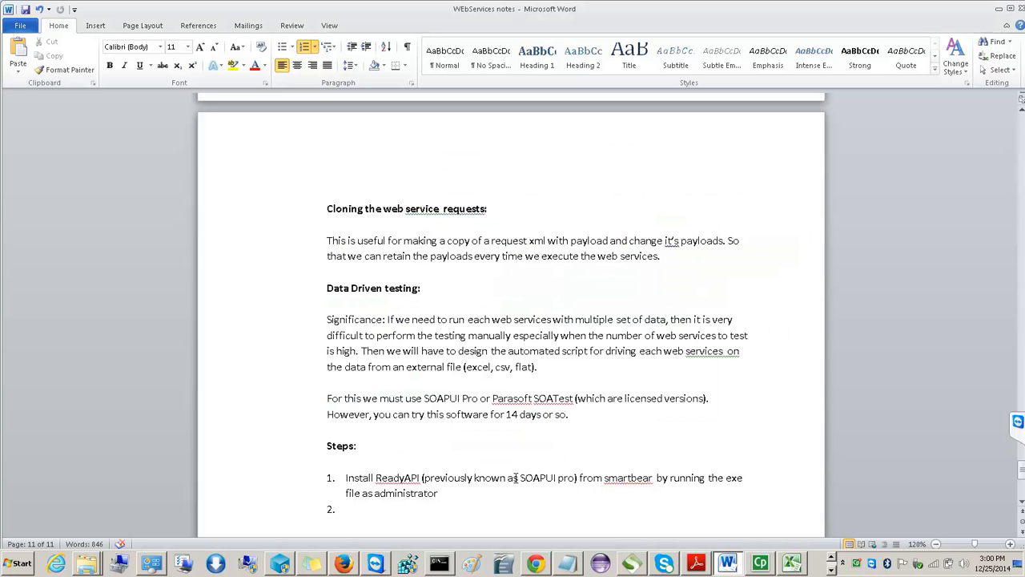
- Switch to the Ready! API 1.1.0 window and agree to install a license
{"action": "key", "text": "alt+Tab"}
{"action": "key", "text": "alt+Tab"}
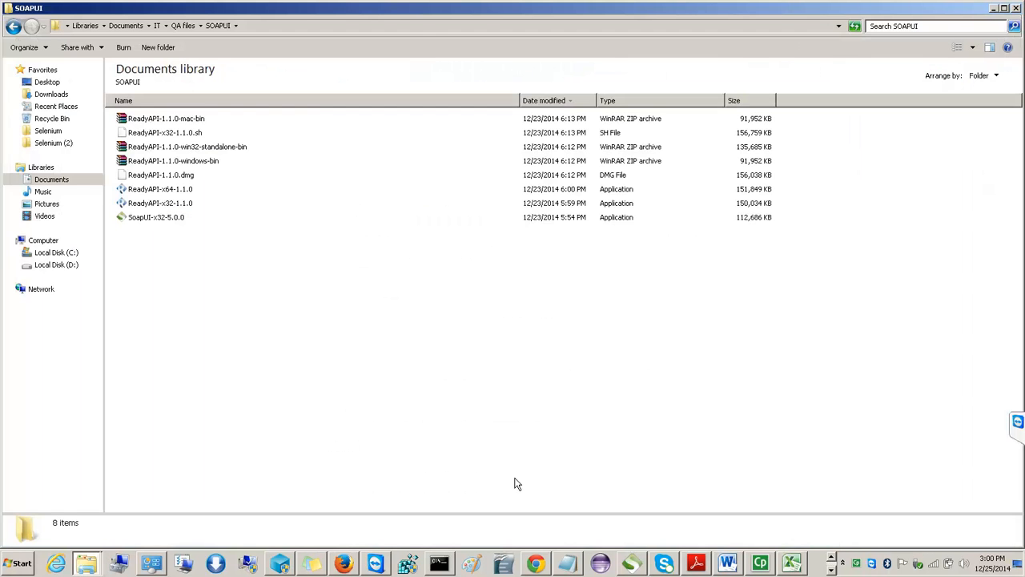
{"action": "key", "text": "alt+Tab"}
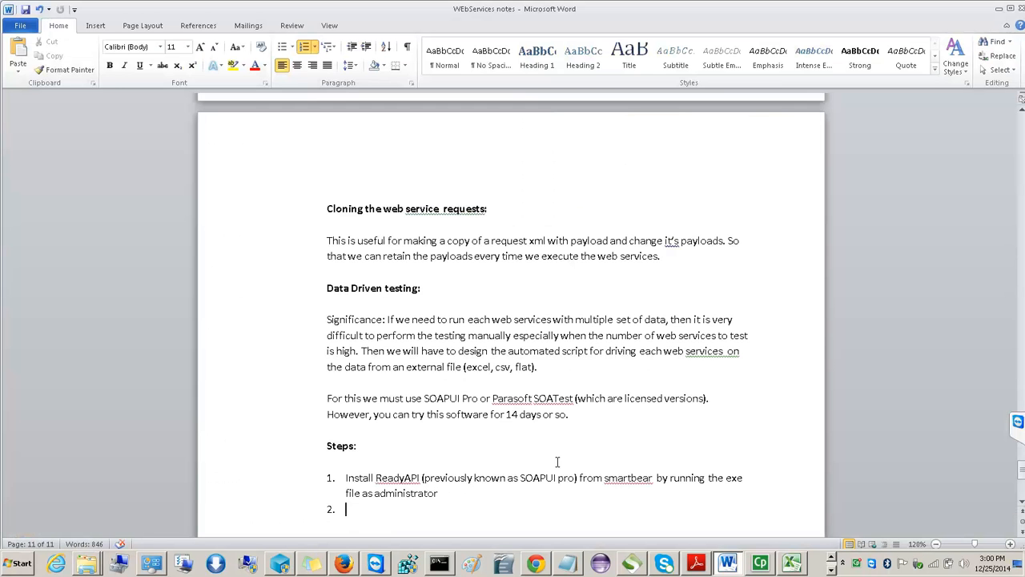
{"action": "left_click", "coordinate": [831, 570]}
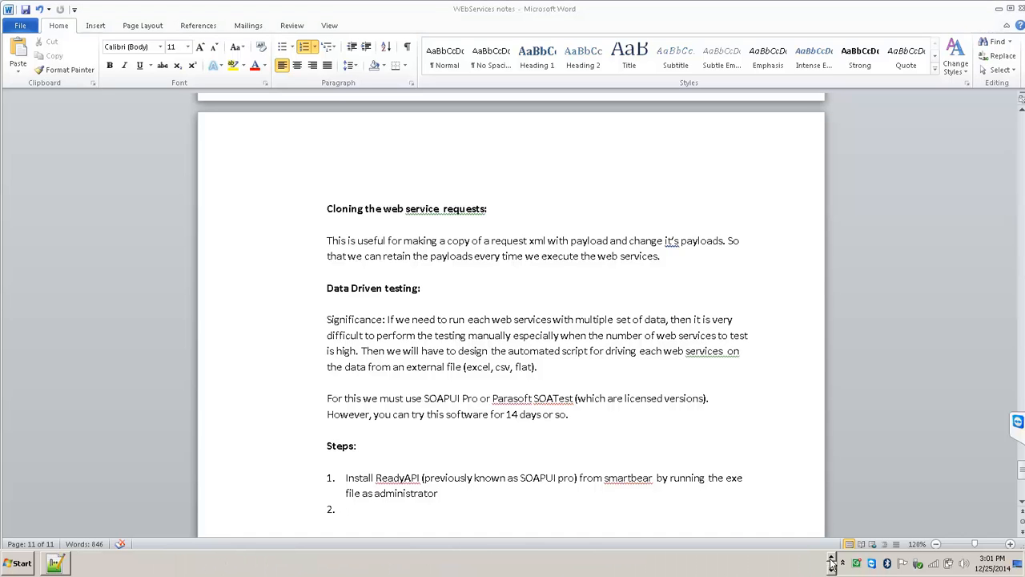
{"action": "left_click", "coordinate": [831, 558]}
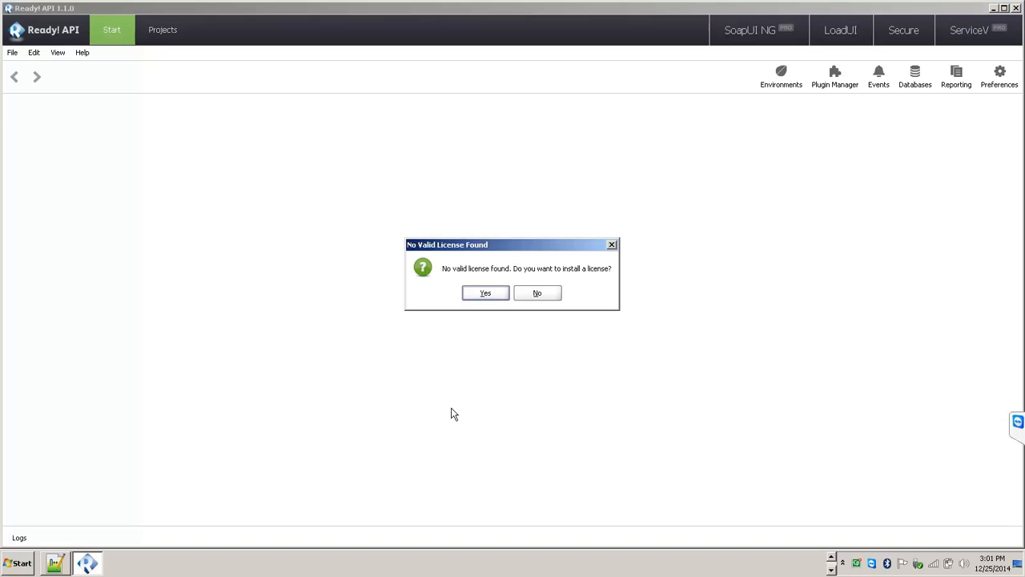
{"action": "left_click", "coordinate": [484, 294]}
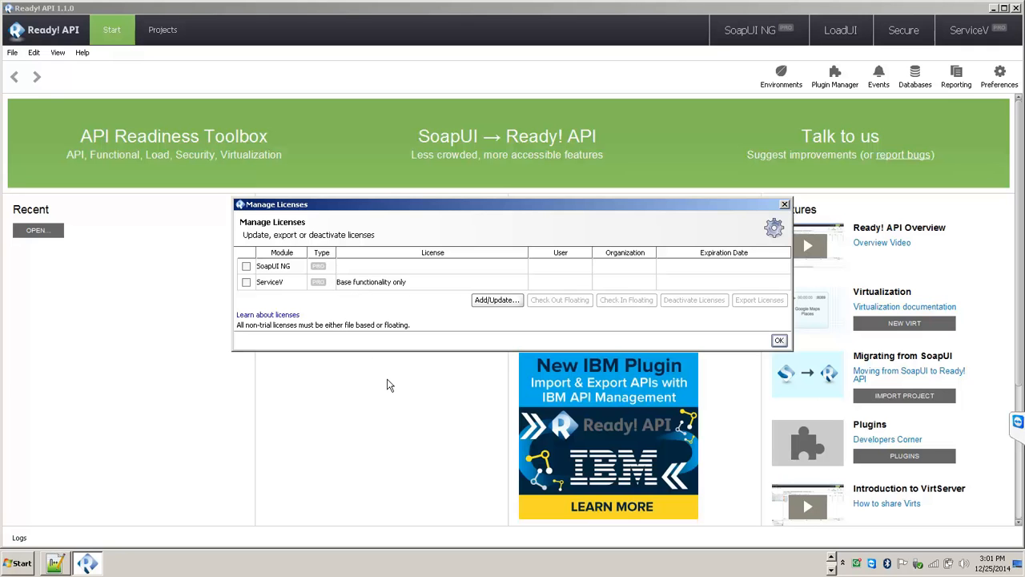
- Close the license manager without adding a license and let Ready! API shut down without saving the projects
{"action": "key", "text": "alt+Tab"}
{"action": "key", "text": "alt+Tab"}
{"action": "key", "text": "alt+Tab"}
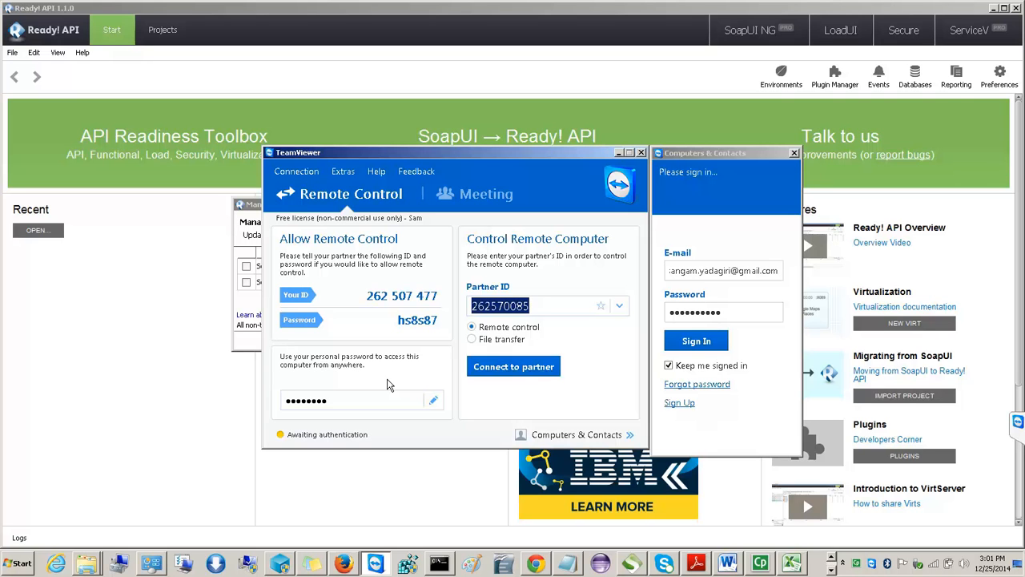
{"action": "key", "text": "alt+Tab"}
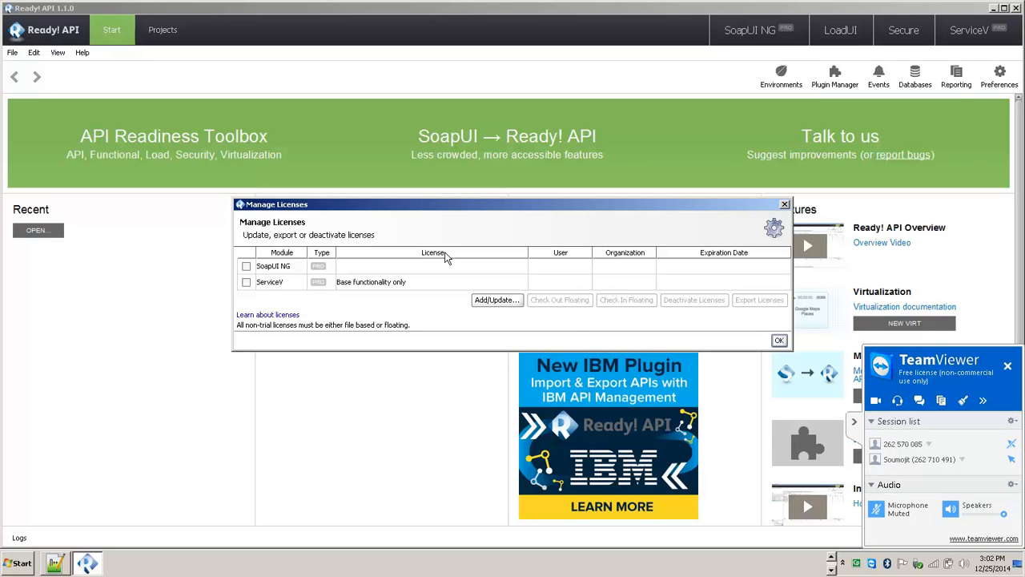
{"action": "left_click", "coordinate": [779, 342]}
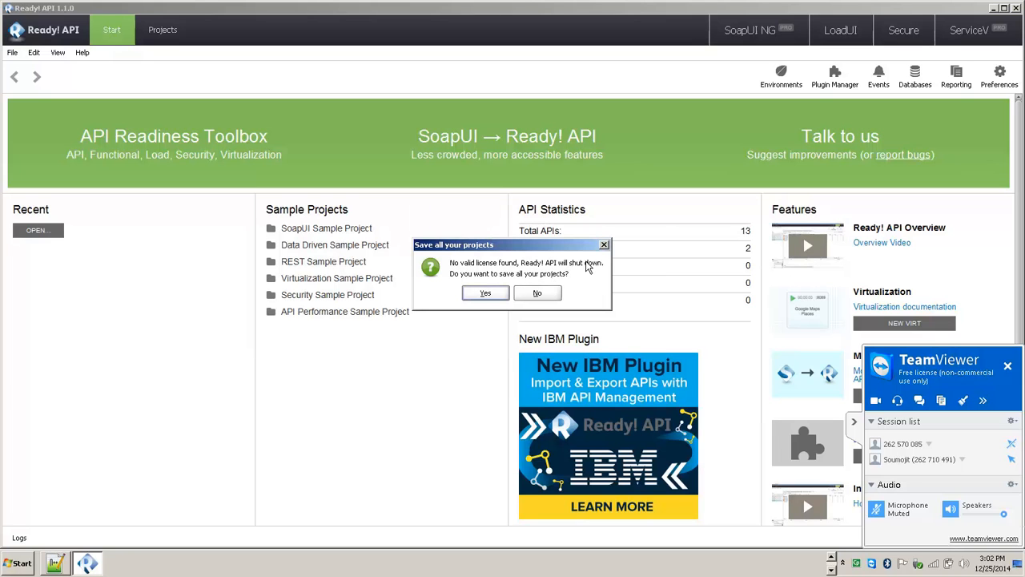
{"action": "left_click", "coordinate": [537, 294]}
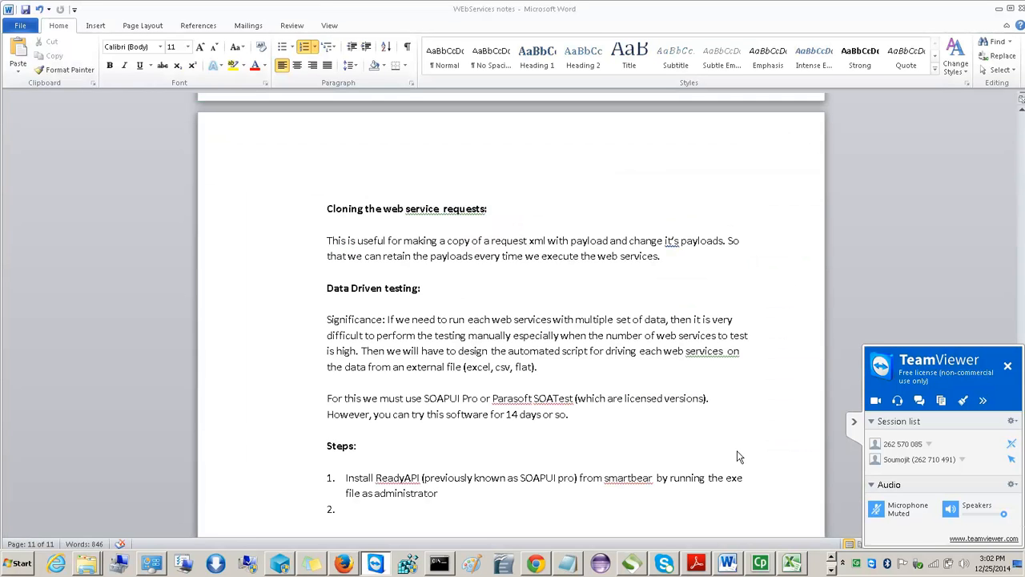
- Launch Ready! API 1.1.0 again and decline sending anonymous usage statistics
{"action": "left_click", "coordinate": [832, 570]}
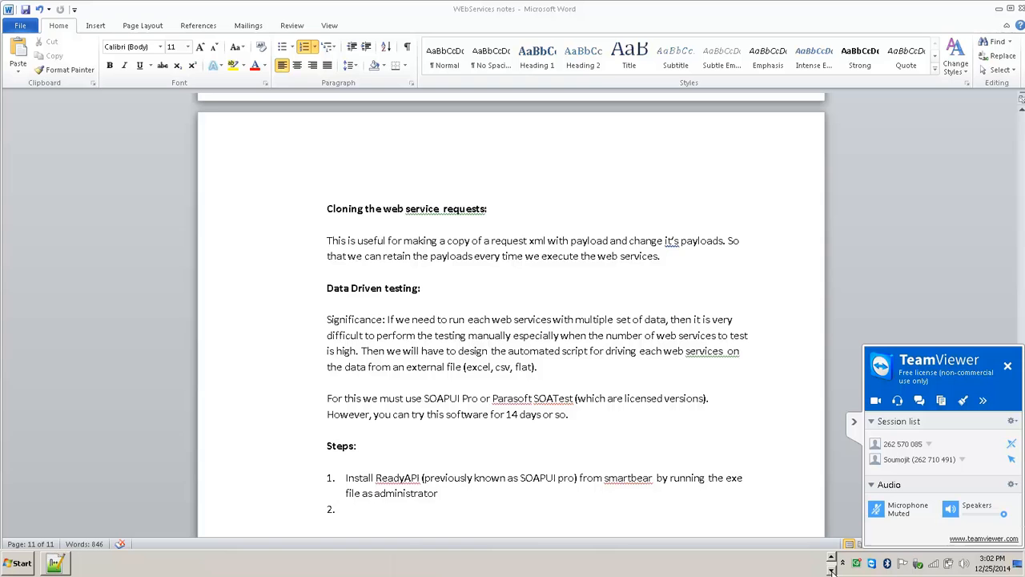
{"action": "left_click", "coordinate": [832, 558]}
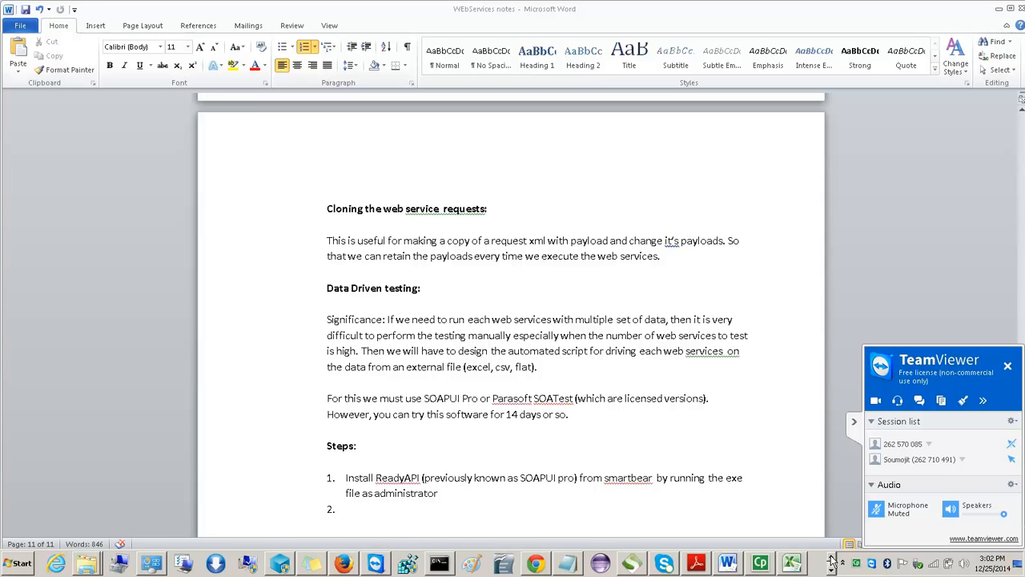
{"action": "left_click", "coordinate": [21, 564]}
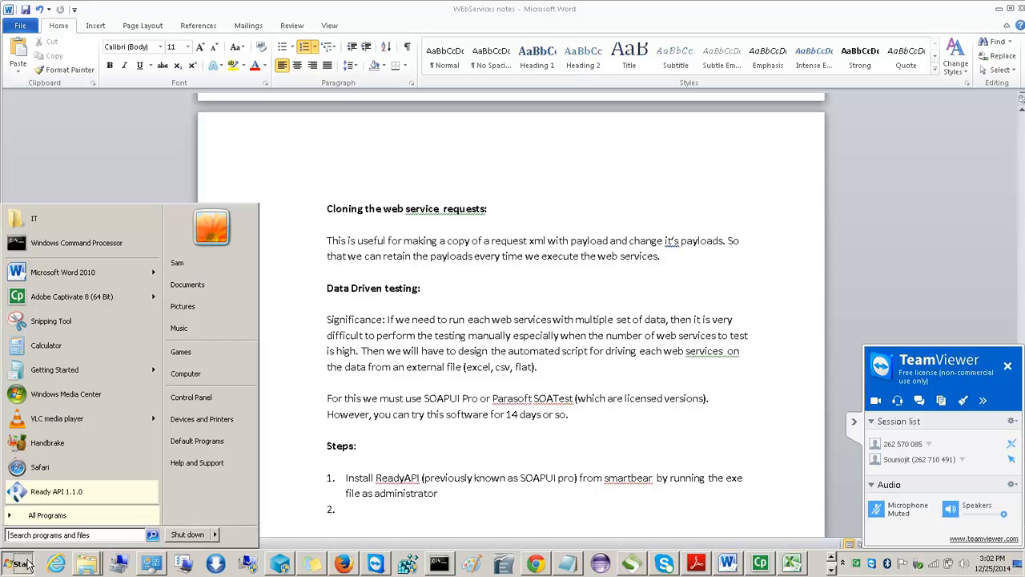
{"action": "left_click", "coordinate": [56, 492]}
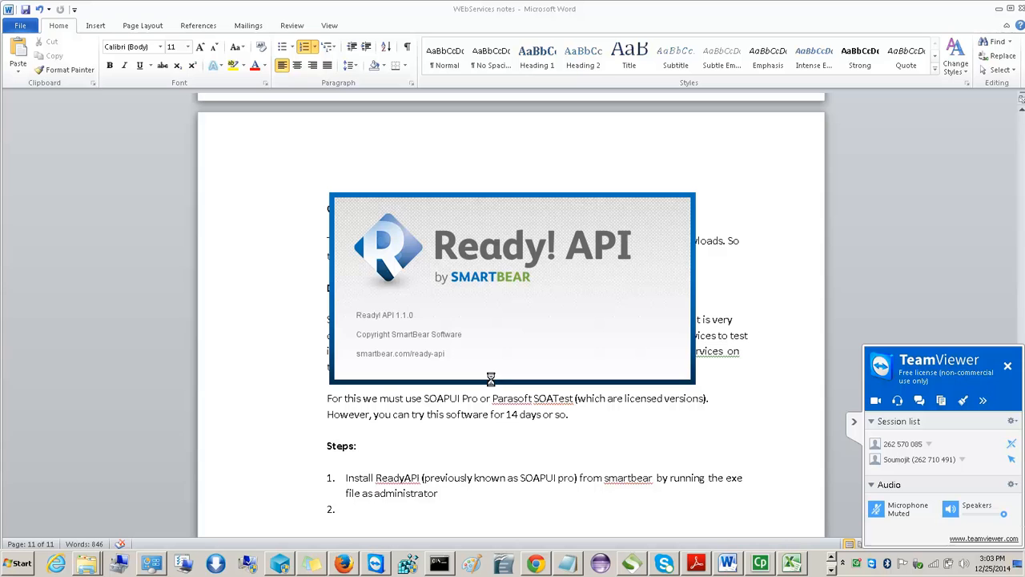
{"action": "mouse_move", "coordinate": [90, 565]}
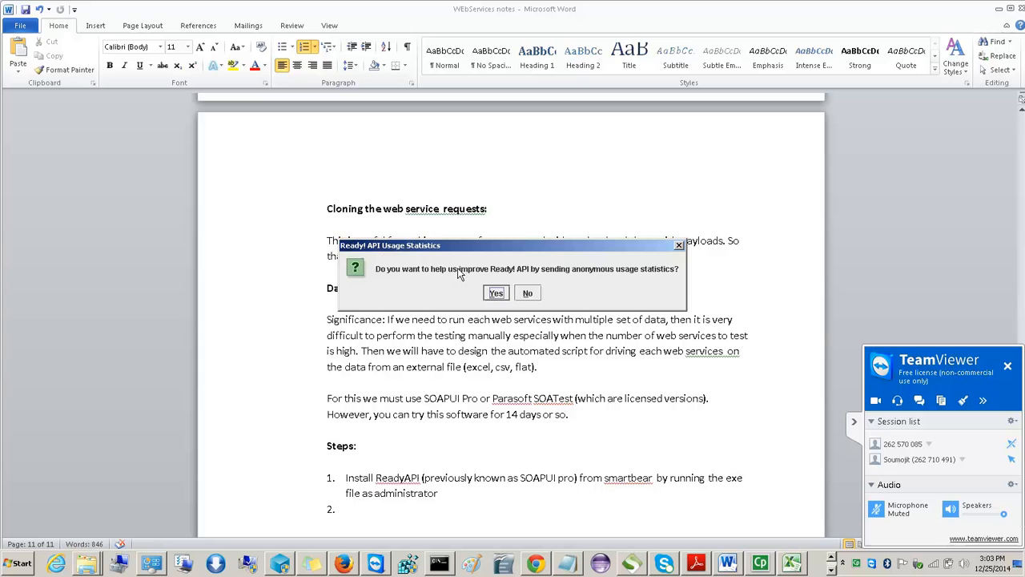
{"action": "left_click", "coordinate": [527, 293]}
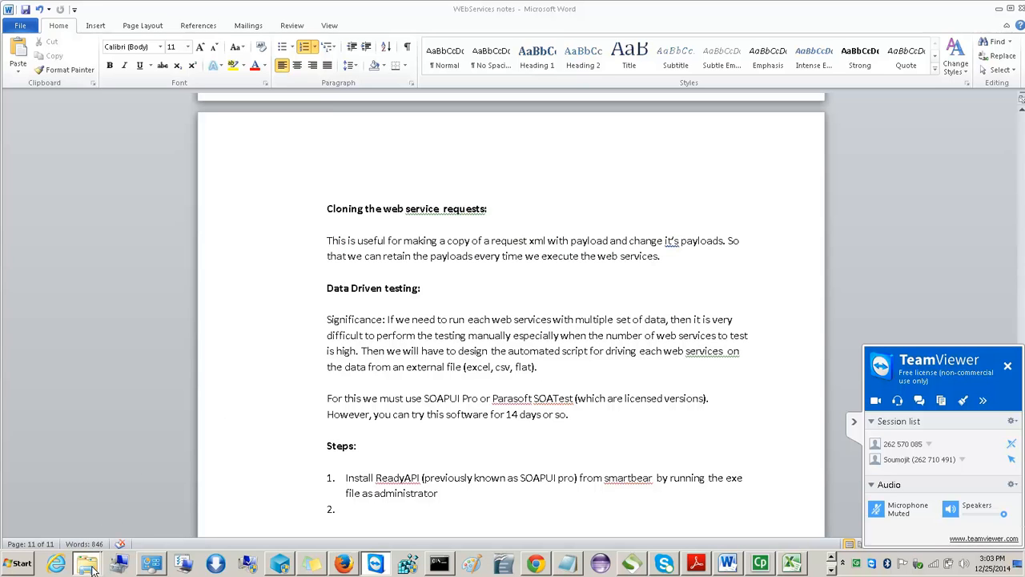
- Switch to the SOAPUI folder in File Explorer and examine the ReadyAPI-x64-1.1.0 installer file
{"action": "mouse_move", "coordinate": [87, 566]}
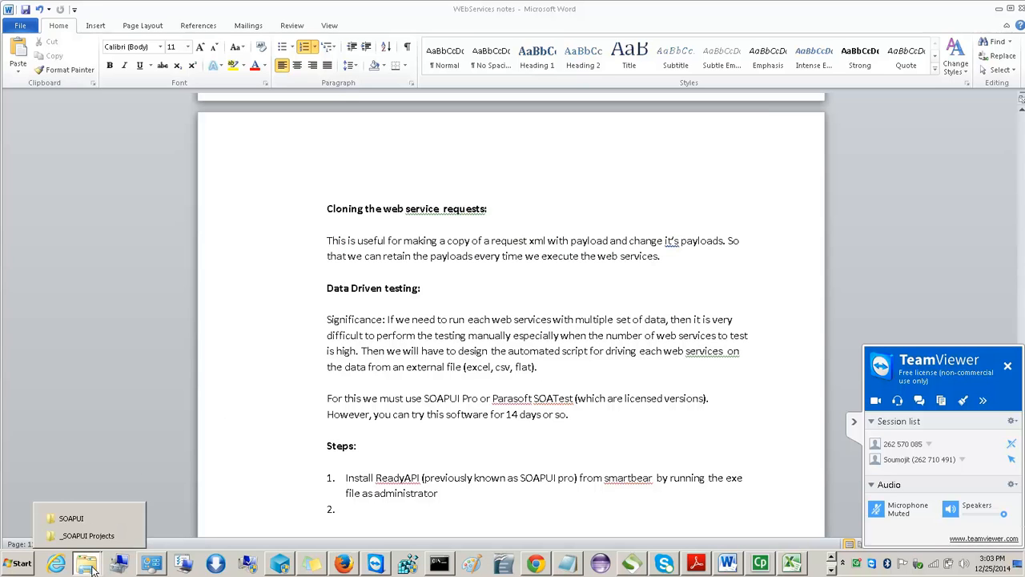
{"action": "left_click", "coordinate": [80, 518]}
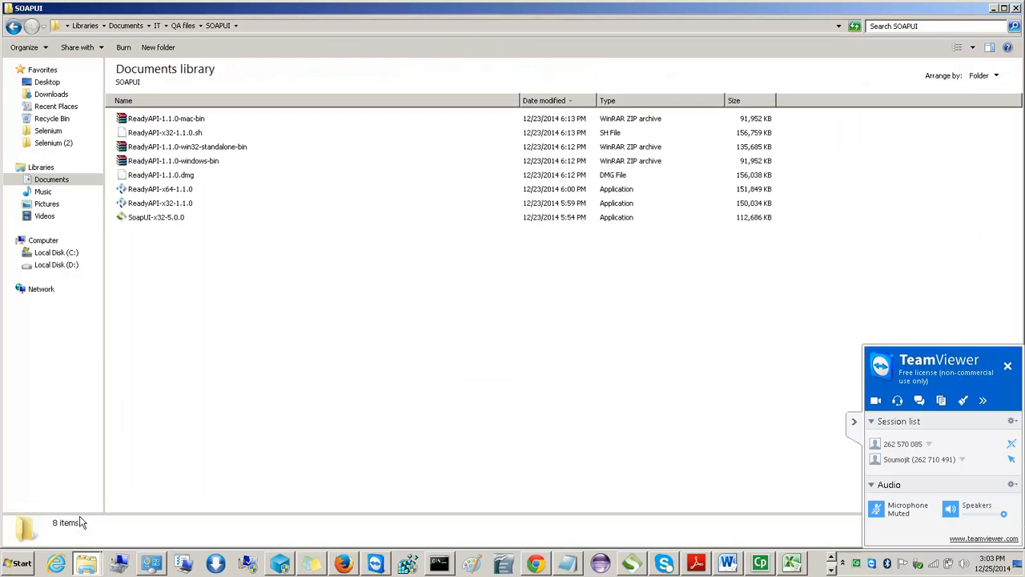
{"action": "left_click", "coordinate": [168, 193]}
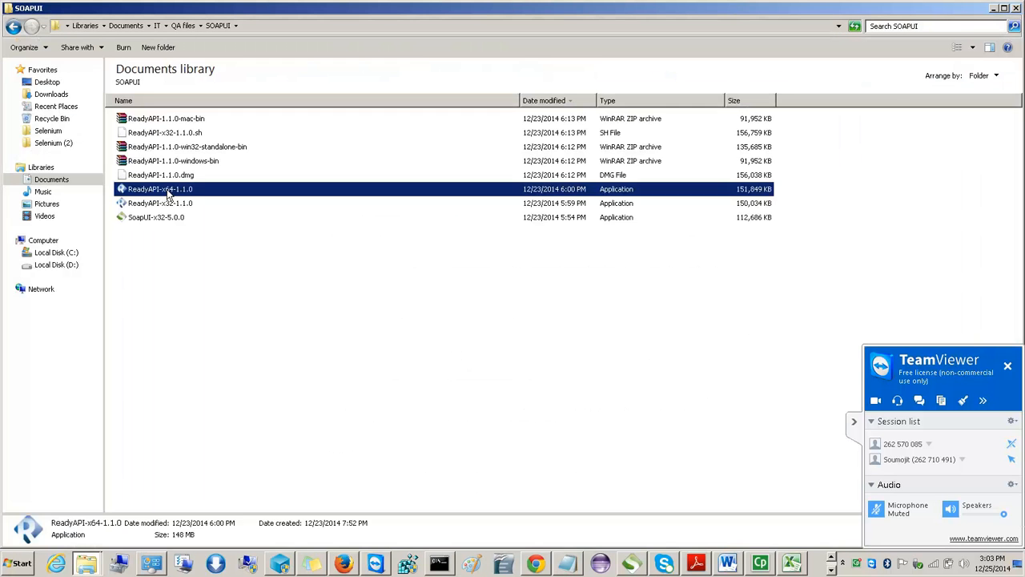
{"action": "left_click", "coordinate": [190, 257]}
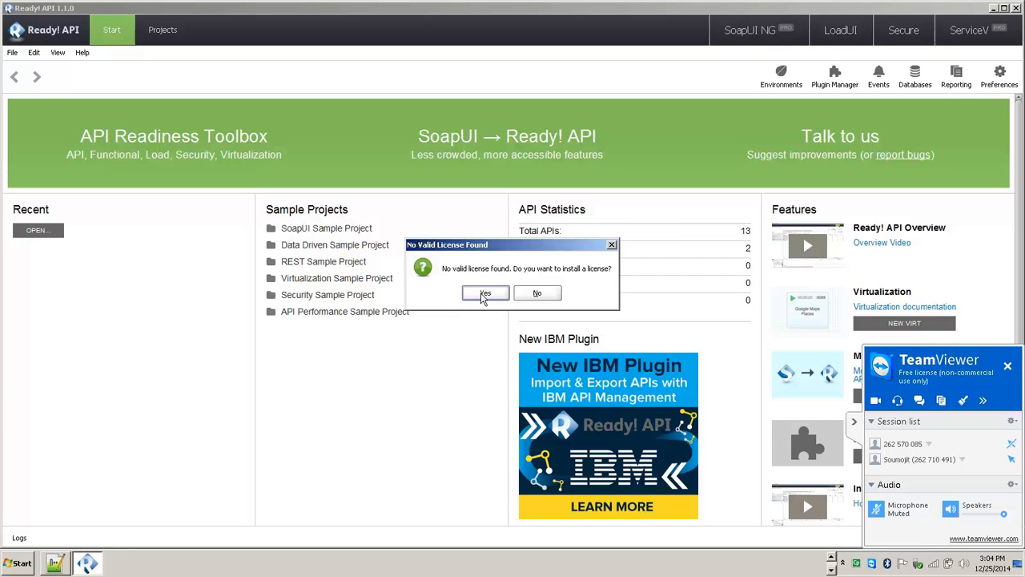
{"action": "key", "text": "alt+Tab"}
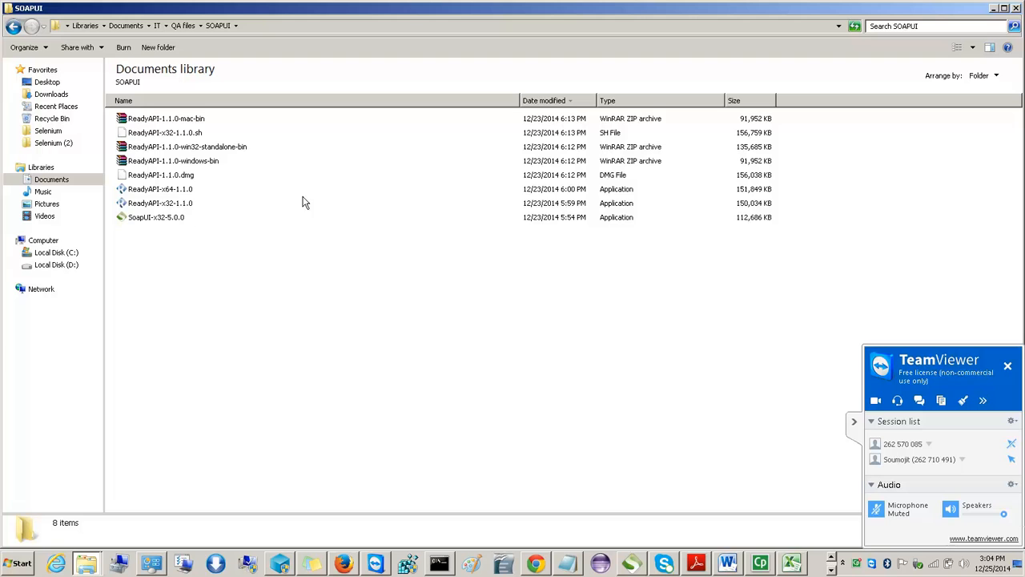
{"action": "left_click", "coordinate": [181, 190]}
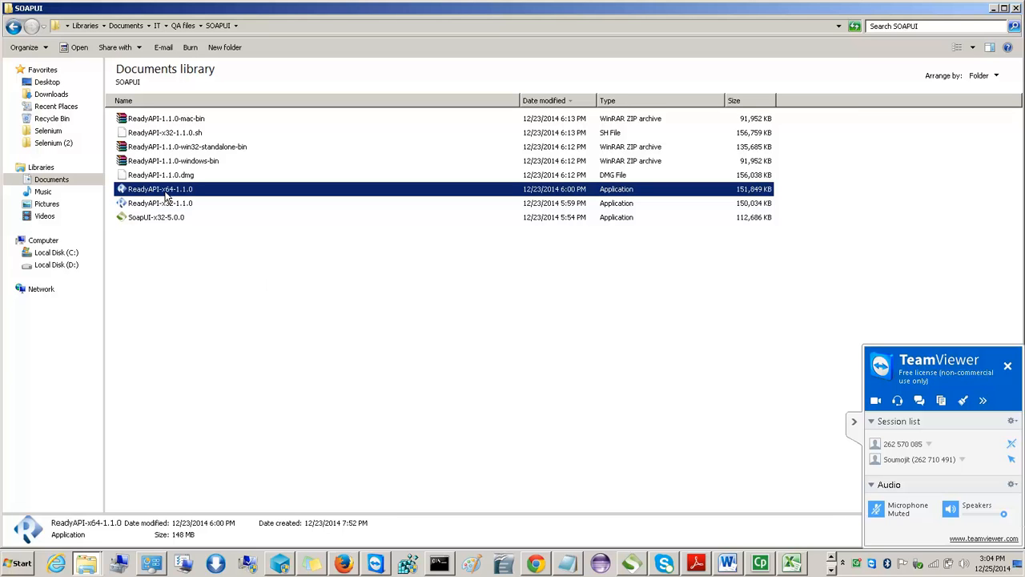
{"action": "left_click", "coordinate": [304, 291]}
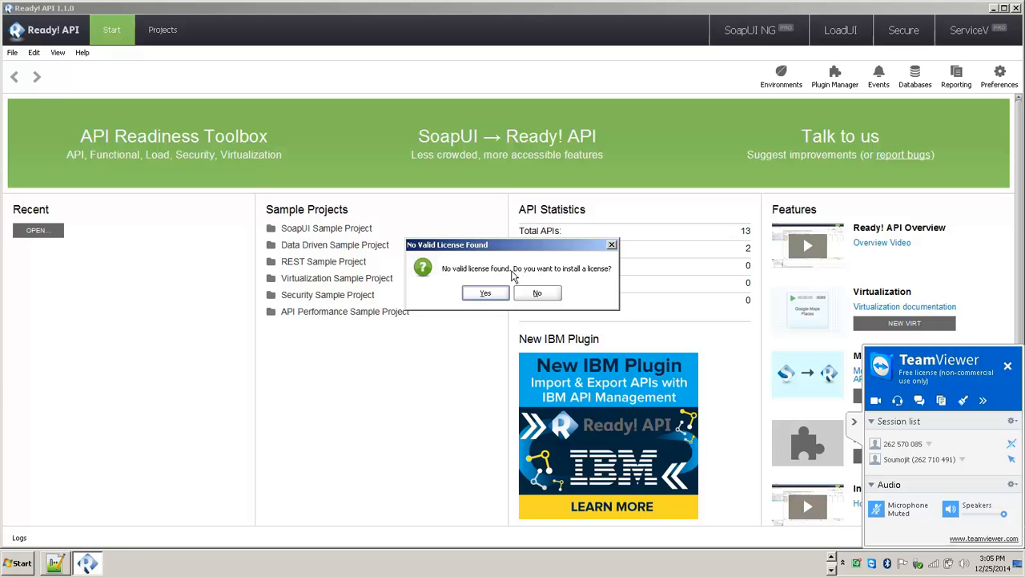
{"action": "key", "text": "alt+Tab"}
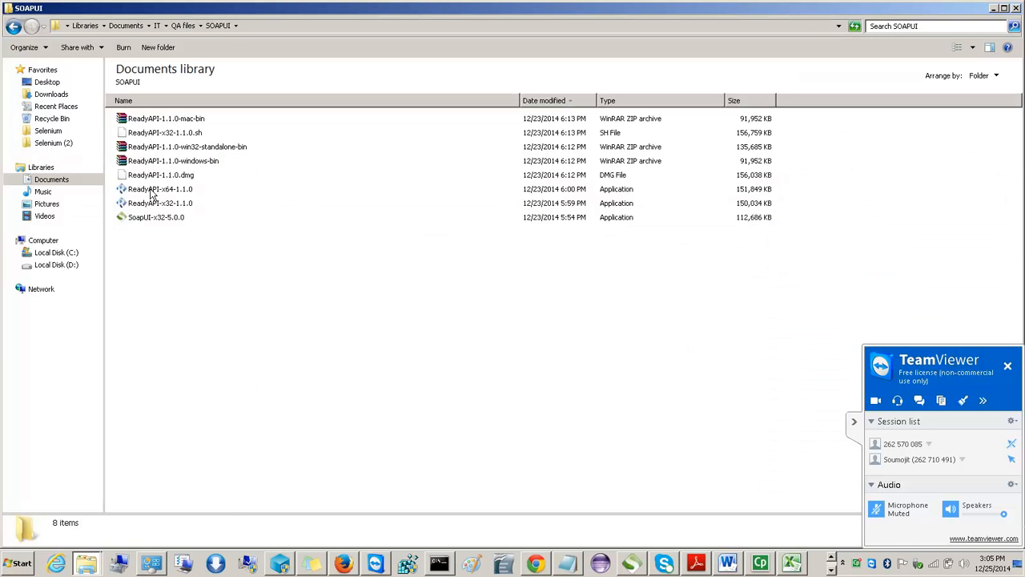
{"action": "left_click", "coordinate": [152, 191]}
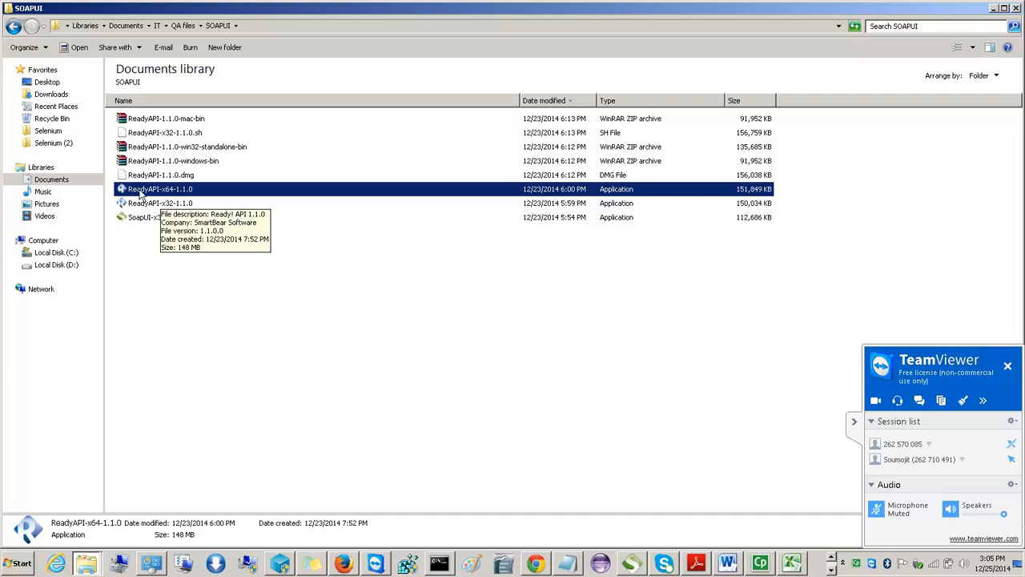
{"action": "left_click", "coordinate": [233, 305]}
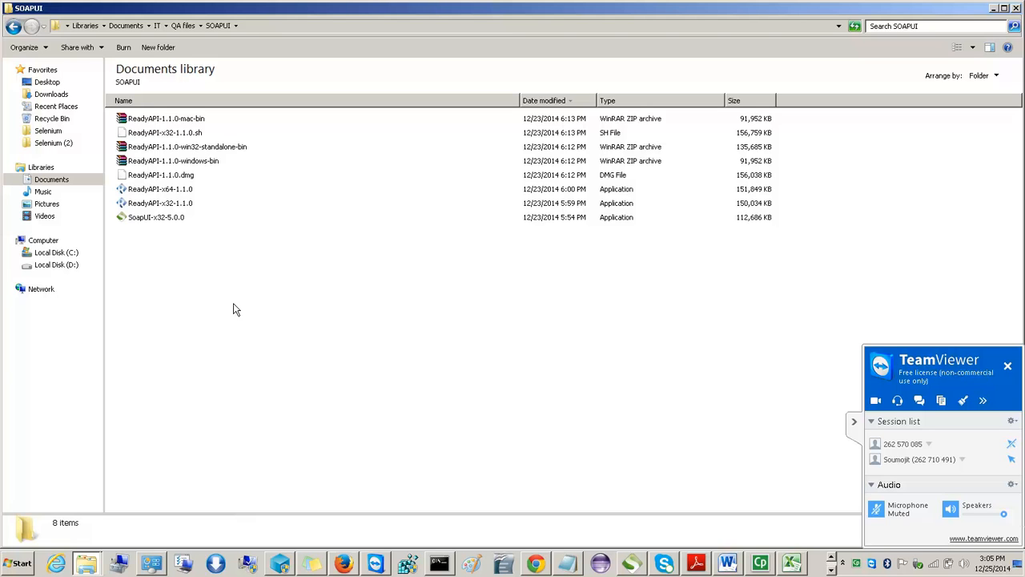
- Return to Ready! API, agree to install a license, toggle the SoapUI NG and ServiceV modules, and close the license manager
{"action": "key", "text": "alt+Tab"}
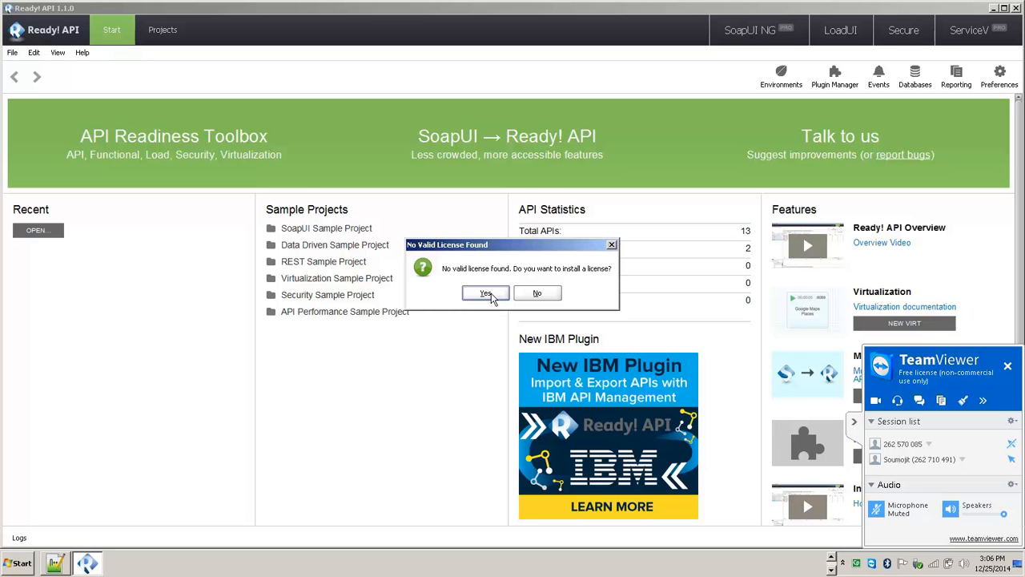
{"action": "left_click", "coordinate": [490, 294]}
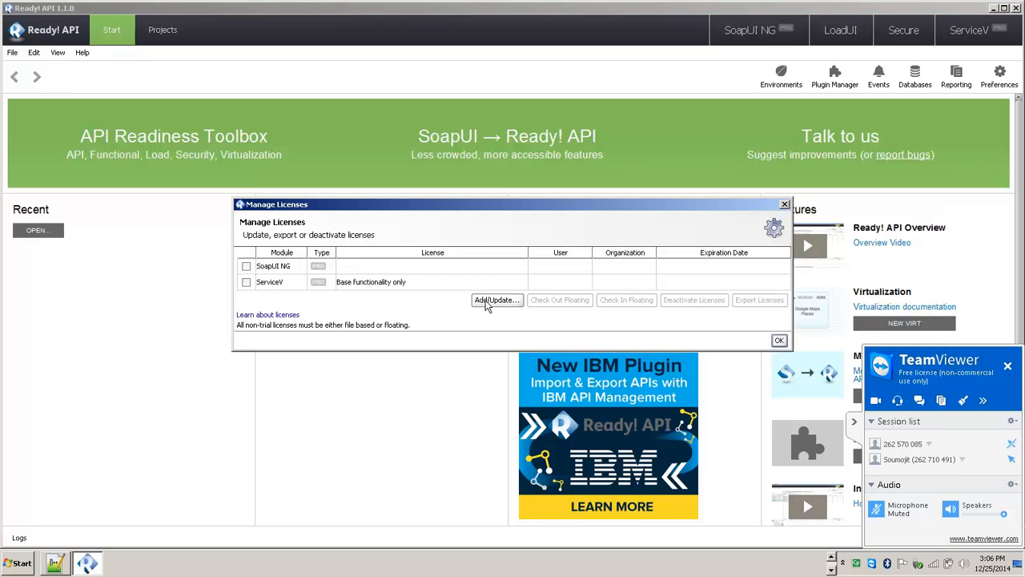
{"action": "left_click", "coordinate": [247, 266]}
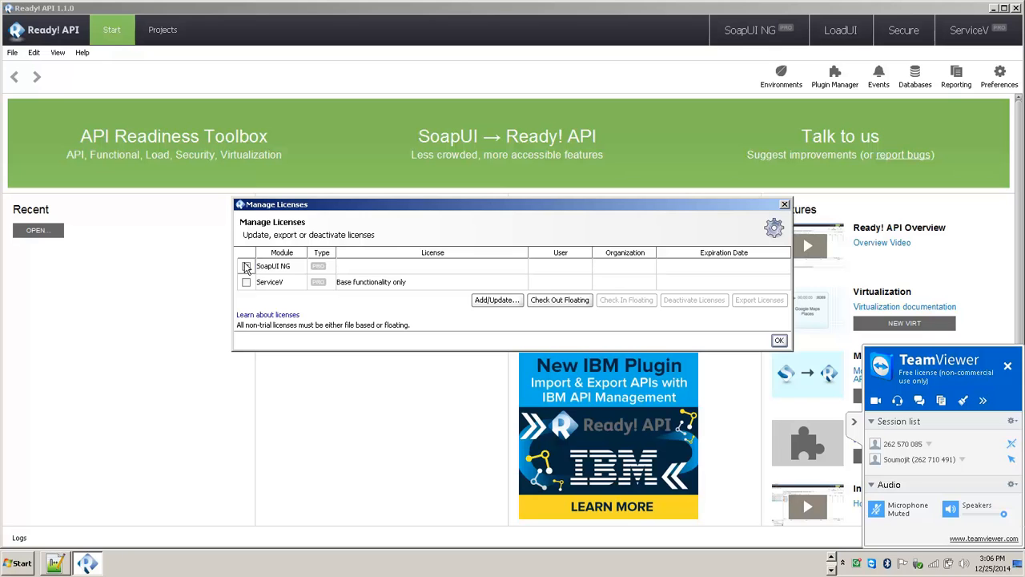
{"action": "left_click", "coordinate": [246, 282]}
{"action": "left_click", "coordinate": [779, 341]}
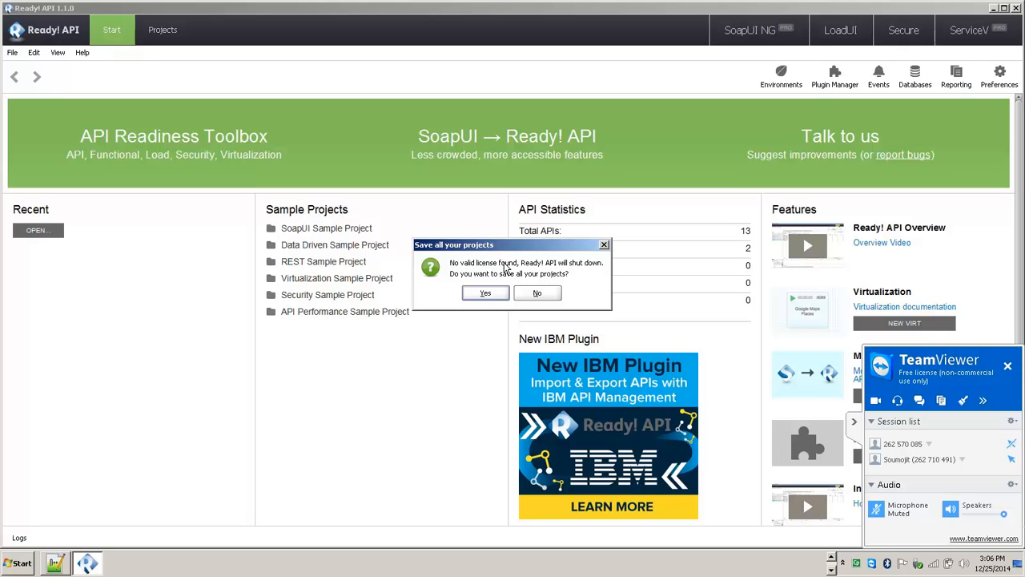
- Save all projects while Ready! API shuts down, overwriting the externally modified project files such as TopMoviesWebService
{"action": "left_click_drag", "start_coordinate": [505, 245], "coordinate": [490, 261]}
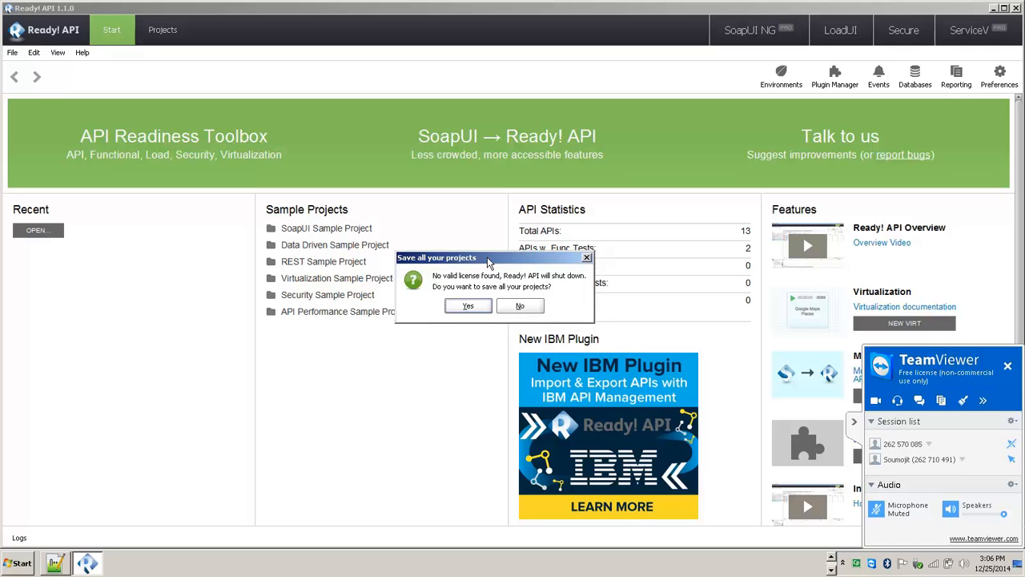
{"action": "left_click", "coordinate": [477, 306]}
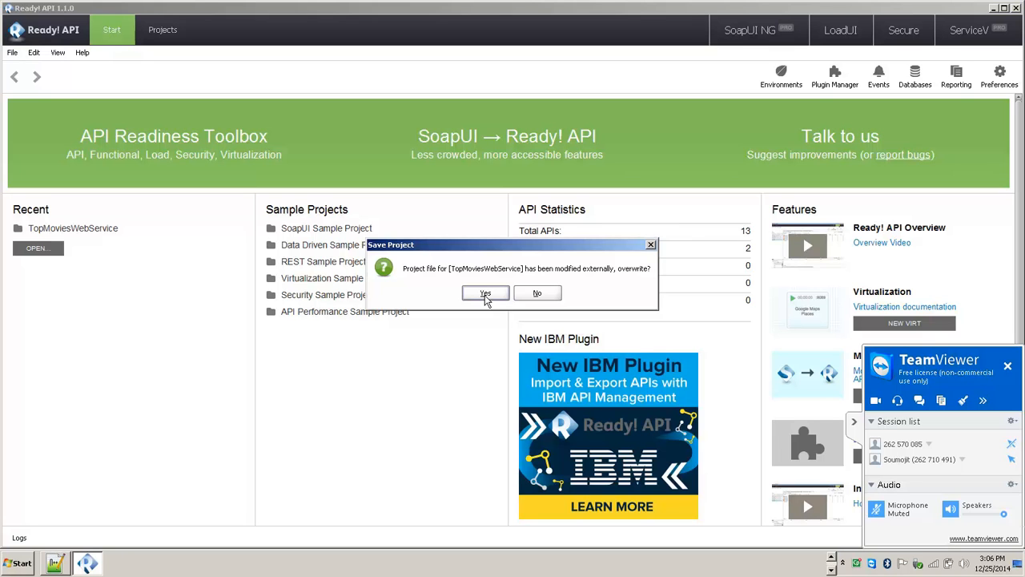
{"action": "left_click_drag", "start_coordinate": [502, 244], "coordinate": [502, 258]}
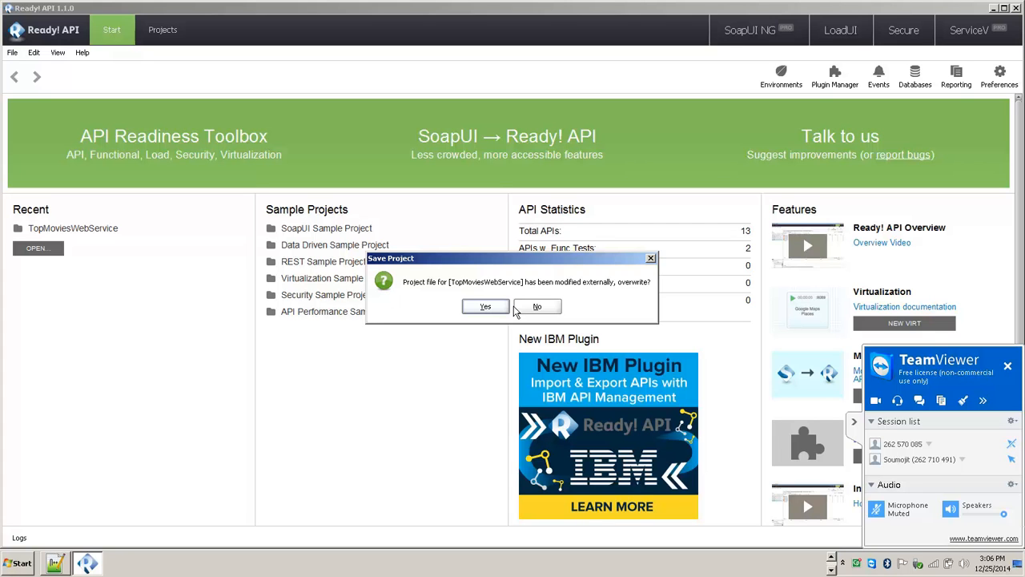
{"action": "left_click", "coordinate": [486, 307]}
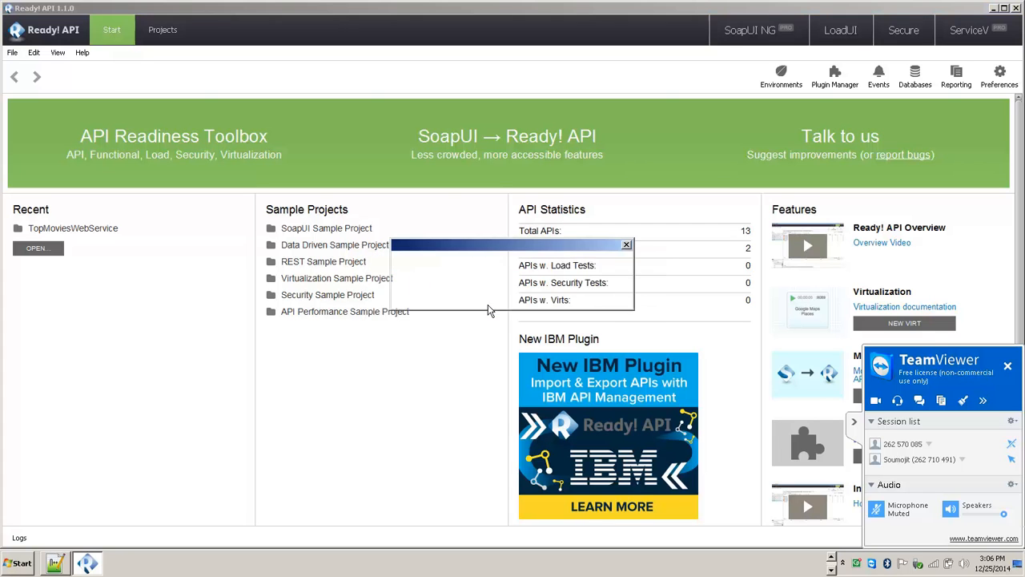
{"action": "left_click", "coordinate": [486, 294]}
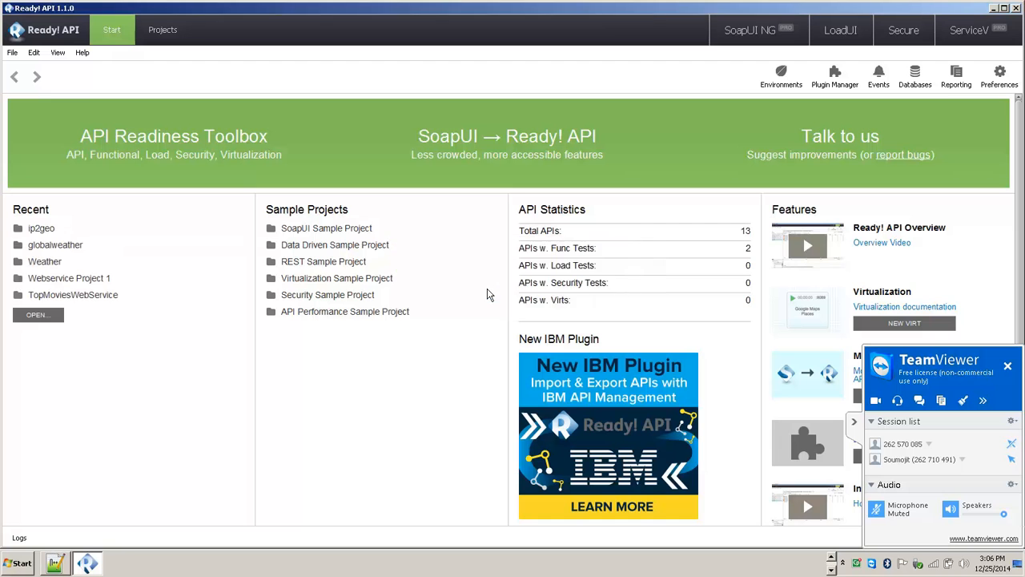
{"action": "left_click", "coordinate": [486, 293]}
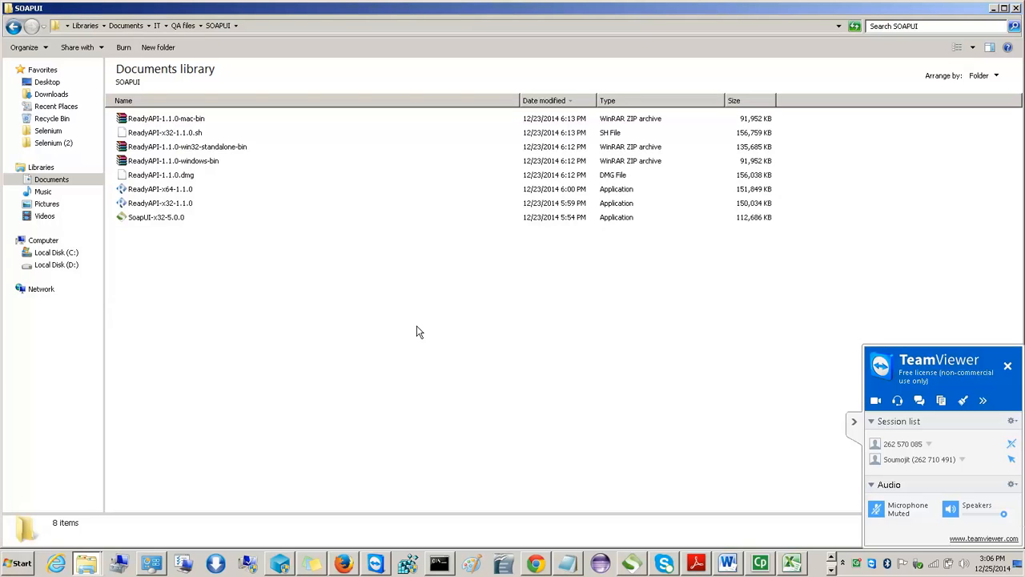
- Select the ReadyAPI-x32-1.1.0 installer in the SOAPUI folder
{"action": "left_click_drag", "start_coordinate": [416, 325], "coordinate": [608, 282]}
{"action": "left_click_drag", "start_coordinate": [643, 258], "coordinate": [462, 274]}
{"action": "left_click", "coordinate": [158, 205]}
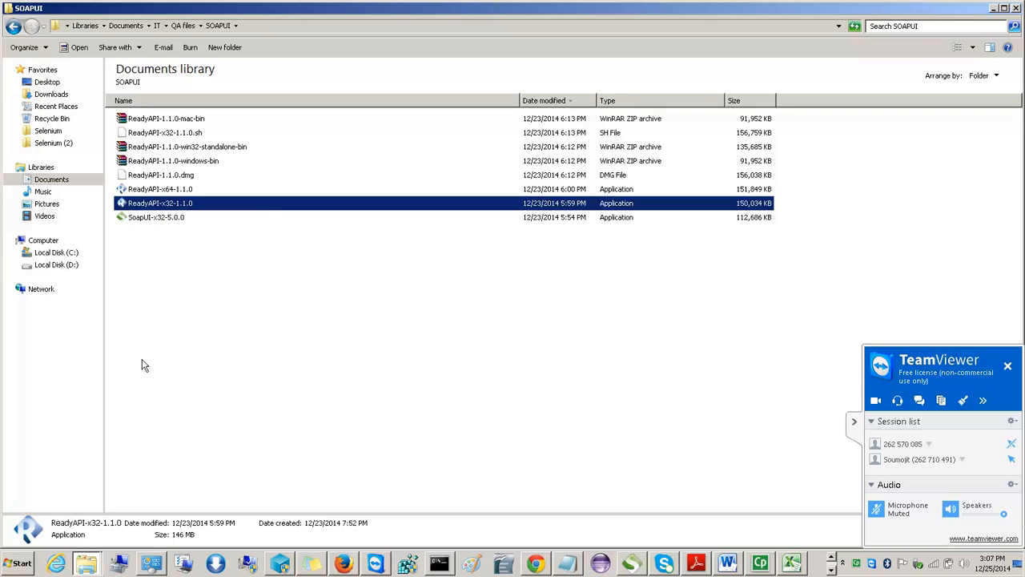
- Switch to the _SOAPUI Projects folder and locate the UNZIP_ME_Licenses (2) archive and the soapUI-trial.key file
{"action": "left_click", "coordinate": [90, 564]}
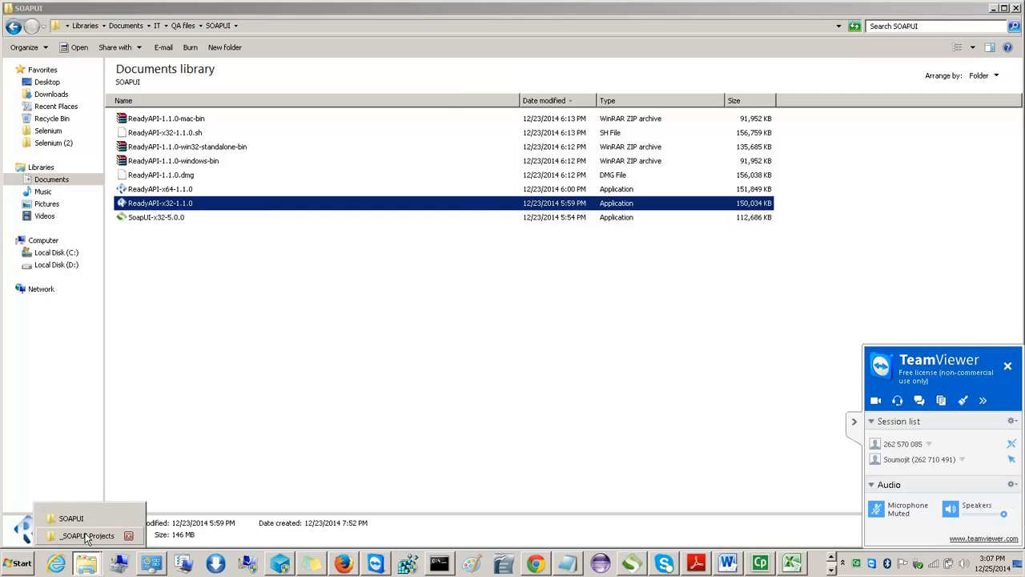
{"action": "left_click", "coordinate": [87, 536]}
{"action": "left_click", "coordinate": [563, 398]}
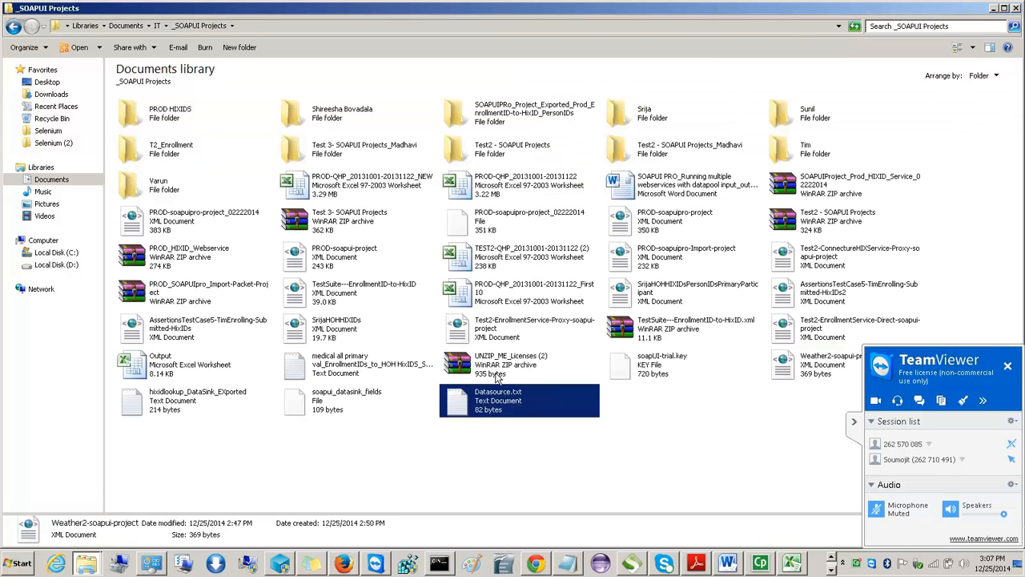
{"action": "left_click", "coordinate": [496, 375]}
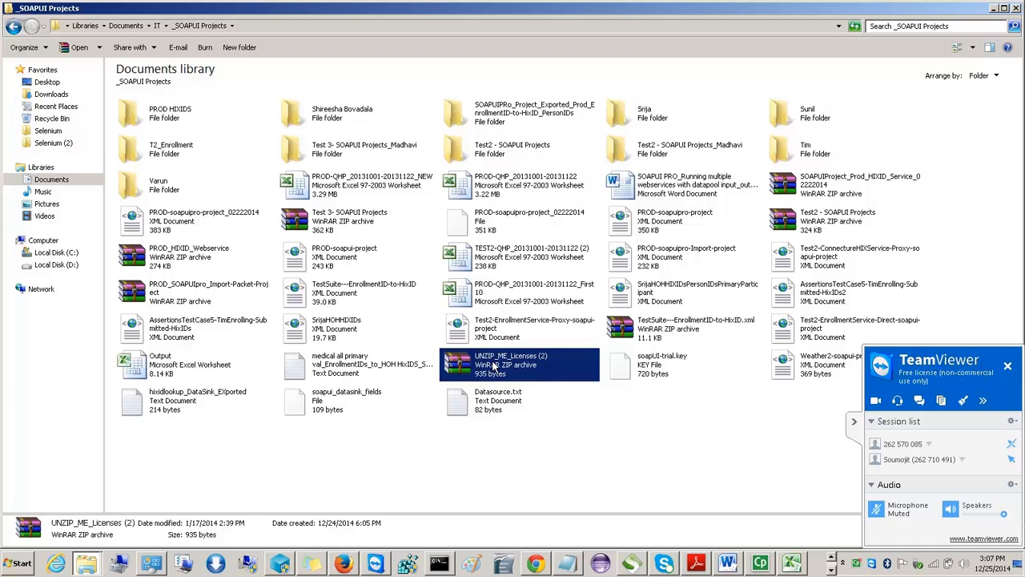
{"action": "left_click", "coordinate": [663, 365]}
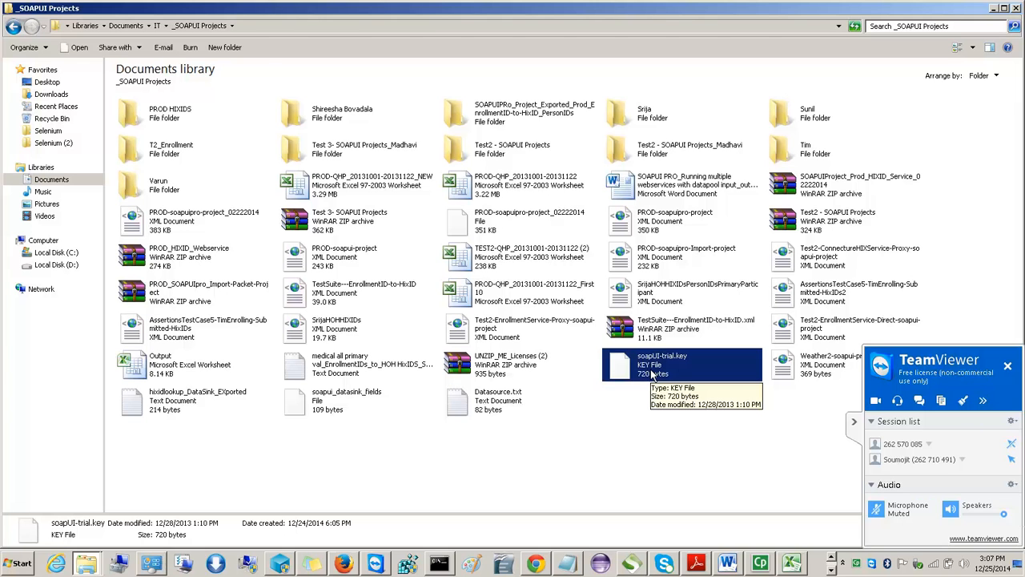
- Deselect the soapUI-trial.key file and switch to the JDispatcherService page in Firefox
{"action": "left_click", "coordinate": [467, 468]}
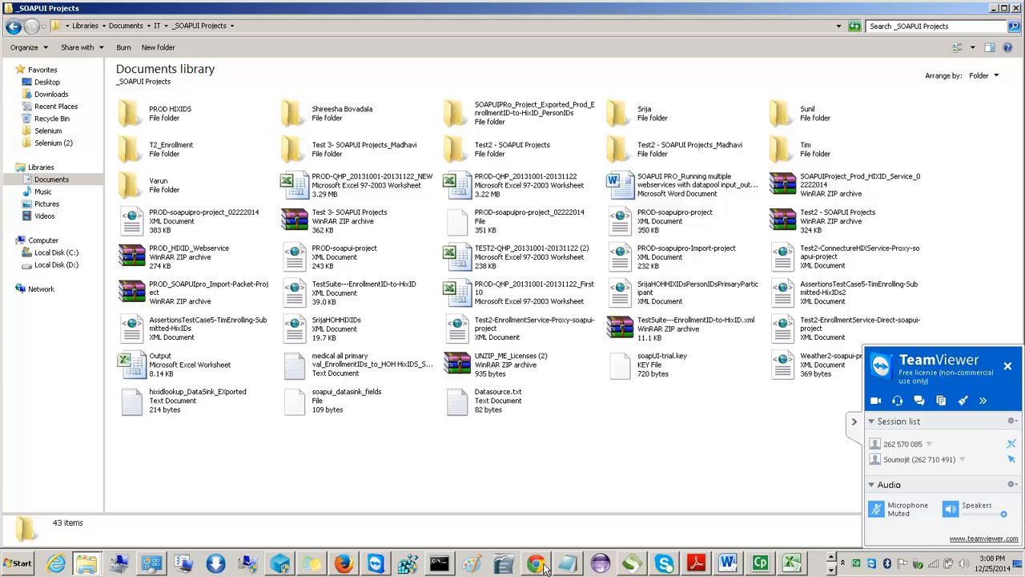
{"action": "mouse_move", "coordinate": [544, 567]}
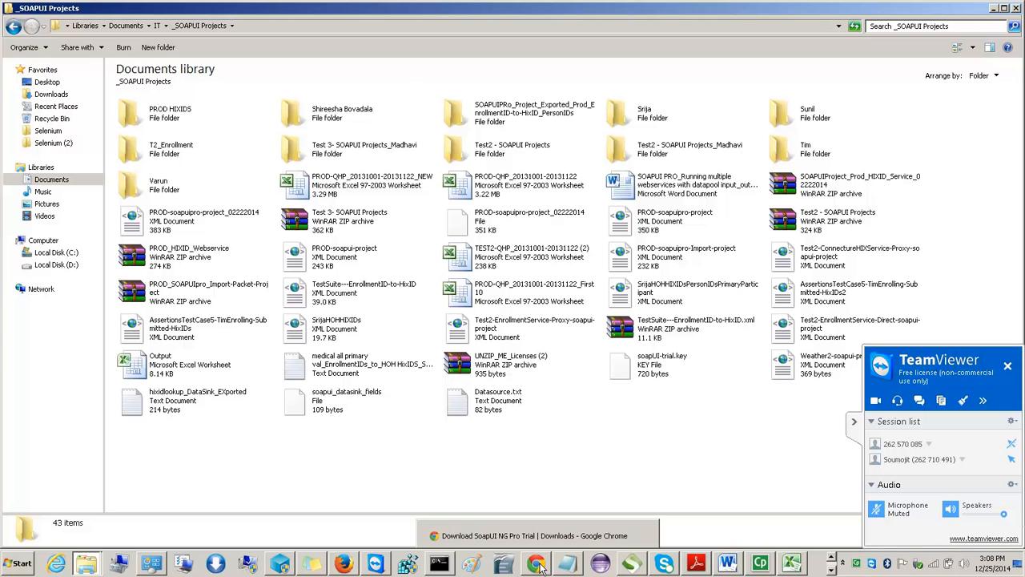
{"action": "left_click", "coordinate": [343, 566]}
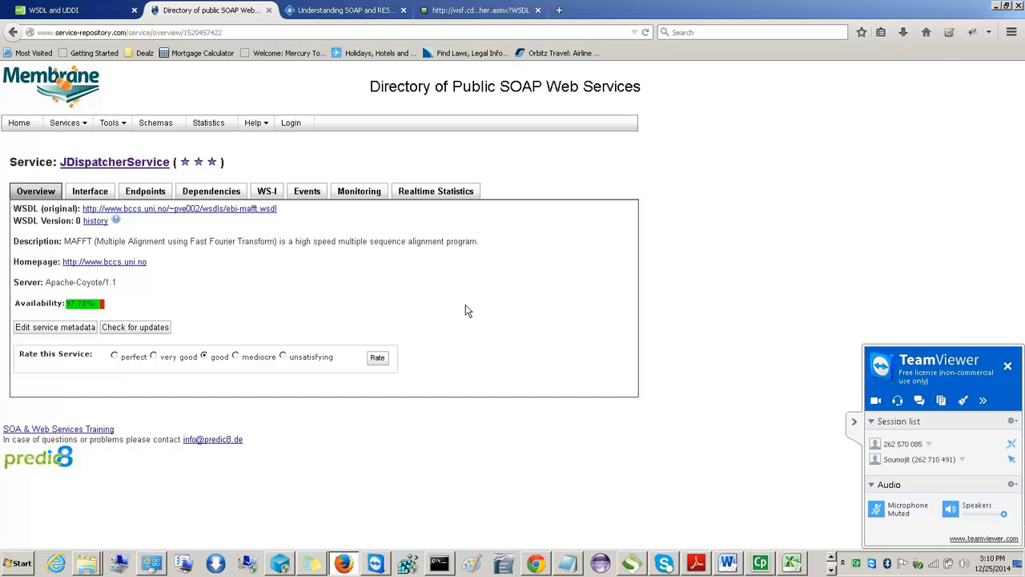
- Switch to the WEbServices notes in Word and add an "Assertion:" line between the 14-day trial paragraph and the Steps heading
{"action": "left_click", "coordinate": [726, 563]}
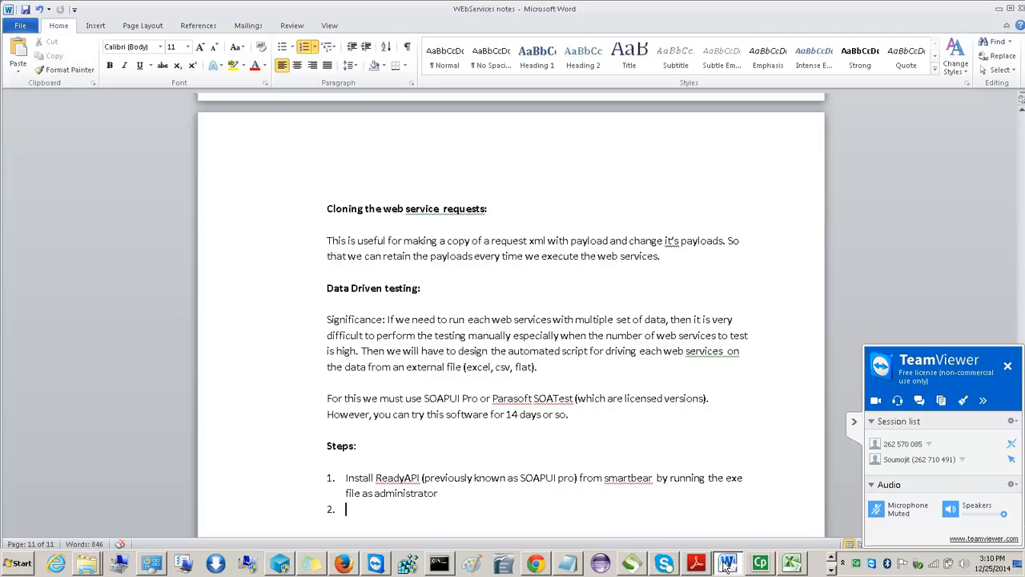
{"action": "left_click", "coordinate": [478, 306]}
{"action": "scroll", "coordinate": [478, 327], "scroll_direction": "up", "scroll_amount": 2}
{"action": "left_click", "coordinate": [479, 375]}
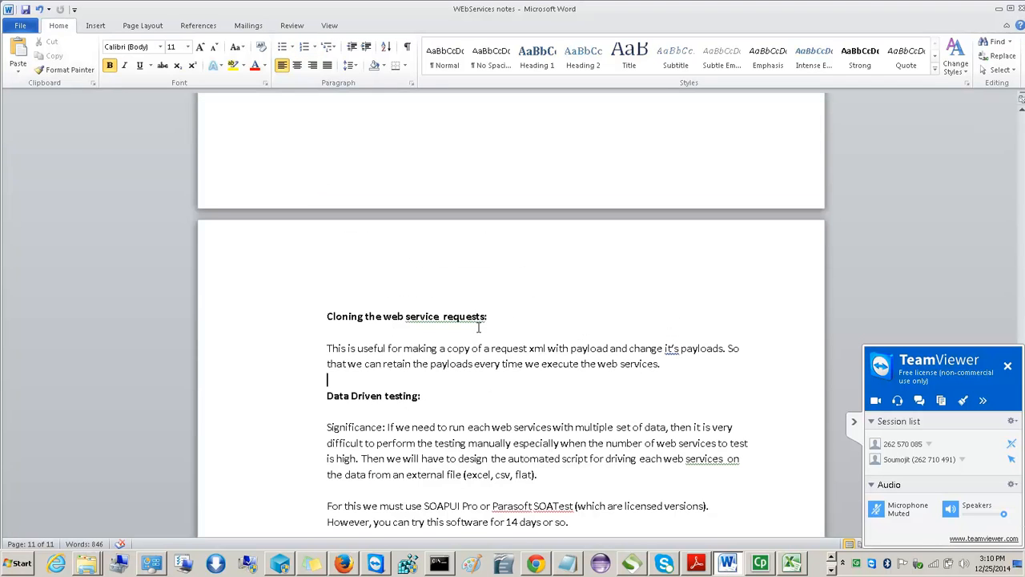
{"action": "scroll", "coordinate": [479, 327], "scroll_direction": "down", "scroll_amount": 2}
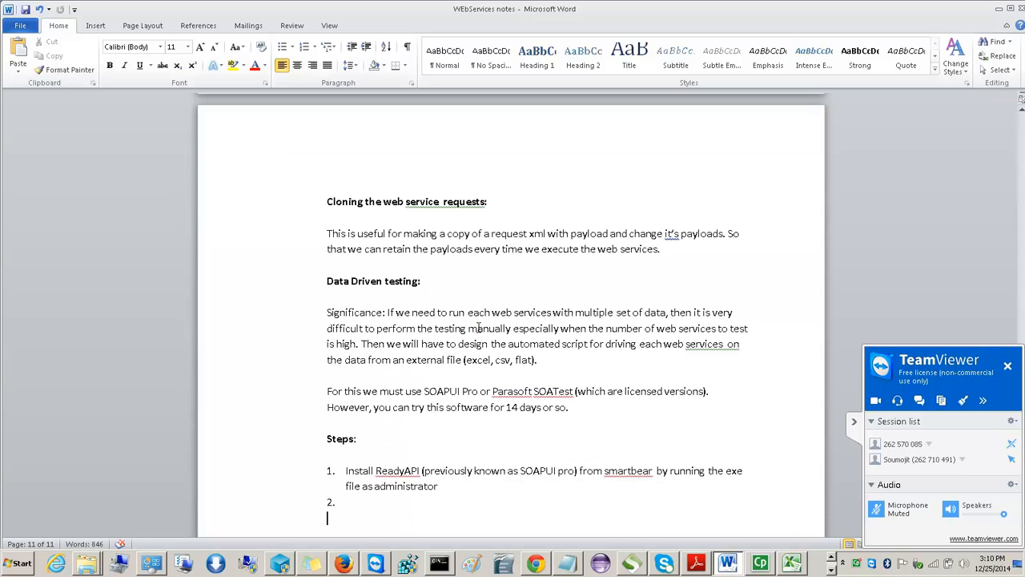
{"action": "left_click", "coordinate": [327, 424]}
{"action": "key", "text": "Return"}
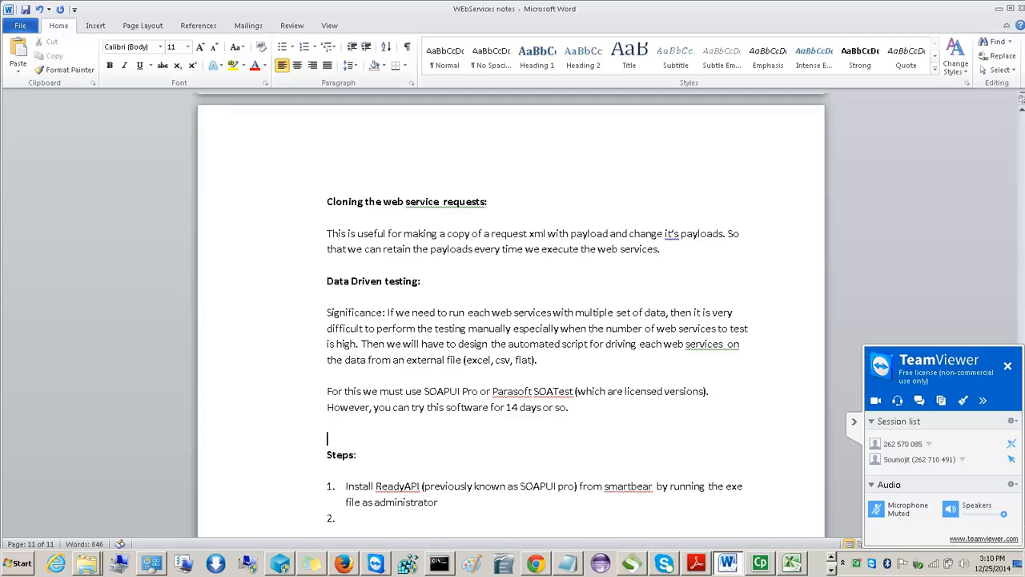
{"action": "type", "text": "Assertion:"}
{"action": "key", "text": "Return"}
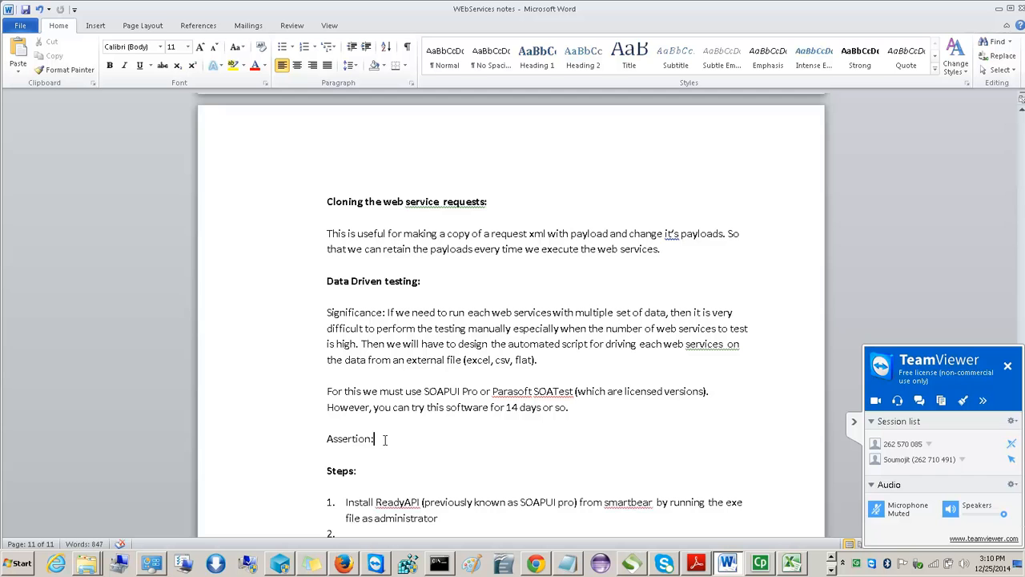
- Make the word "Assertion" above the Steps heading bold
{"action": "left_click_drag", "start_coordinate": [381, 438], "coordinate": [329, 439]}
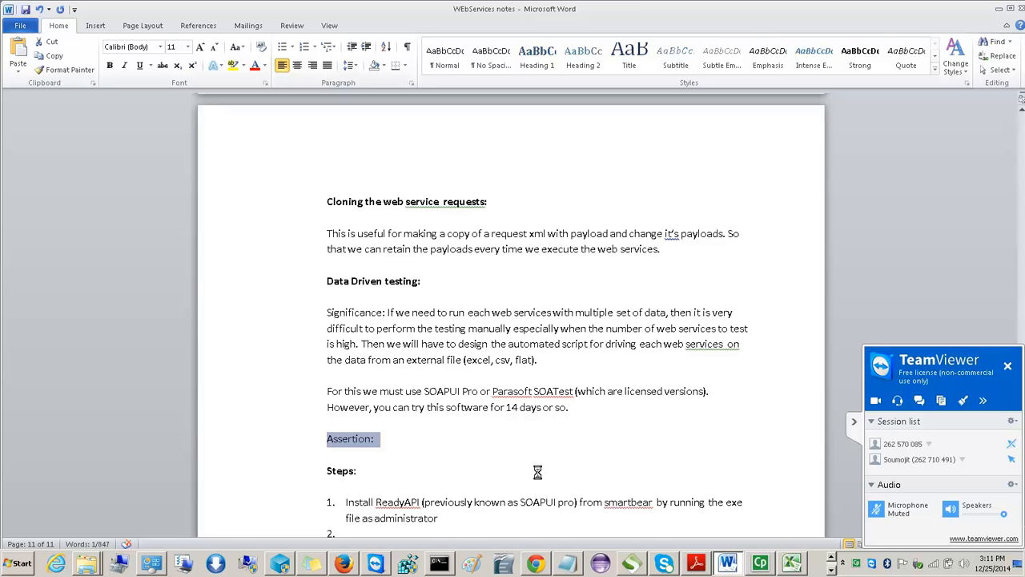
{"action": "left_click", "coordinate": [466, 457]}
{"action": "double_click", "coordinate": [358, 441]}
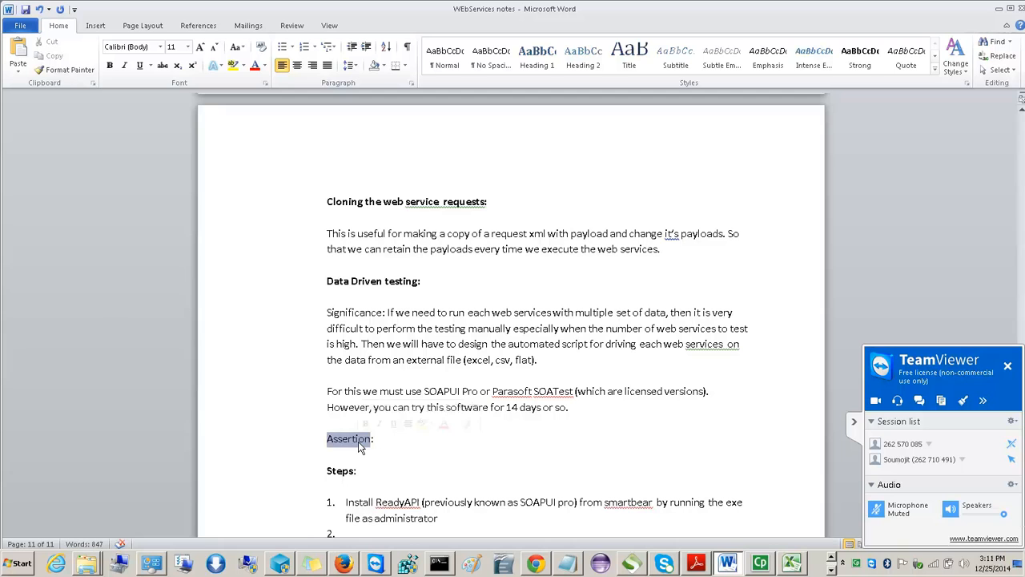
{"action": "key", "text": "ctrl+b"}
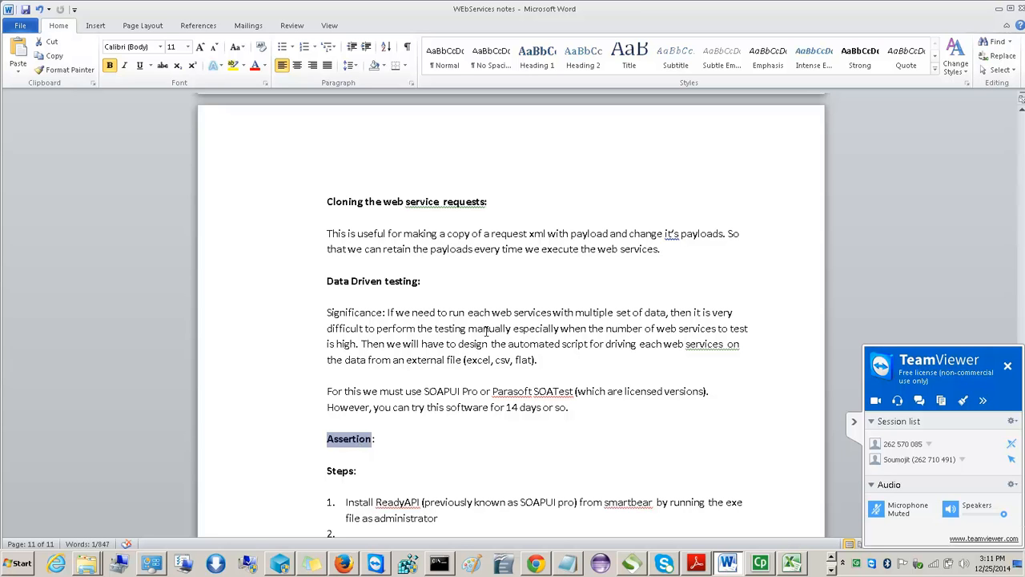
{"action": "left_click", "coordinate": [485, 330]}
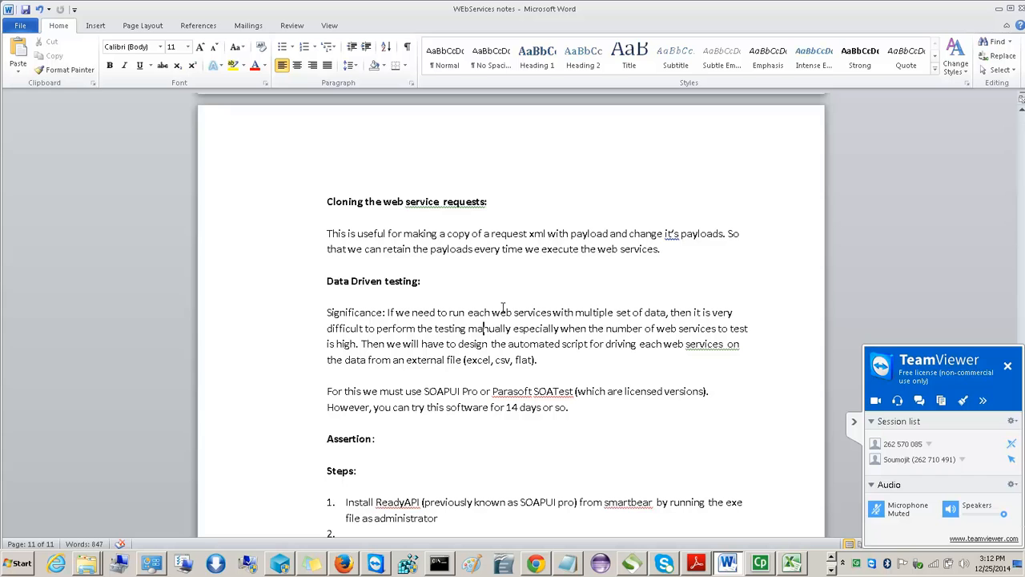
- Dismiss the TeamViewer sponsored session notice and stay in the Word notes
{"action": "left_click", "coordinate": [84, 567]}
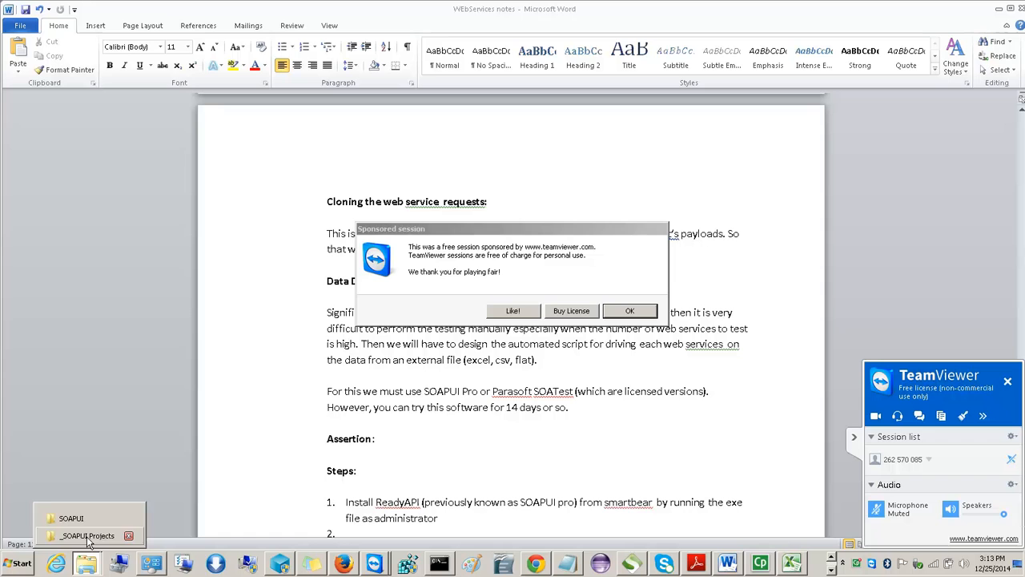
{"action": "left_click", "coordinate": [623, 312]}
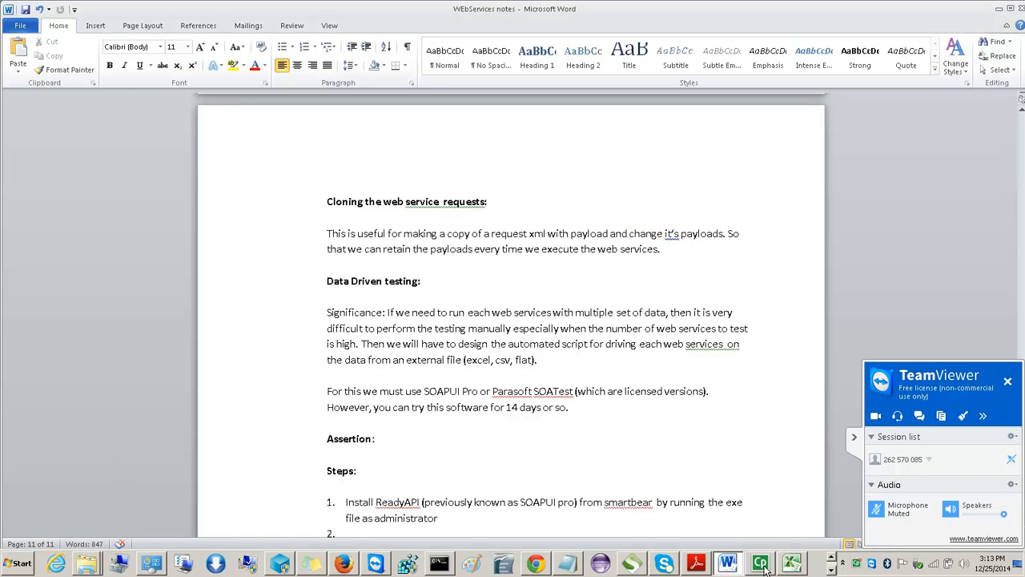
{"action": "mouse_move", "coordinate": [764, 569]}
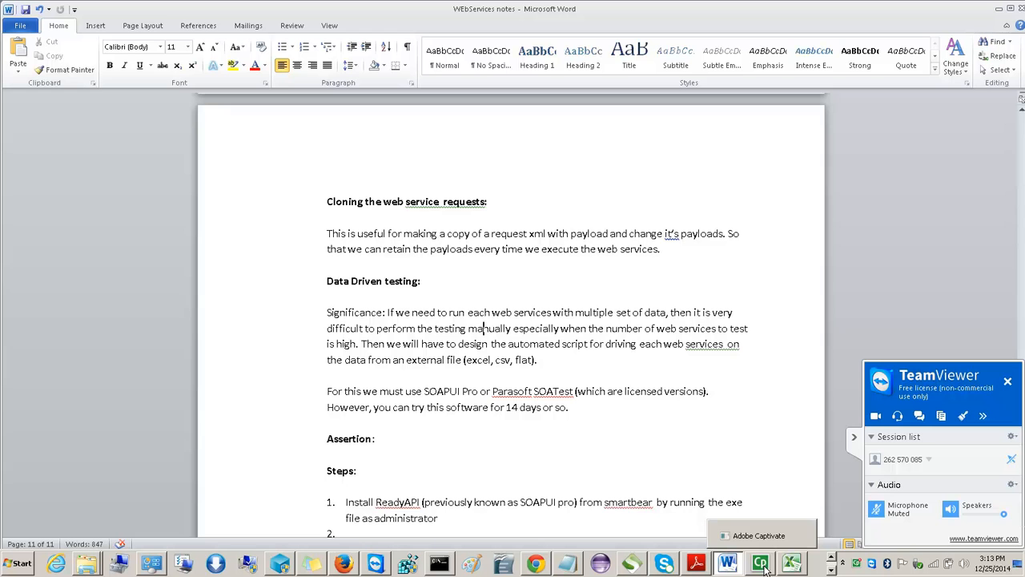